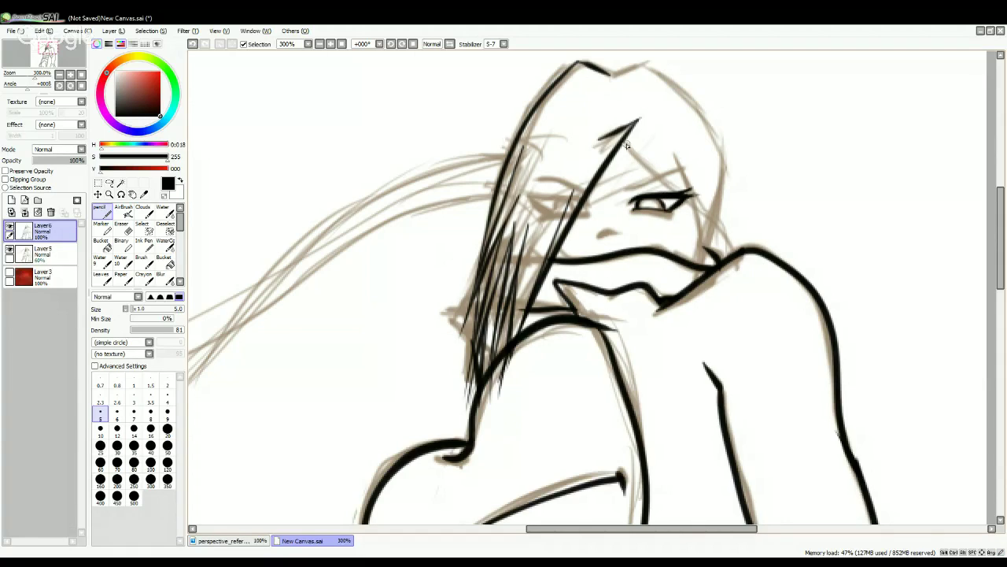
- Ink the fringe strand falling over the eye on the right and the right side of the head outline on Layer6
left_click_drag(627, 144, 718, 220)
left_click_drag(673, 157, 717, 221)
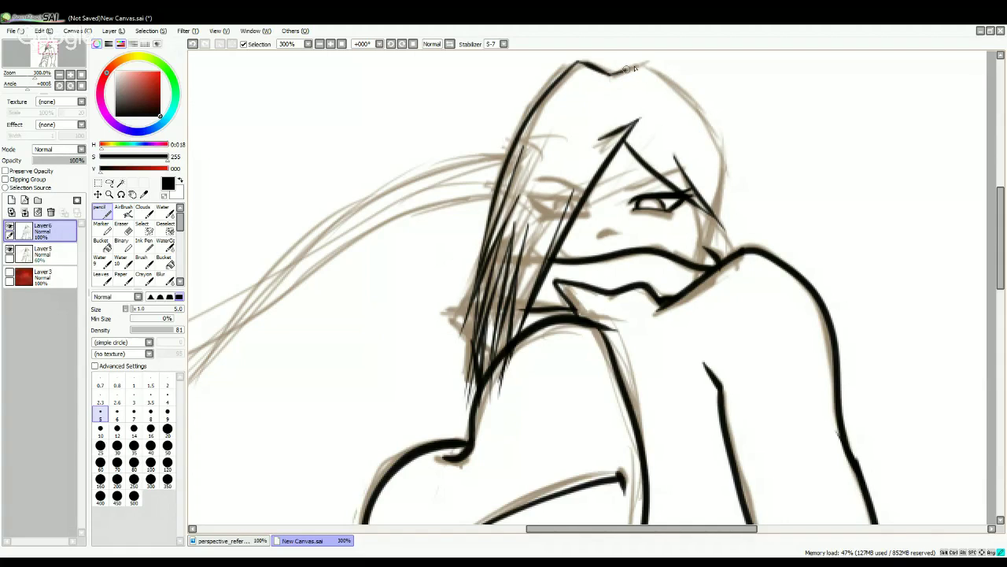
mouse_move(636, 70)
left_mouse_down()
mouse_move(652, 66)
mouse_move(702, 122)
left_mouse_up()
left_click(193, 44)
mouse_move(625, 66)
left_mouse_down()
mouse_move(645, 64)
mouse_move(694, 102)
mouse_move(724, 154)
mouse_move(732, 193)
mouse_move(706, 285)
left_mouse_up()
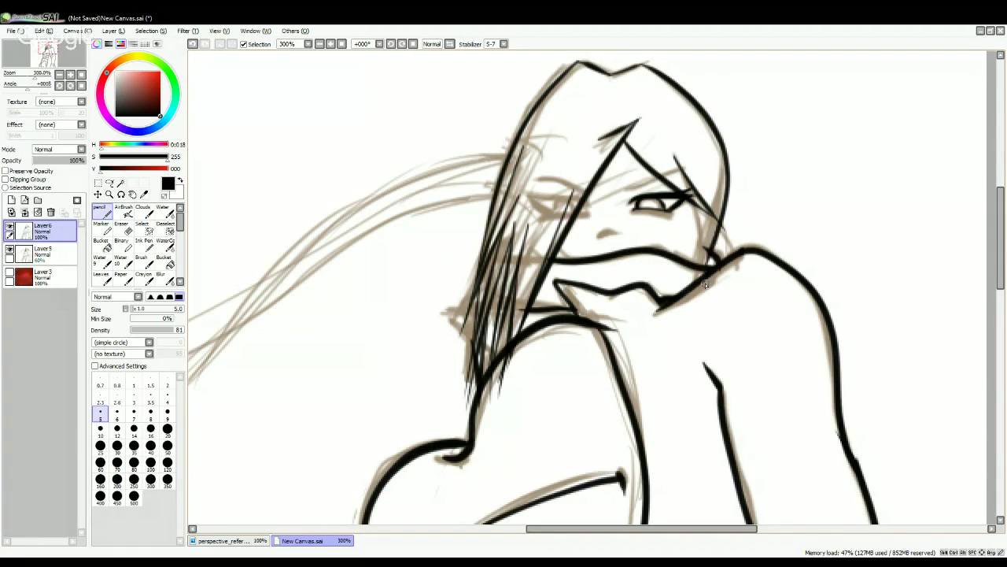
- Ink the nose, the eyebrow on the right and the hair strands beside the face, including the jagged hair edge on the left
left_click_drag(696, 211, 706, 244)
left_click_drag(598, 238, 617, 230)
left_click_drag(628, 190, 698, 169)
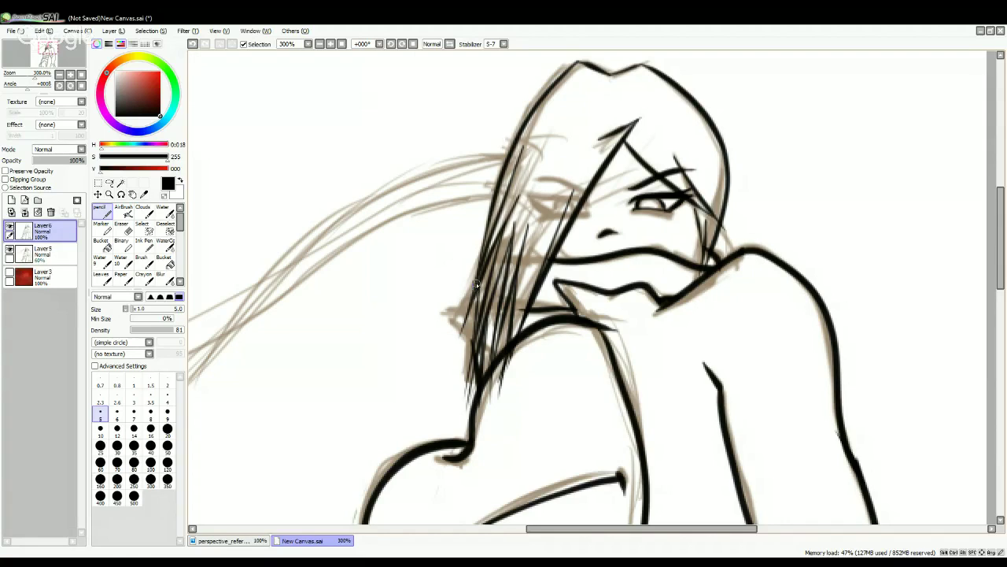
mouse_move(476, 282)
left_mouse_down()
mouse_move(451, 329)
mouse_move(465, 343)
mouse_move(474, 405)
left_mouse_up()
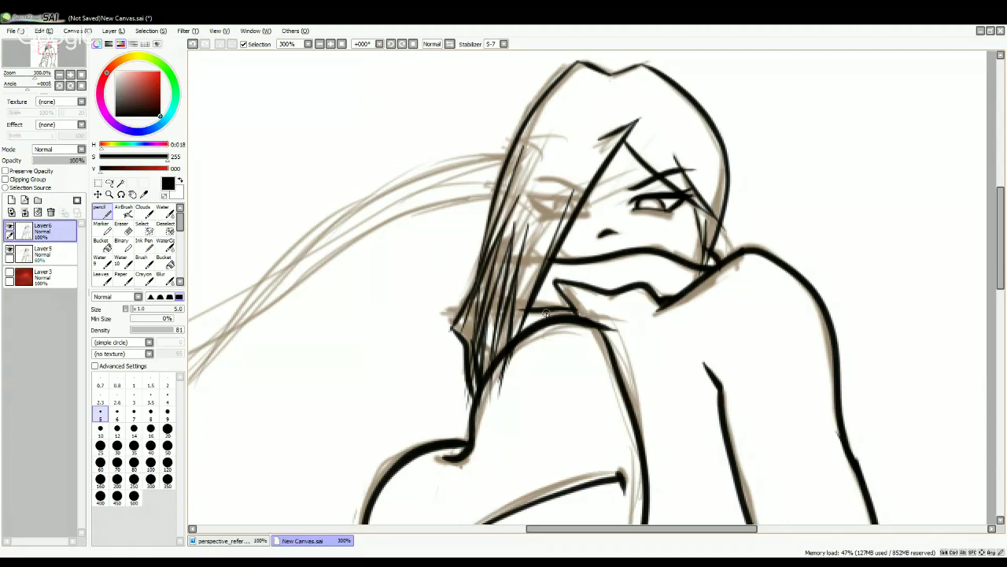
- Try inking the tip of the flowing ponytail near the canvas's upper-left corner, and undo the stroke
left_click(319, 44)
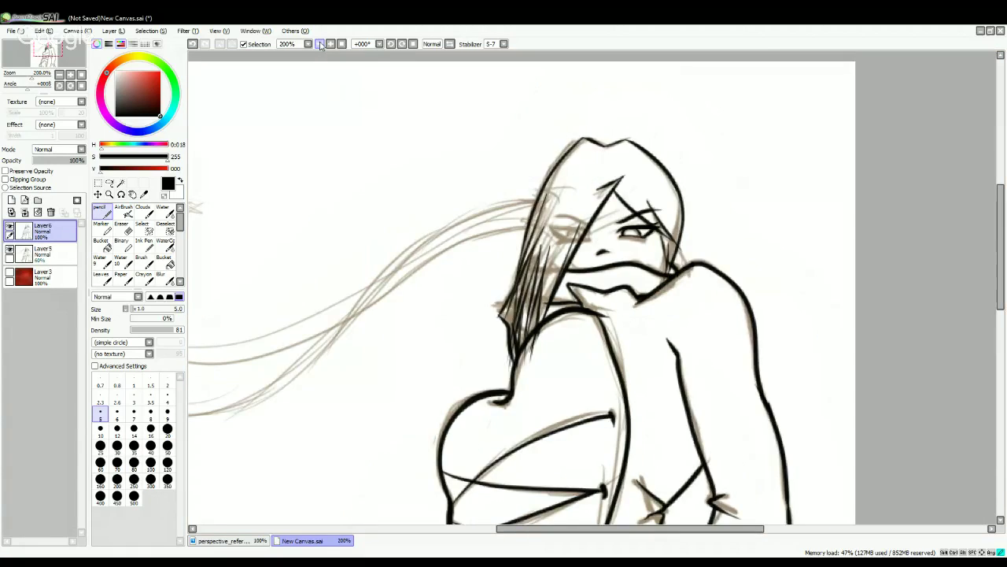
left_click(319, 44)
left_click(320, 45)
left_click(319, 44)
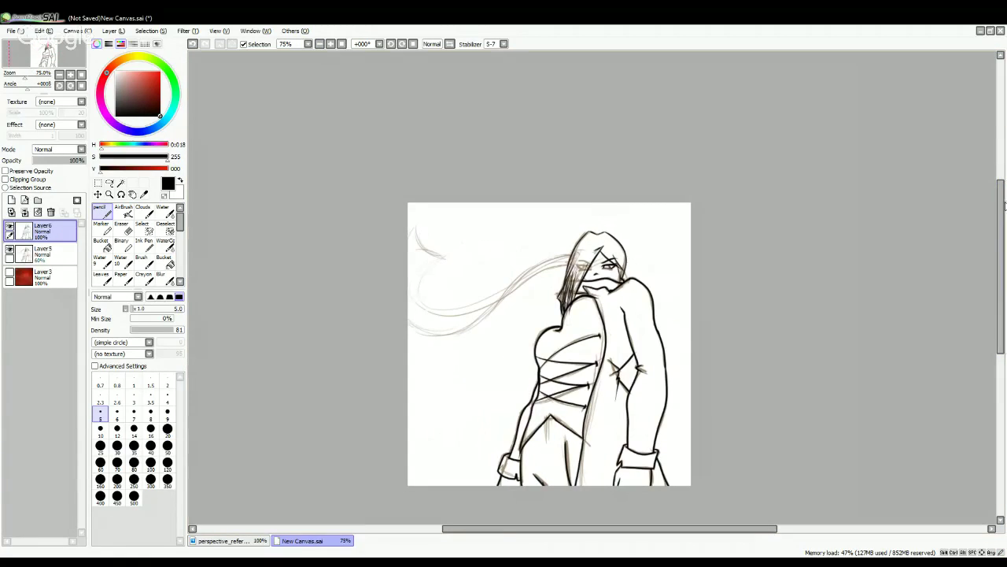
left_click_drag(1002, 186, 1002, 212)
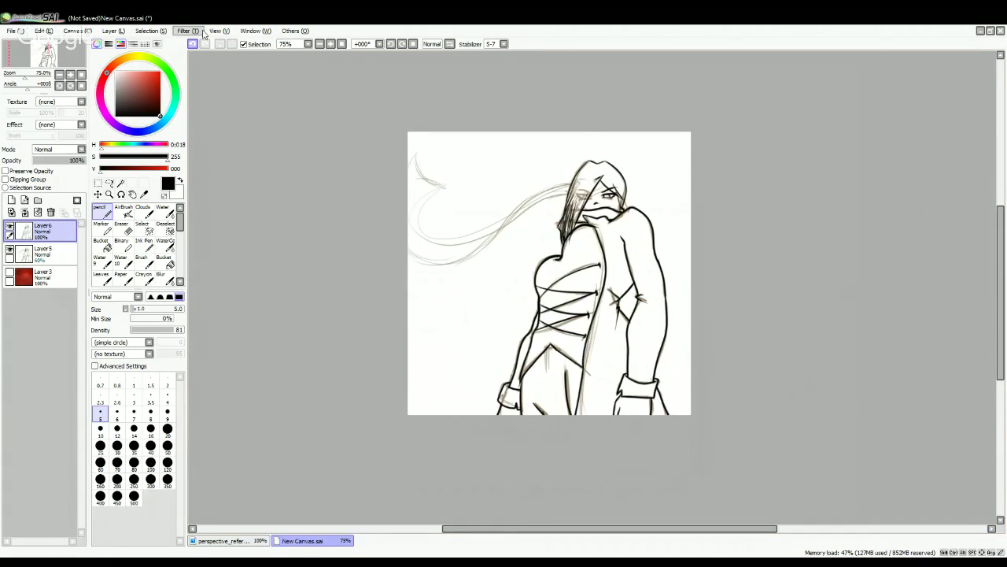
left_click(330, 45)
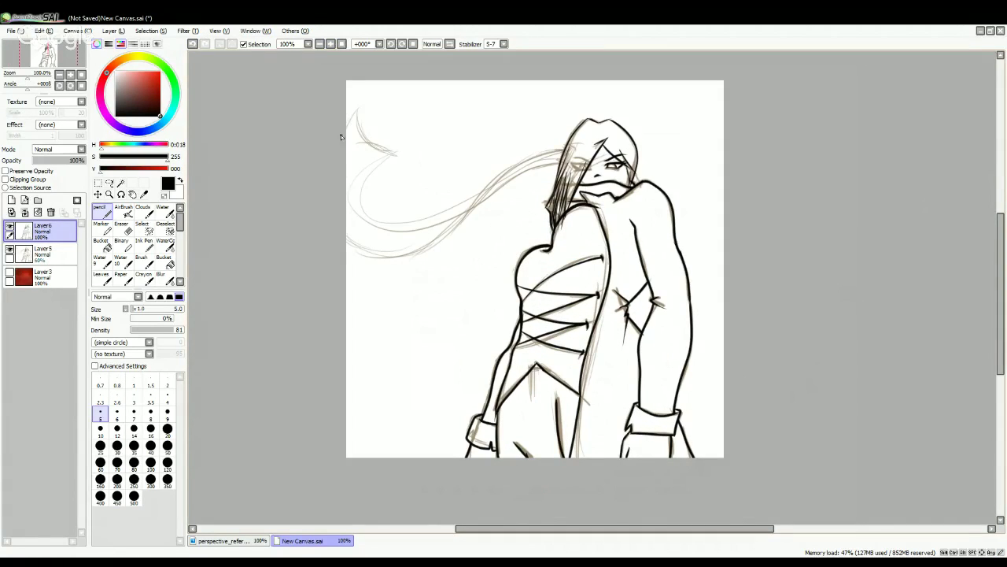
left_click_drag(347, 124, 370, 100)
left_click(192, 44)
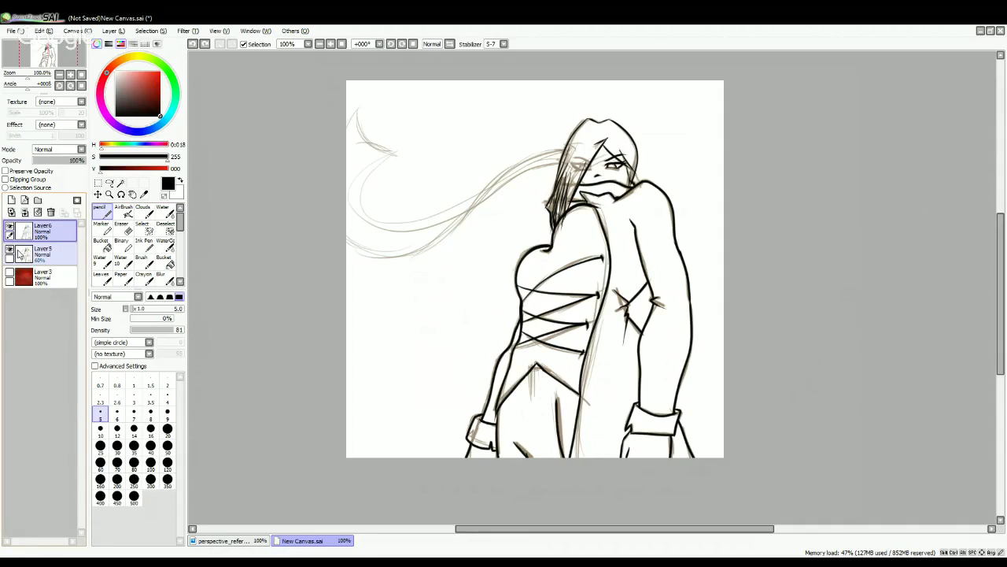
- Compare the line art with the Layer5 sketch hidden and shown
left_click(9, 251)
left_click(10, 255)
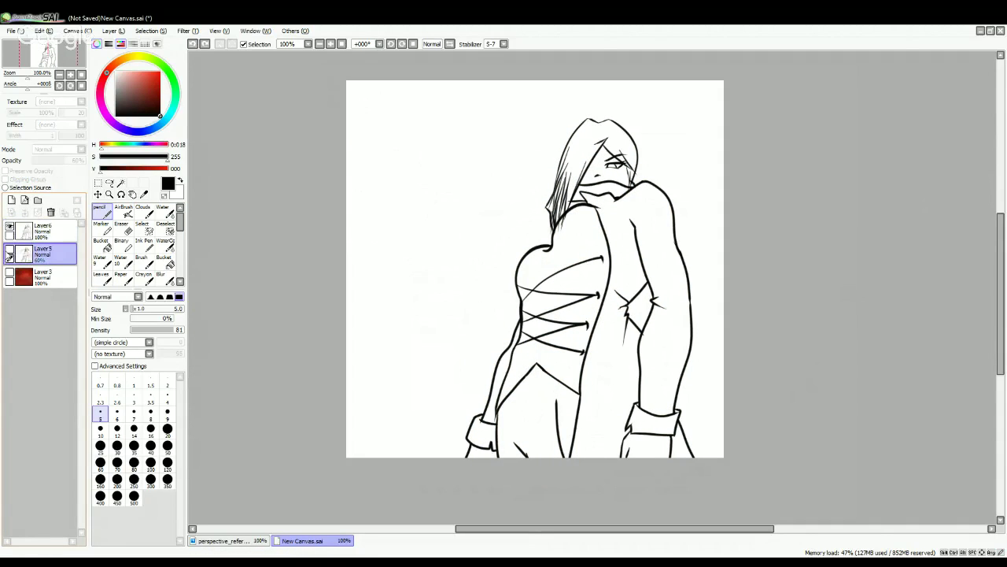
left_click(9, 252)
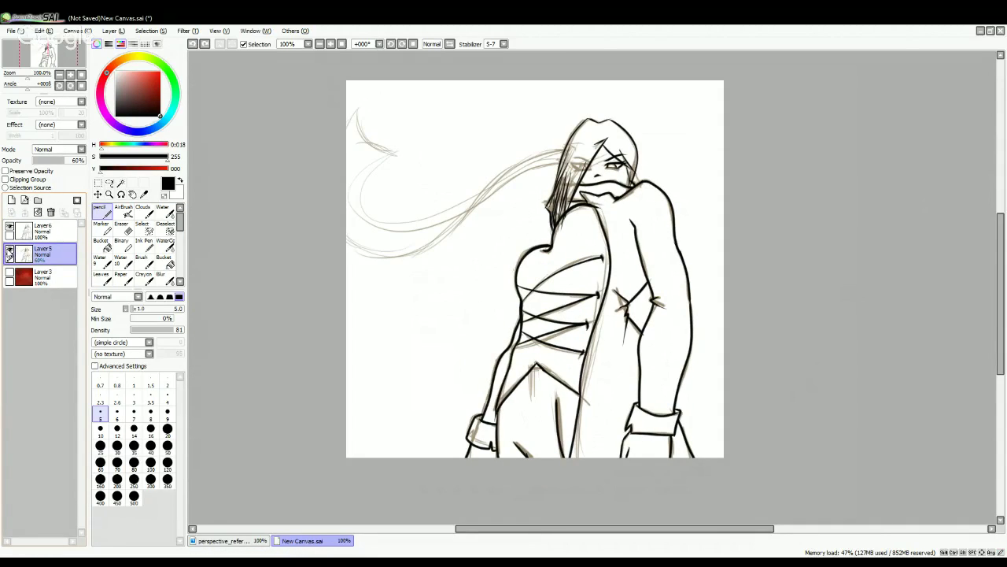
left_click(10, 252)
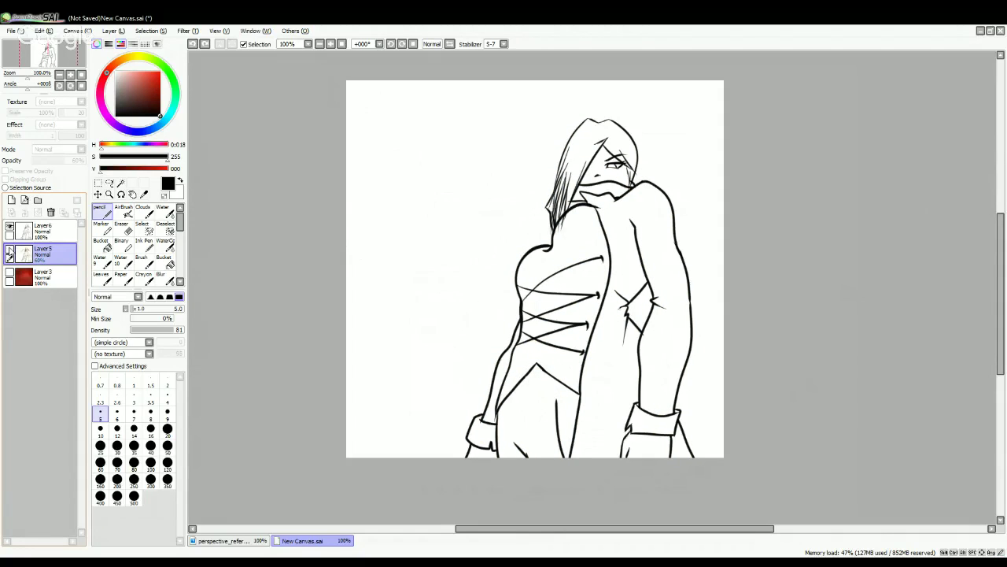
left_click(9, 253)
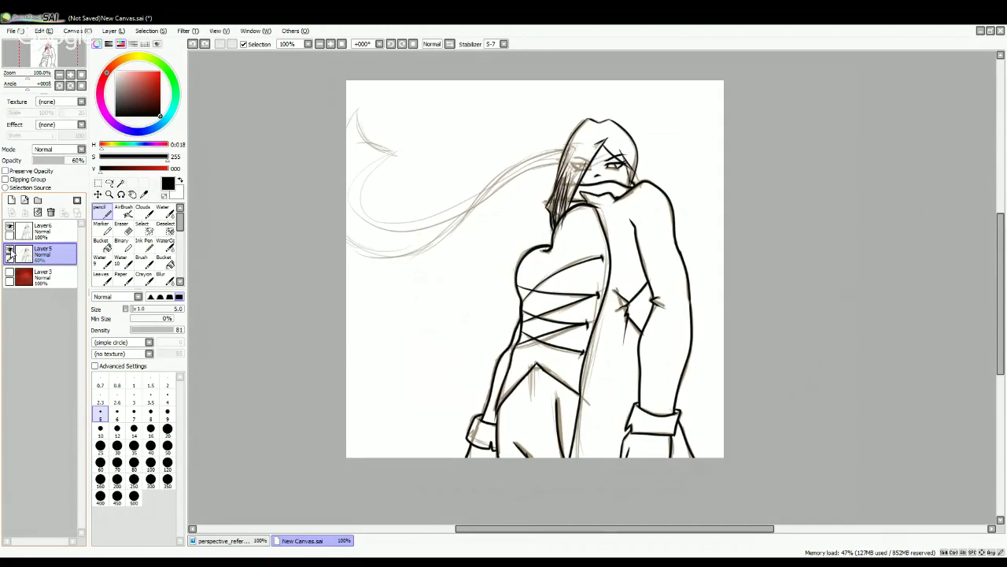
left_click(10, 252)
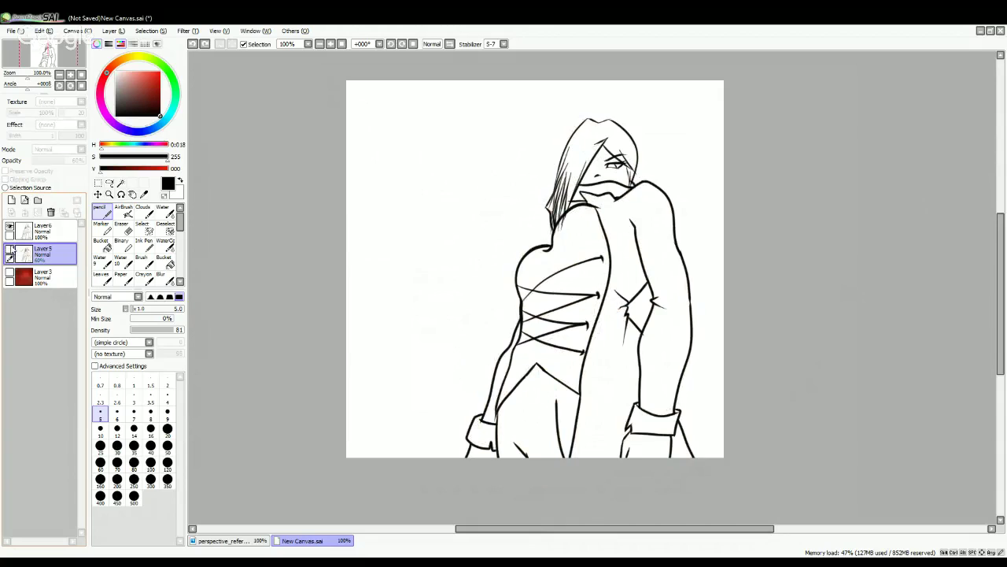
left_click(9, 252)
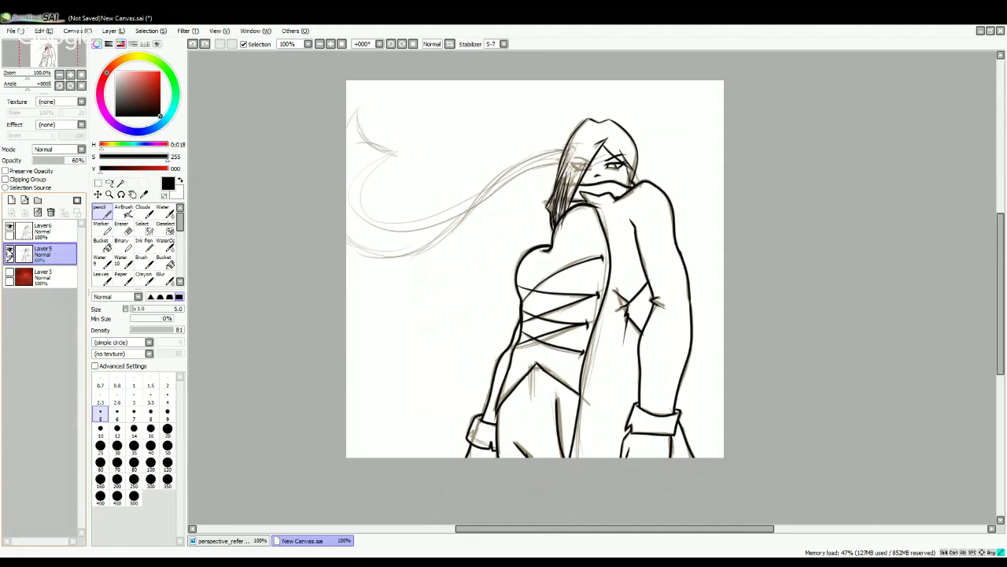
- Ink the lower lid of the eye on the right and the eye and eyebrow behind the fringe on Layer6
left_click(40, 230)
left_click(331, 43)
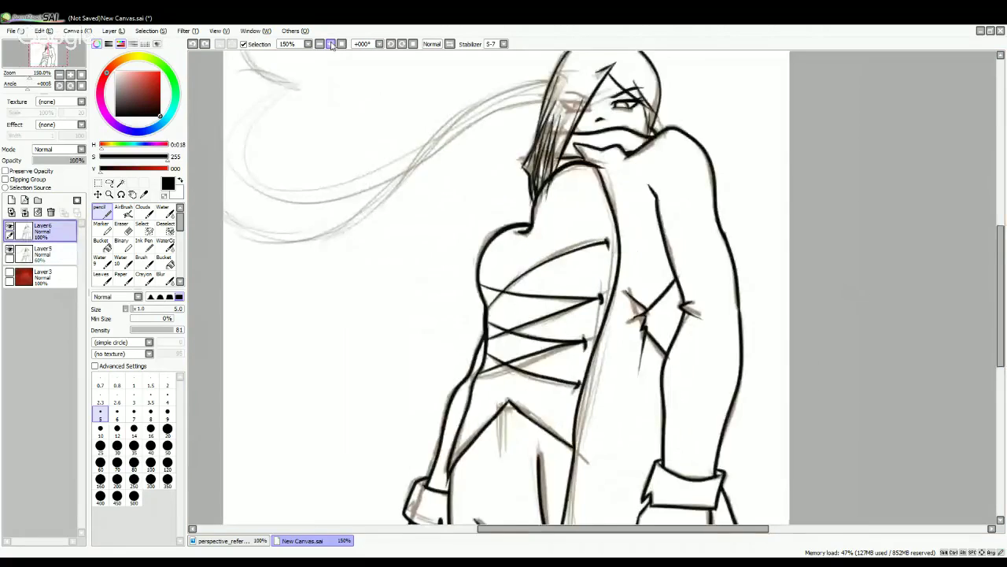
left_click(331, 43)
left_click_drag(1002, 258, 1001, 196)
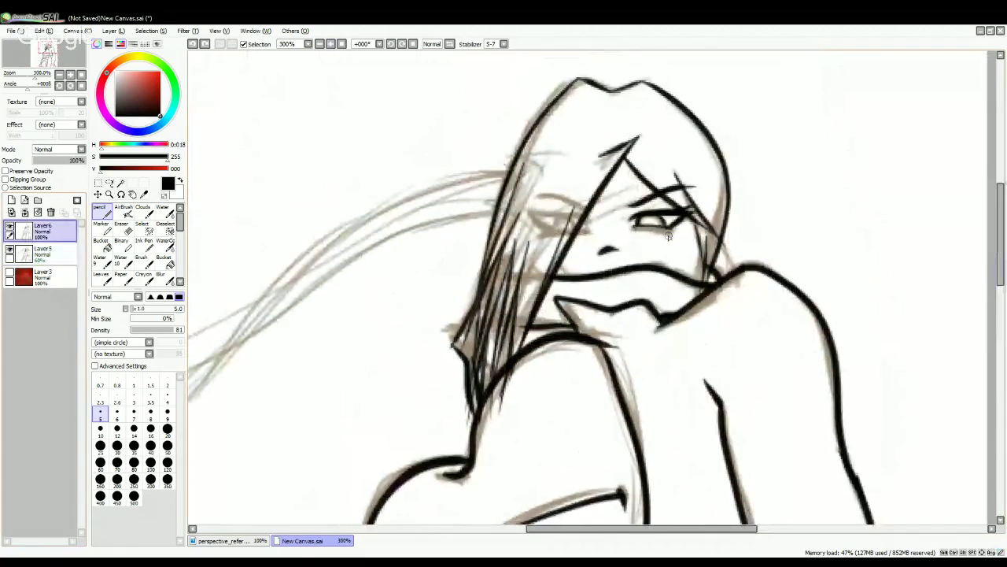
left_click_drag(648, 229, 669, 233)
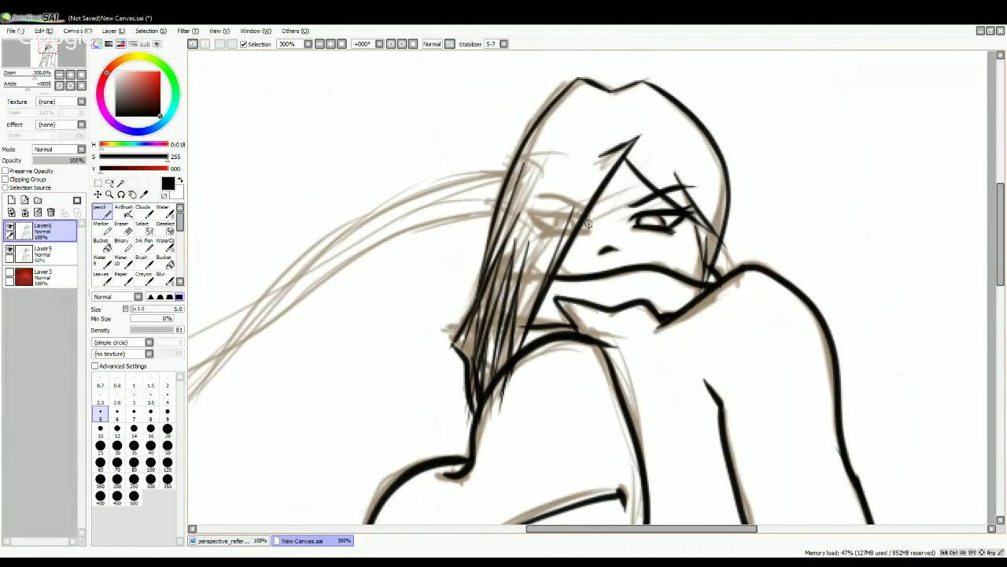
left_click_drag(587, 216, 530, 215)
mouse_move(546, 233)
left_mouse_down()
mouse_move(601, 232)
mouse_move(560, 218)
mouse_move(576, 231)
left_mouse_up()
left_click_drag(538, 197, 603, 214)
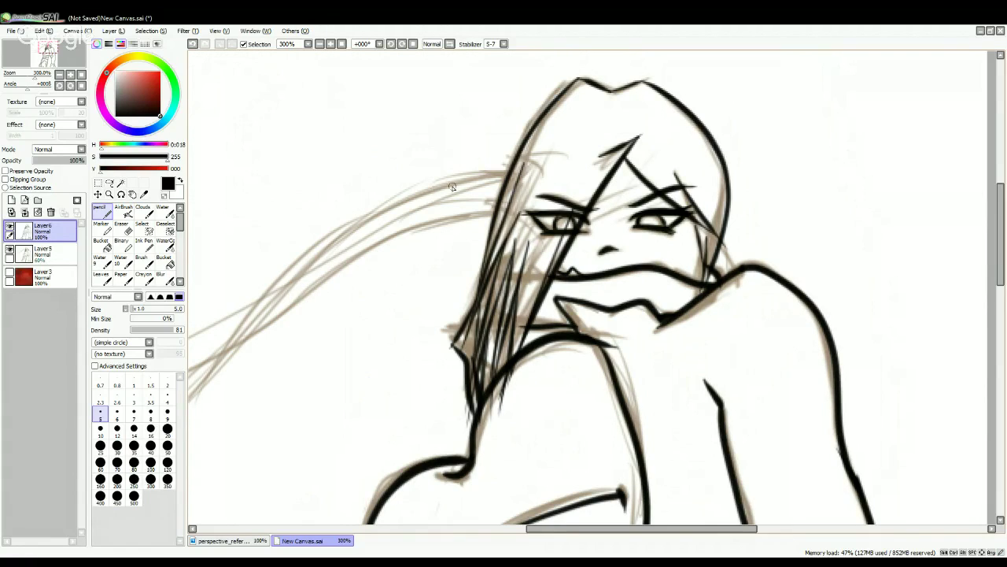
- Preview the whole figure's line art against the red Layer3 background, and hide that layer again
left_click(320, 45)
left_click(319, 45)
left_click(319, 45)
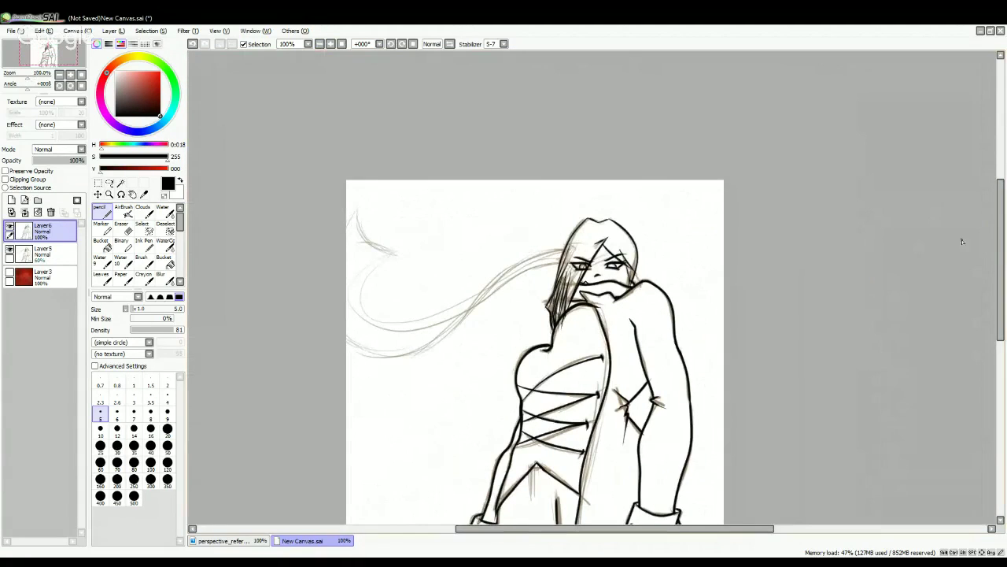
scroll(1004, 242, "down", 3)
scroll(1004, 242, "up", 1)
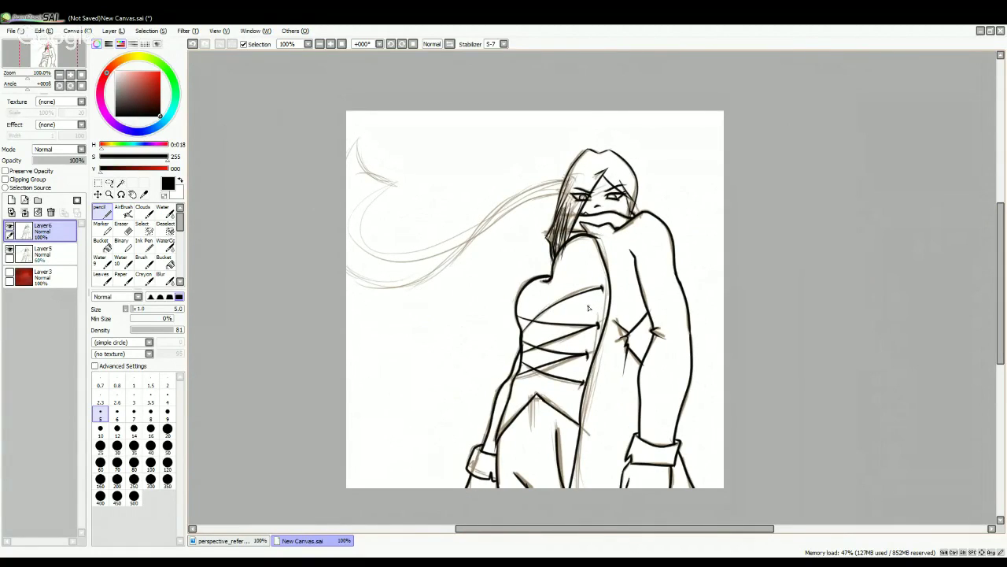
left_click(8, 273)
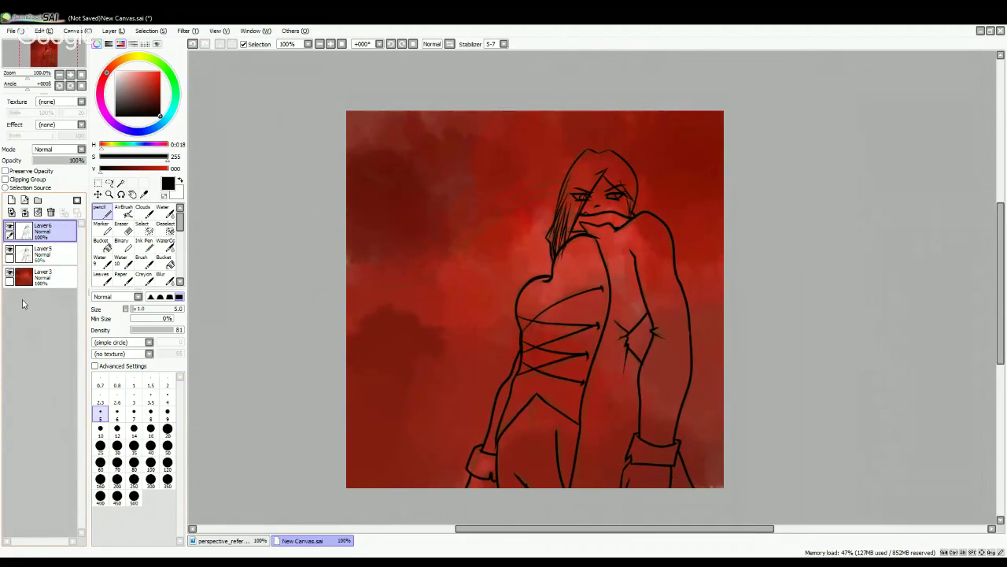
left_click(9, 273)
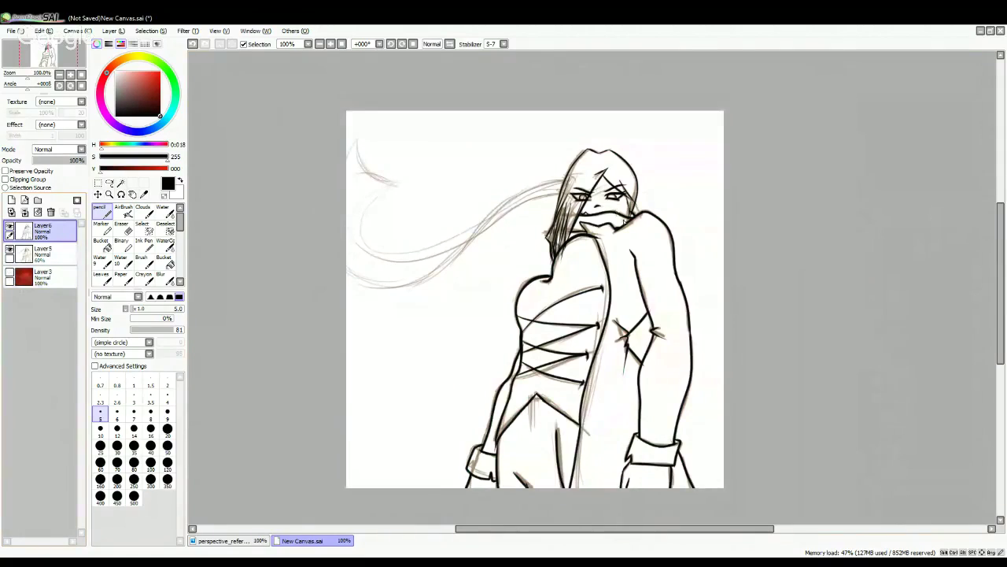
- Set the pencil size to 7 and ink the tip and the two long outer curves of the flowing ponytail
left_click(134, 412)
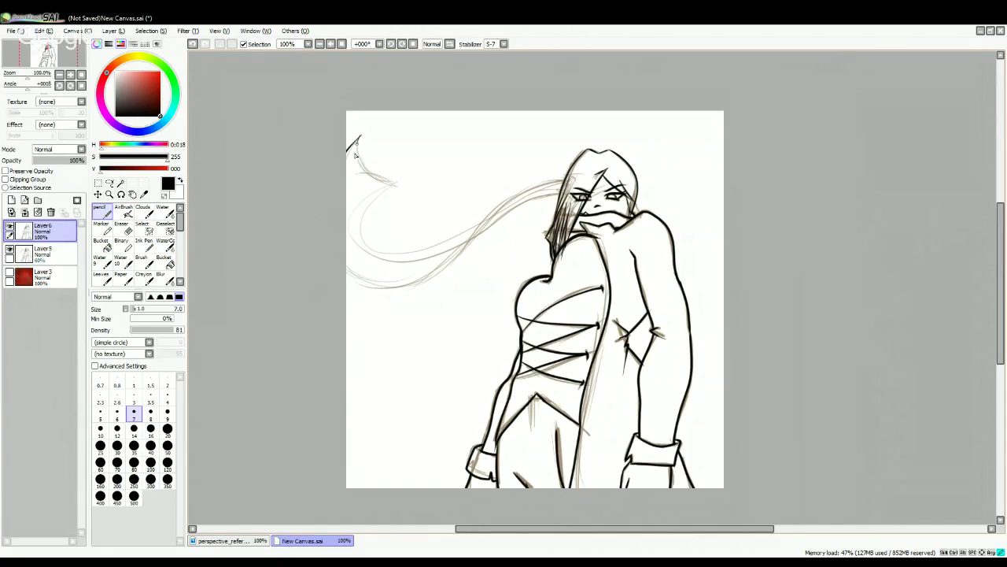
mouse_move(362, 173)
left_mouse_down()
mouse_move(410, 184)
mouse_move(420, 165)
mouse_move(375, 206)
left_mouse_up()
mouse_move(369, 255)
left_mouse_down()
mouse_move(452, 253)
mouse_move(558, 193)
left_mouse_up()
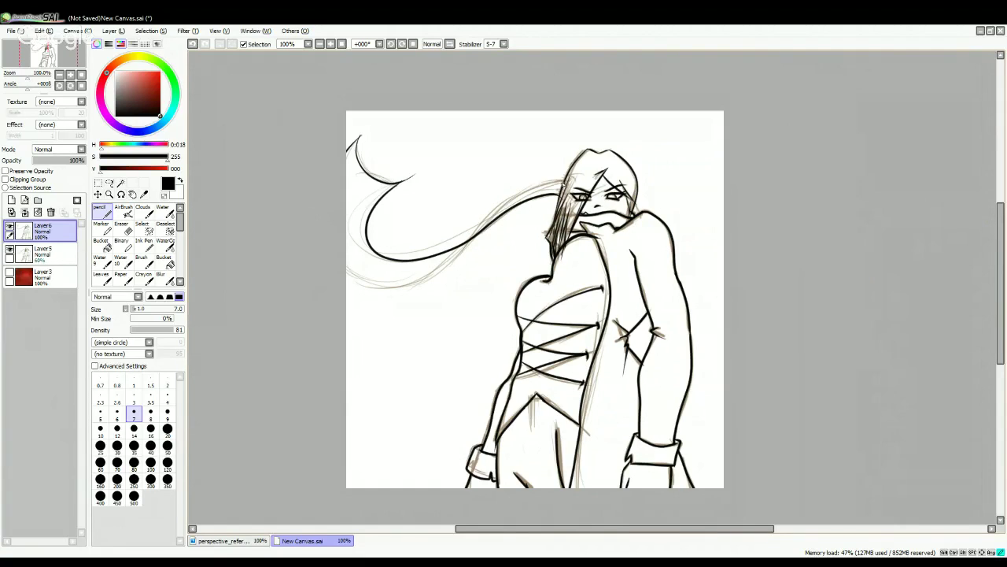
mouse_move(540, 183)
left_mouse_down()
mouse_move(505, 203)
mouse_move(433, 286)
mouse_move(393, 305)
mouse_move(343, 306)
left_mouse_up()
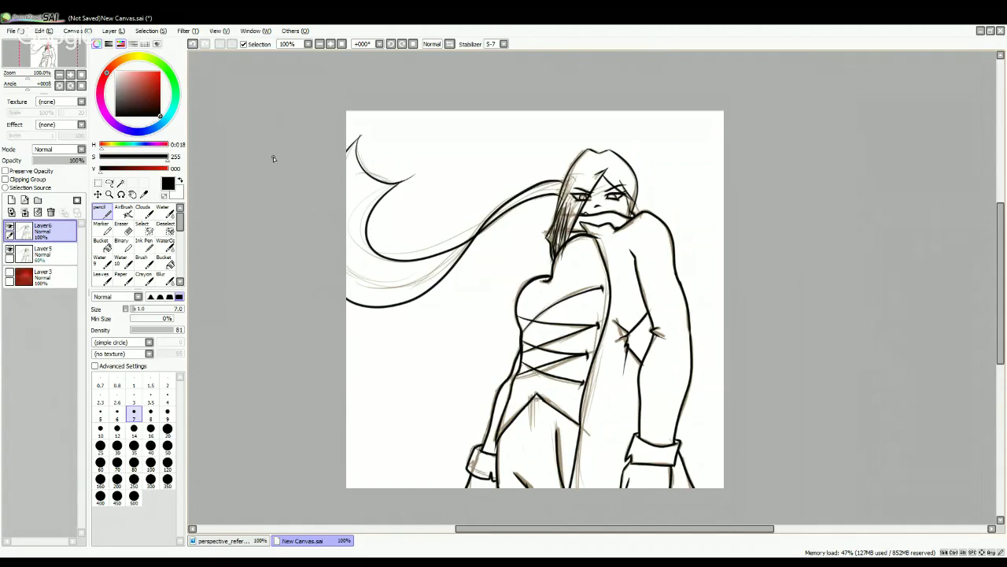
left_click(193, 43)
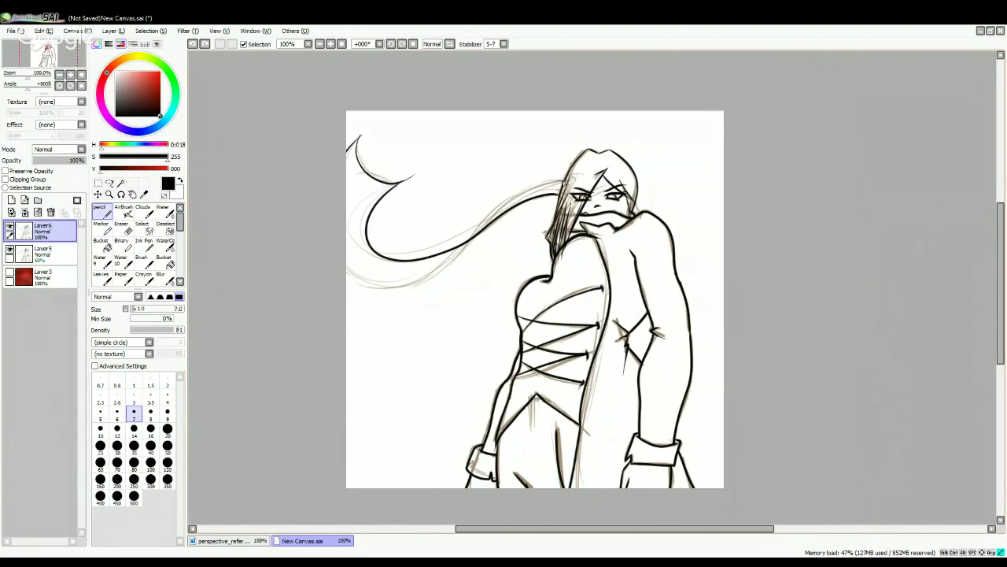
mouse_move(565, 181)
left_mouse_down()
mouse_move(503, 203)
mouse_move(428, 291)
mouse_move(372, 299)
mouse_move(337, 275)
left_mouse_up()
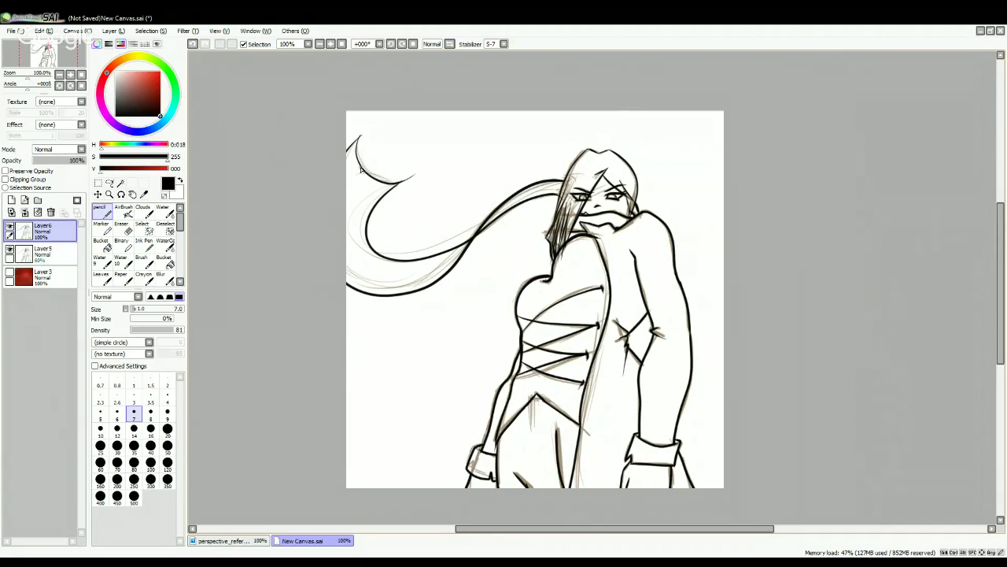
- Ink the inner contour lines of the ponytail and fill the band between them with black using the Bucket
left_click_drag(338, 223, 351, 182)
mouse_move(354, 272)
left_mouse_down()
mouse_move(394, 290)
mouse_move(424, 282)
mouse_move(475, 240)
left_mouse_up()
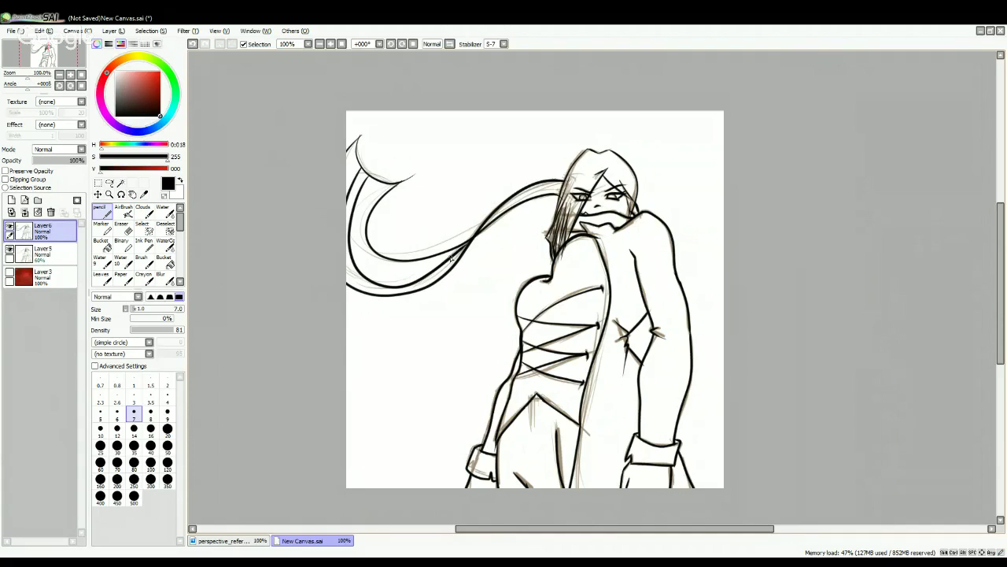
mouse_move(345, 260)
left_mouse_down()
mouse_move(376, 293)
mouse_move(412, 291)
mouse_move(474, 240)
mouse_move(499, 202)
mouse_move(559, 188)
left_mouse_up()
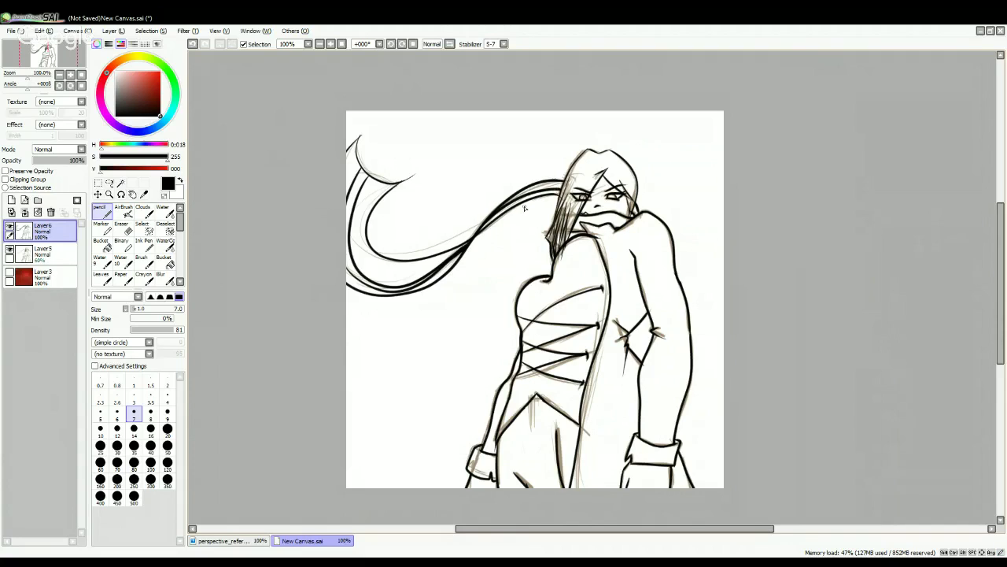
left_click_drag(504, 210, 567, 181)
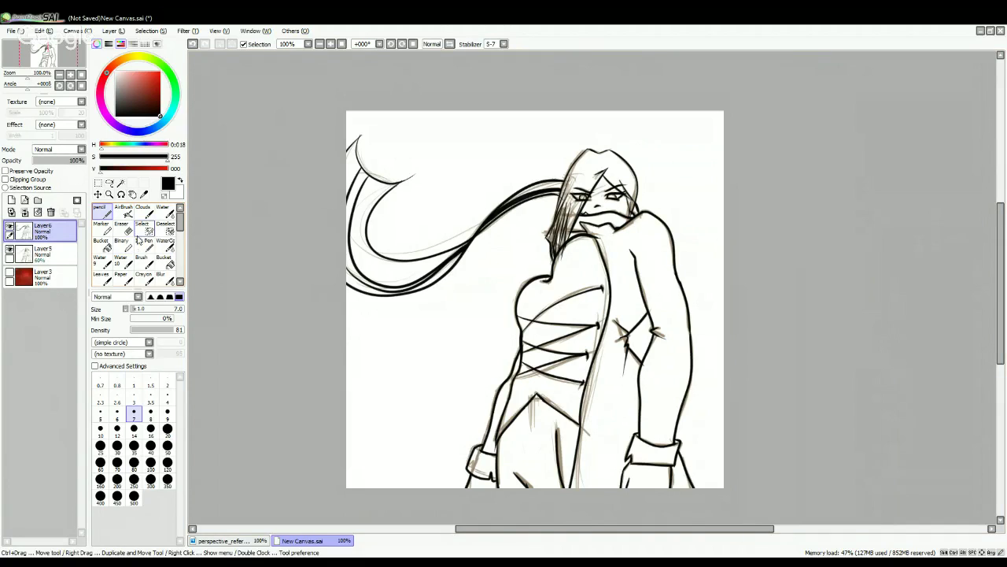
left_click(164, 260)
left_click(353, 191)
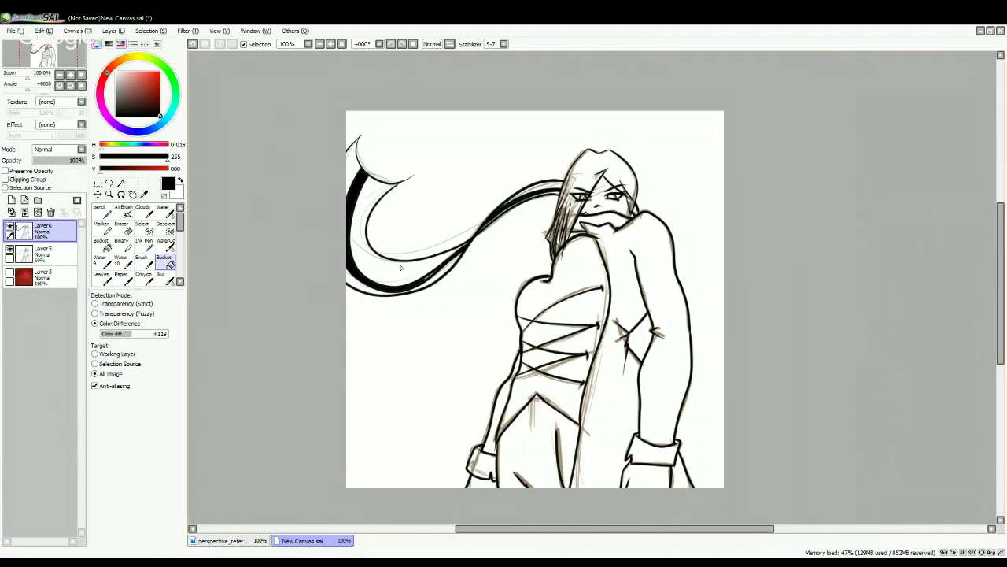
- Ink the pointed outer tip of the long hair lock beside the face with the pencil
left_click(100, 211)
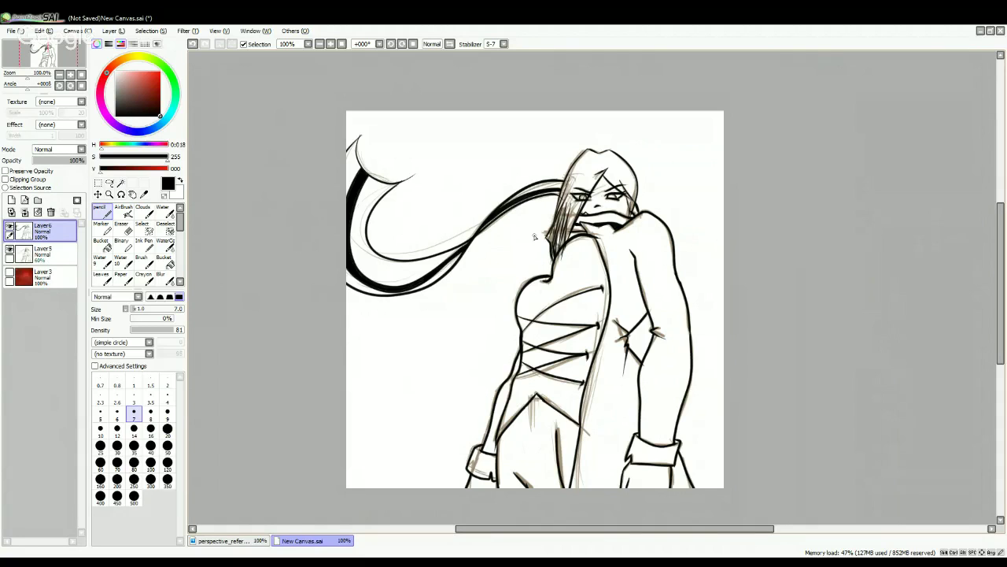
left_click(331, 44)
left_click(330, 44)
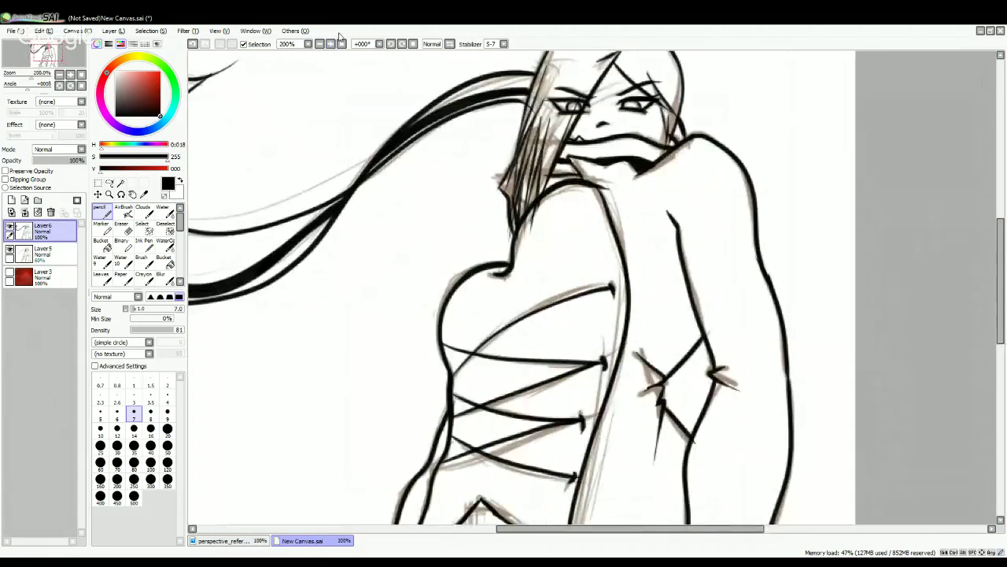
scroll(398, 210, "up", 3)
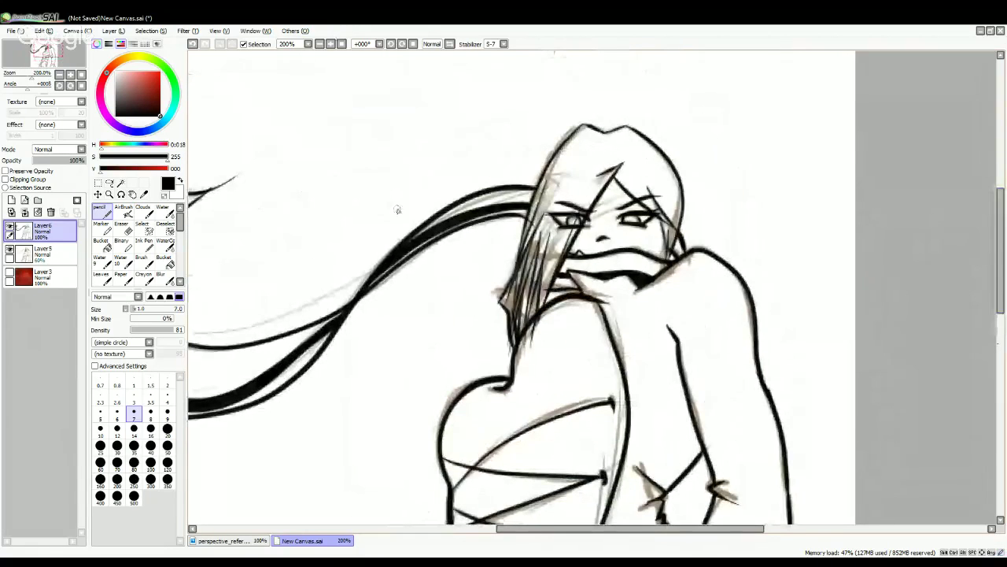
left_click_drag(501, 298, 507, 285)
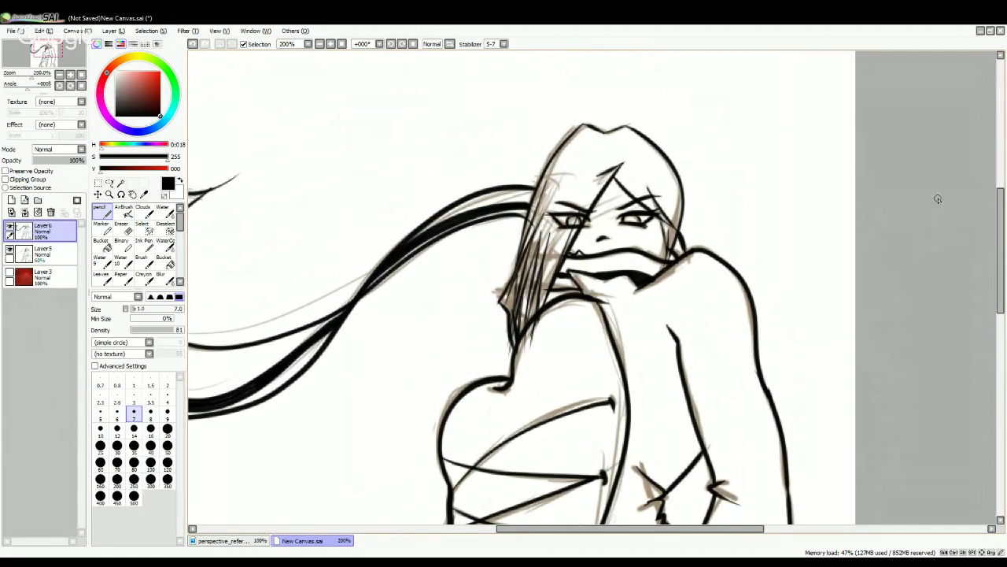
left_click_drag(1002, 205, 1003, 274)
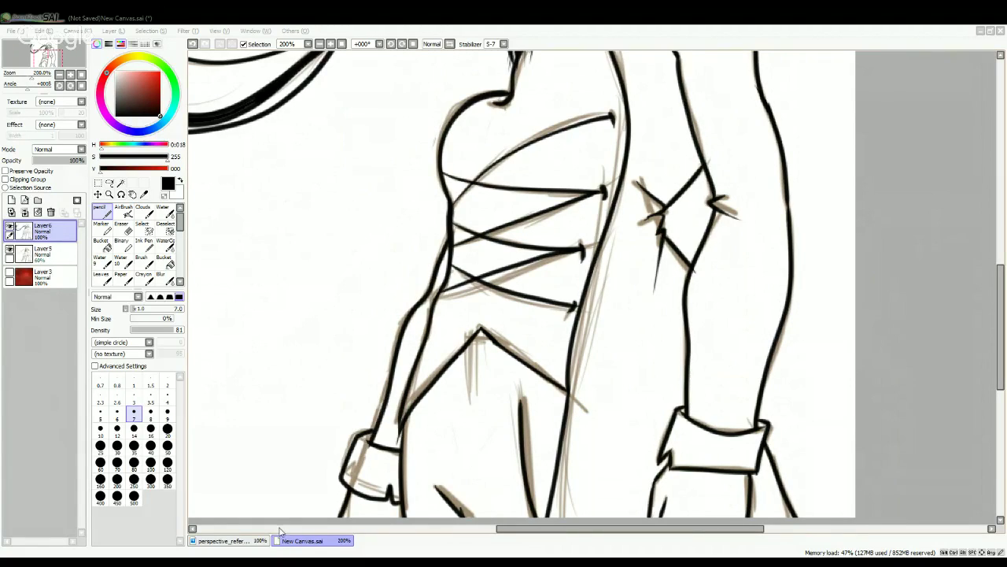
left_click(362, 553)
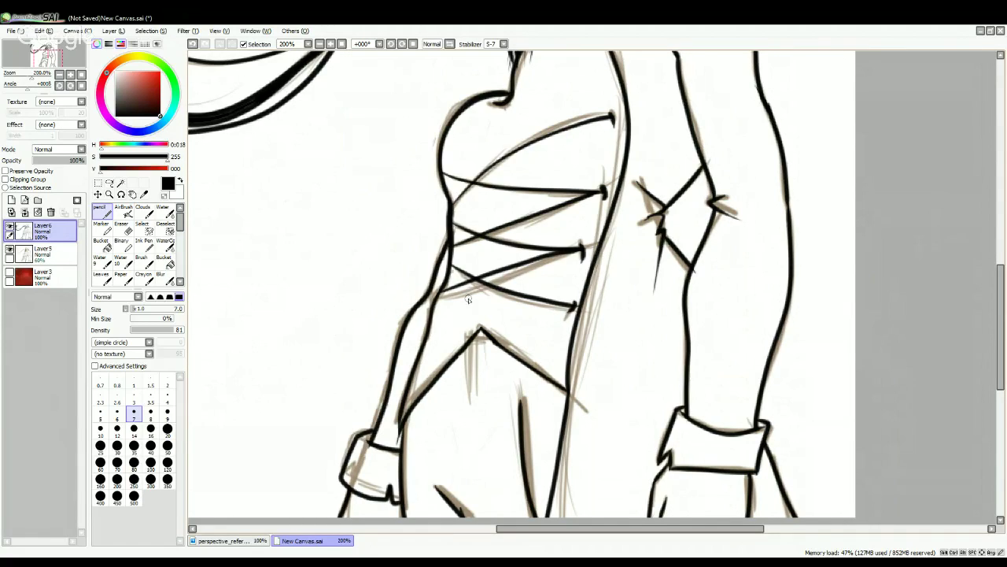
left_click_drag(482, 328, 480, 289)
left_click(193, 44)
left_click_drag(1000, 270, 958, 308)
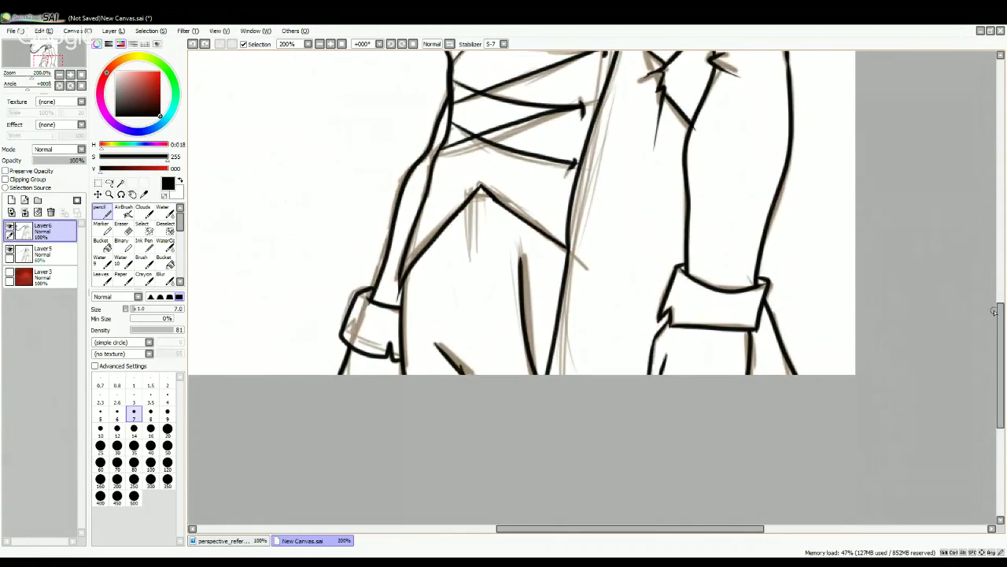
left_click_drag(995, 311, 996, 215)
- Hand-letter "Bang!" diagonally in the empty area beneath the ponytail and underline it with a long thin slanted line
left_click(320, 44)
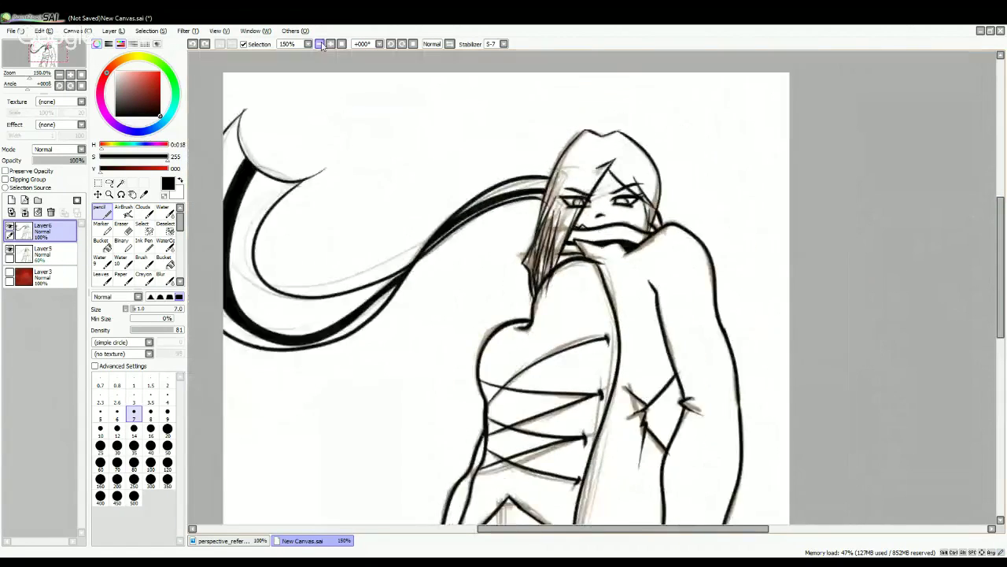
left_click(320, 44)
mouse_move(356, 397)
left_mouse_down()
mouse_move(404, 469)
mouse_move(367, 419)
mouse_move(366, 367)
mouse_move(387, 388)
mouse_move(380, 421)
mouse_move(397, 404)
mouse_move(410, 407)
mouse_move(382, 436)
left_mouse_up()
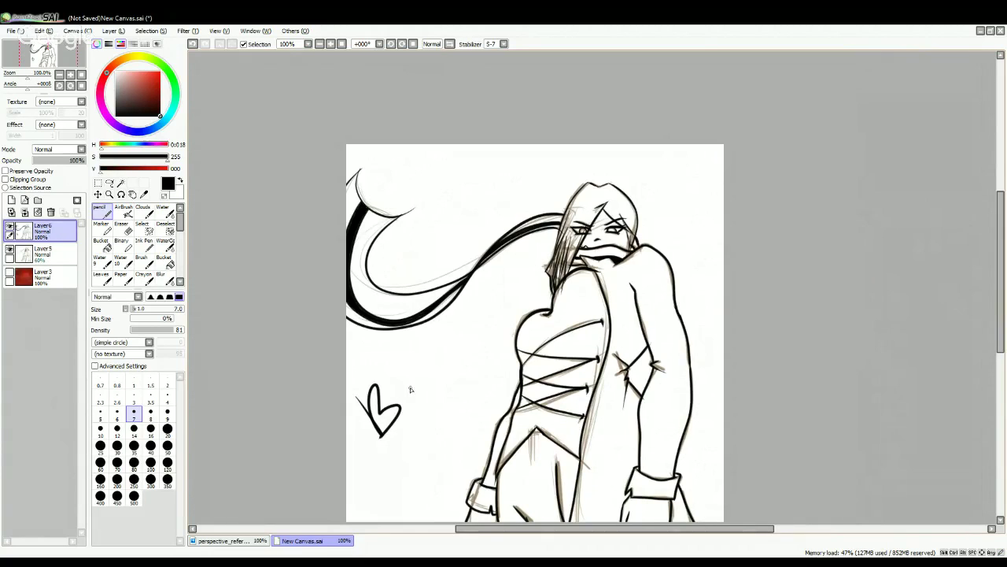
mouse_move(406, 395)
left_mouse_down()
mouse_move(407, 386)
mouse_move(418, 400)
left_mouse_up()
mouse_move(426, 394)
left_mouse_down()
mouse_move(442, 370)
mouse_move(484, 395)
mouse_move(486, 421)
mouse_move(472, 421)
mouse_move(464, 310)
left_mouse_up()
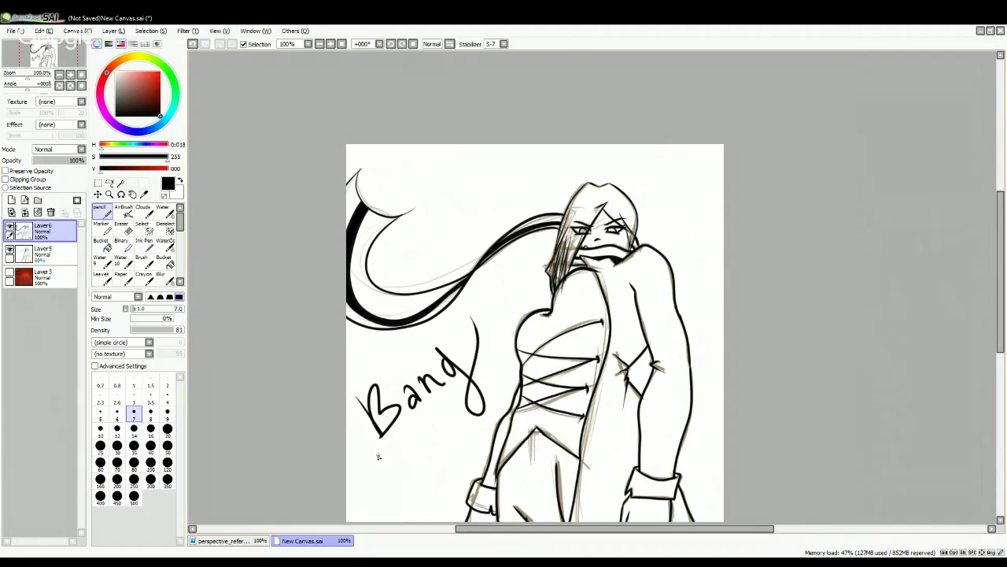
left_click_drag(378, 458, 509, 320)
left_click_drag(441, 326, 458, 356)
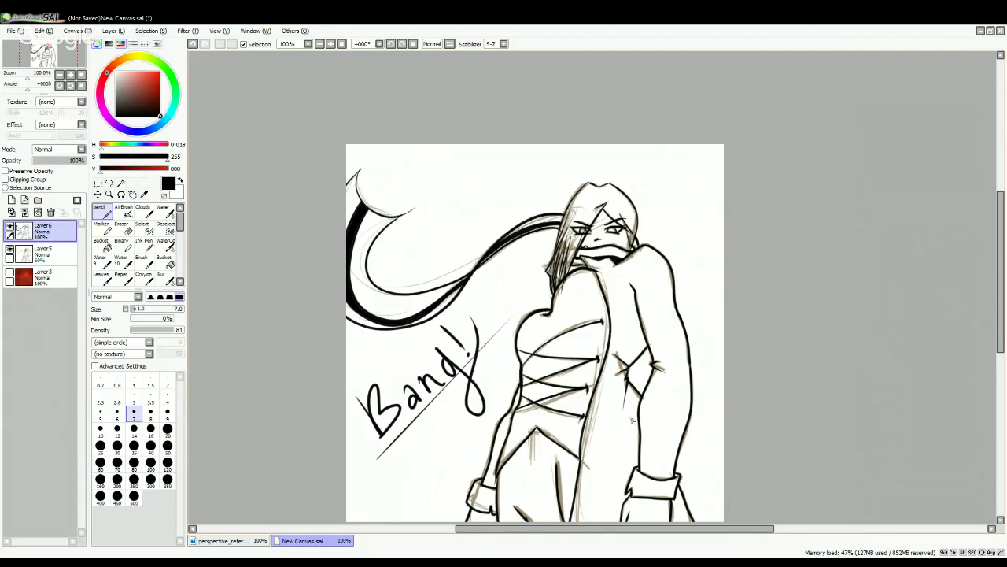
- Preview the line art against the red Layer3 background, then hide both the Layer5 sketch and Layer3
left_click(10, 272)
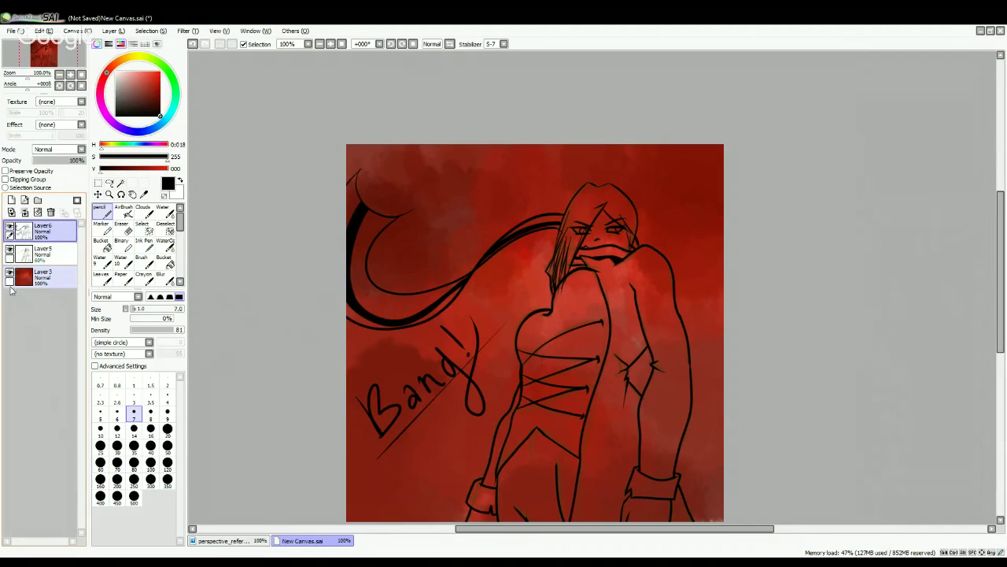
mouse_move(1002, 211)
left_mouse_down()
mouse_move(1002, 244)
mouse_move(1003, 229)
left_mouse_up()
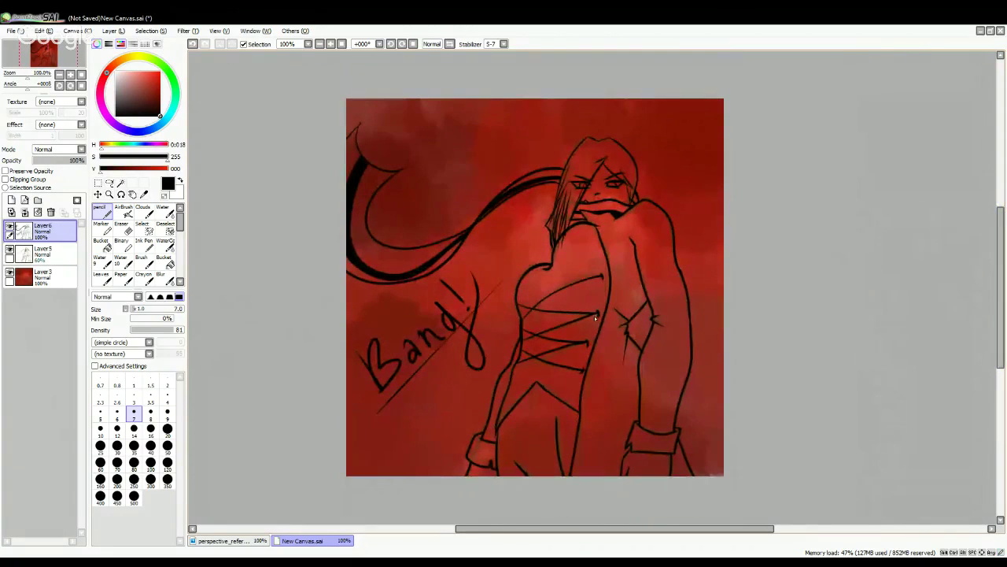
left_click(10, 227)
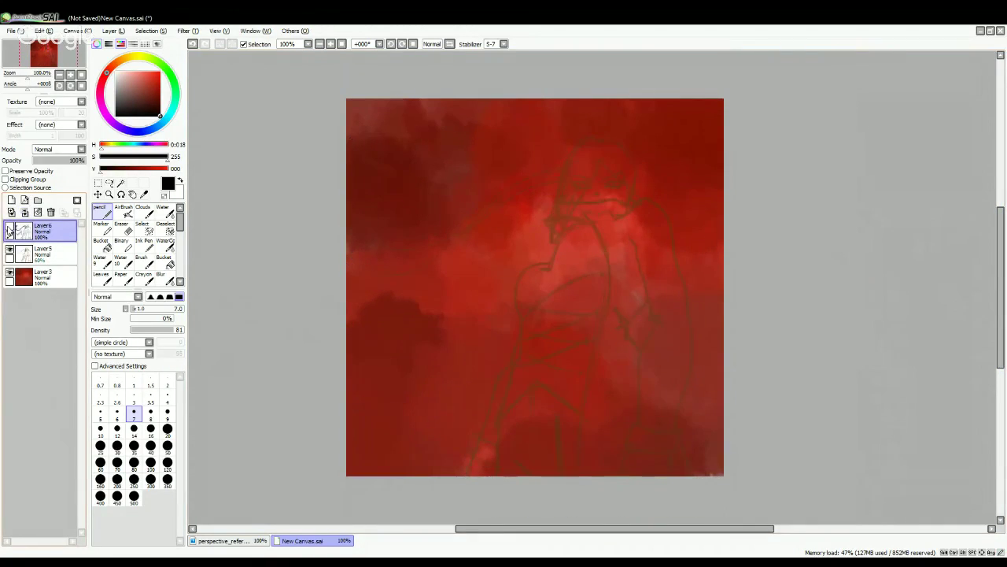
left_click(10, 227)
left_click(9, 250)
left_click(24, 254)
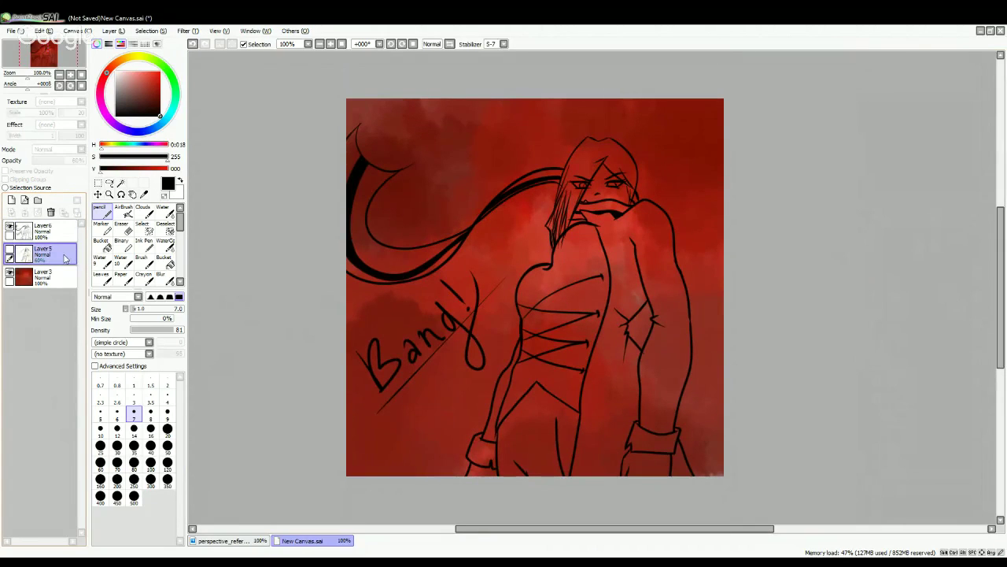
left_click(11, 272)
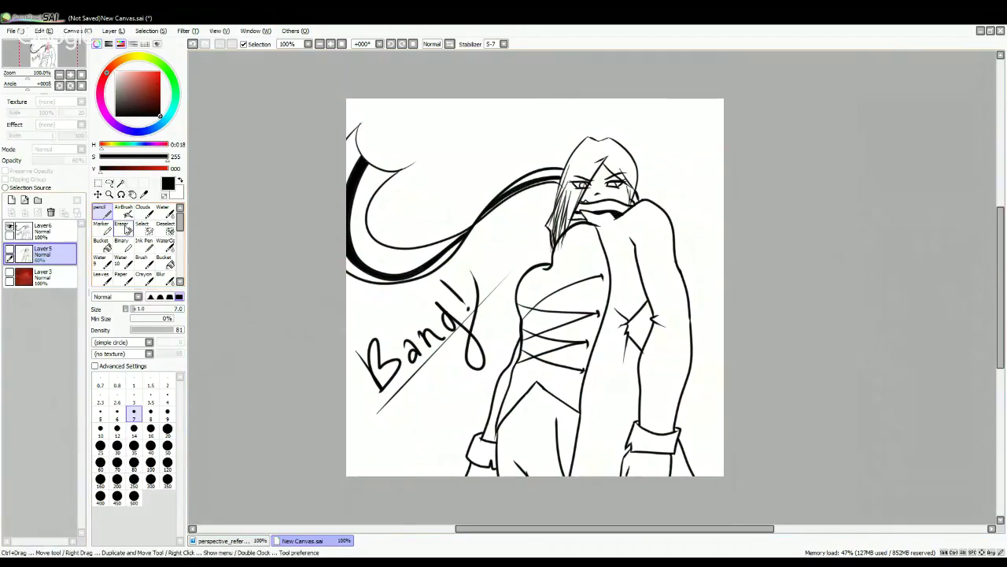
- Clean up the Layer6 line edges at the chest, the upper lacing end and the outer arm with the Eraser at size 5
left_click(123, 229)
left_click(101, 414)
left_click(331, 43)
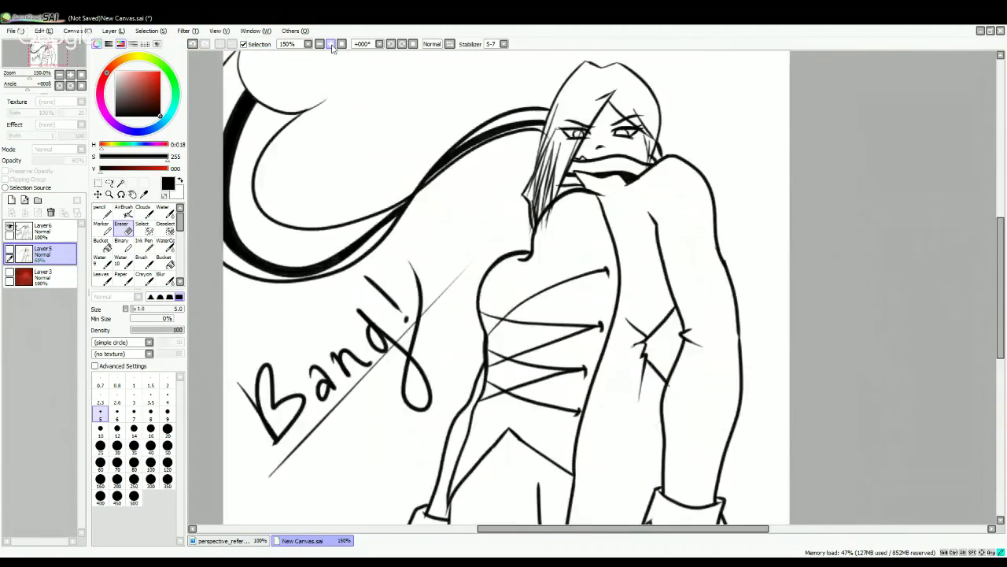
left_click(330, 43)
left_click_drag(1002, 260, 1002, 221)
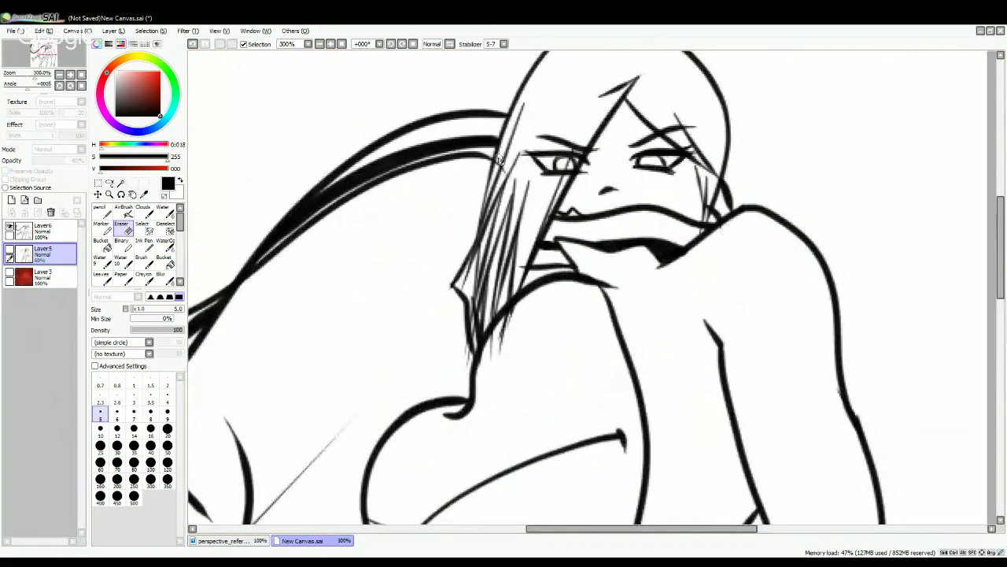
left_click(44, 230)
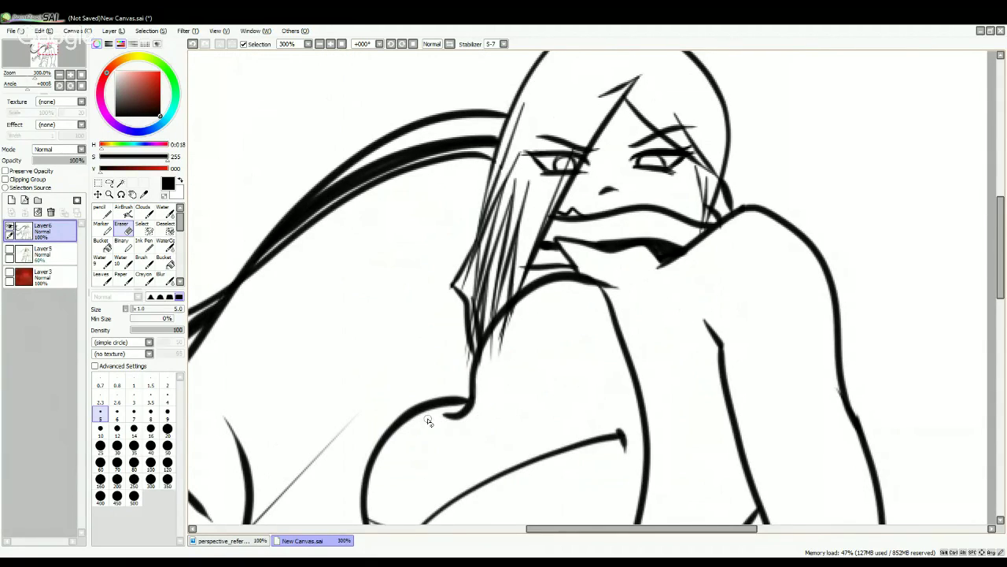
mouse_move(451, 419)
left_mouse_down()
mouse_move(477, 426)
mouse_move(447, 418)
mouse_move(471, 434)
left_mouse_up()
left_click_drag(621, 450, 627, 447)
left_click_drag(836, 384, 840, 405)
- Shorten the inner leg line with the Eraser and redraw the short crease beside it at the canvas's lower edge with the pencil
left_click_drag(1001, 234, 968, 360)
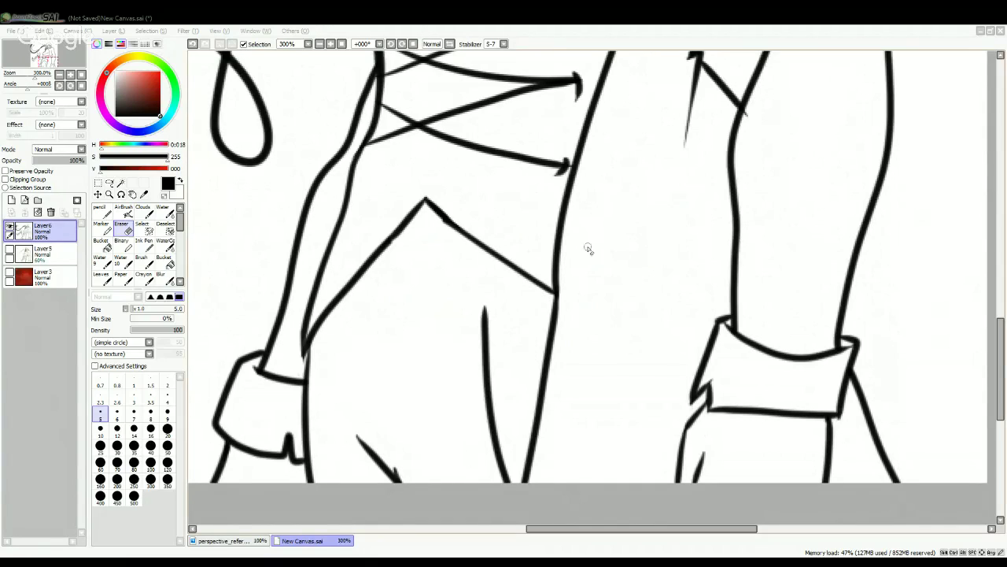
left_click(331, 45)
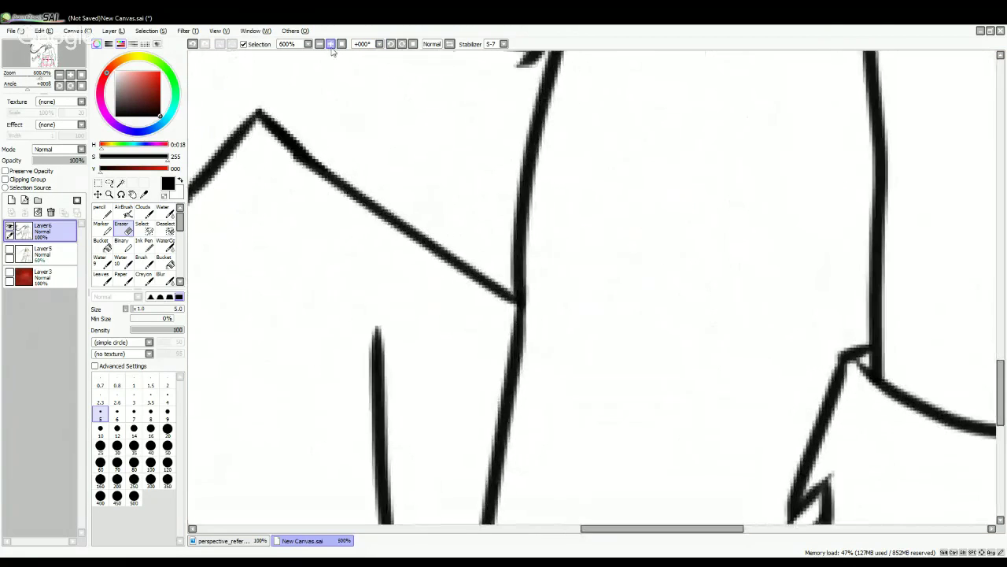
left_click(321, 45)
left_click(321, 45)
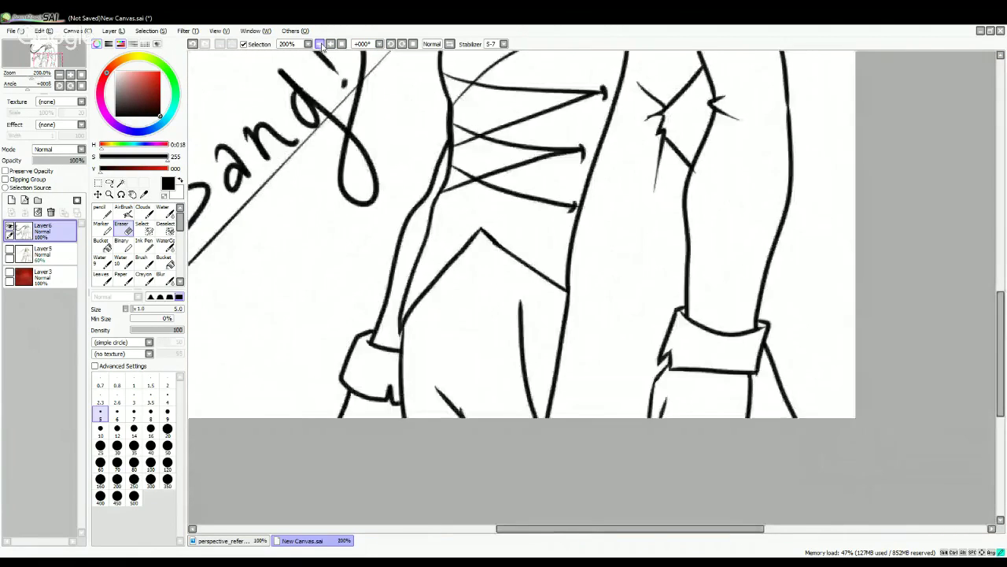
left_click(321, 45)
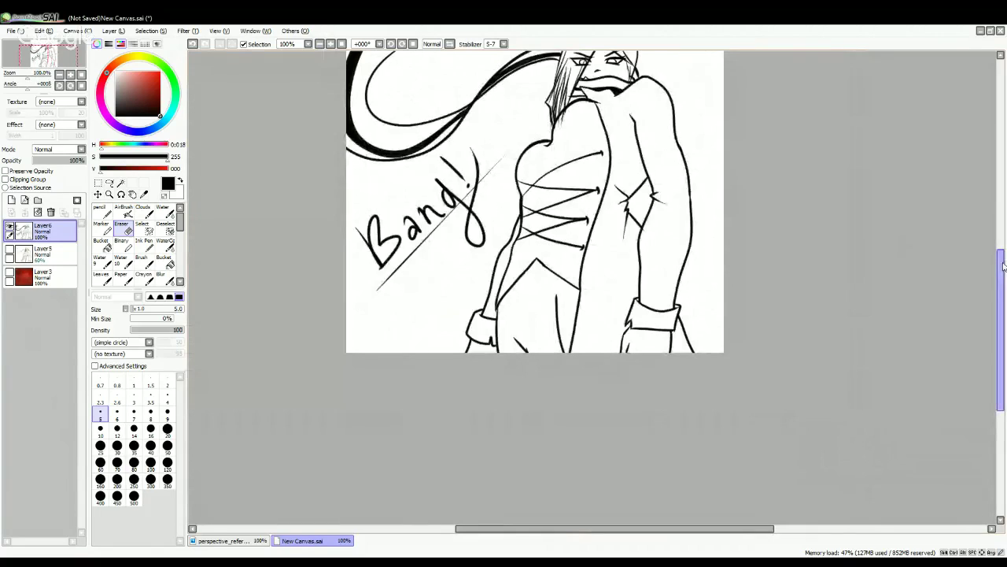
left_click_drag(1003, 266, 1003, 220)
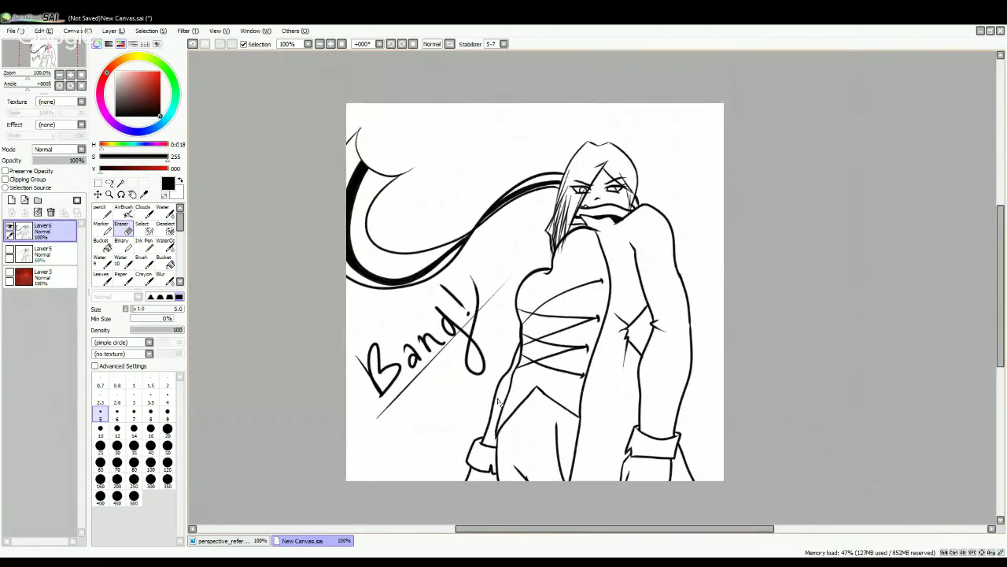
left_click(143, 247)
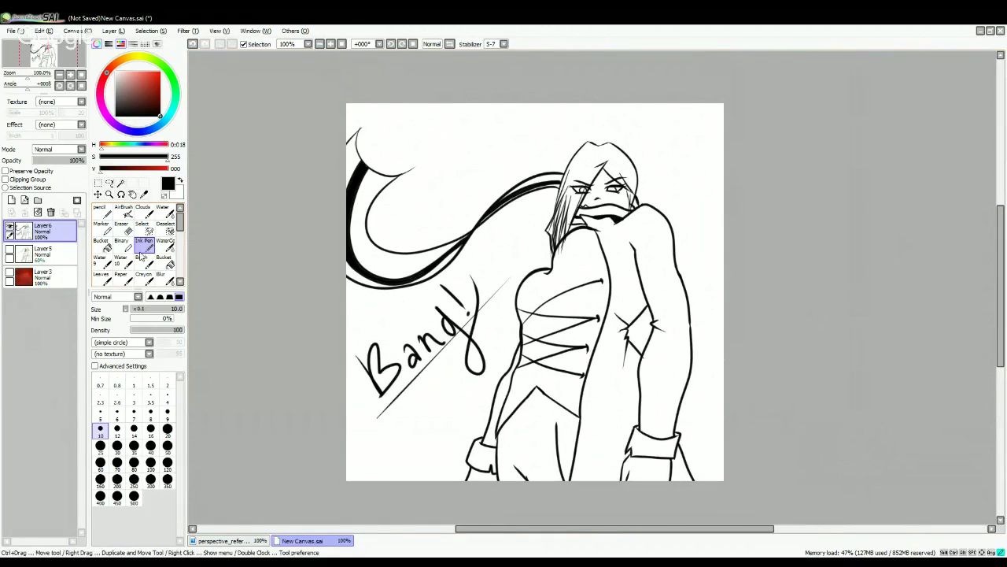
key("e")
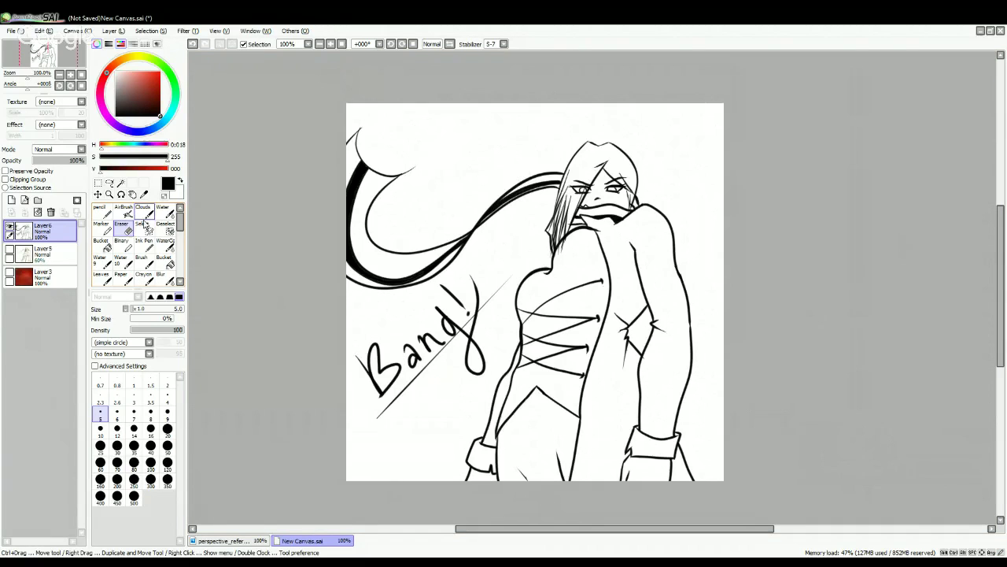
left_click(100, 212)
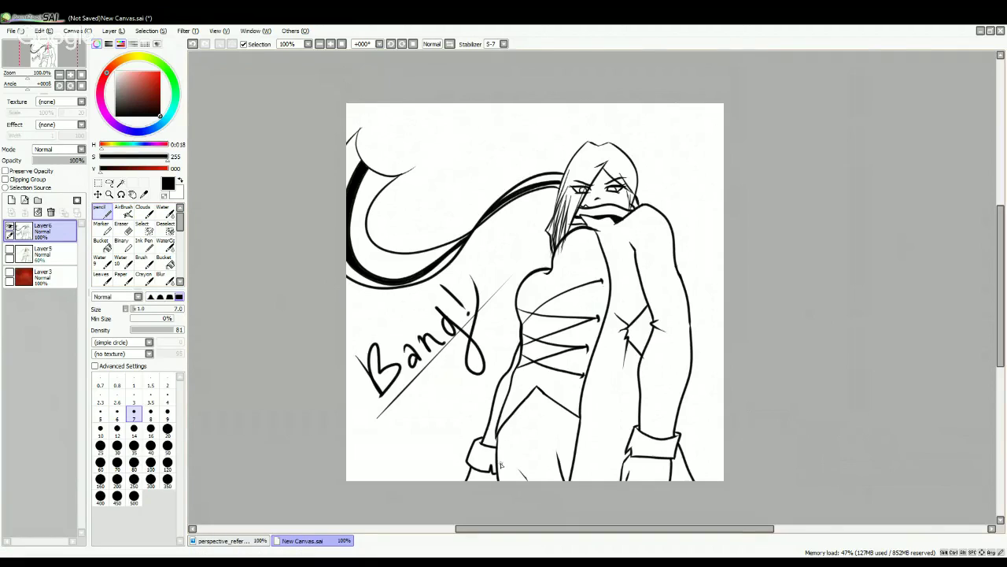
left_click_drag(515, 466, 530, 483)
- Undo a trial stroke on the ponytail's pointed curl and trim the curl's thin overshooting end with the Eraser
left_click_drag(398, 173, 420, 161)
left_click(192, 43)
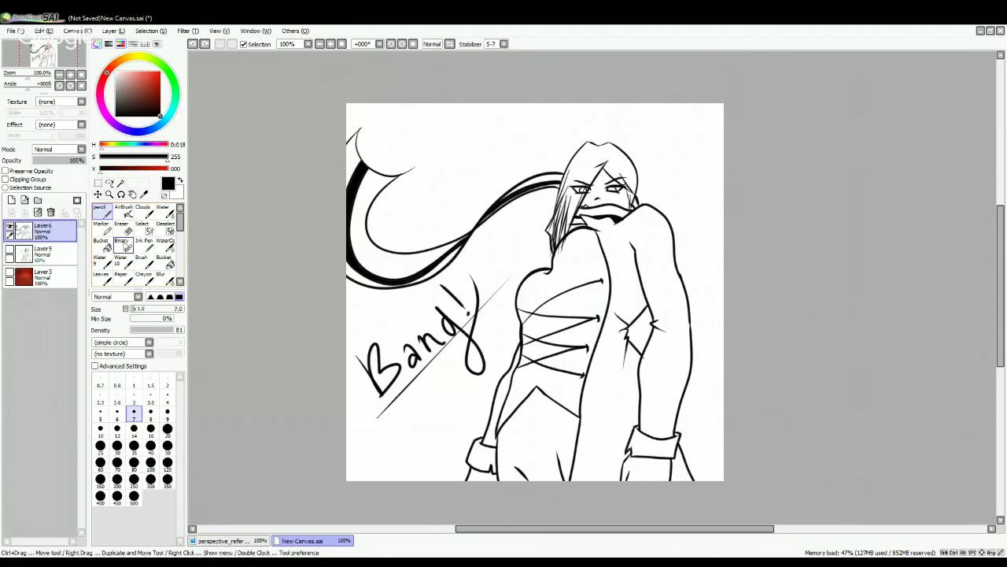
left_click(122, 227)
left_click_drag(428, 160, 398, 174)
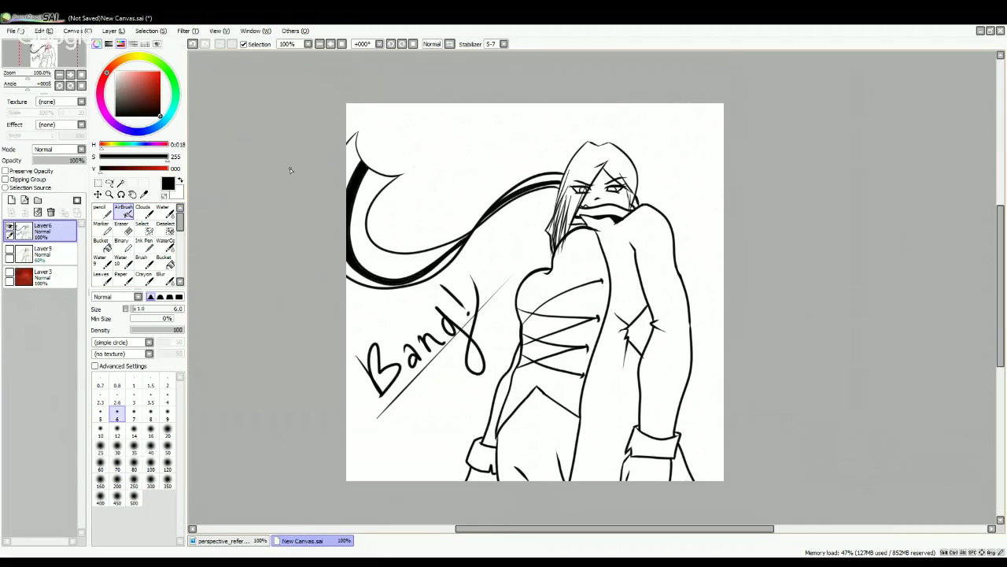
- Ink a small crossed mark on the face between the two eyes with the size 7 pencil
left_click(109, 208)
left_click(320, 43)
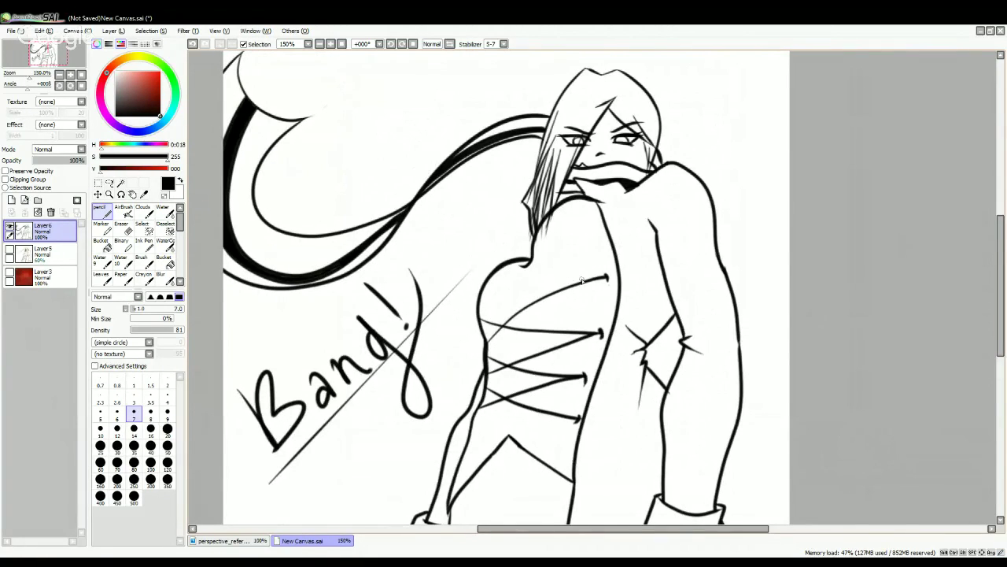
mouse_move(1002, 234)
left_mouse_down()
mouse_move(1002, 255)
mouse_move(1002, 244)
left_mouse_up()
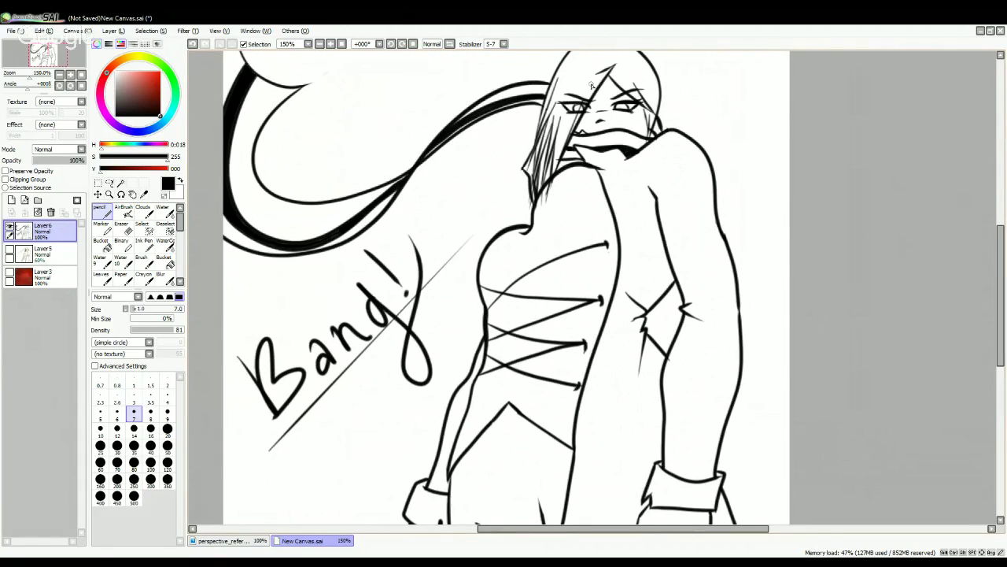
left_click_drag(603, 98, 602, 106)
left_click_drag(600, 102, 605, 102)
left_click(193, 45)
left_click_drag(602, 100, 603, 110)
- Ink a dark pupil inside the eye on the right of the face
left_click(319, 44)
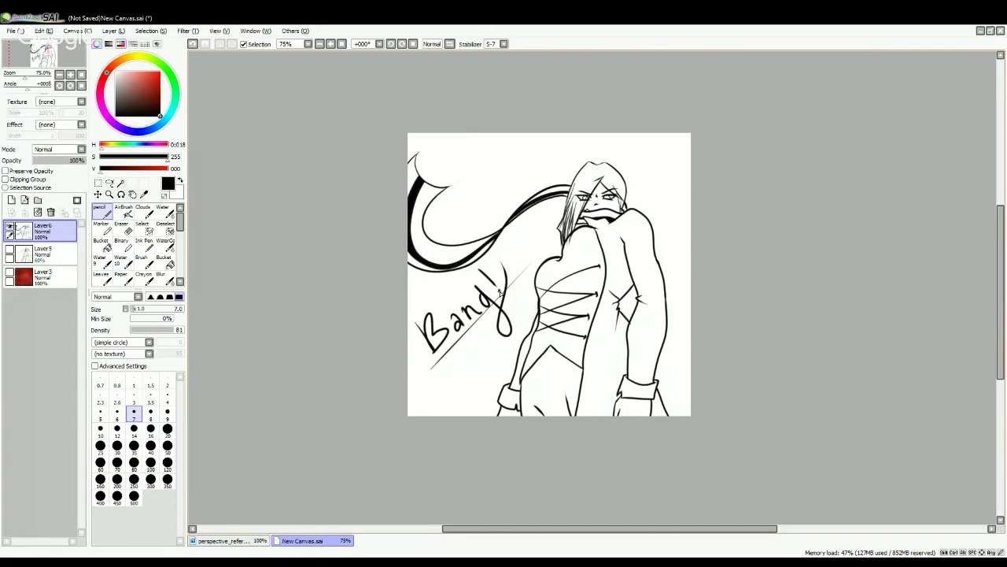
left_click(330, 44)
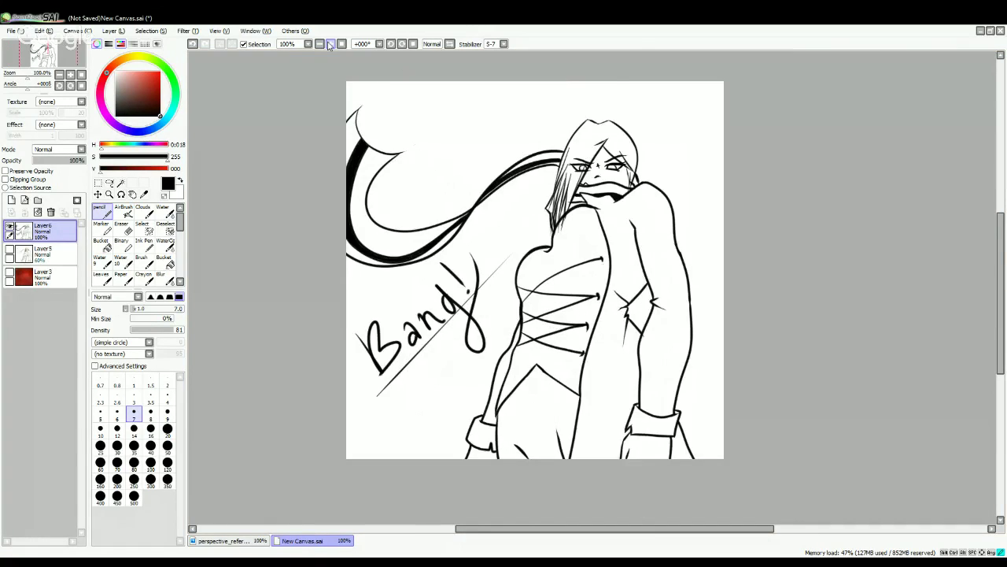
left_click(331, 44)
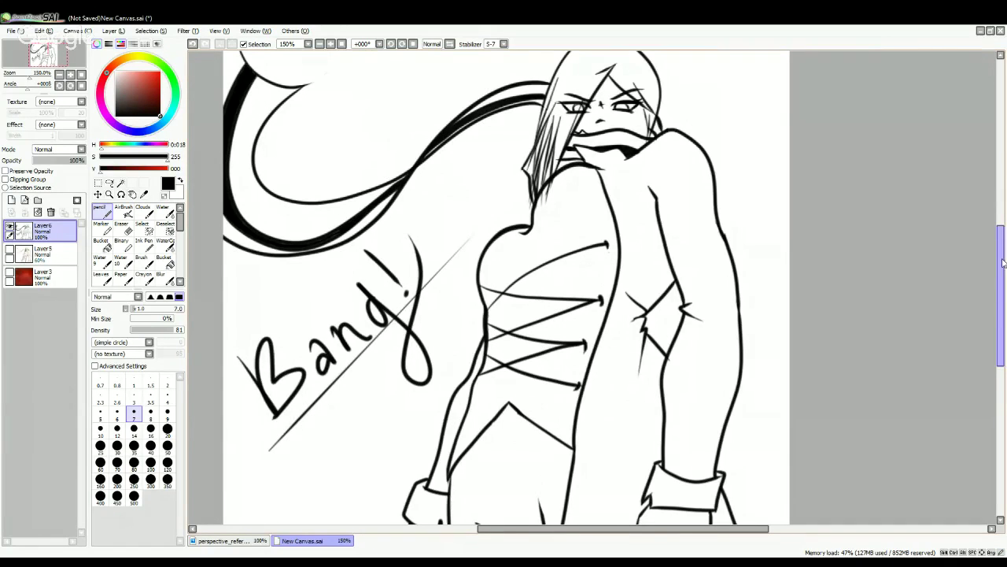
left_click_drag(998, 265, 998, 213)
left_click(331, 44)
left_click(330, 44)
left_click_drag(656, 203, 677, 215)
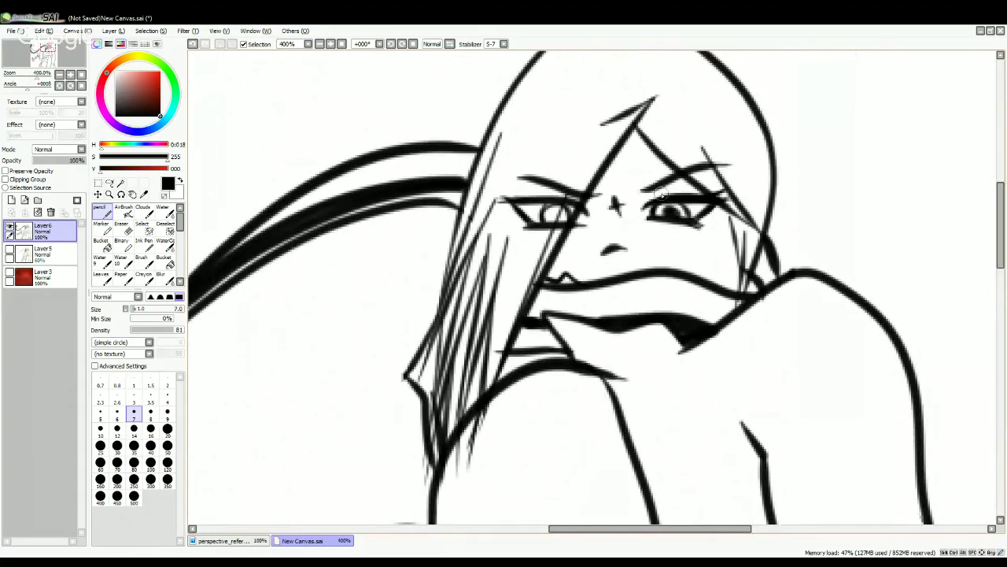
- Ink the pupil in the eye on the left of the face and lighten small spots in both pupils with the size 2.6 Eraser
left_click_drag(554, 214, 561, 219)
left_click(120, 227)
left_click(117, 398)
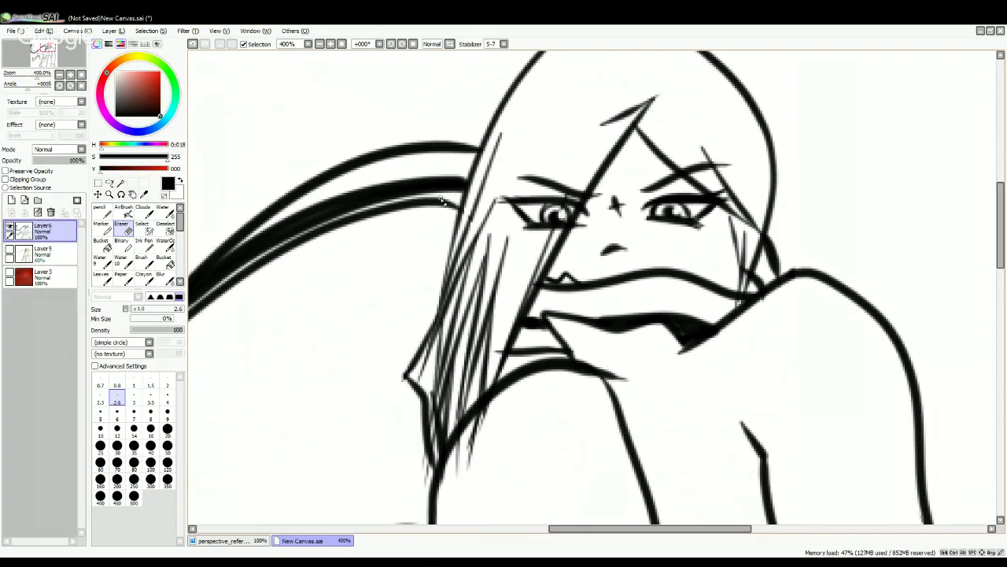
- Delete the hidden sketch layer Layer5 and show the red background layer Layer3 beneath the line art
left_click(319, 45)
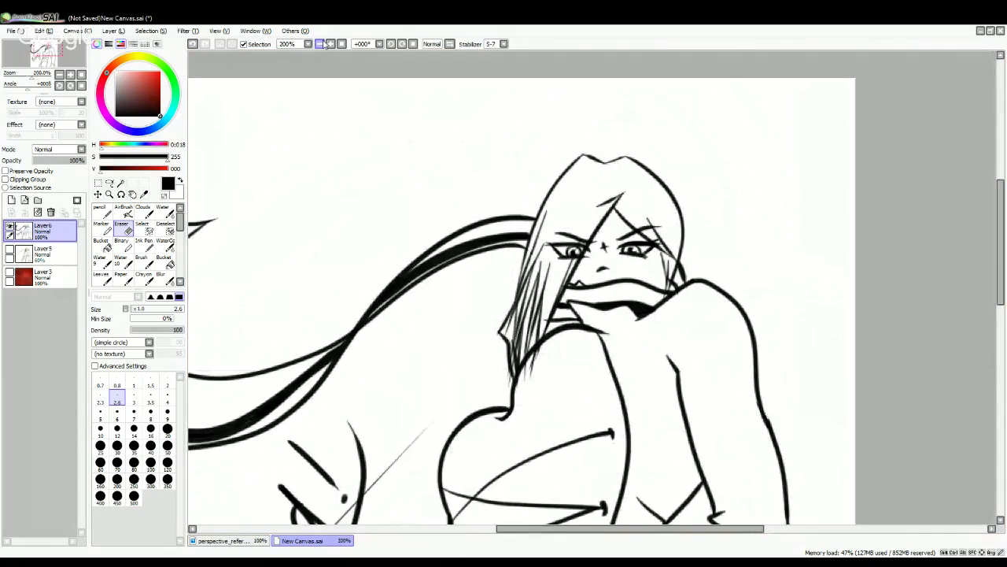
left_click(319, 45)
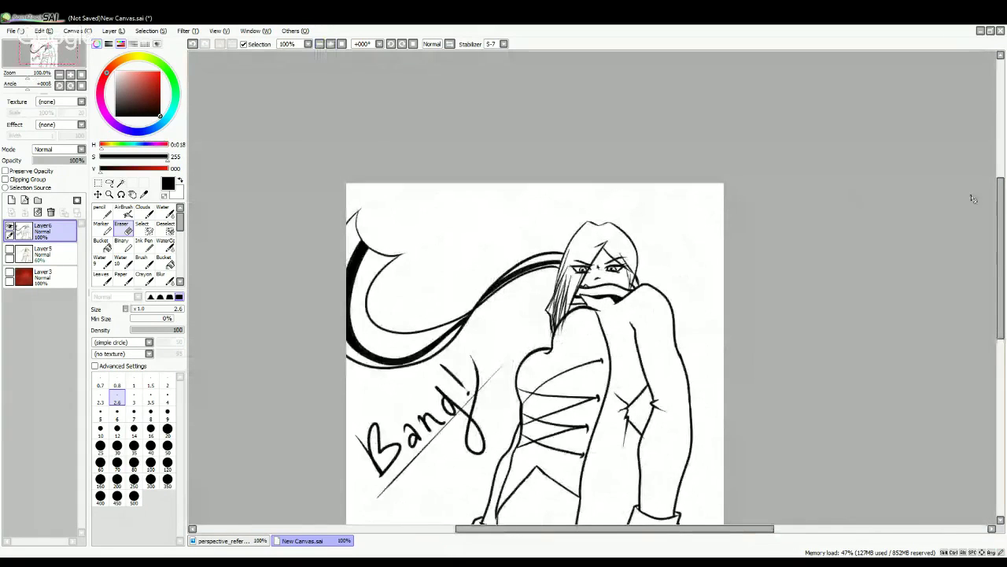
left_click_drag(1002, 189, 1002, 218)
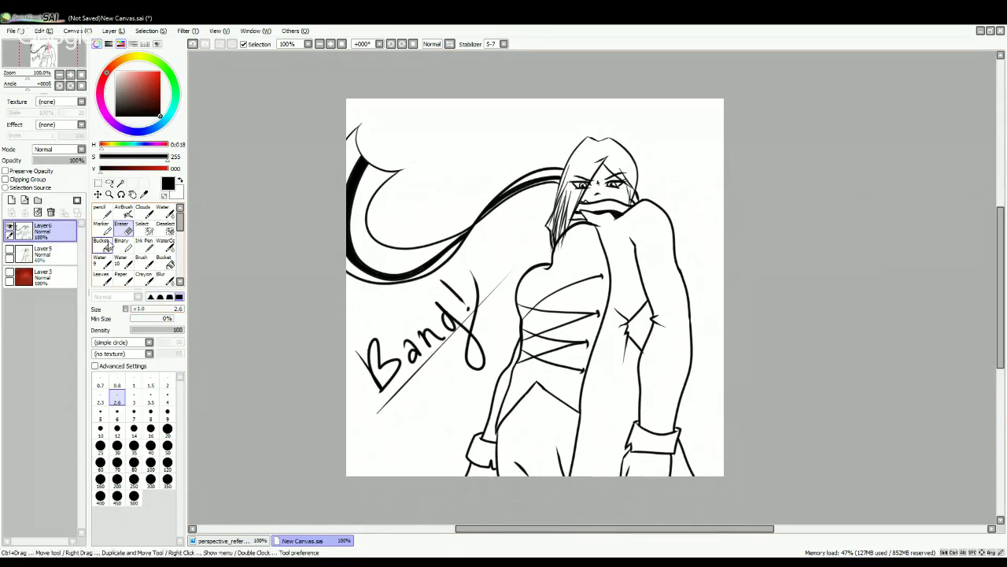
left_click(43, 252)
left_click(51, 213)
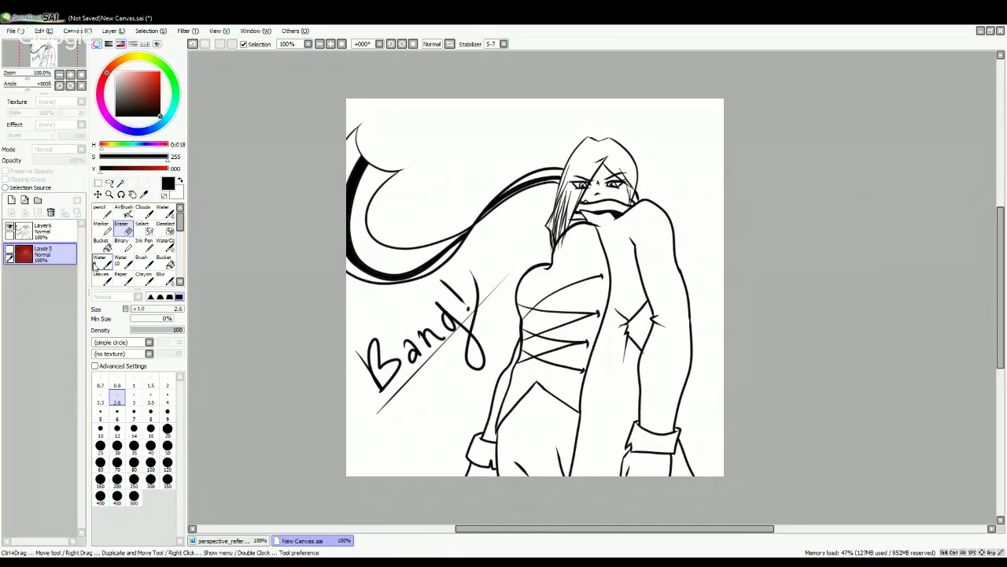
left_click(43, 230)
left_click(10, 252)
left_click(9, 253)
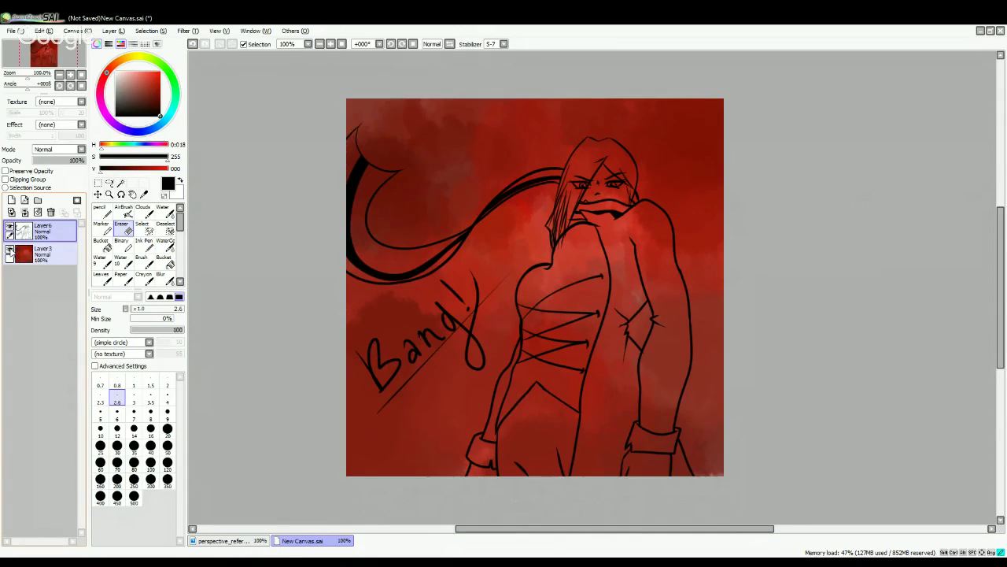
- Add a new layer between the line art and the red background, and choose a neutral mid-grey colour
left_click(11, 200)
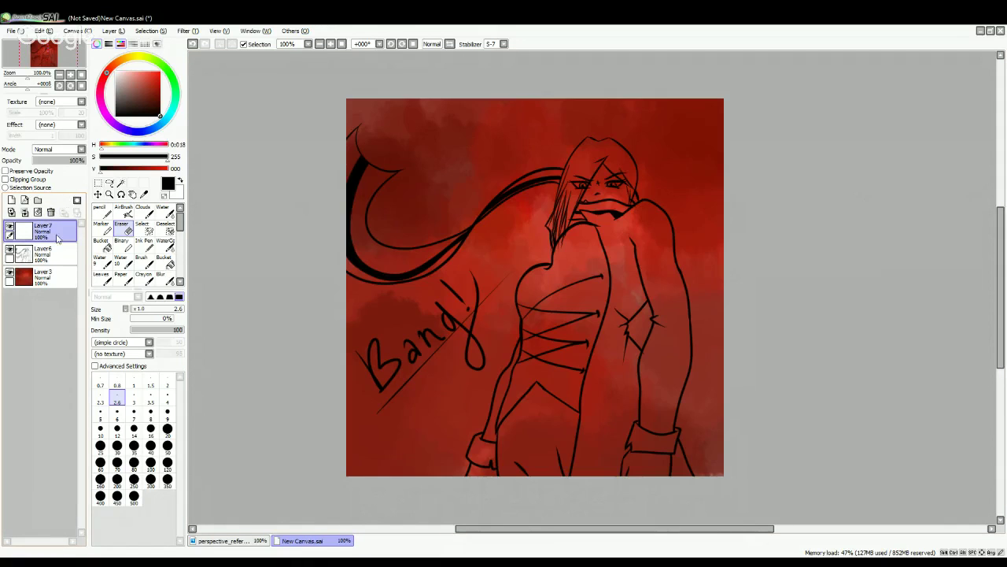
left_click_drag(42, 236, 51, 267)
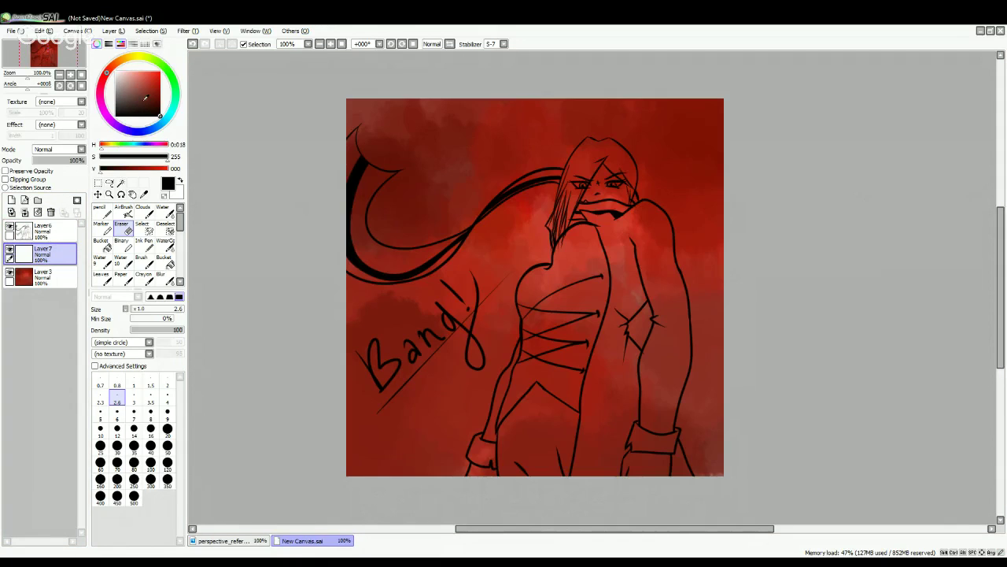
left_click(133, 80)
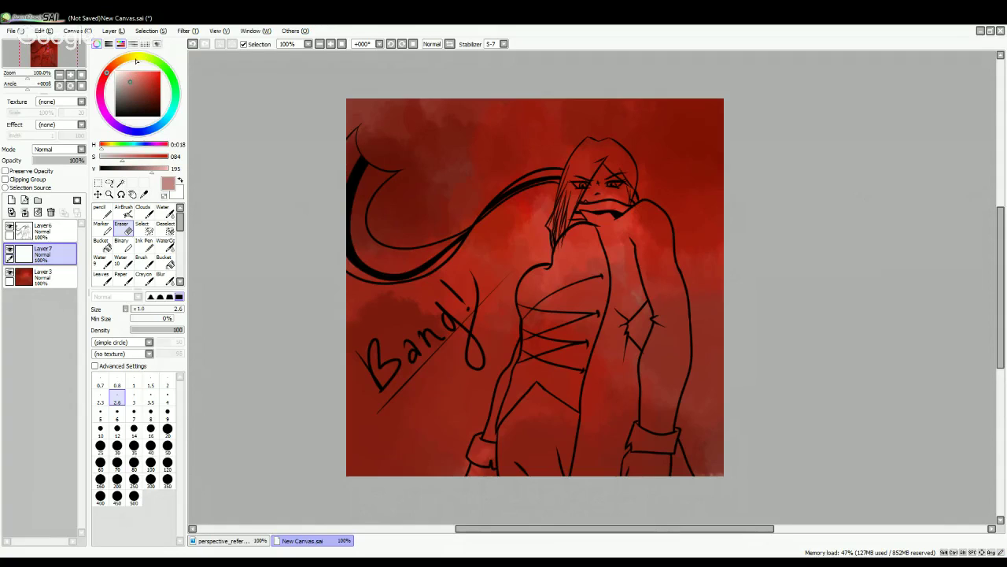
mouse_move(136, 61)
left_mouse_down()
mouse_move(117, 69)
mouse_move(123, 59)
mouse_move(141, 105)
mouse_move(114, 89)
left_mouse_up()
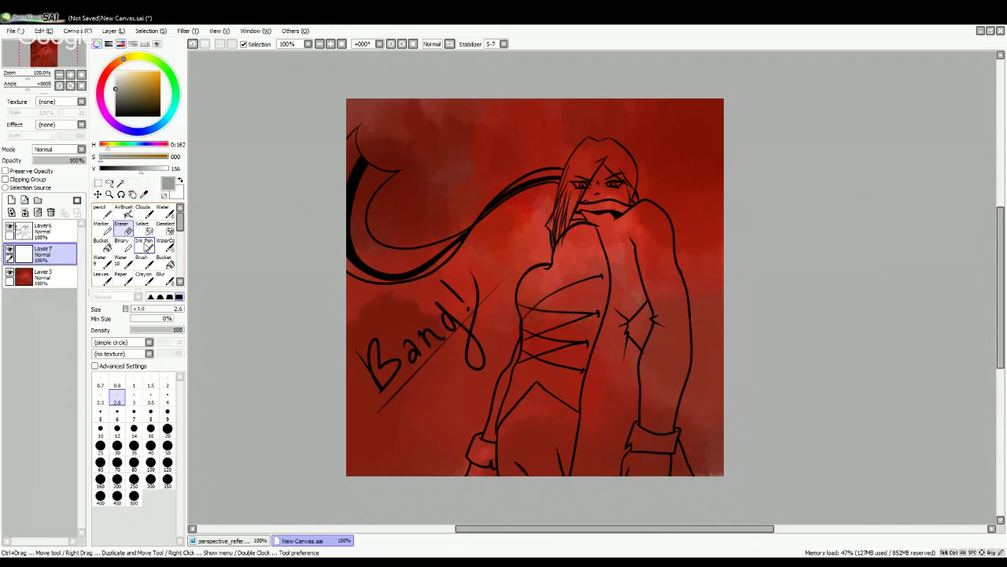
- Block in the character's torso, coat, arms and cuffs in grey with the Ink Pen at size 100
left_click(144, 246)
left_click(150, 463)
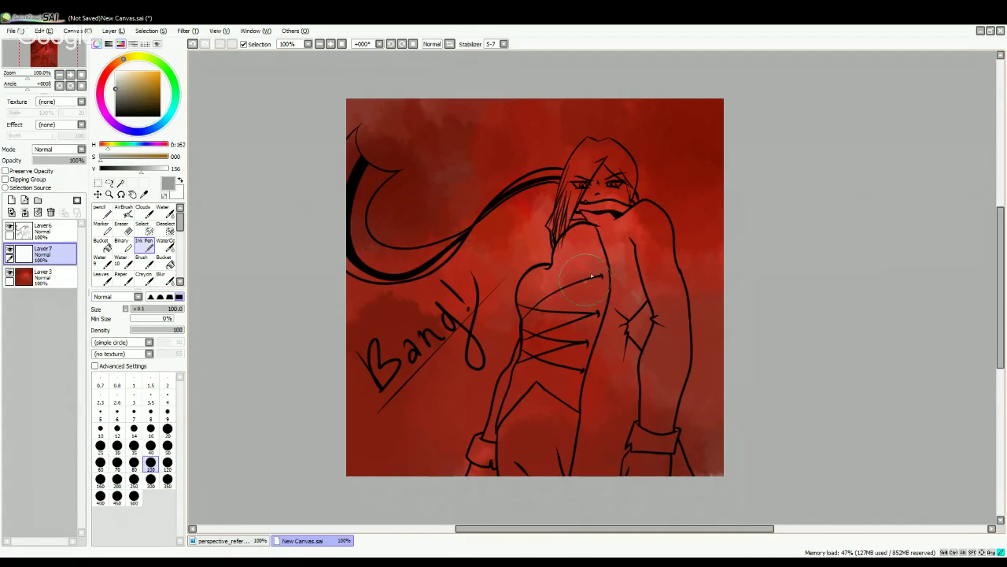
mouse_move(591, 275)
left_mouse_down()
mouse_move(603, 253)
mouse_move(580, 269)
mouse_move(585, 252)
mouse_move(578, 281)
mouse_move(540, 295)
mouse_move(547, 356)
mouse_move(536, 385)
left_mouse_up()
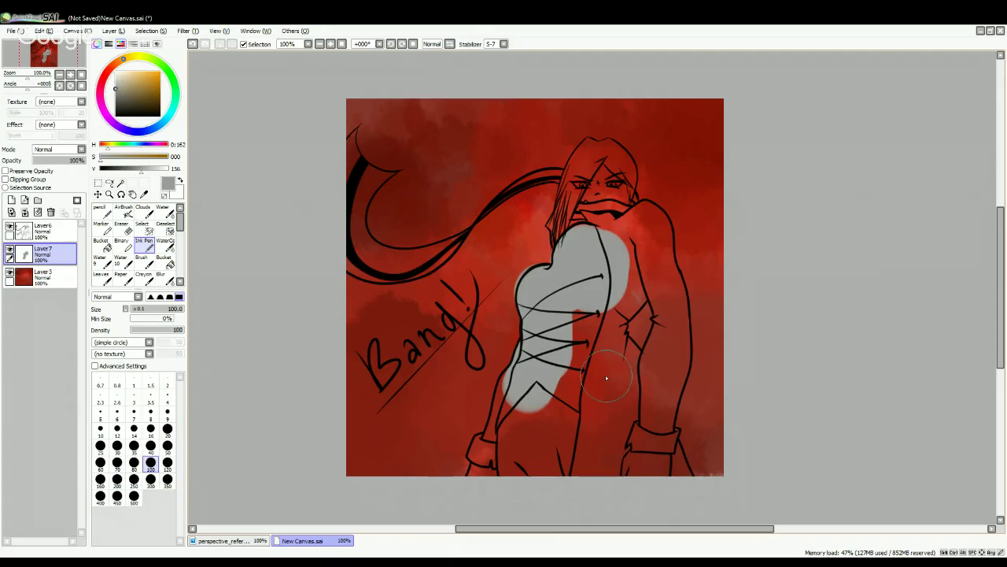
mouse_move(592, 317)
left_mouse_down()
mouse_move(634, 397)
mouse_move(627, 466)
mouse_move(601, 431)
mouse_move(562, 425)
mouse_move(530, 480)
mouse_move(529, 406)
mouse_move(516, 456)
mouse_move(501, 450)
mouse_move(518, 401)
mouse_move(543, 381)
mouse_move(523, 391)
mouse_move(510, 370)
mouse_move(531, 303)
left_mouse_up()
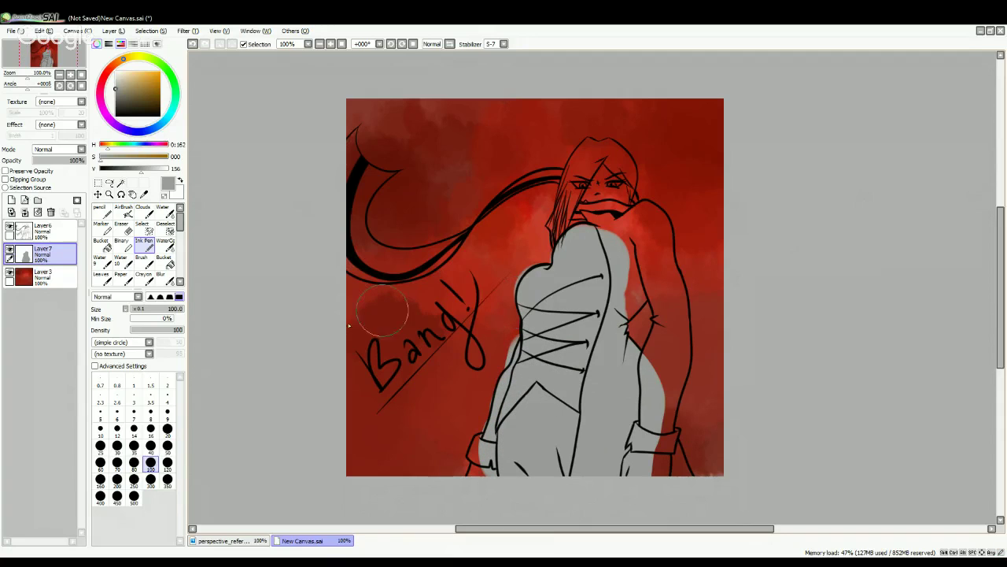
mouse_move(507, 473)
left_mouse_down()
mouse_move(483, 461)
mouse_move(488, 449)
left_mouse_up()
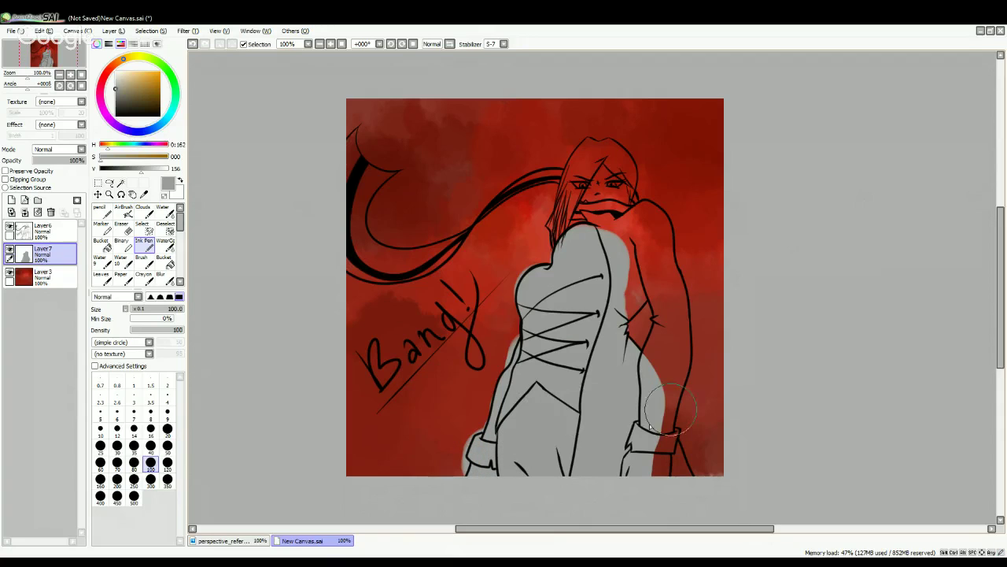
mouse_move(665, 429)
left_mouse_down()
mouse_move(638, 433)
mouse_move(652, 472)
mouse_move(662, 472)
mouse_move(649, 456)
mouse_move(663, 474)
mouse_move(648, 421)
mouse_move(653, 429)
mouse_move(674, 319)
mouse_move(665, 241)
mouse_move(648, 224)
mouse_move(619, 223)
mouse_move(602, 257)
mouse_move(615, 251)
mouse_move(641, 275)
mouse_move(649, 385)
mouse_move(629, 395)
mouse_move(631, 383)
mouse_move(645, 390)
mouse_move(634, 416)
mouse_move(652, 447)
left_mouse_up()
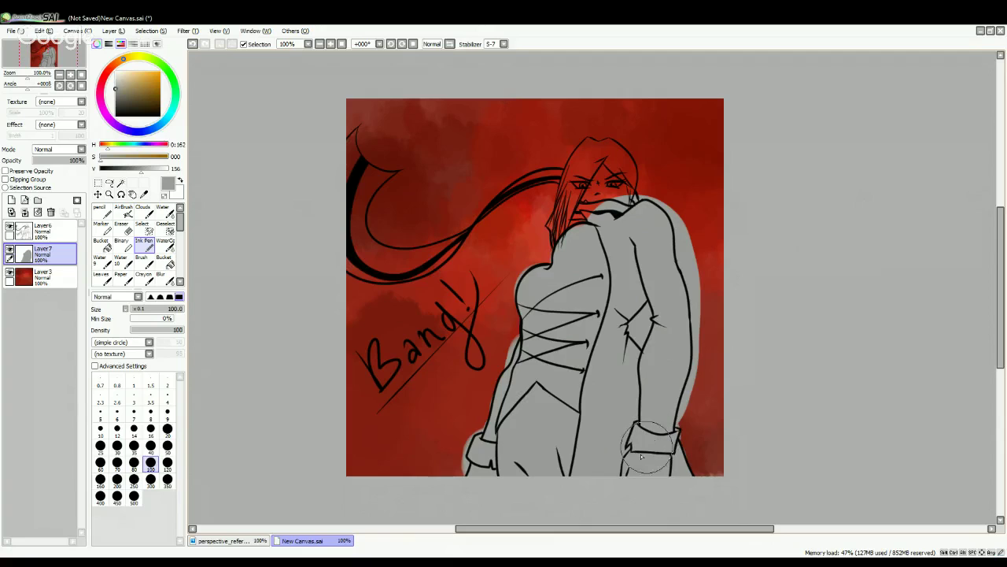
- Trim the grey spill outside the shoulder and sleeve on the right of the figure with the size 12 Eraser
left_click(121, 228)
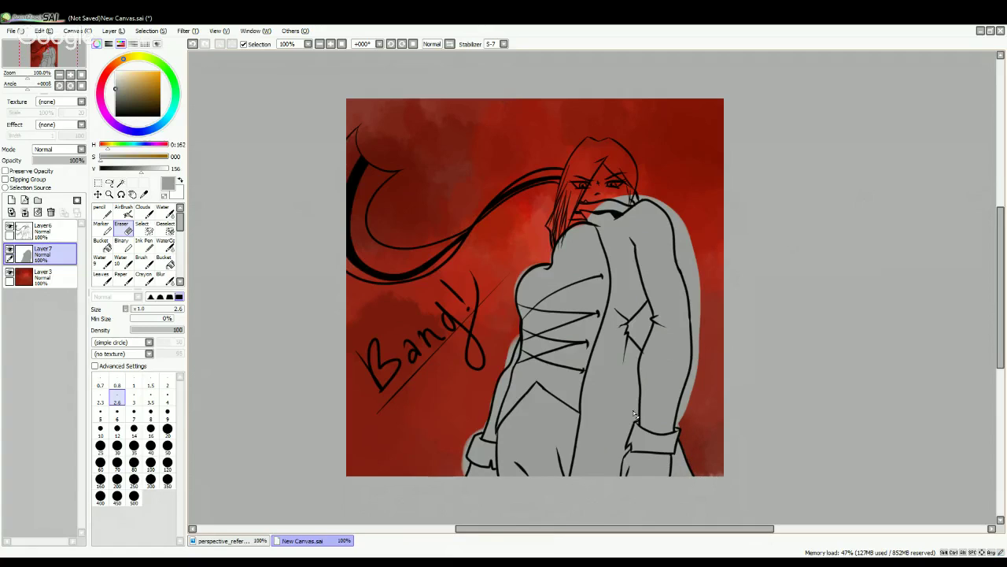
left_click(118, 428)
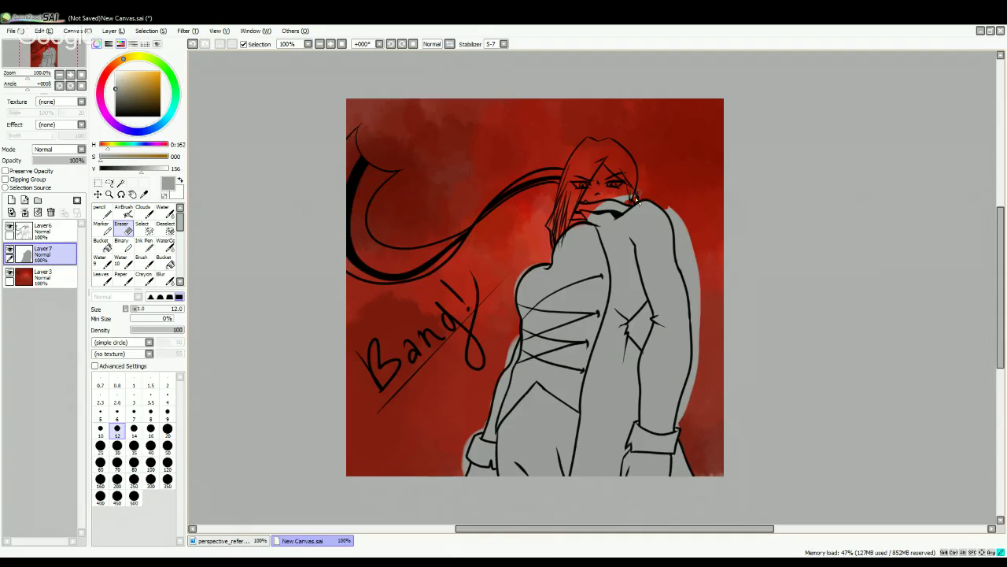
mouse_move(638, 214)
left_mouse_down()
mouse_move(647, 201)
mouse_move(665, 210)
mouse_move(685, 278)
left_mouse_up()
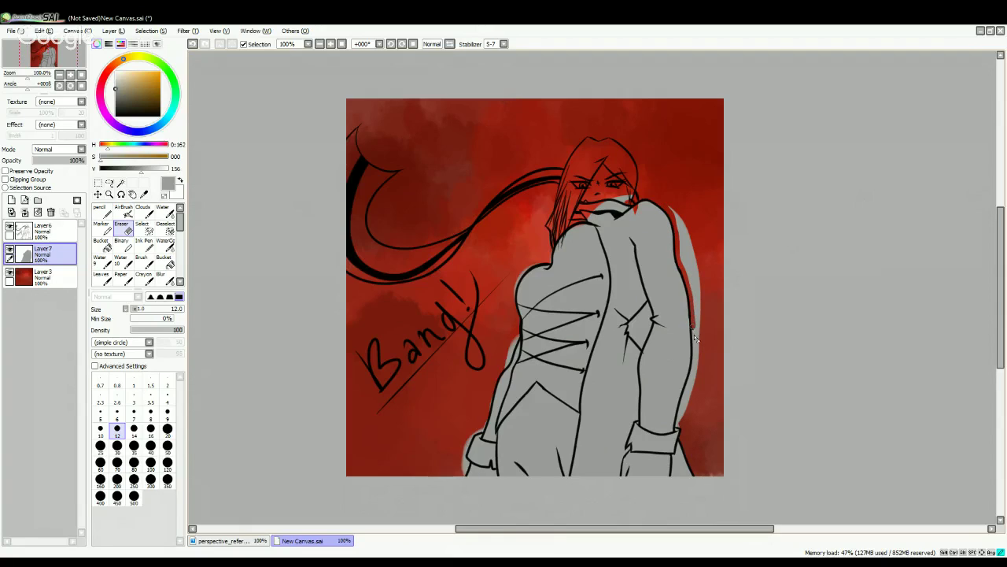
left_click_drag(695, 338, 696, 353)
left_click_drag(682, 410, 679, 430)
- Fill the collar and lower face in grey with the size 100 Ink Pen
left_click(144, 243)
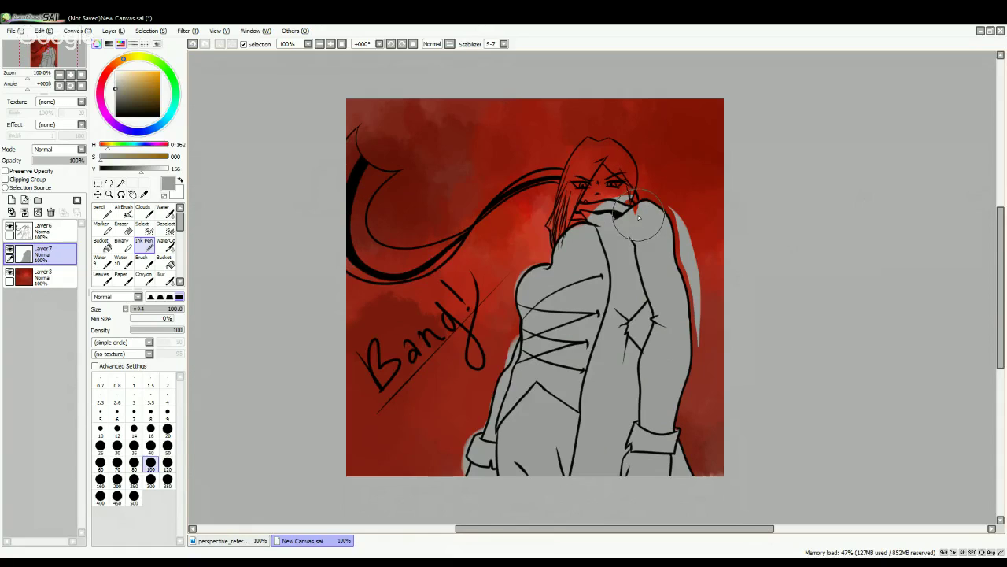
mouse_move(638, 219)
left_mouse_down()
mouse_move(637, 209)
mouse_move(632, 231)
left_mouse_up()
mouse_move(606, 221)
left_mouse_down()
mouse_move(602, 200)
mouse_move(611, 213)
left_mouse_up()
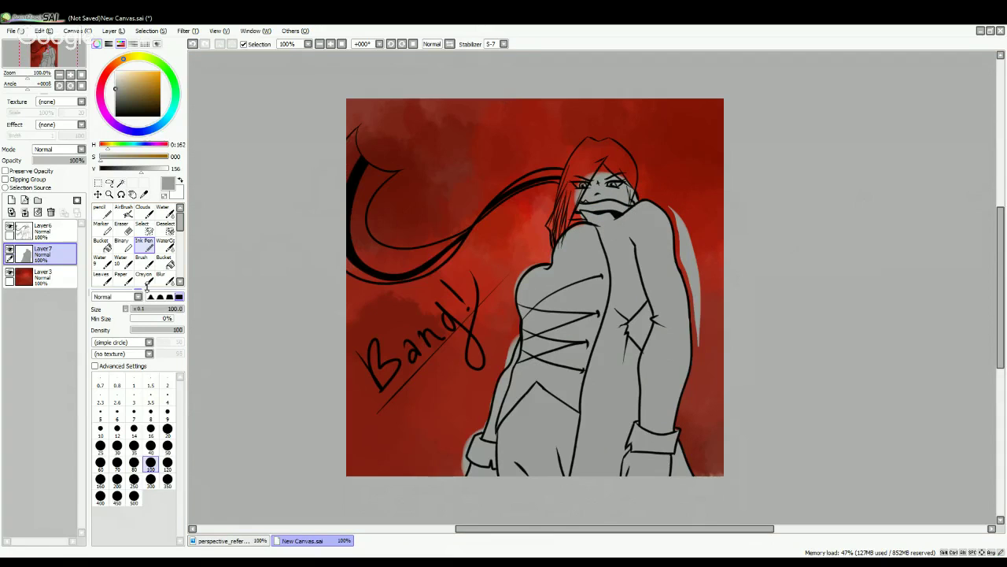
- Erase the leftover grey sliver beside the outer sleeve with the Eraser at size 14
left_click(122, 229)
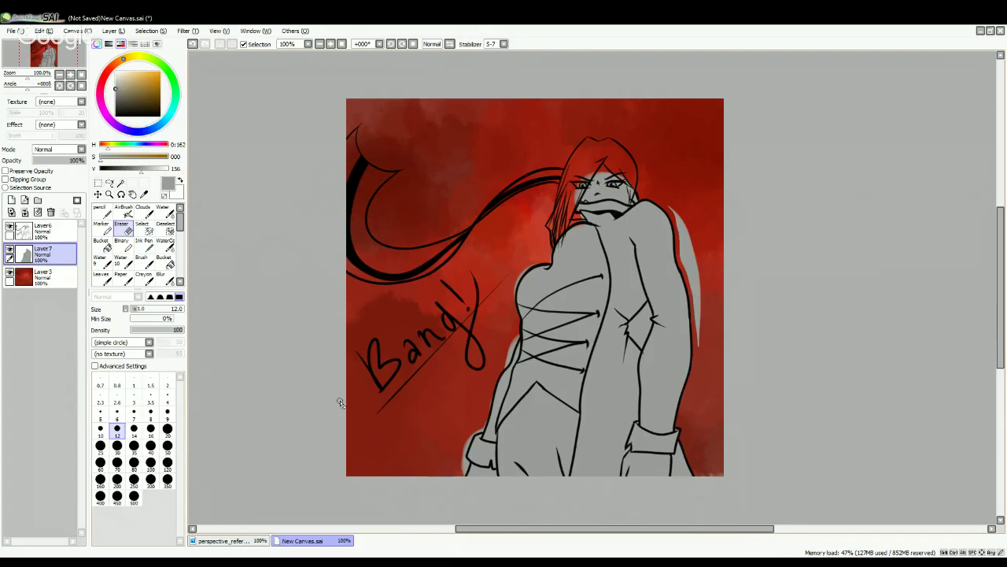
left_click(134, 428)
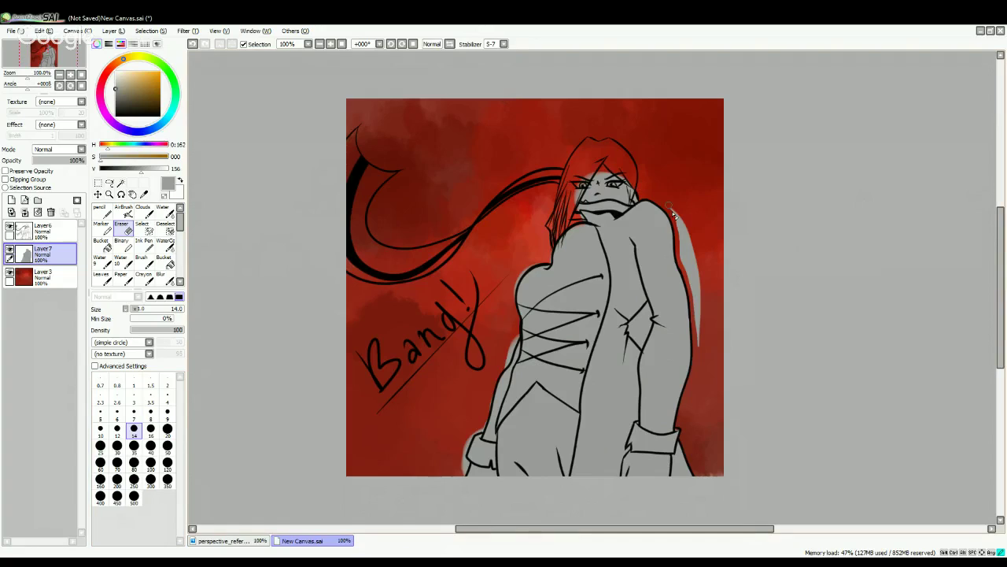
mouse_move(673, 214)
left_mouse_down()
mouse_move(686, 280)
mouse_move(688, 241)
mouse_move(705, 349)
left_mouse_up()
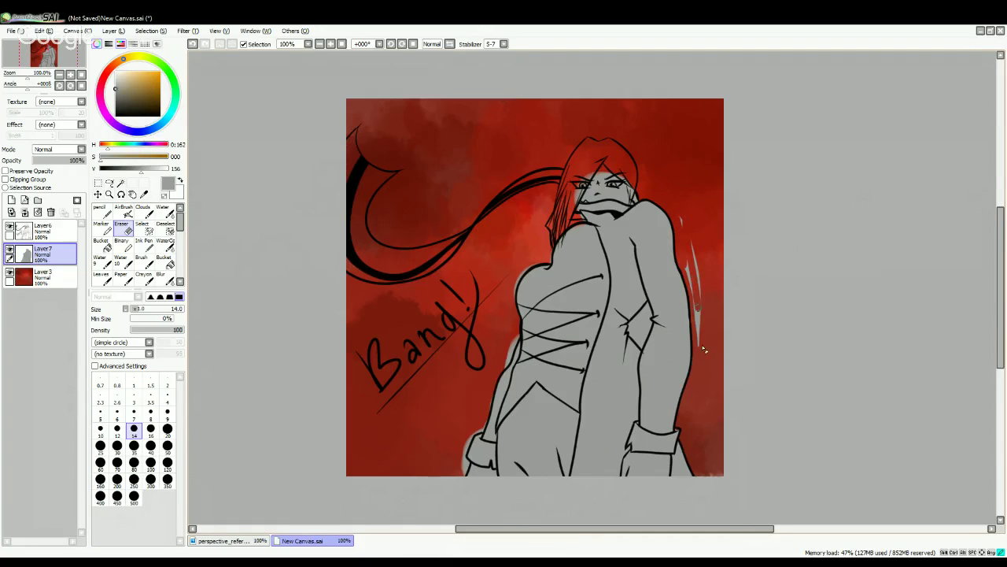
left_click_drag(695, 294, 683, 256)
left_click(700, 290)
- Fill the head, the hair and the long ponytail in grey with the size 100 Ink Pen
left_click(143, 245)
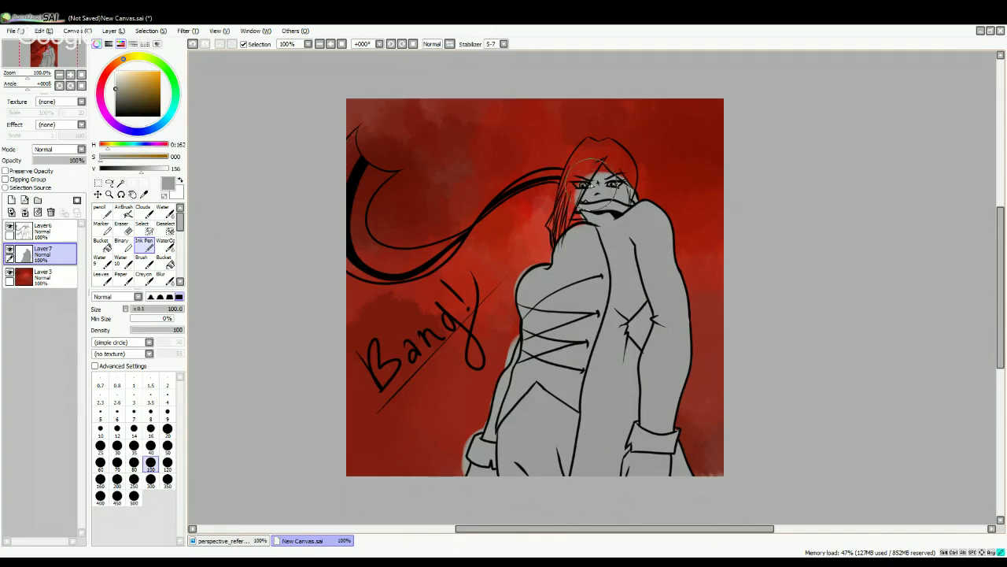
mouse_move(587, 189)
left_mouse_down()
mouse_move(590, 227)
mouse_move(583, 217)
mouse_move(576, 235)
left_mouse_up()
mouse_move(588, 200)
left_mouse_down()
mouse_move(568, 206)
mouse_move(581, 157)
mouse_move(595, 148)
mouse_move(626, 177)
mouse_move(624, 213)
mouse_move(586, 228)
left_mouse_up()
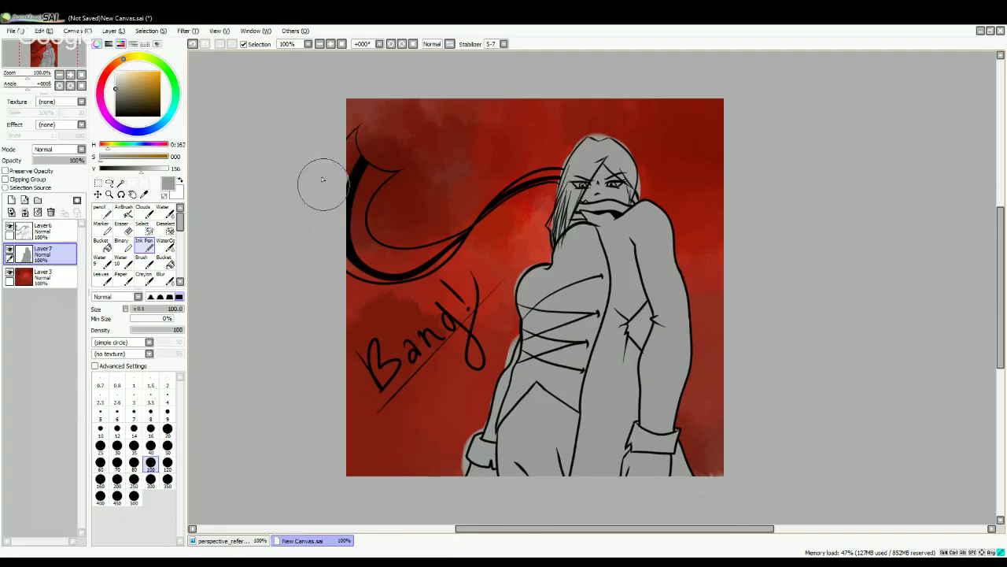
mouse_move(321, 180)
left_mouse_down()
mouse_move(345, 248)
mouse_move(398, 259)
mouse_move(450, 238)
mouse_move(495, 190)
mouse_move(529, 173)
mouse_move(551, 179)
mouse_move(340, 141)
mouse_move(338, 178)
mouse_move(366, 165)
mouse_move(367, 182)
mouse_move(385, 167)
mouse_move(351, 222)
mouse_move(365, 268)
left_mouse_up()
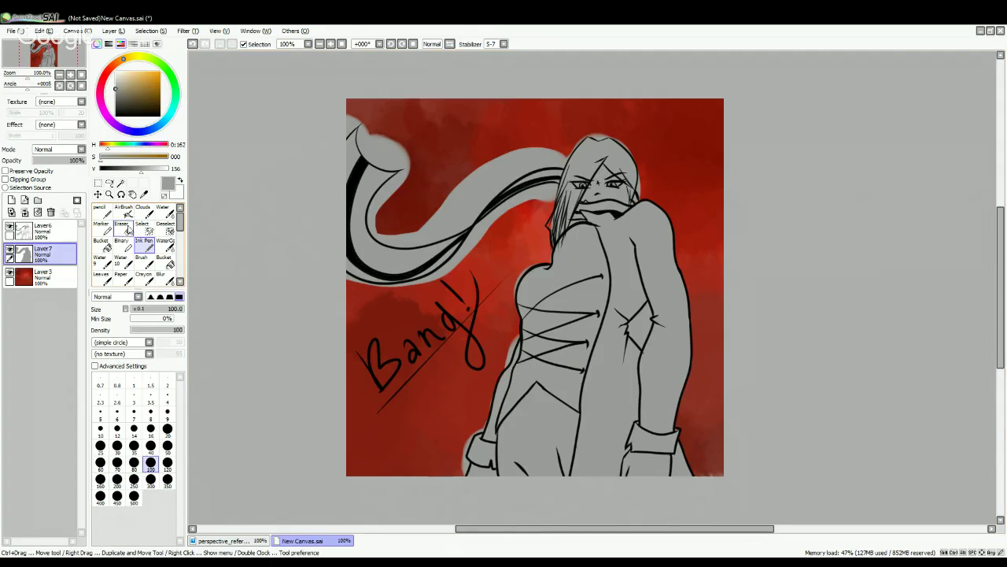
- Trim the grey spill below the ponytail and around its pointed curl with the Eraser at size 20
left_click(121, 228)
left_click(168, 429)
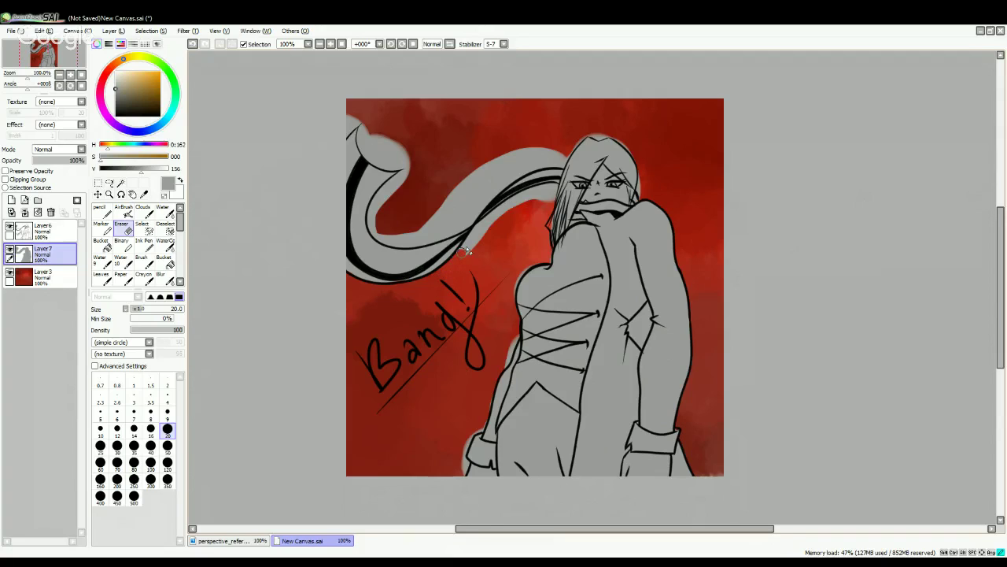
left_click_drag(482, 226, 552, 189)
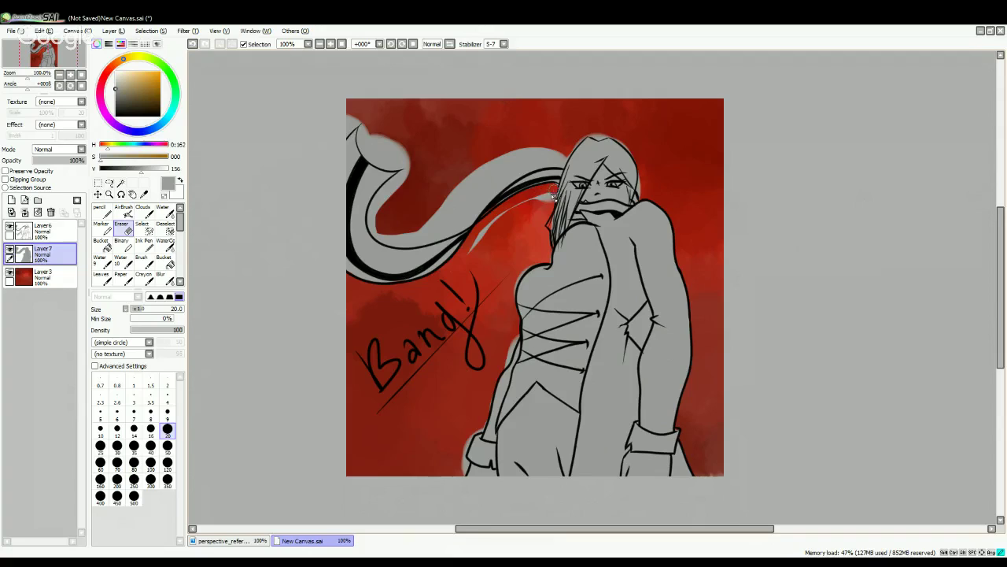
left_click_drag(518, 210, 475, 251)
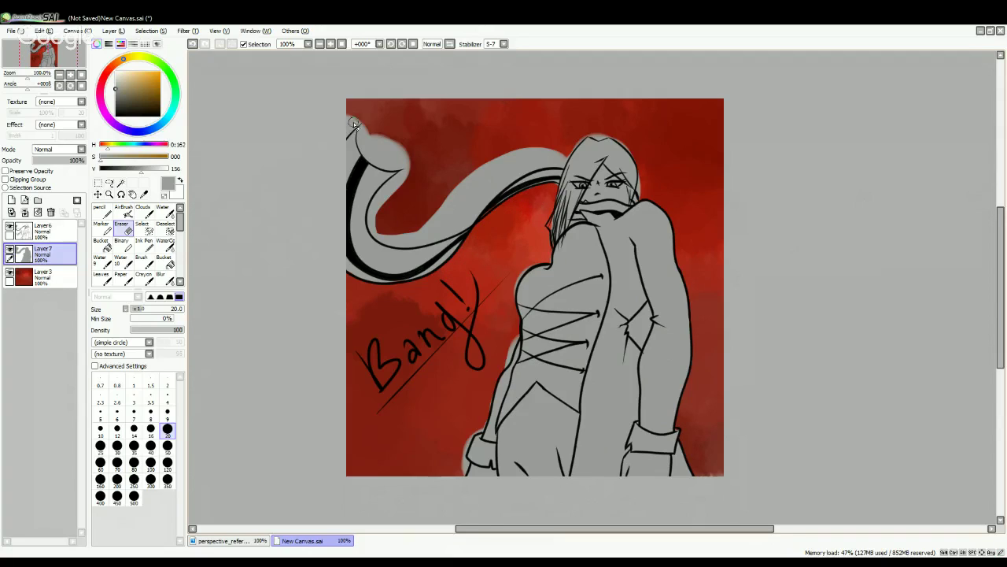
left_click_drag(342, 142, 354, 113)
mouse_move(366, 148)
left_mouse_down()
mouse_move(398, 164)
mouse_move(413, 153)
mouse_move(364, 137)
left_mouse_up()
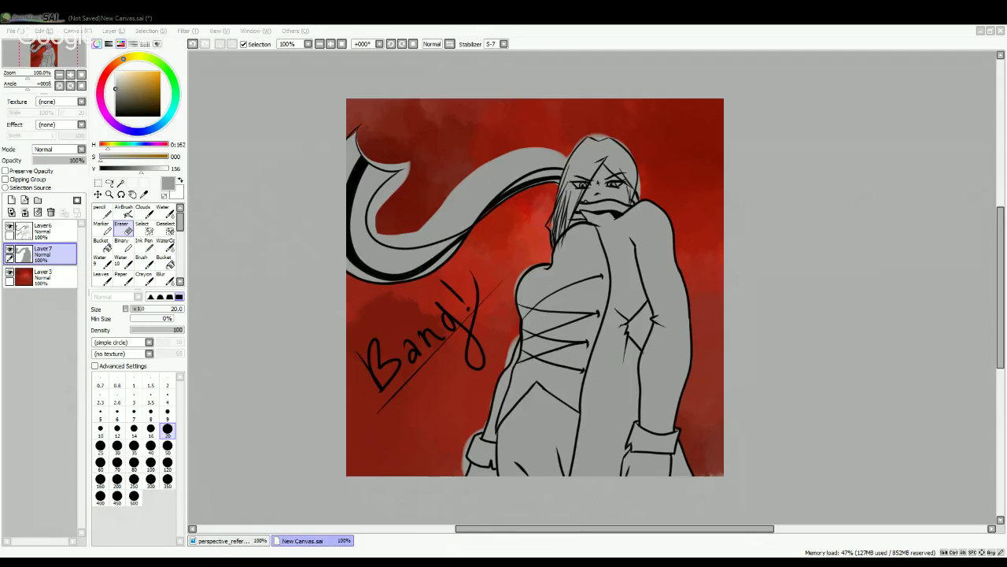
left_click(598, 430)
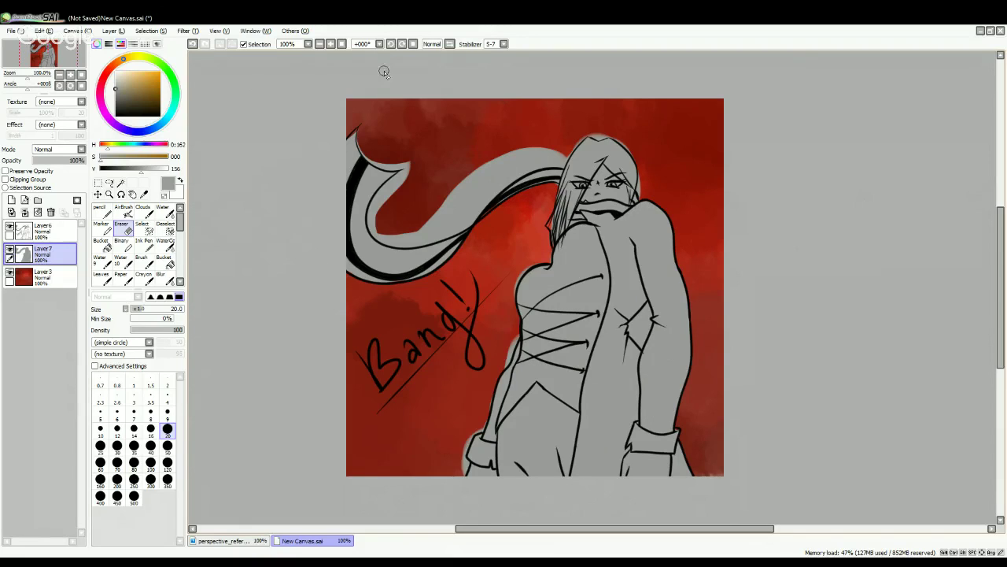
- Erase the grey spill around the top of the head and along the ponytail's upper edge with the size 20 Eraser
left_click(332, 44)
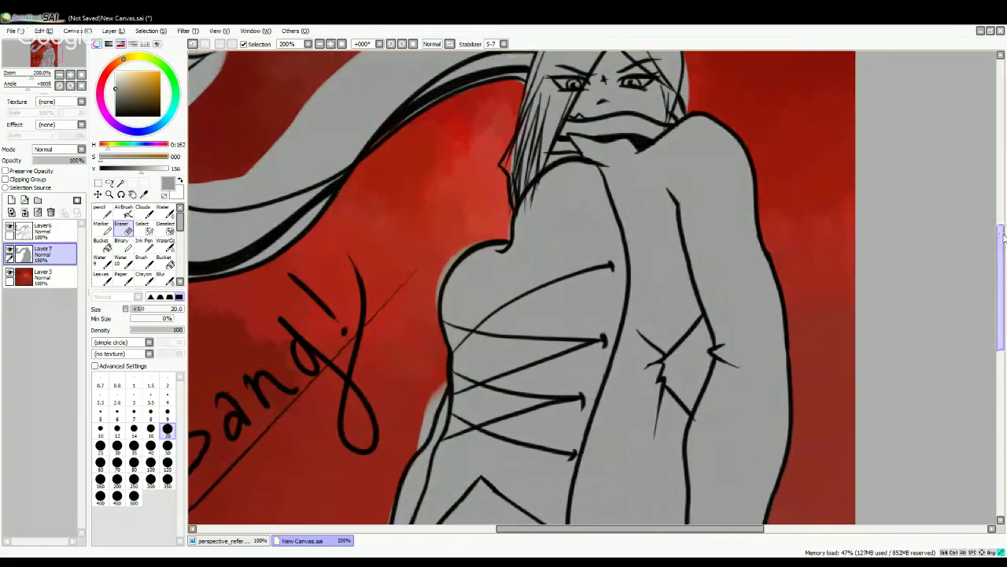
scroll(906, 174, "up", 3)
mouse_move(635, 147)
left_mouse_down()
mouse_move(589, 135)
mouse_move(532, 200)
mouse_move(533, 186)
left_mouse_up()
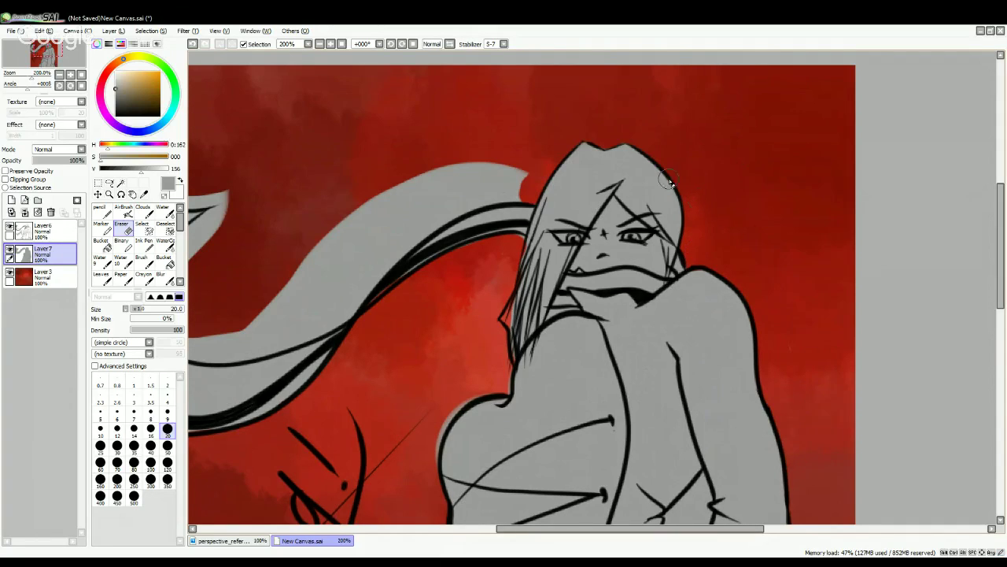
mouse_move(521, 191)
left_mouse_down()
mouse_move(460, 203)
mouse_move(343, 293)
mouse_move(292, 310)
mouse_move(285, 285)
mouse_move(413, 169)
mouse_move(494, 153)
mouse_move(532, 179)
mouse_move(524, 190)
mouse_move(444, 186)
mouse_move(401, 210)
mouse_move(351, 274)
mouse_move(290, 285)
mouse_move(474, 160)
mouse_move(500, 161)
mouse_move(512, 173)
mouse_move(357, 234)
mouse_move(311, 280)
left_mouse_up()
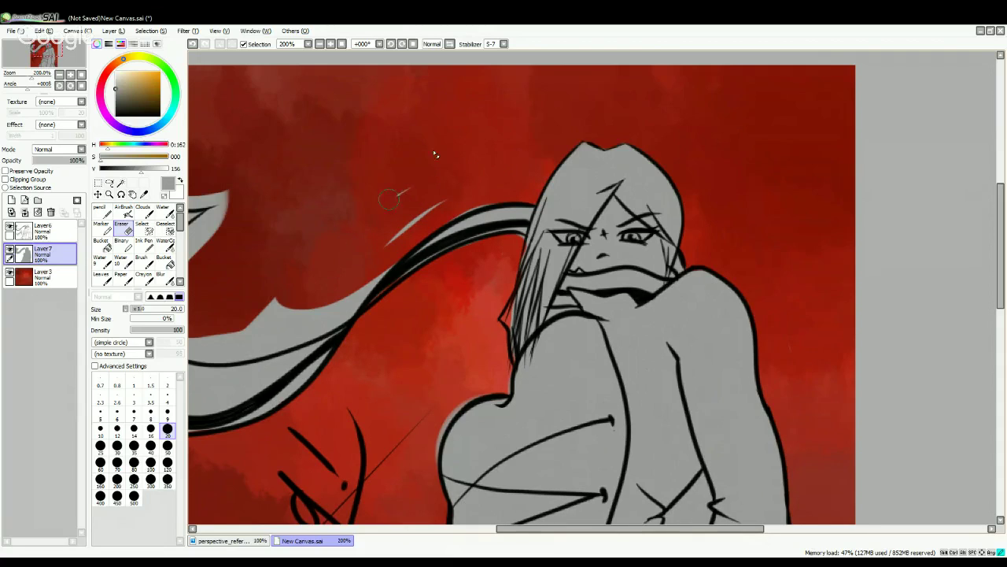
mouse_move(443, 181)
left_mouse_down()
mouse_move(441, 205)
mouse_move(384, 247)
left_mouse_up()
- Erase the grey spill around the ponytail's curled tip and along the inside of its large curve
left_click_drag(545, 524, 462, 524)
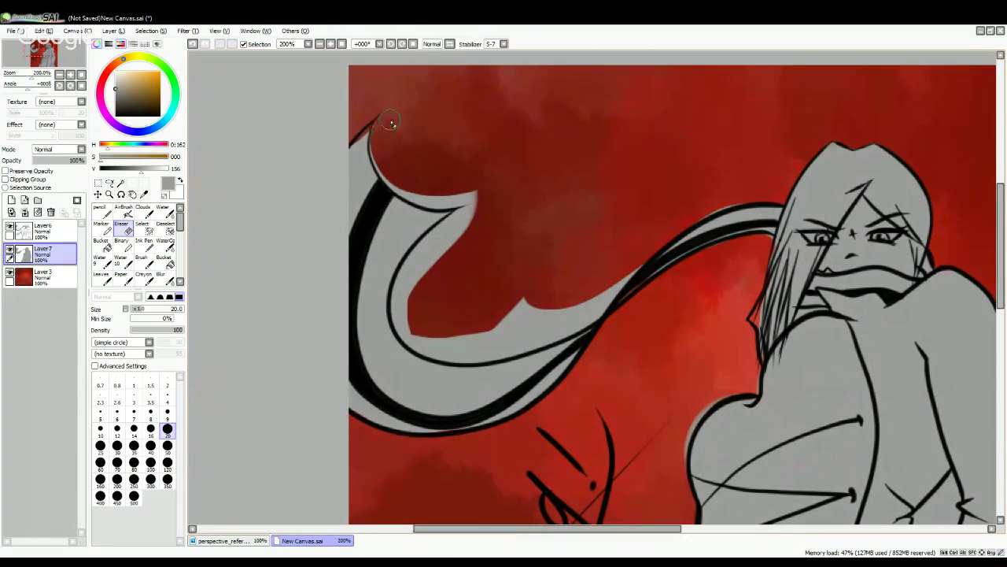
mouse_move(391, 122)
left_mouse_down()
mouse_move(385, 159)
mouse_move(380, 150)
mouse_move(411, 191)
mouse_move(476, 207)
left_mouse_up()
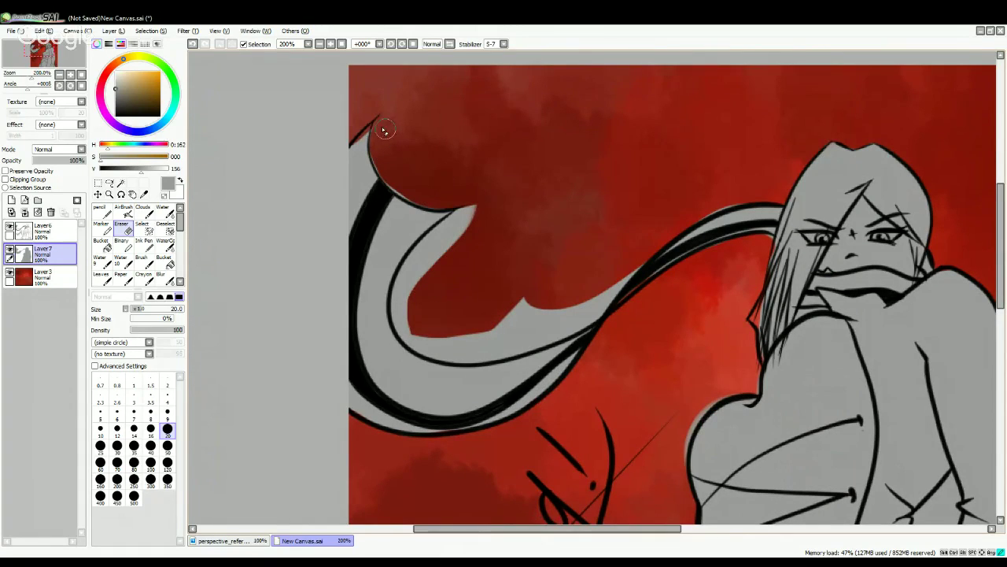
mouse_move(384, 130)
left_mouse_down()
mouse_move(405, 188)
mouse_move(486, 199)
mouse_move(488, 209)
mouse_move(433, 239)
mouse_move(400, 295)
left_mouse_up()
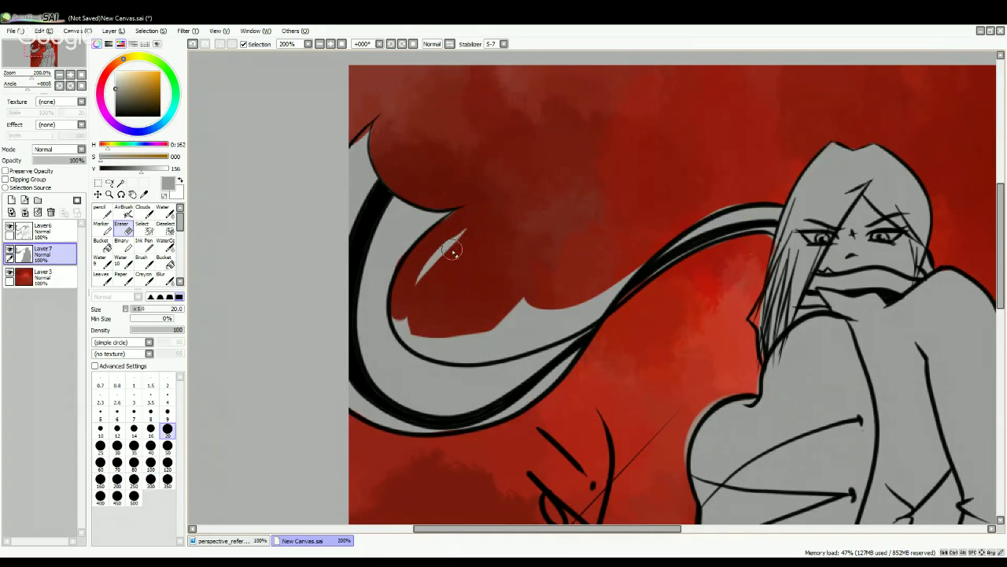
mouse_move(452, 250)
left_mouse_down()
mouse_move(450, 241)
mouse_move(407, 286)
mouse_move(445, 220)
mouse_move(462, 213)
left_mouse_up()
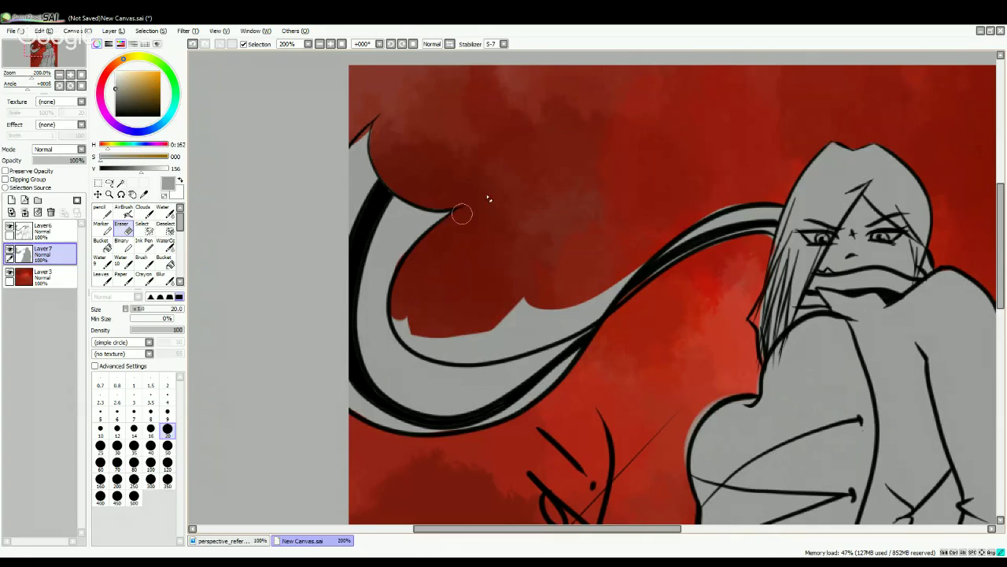
mouse_move(414, 299)
left_mouse_down()
mouse_move(402, 316)
mouse_move(409, 330)
mouse_move(400, 324)
mouse_move(428, 344)
mouse_move(472, 345)
mouse_move(508, 326)
mouse_move(509, 310)
mouse_move(448, 339)
mouse_move(407, 333)
mouse_move(418, 342)
mouse_move(465, 348)
mouse_move(510, 328)
mouse_move(456, 353)
mouse_move(510, 351)
mouse_move(576, 319)
mouse_move(621, 267)
mouse_move(555, 315)
mouse_move(512, 326)
mouse_move(568, 309)
left_mouse_up()
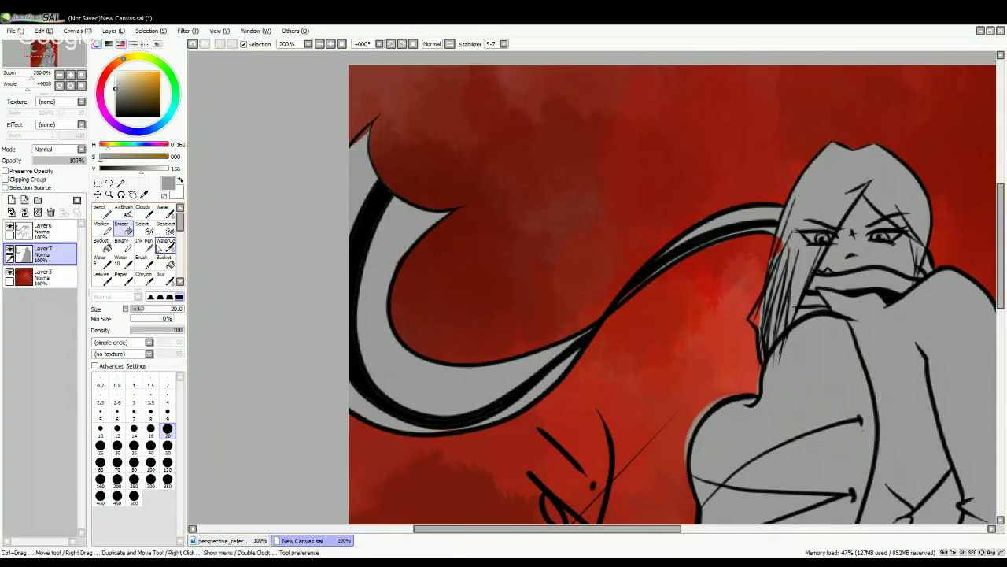
- Fill the small gap in the hair strands beside the face in grey with the Ink Pen at size 25
left_click(144, 244)
left_click(100, 445)
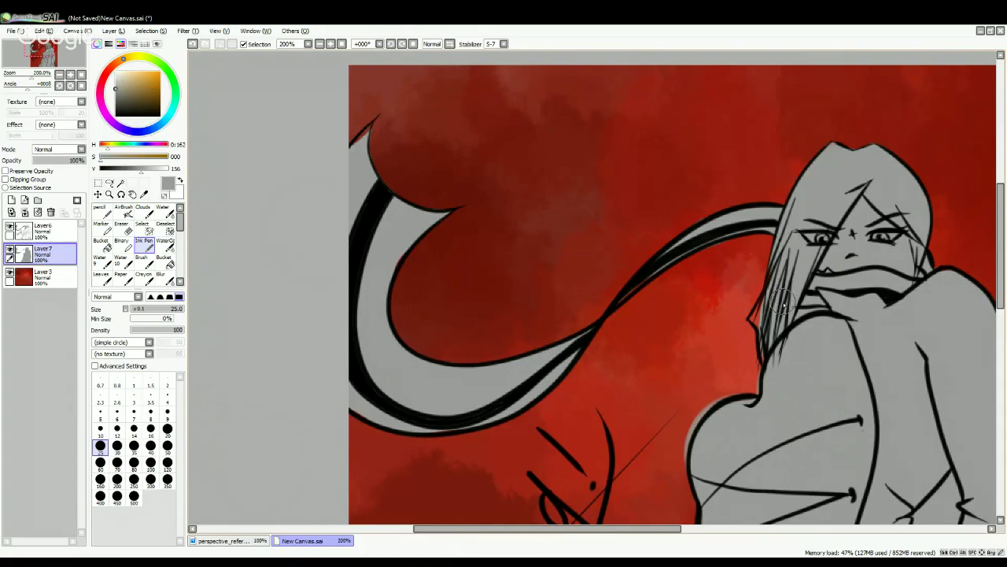
mouse_move(765, 315)
left_mouse_down()
mouse_move(752, 320)
mouse_move(774, 312)
left_mouse_up()
- Erase the grey halo outside the chest, waist, far forearm and cuff with the size 20 Eraser
left_click_drag(573, 528, 621, 528)
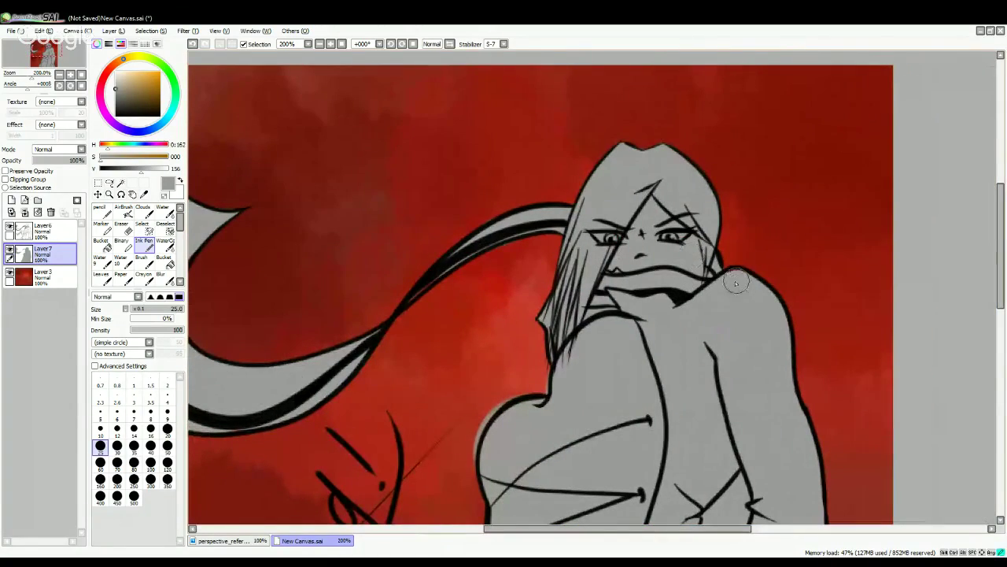
mouse_move(1001, 250)
left_mouse_down()
mouse_move(1001, 353)
mouse_move(1001, 326)
left_mouse_up()
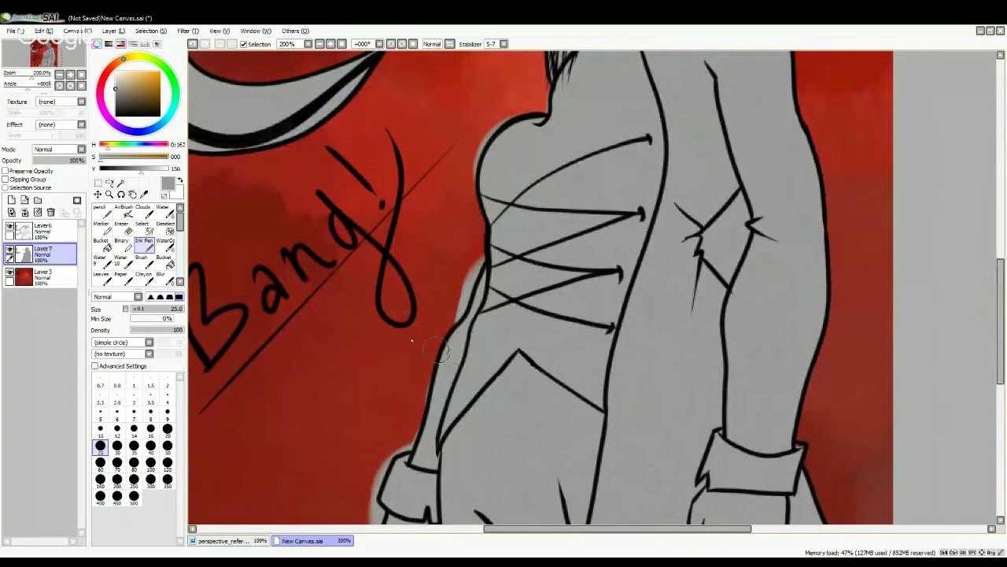
left_click(120, 227)
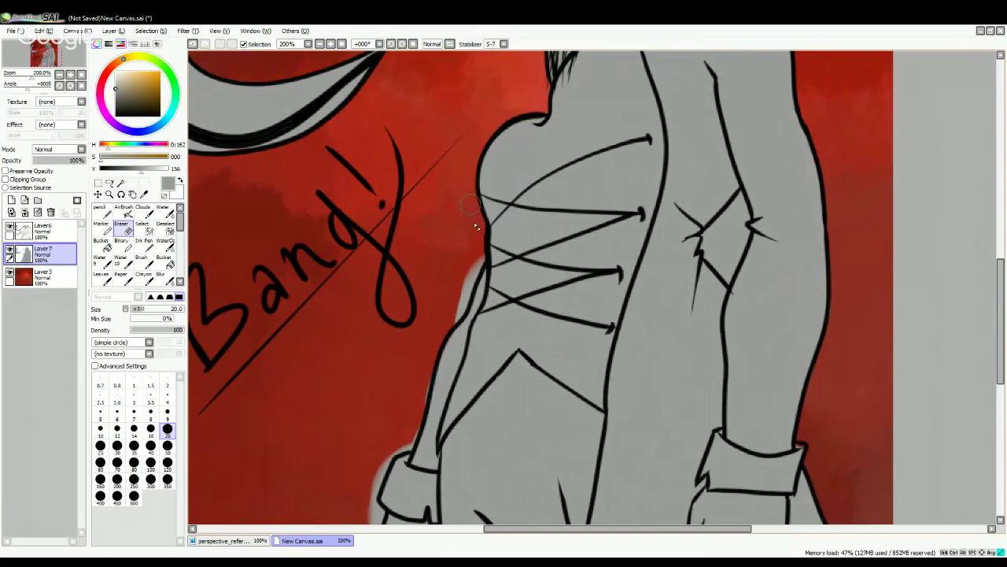
left_click_drag(469, 276, 453, 317)
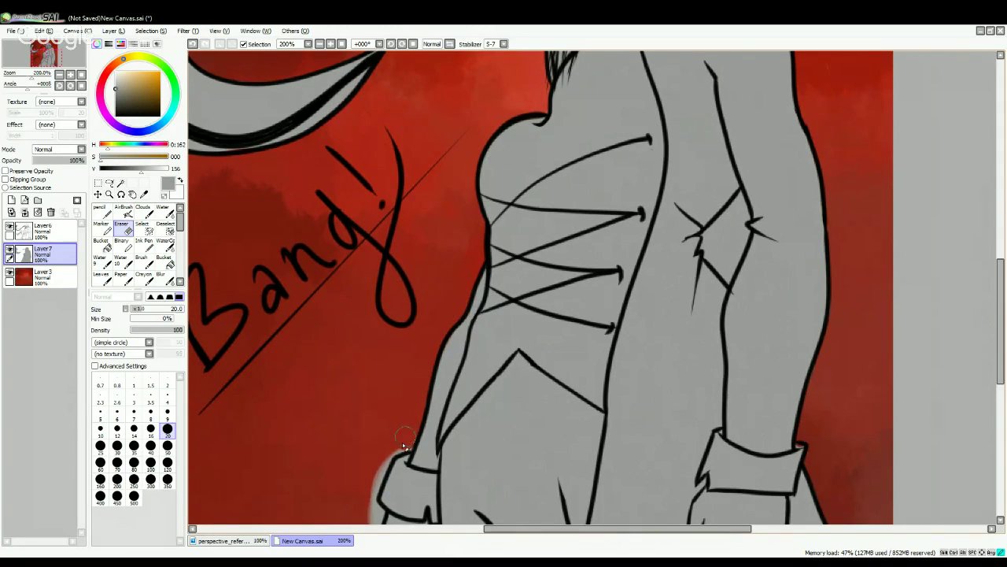
left_click_drag(397, 450, 370, 502)
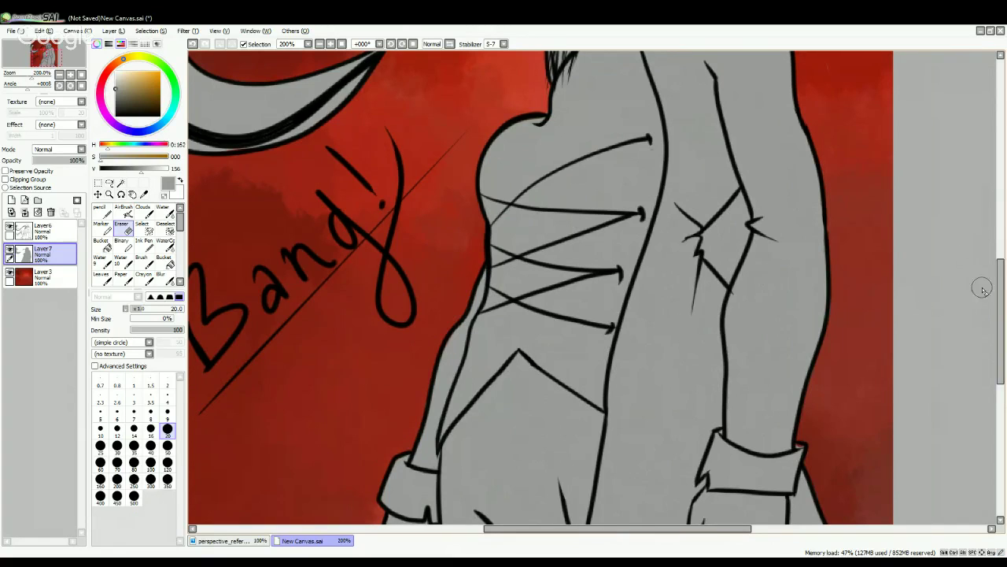
- Erase the grey inside the diamond-shaped gap between the near elbow and the torso
left_click_drag(998, 285, 998, 304)
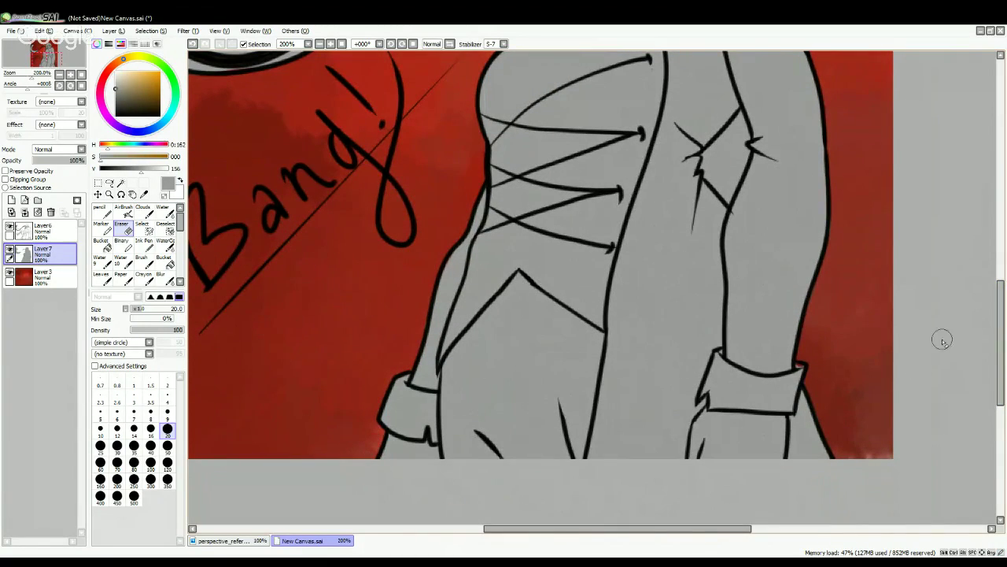
left_click_drag(1001, 327, 1000, 272)
mouse_move(714, 375)
left_mouse_down()
mouse_move(704, 391)
mouse_move(728, 421)
mouse_move(737, 331)
mouse_move(743, 354)
left_mouse_up()
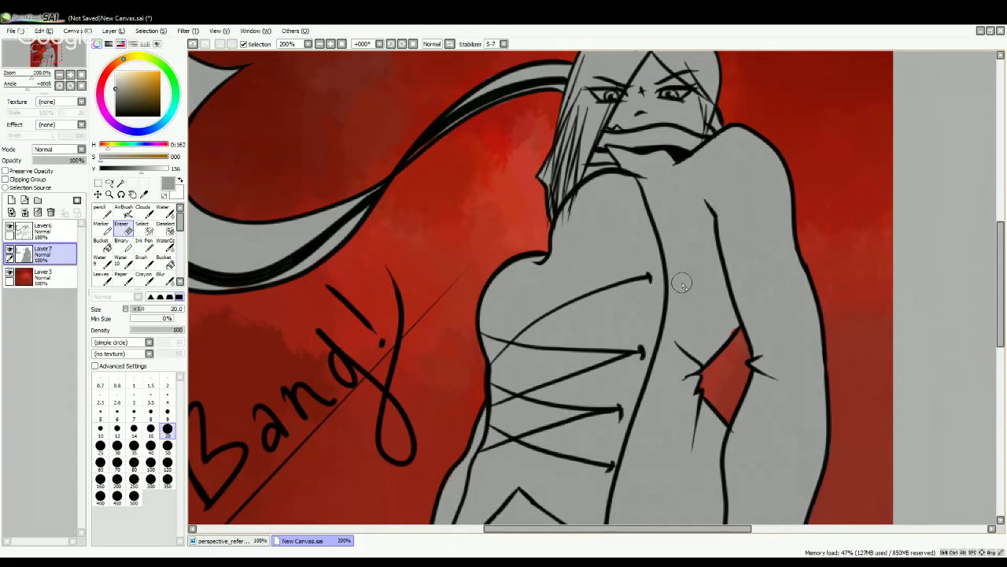
- Touch up the grey base around the elbow gap, the far sleeve and the far hand with the size 25 Ink Pen
left_click(143, 245)
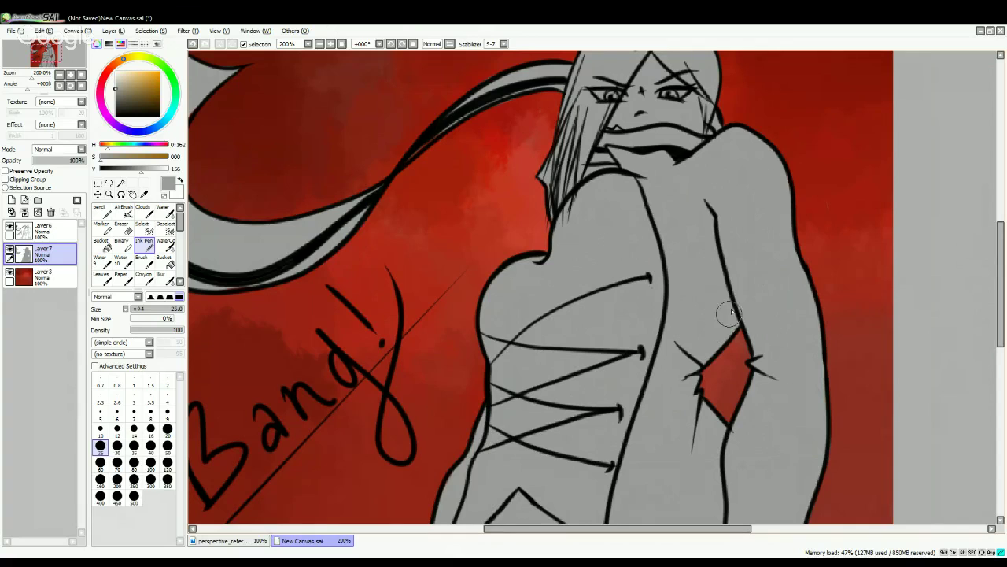
left_click_drag(1000, 235, 1004, 284)
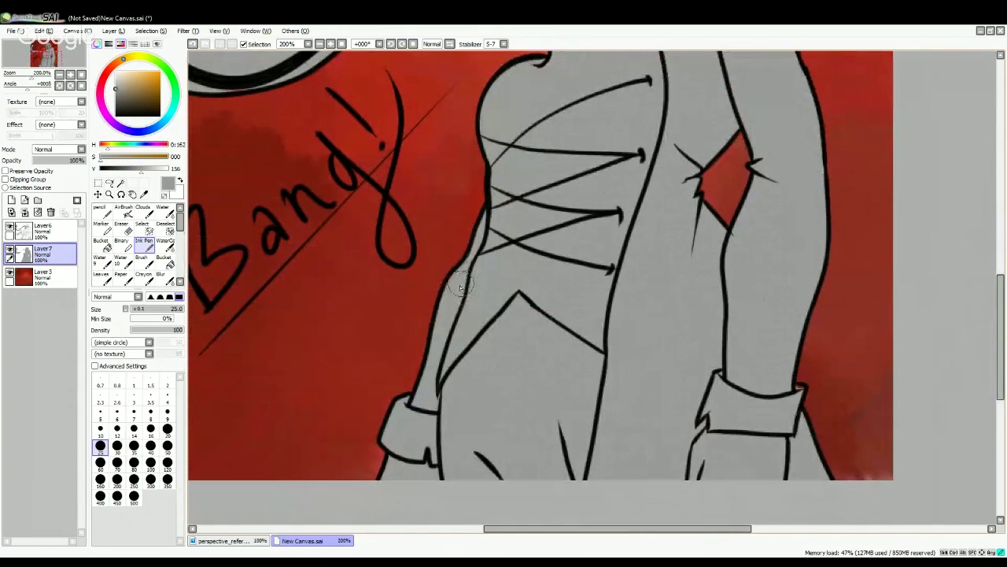
left_click_drag(461, 287, 438, 335)
left_click_drag(422, 465, 394, 481)
- Hide the line art layer to inspect the whole grey silhouette for flaws, and show the line art again
left_click(320, 45)
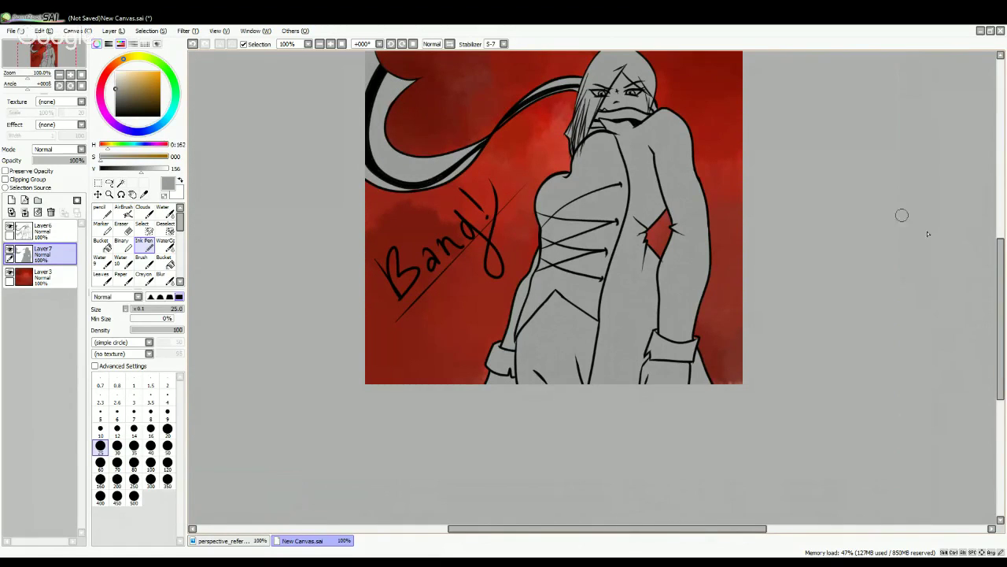
left_click_drag(999, 262, 992, 227)
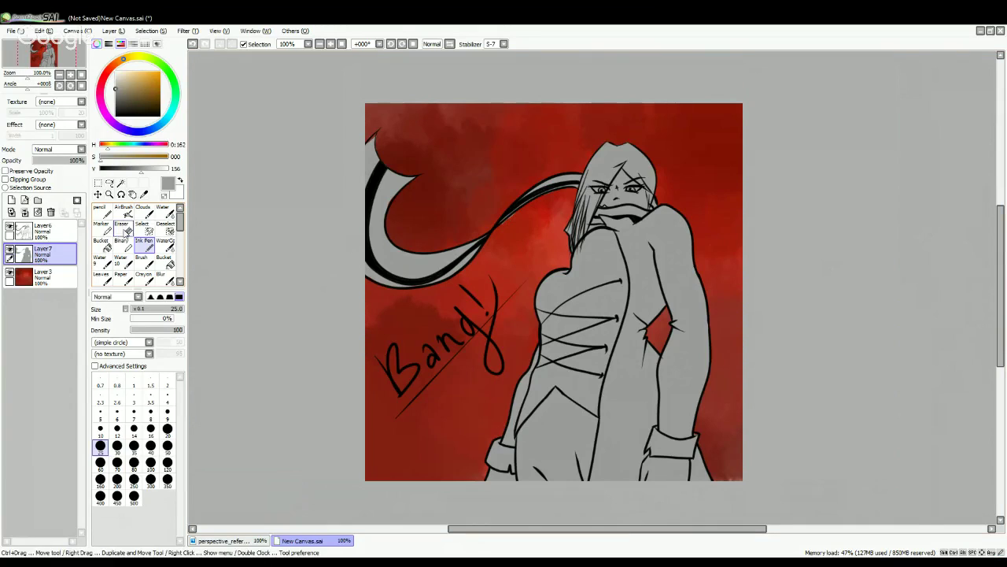
key("e")
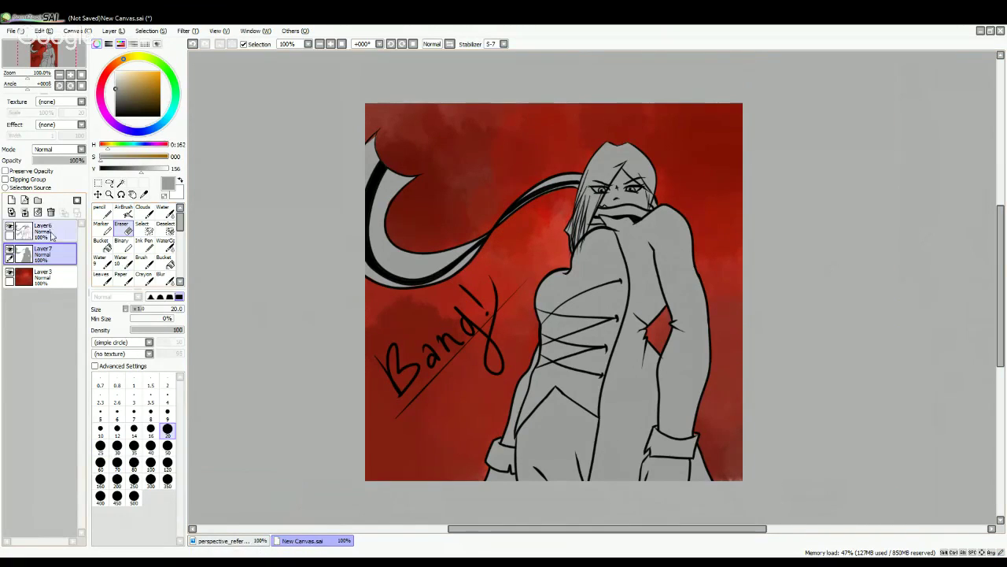
left_click(9, 228)
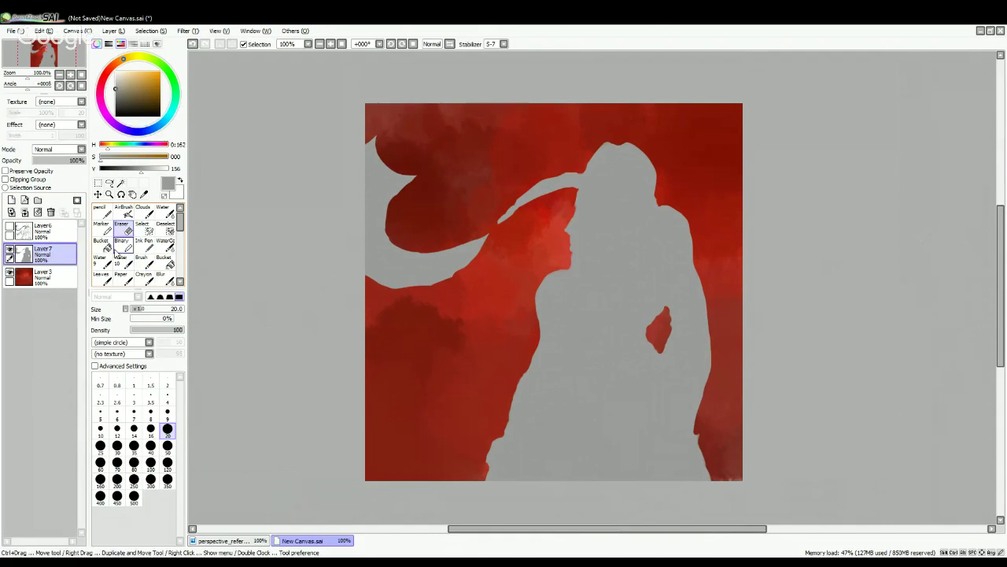
left_click(9, 228)
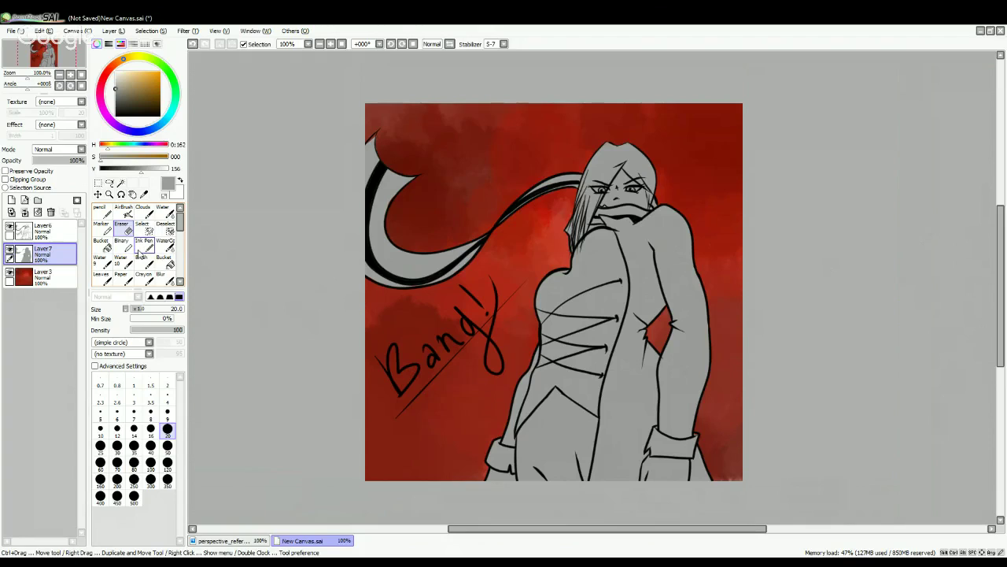
- Lasso around the entire canvas on Layer7 and shrink the selection to the grey character silhouette
left_click(109, 183)
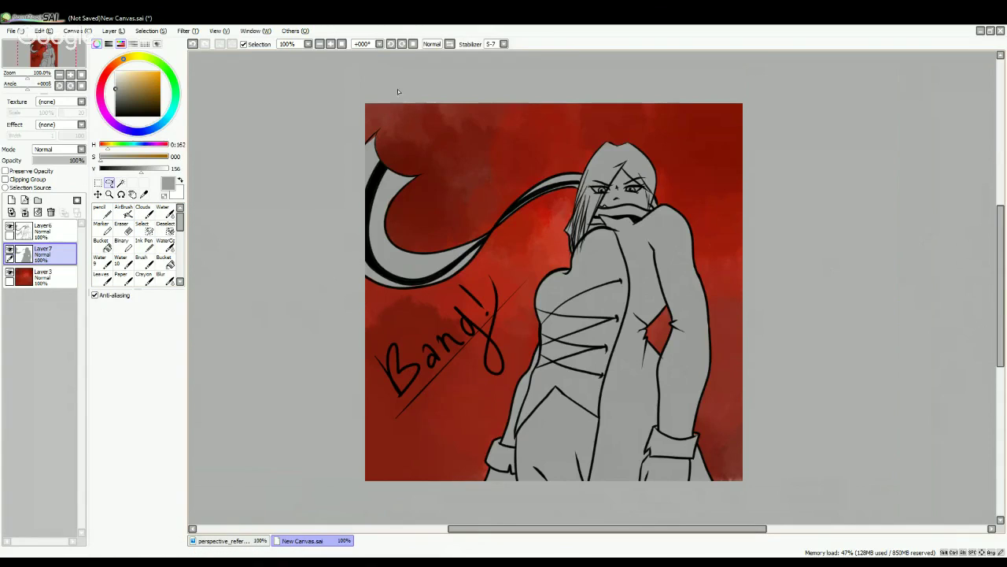
mouse_move(398, 92)
left_mouse_down()
mouse_move(374, 92)
mouse_move(309, 169)
mouse_move(275, 316)
mouse_move(350, 475)
left_mouse_up()
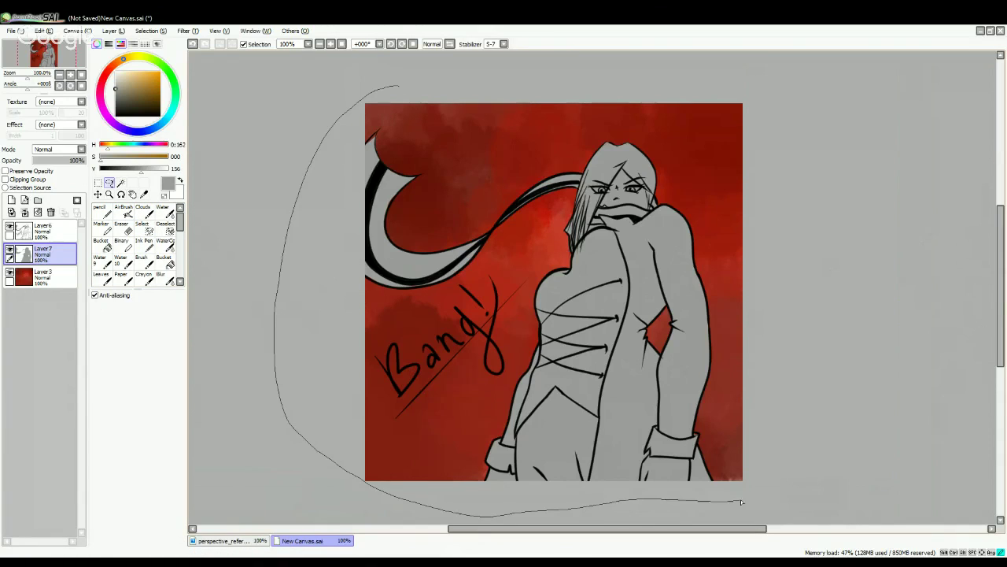
mouse_move(741, 499)
left_mouse_down()
mouse_move(810, 441)
mouse_move(826, 291)
mouse_move(786, 186)
mouse_move(720, 86)
mouse_move(539, 80)
left_mouse_up()
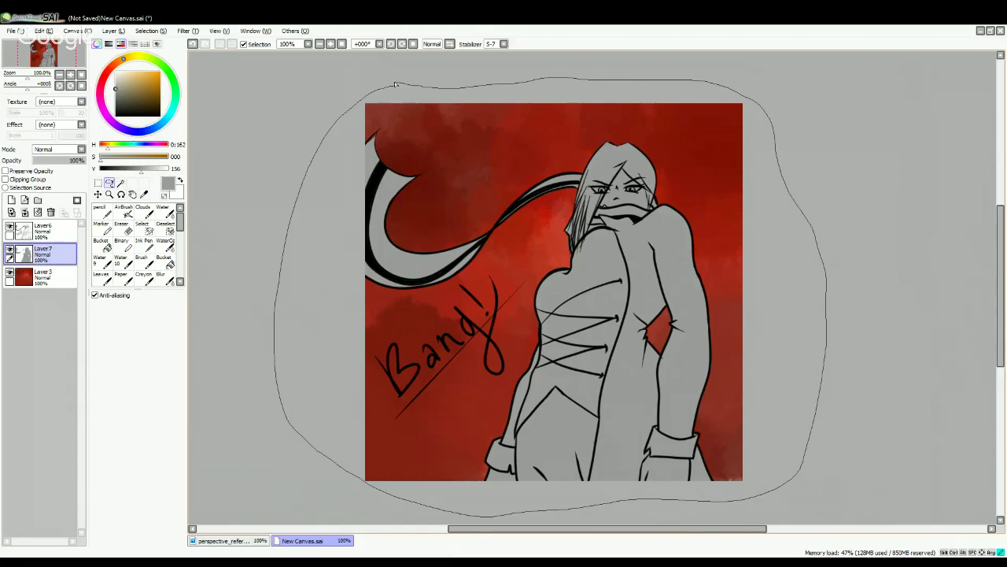
left_click_drag(395, 85, 396, 86)
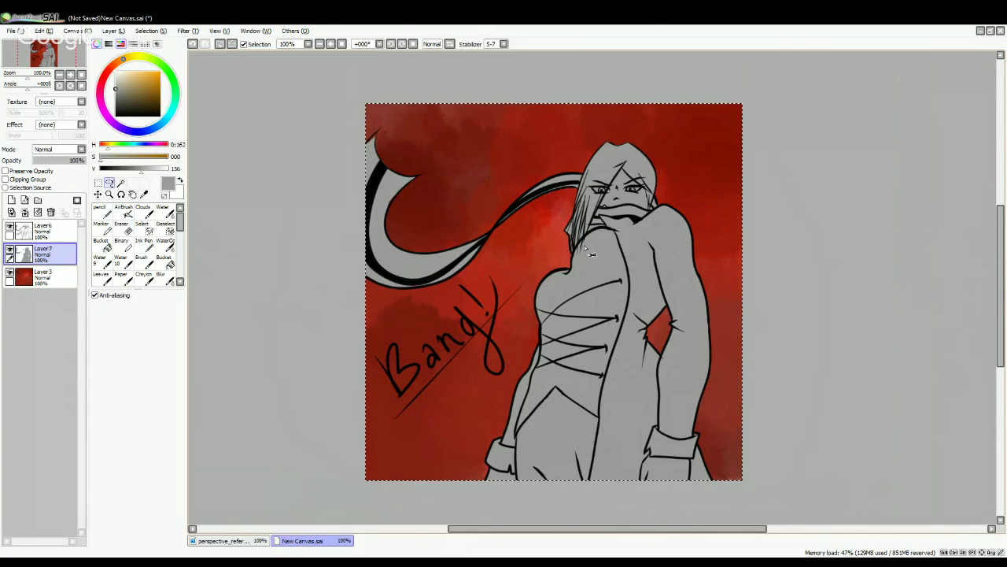
left_click(595, 262)
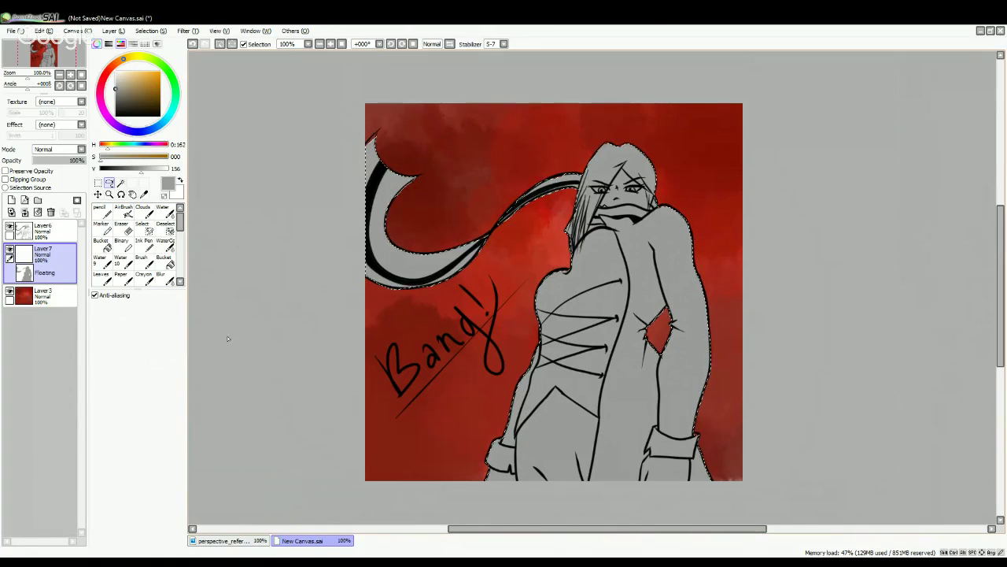
- Paint the ponytail light grey, value 231, with the size 25 Ink Pen inside the selection
left_click(144, 242)
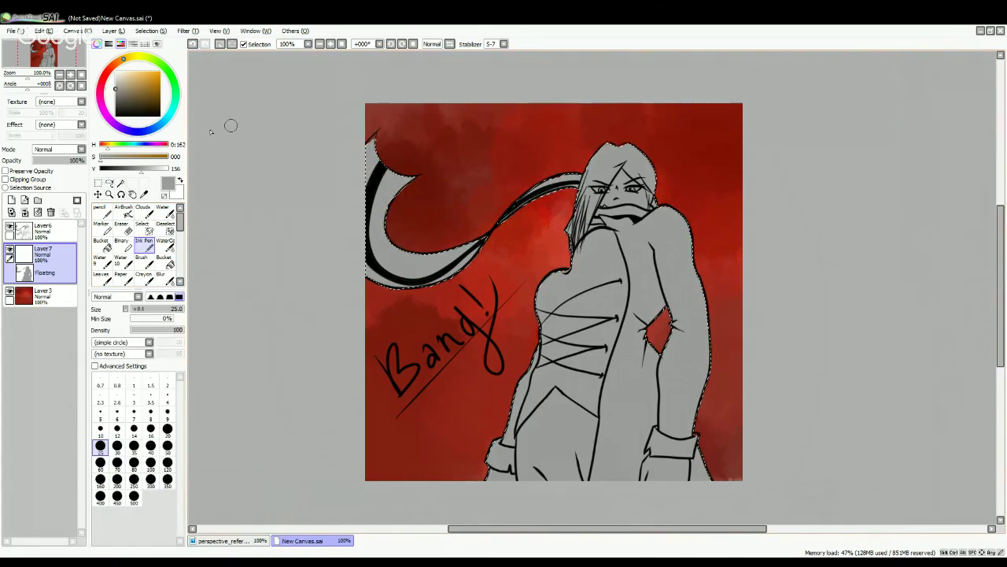
left_click_drag(136, 75, 115, 72)
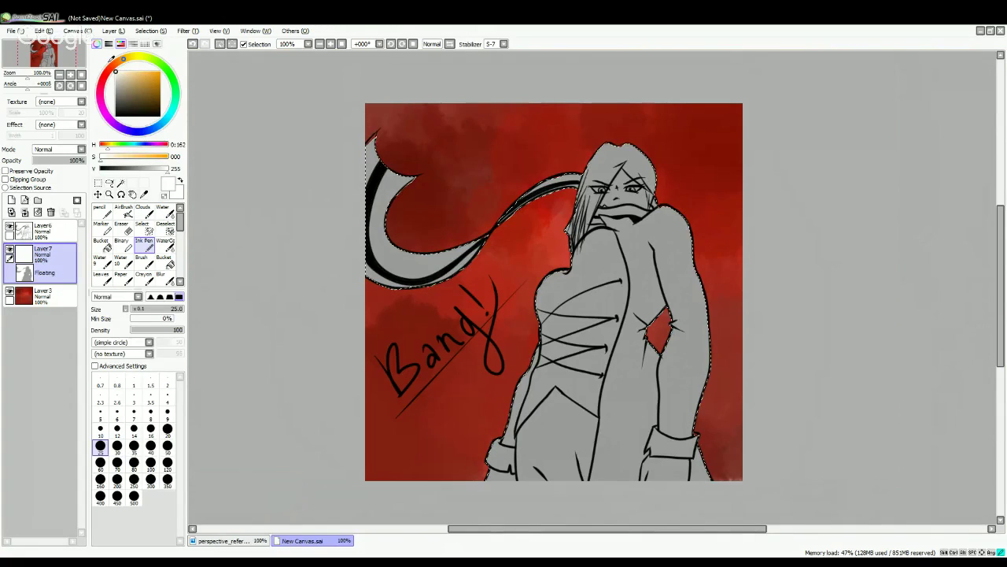
left_click(117, 77)
left_click(115, 75)
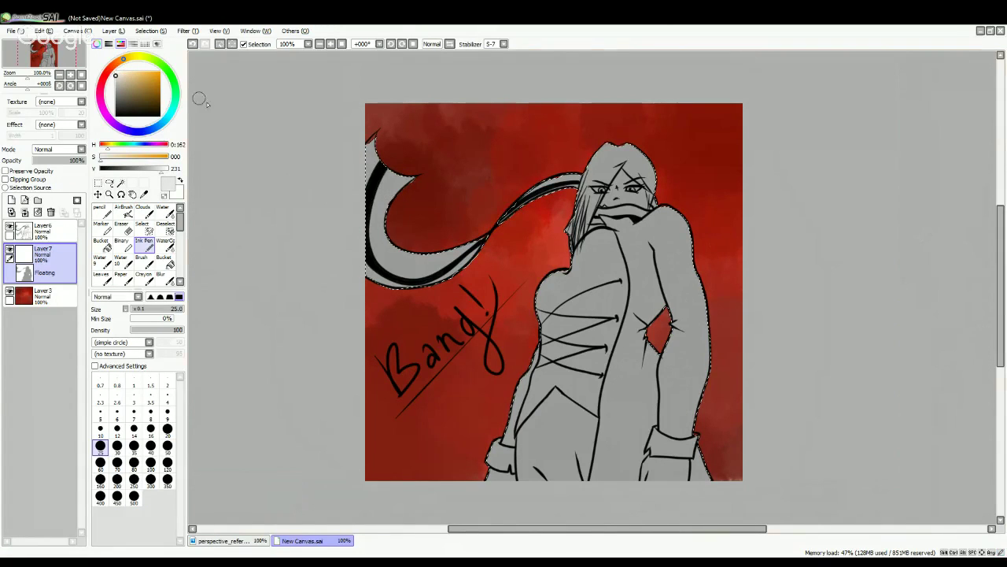
mouse_move(380, 157)
left_mouse_down()
mouse_move(356, 198)
mouse_move(391, 125)
mouse_move(352, 154)
mouse_move(362, 160)
mouse_move(344, 177)
mouse_move(380, 126)
mouse_move(336, 160)
mouse_move(368, 126)
mouse_move(344, 211)
mouse_move(397, 146)
mouse_move(335, 280)
mouse_move(349, 275)
mouse_move(402, 169)
mouse_move(367, 267)
mouse_move(404, 222)
mouse_move(421, 259)
mouse_move(451, 241)
mouse_move(437, 276)
mouse_move(399, 275)
mouse_move(464, 223)
mouse_move(488, 222)
mouse_move(465, 281)
mouse_move(486, 225)
mouse_move(504, 211)
mouse_move(492, 233)
mouse_move(513, 194)
mouse_move(486, 236)
mouse_move(557, 219)
left_mouse_up()
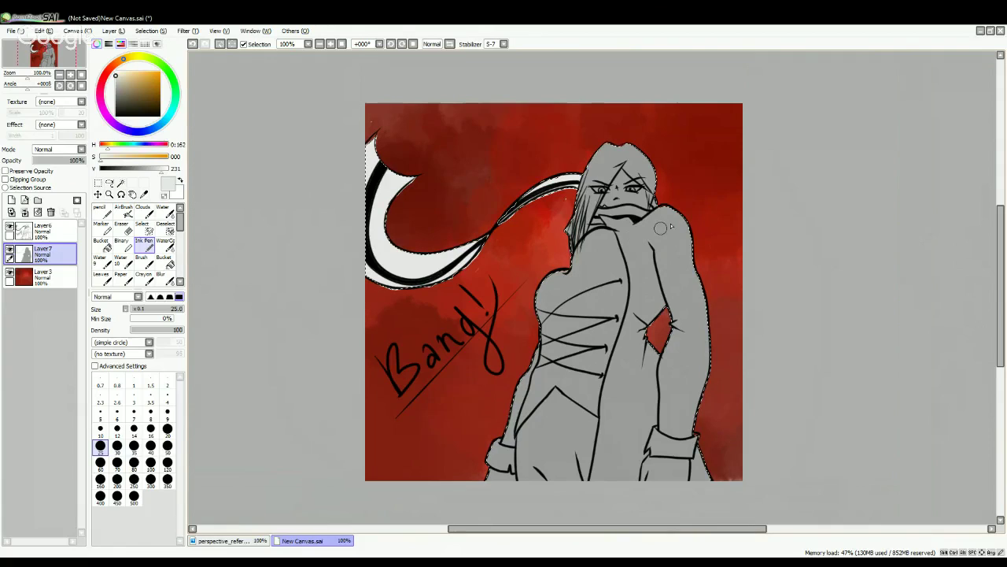
- Paint the coat's sleeves, cuffs and front panel, the scarf and the side hair strands light grey with the Ink Pen at sizes 25 and 40
mouse_move(681, 208)
left_mouse_down()
mouse_move(638, 230)
mouse_move(686, 210)
mouse_move(660, 255)
mouse_move(673, 221)
mouse_move(665, 229)
mouse_move(687, 220)
mouse_move(673, 285)
mouse_move(683, 228)
mouse_move(662, 262)
mouse_move(668, 358)
mouse_move(671, 296)
mouse_move(653, 452)
mouse_move(690, 451)
mouse_move(693, 403)
mouse_move(699, 444)
mouse_move(667, 443)
mouse_move(687, 418)
mouse_move(680, 433)
mouse_move(678, 390)
mouse_move(703, 269)
mouse_move(680, 397)
mouse_move(701, 275)
mouse_move(697, 364)
left_mouse_up()
left_click_drag(690, 237, 690, 273)
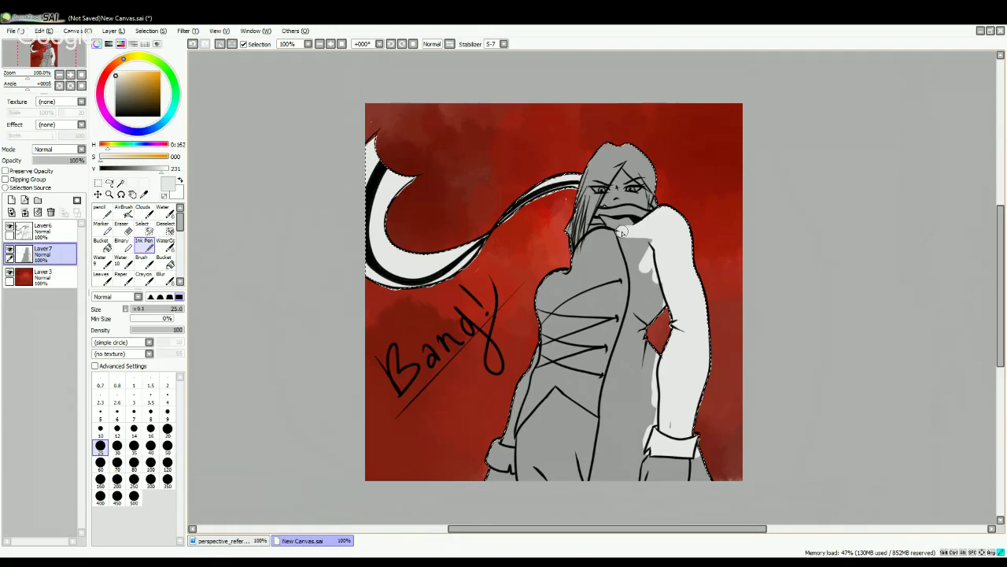
mouse_move(626, 235)
left_mouse_down()
mouse_move(641, 302)
mouse_move(628, 242)
mouse_move(638, 249)
mouse_move(647, 236)
mouse_move(648, 273)
left_mouse_up()
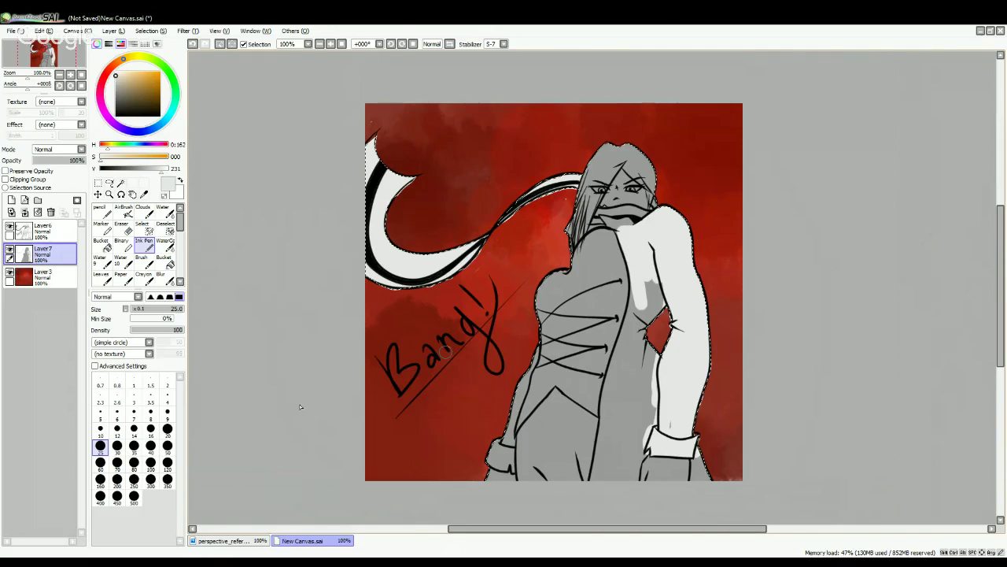
left_click(150, 445)
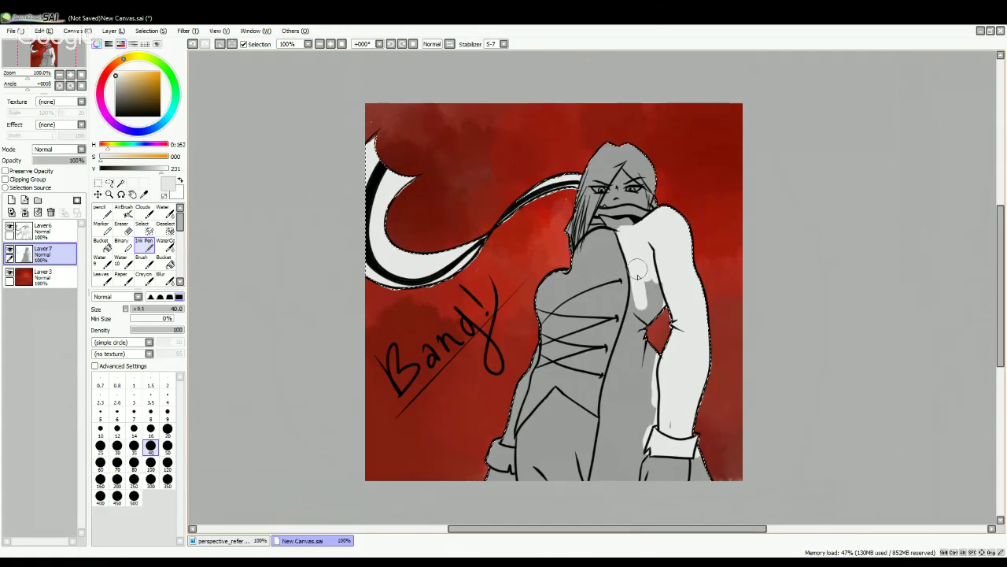
mouse_move(644, 303)
left_mouse_down()
mouse_move(655, 293)
mouse_move(639, 297)
mouse_move(599, 479)
mouse_move(615, 415)
mouse_move(624, 471)
mouse_move(640, 451)
mouse_move(649, 370)
mouse_move(639, 338)
mouse_move(625, 396)
left_mouse_up()
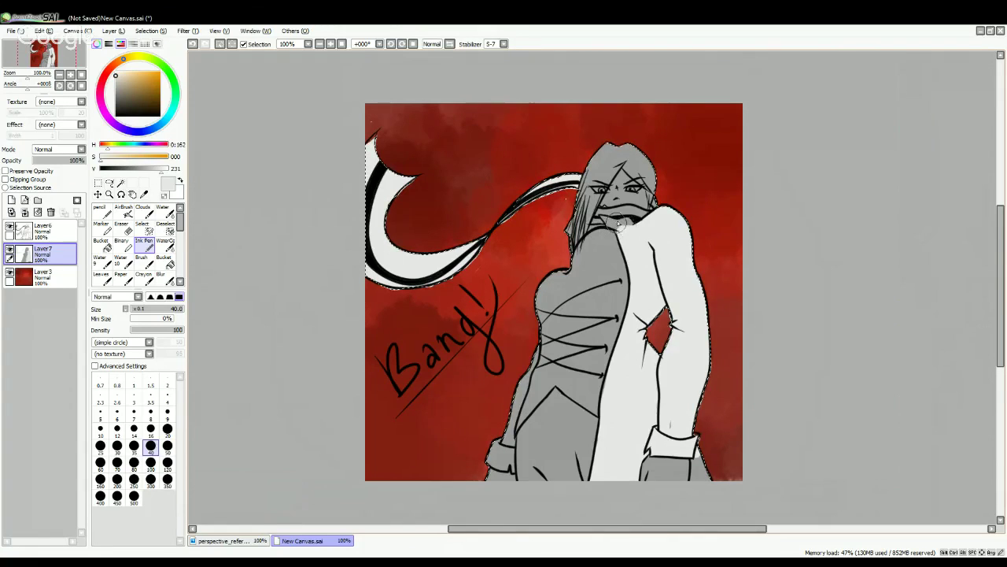
mouse_move(625, 224)
left_mouse_down()
mouse_move(635, 215)
mouse_move(610, 221)
mouse_move(634, 214)
mouse_move(564, 233)
left_mouse_up()
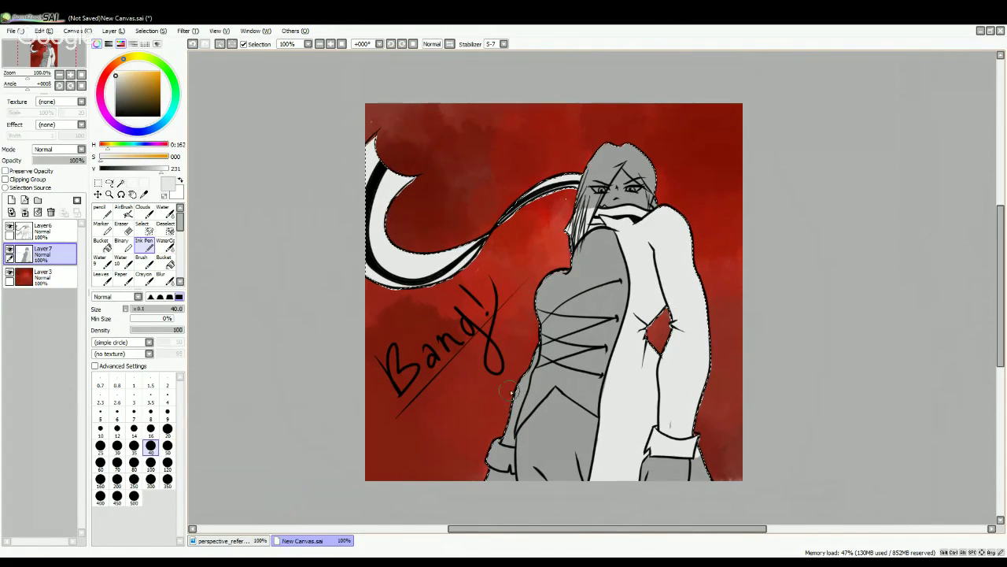
left_click_drag(515, 390, 500, 449)
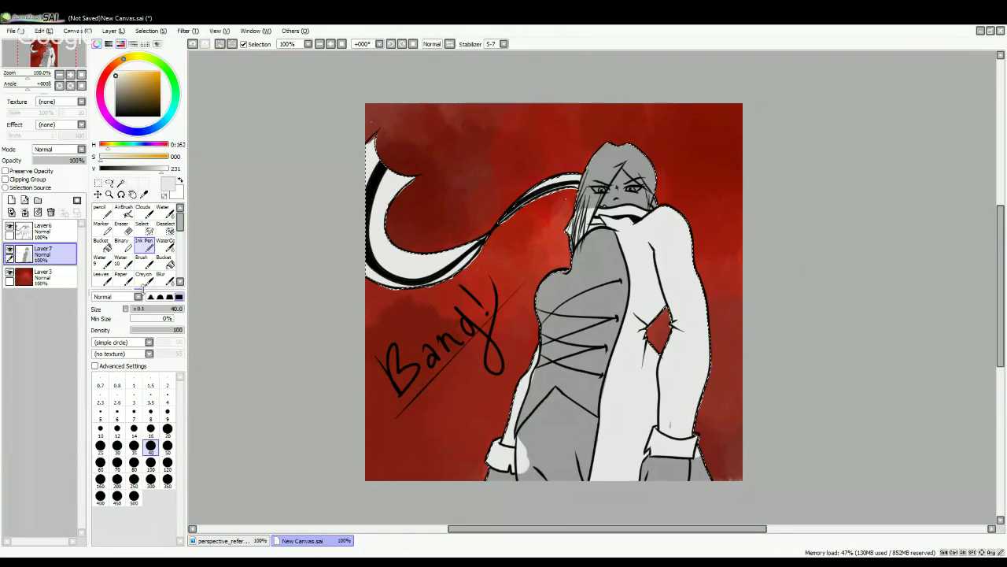
- Sample a red from the background and paint the vest with it using the size 40 Ink Pen
left_click(123, 229)
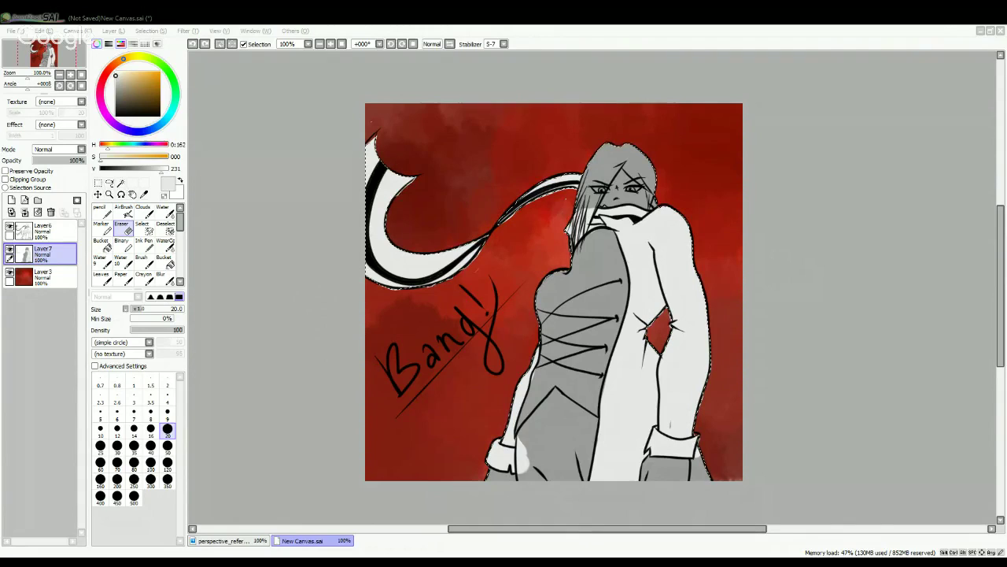
key("alt+Tab")
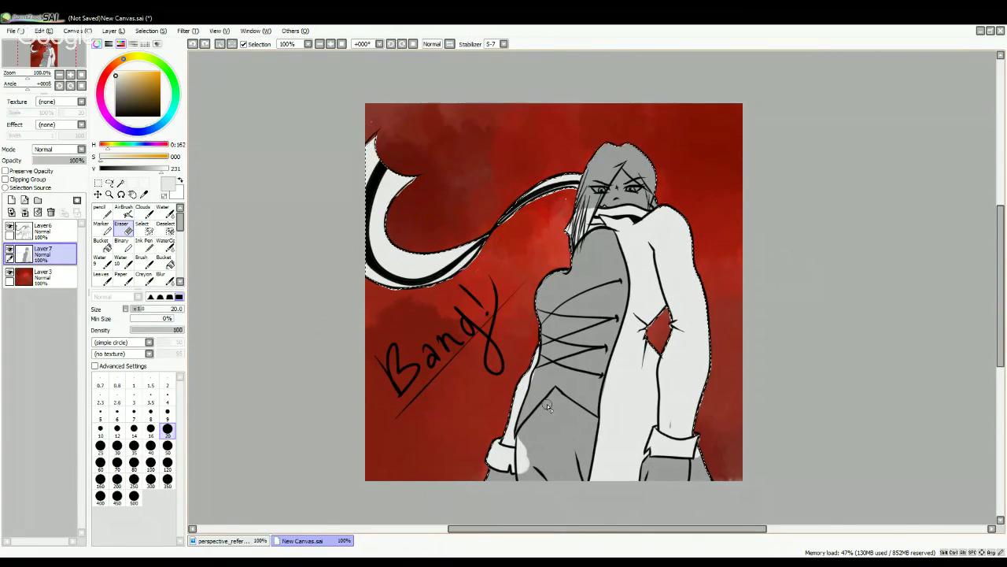
left_click(444, 169, "alt")
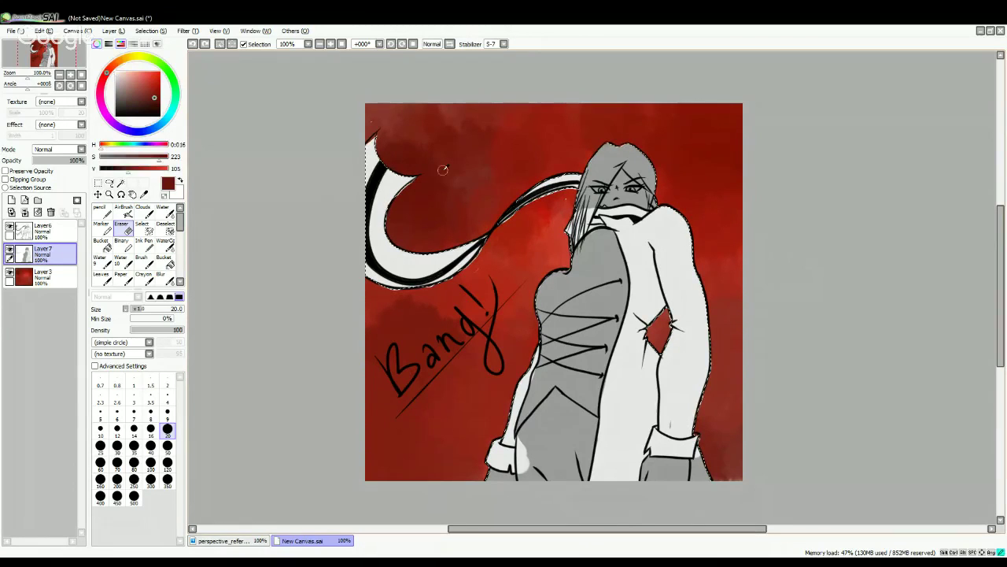
left_click(526, 155, "alt")
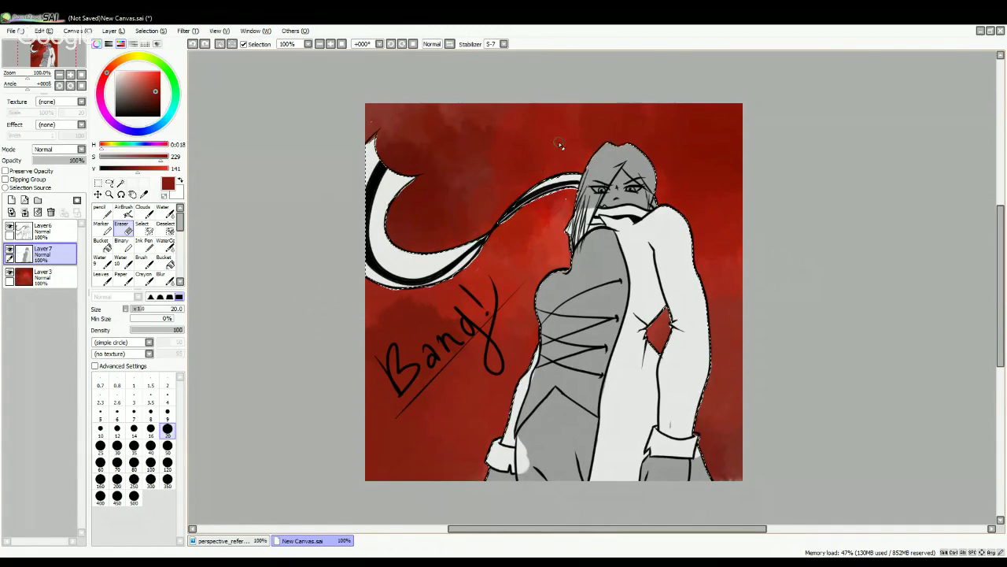
left_click(554, 144, "alt")
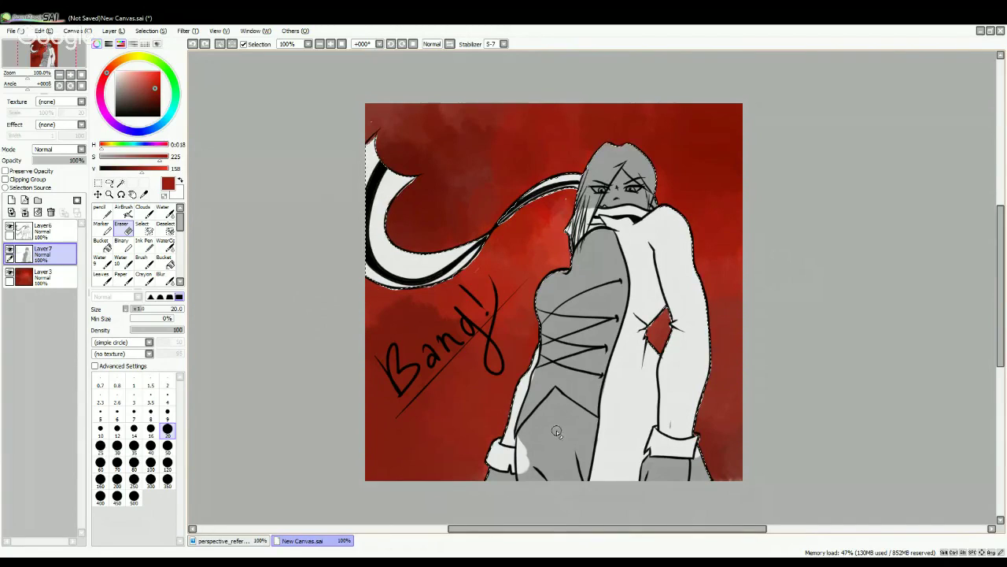
mouse_move(562, 293)
left_mouse_down()
mouse_move(549, 315)
mouse_move(573, 295)
left_mouse_up()
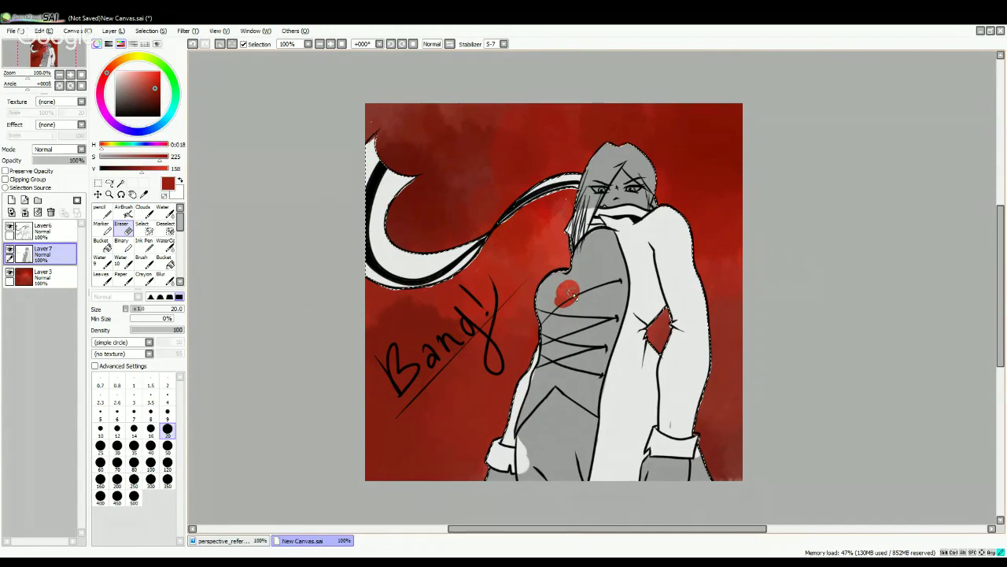
left_click(147, 245)
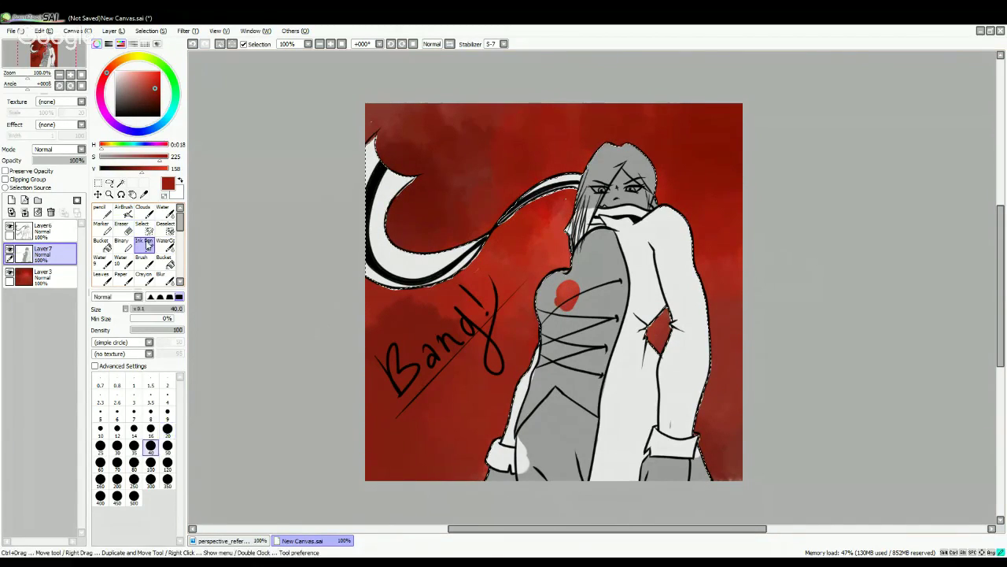
mouse_move(573, 292)
left_mouse_down()
mouse_move(571, 319)
mouse_move(581, 283)
mouse_move(566, 326)
mouse_move(563, 279)
mouse_move(543, 311)
mouse_move(550, 335)
mouse_move(559, 314)
mouse_move(526, 433)
mouse_move(543, 405)
mouse_move(527, 433)
mouse_move(581, 334)
mouse_move(589, 350)
left_mouse_up()
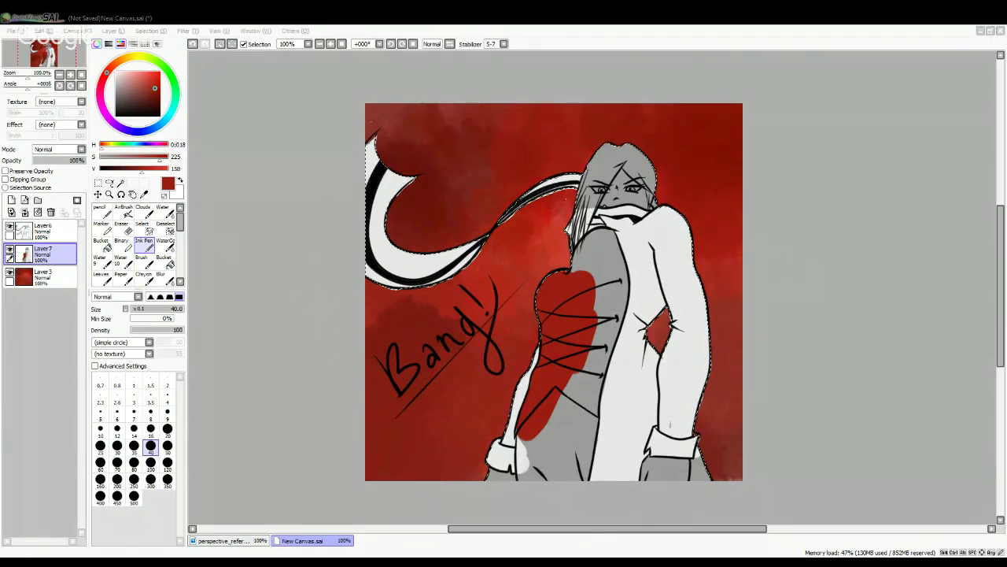
mouse_move(306, 541)
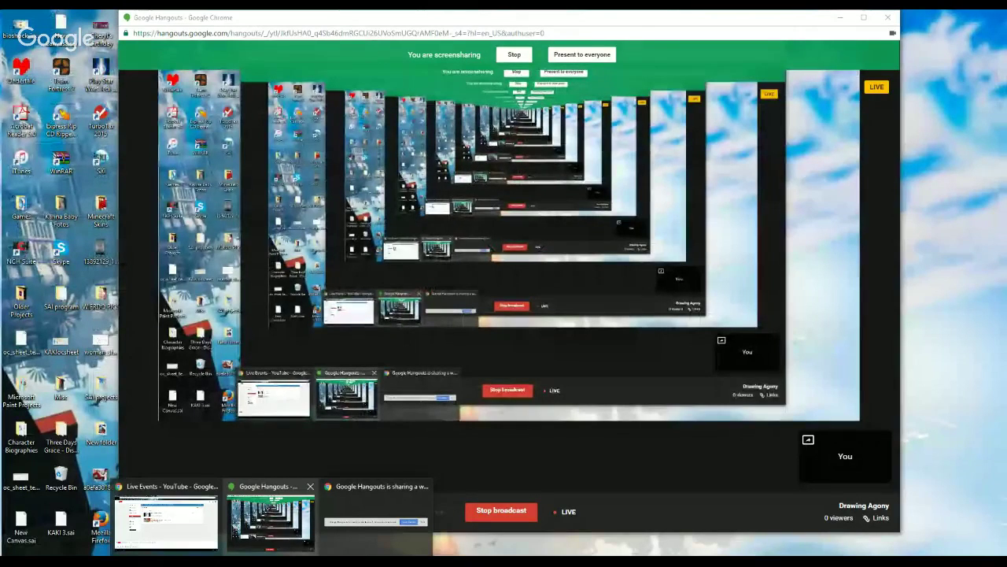
mouse_move(165, 516)
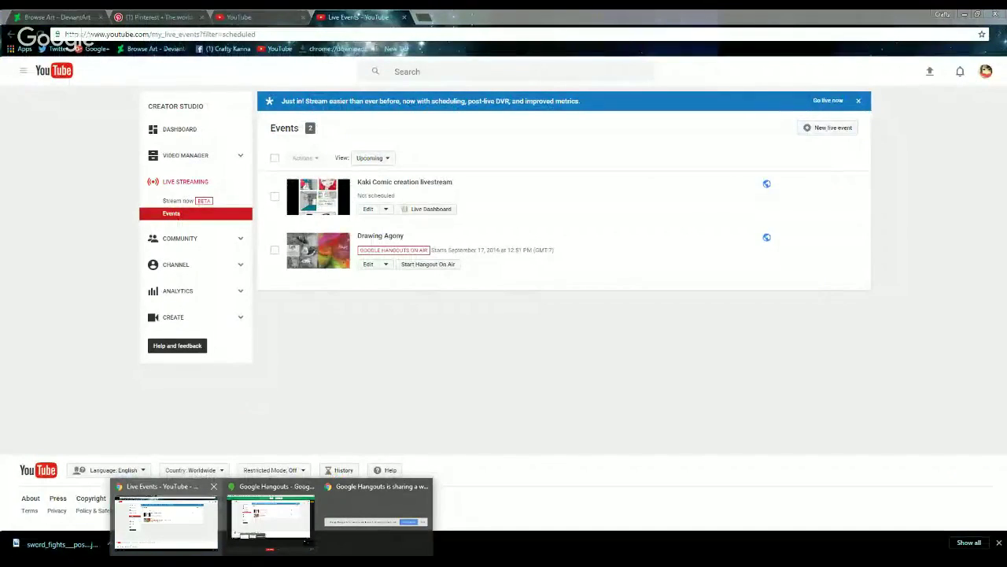
mouse_move(376, 520)
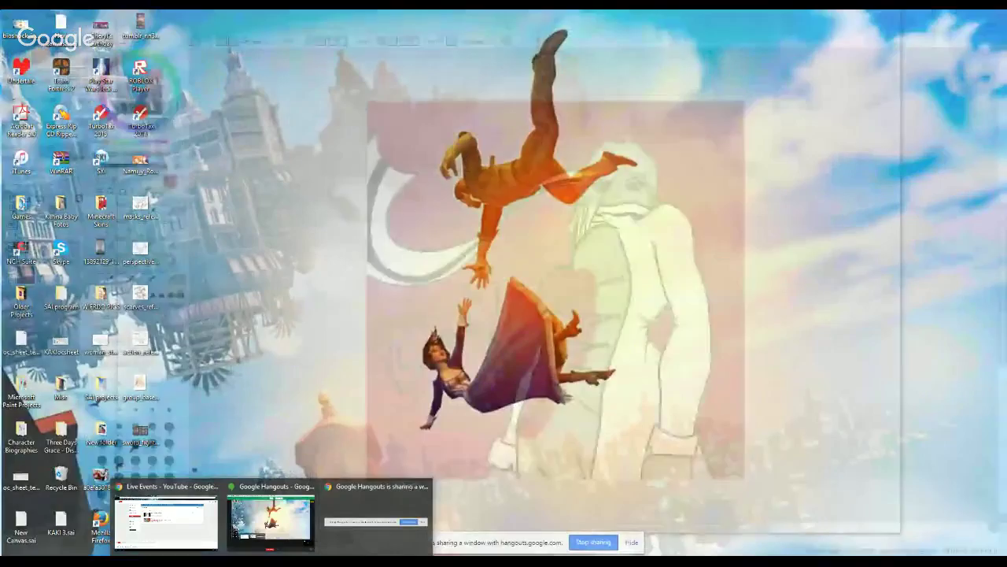
mouse_move(272, 519)
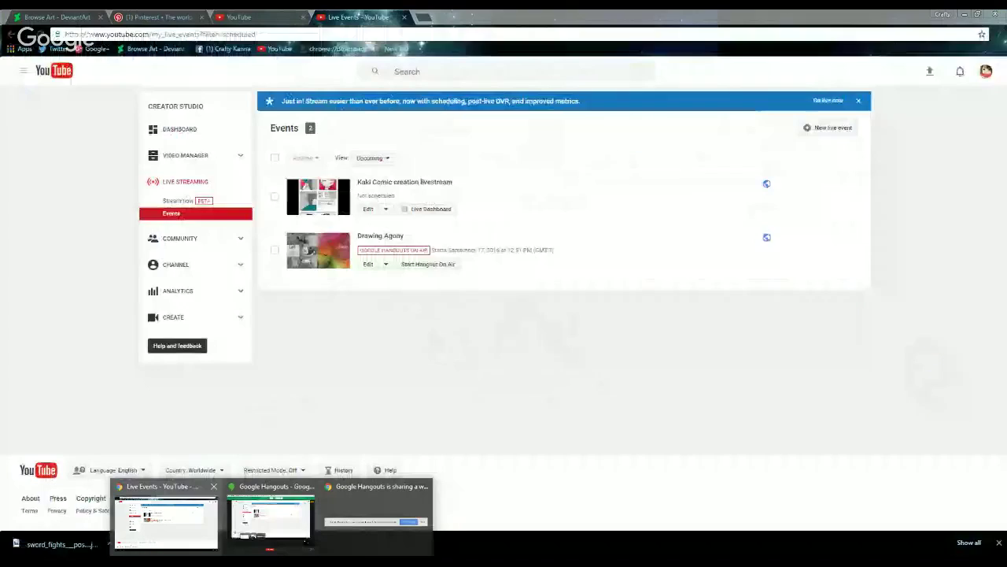
left_click(272, 520)
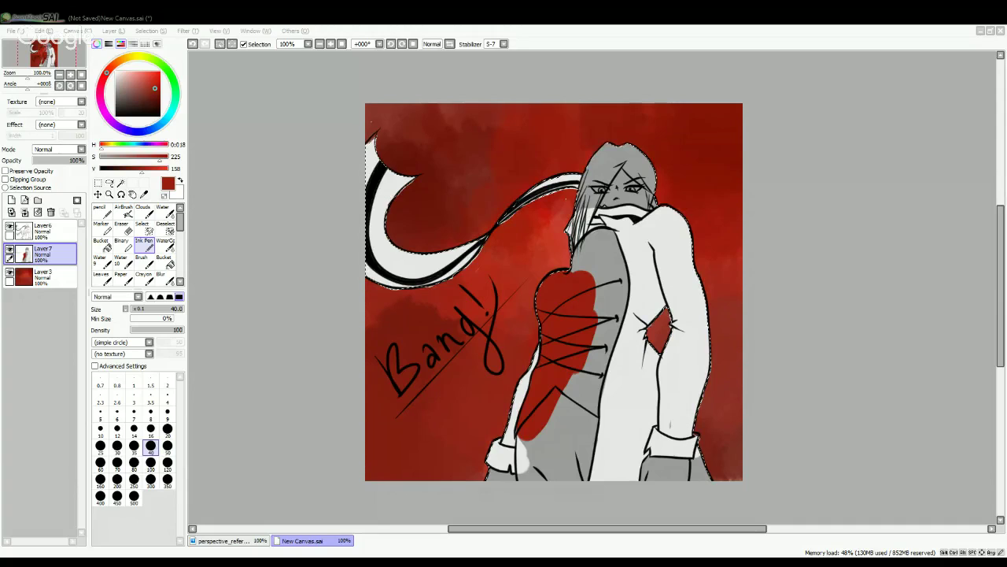
- Open the Cardinal colour reference image and sample the dark red, value 90, from its swatch
left_click(251, 201)
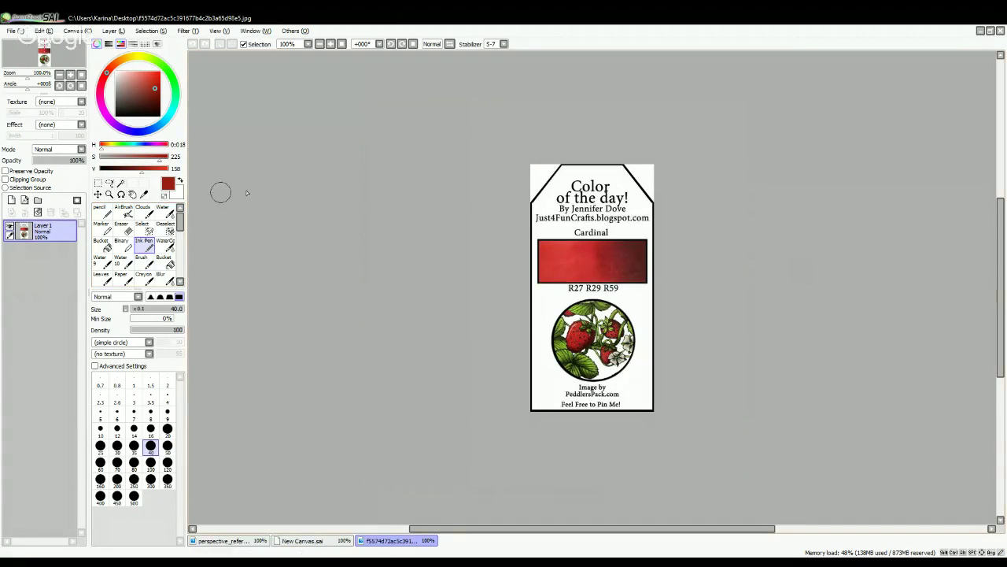
left_click(640, 248, "alt")
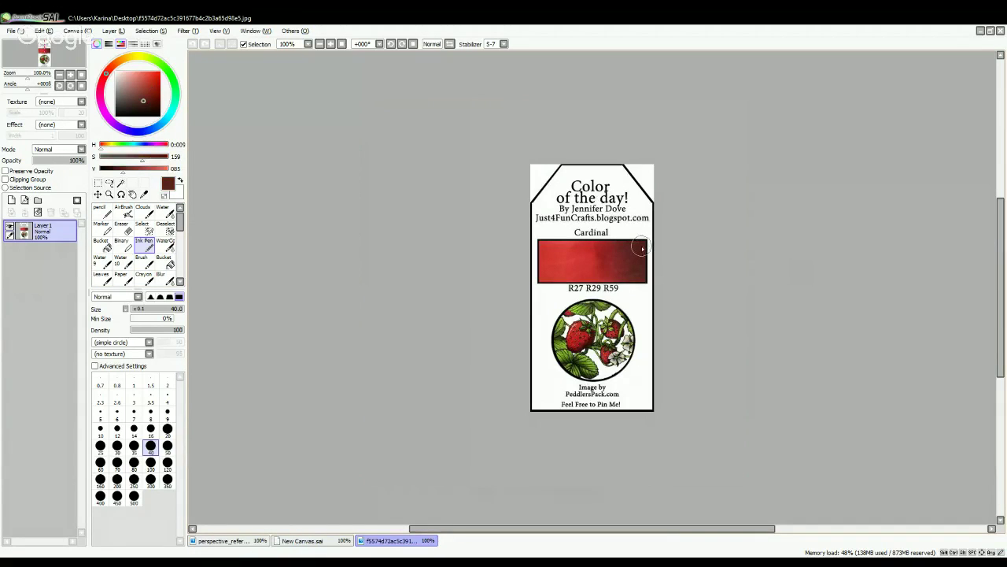
left_click(634, 250, "alt")
left_click(247, 542)
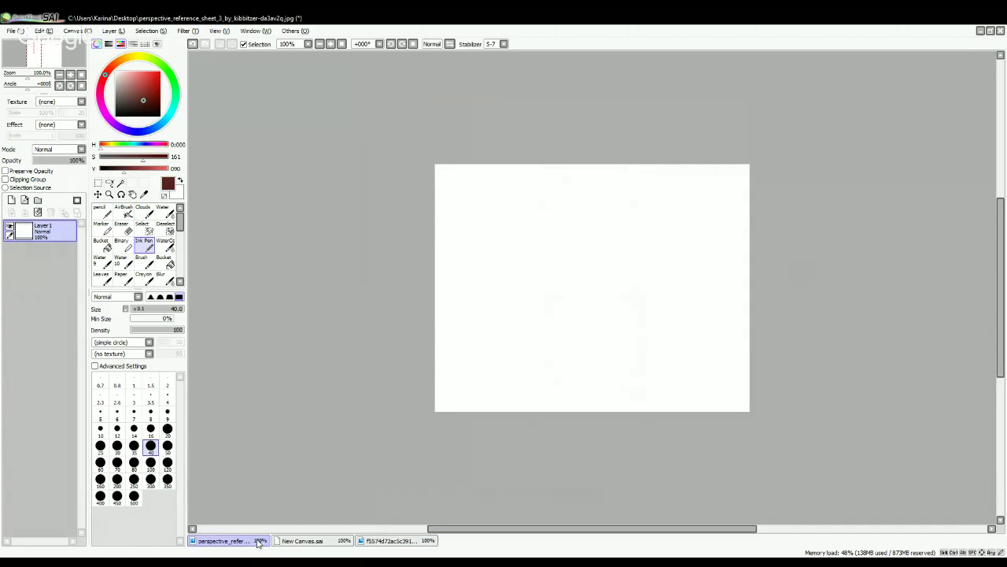
- Paint the vest in New Canvas.sai dark red with the size 40 Ink Pen, and touch up the far sleeve in light grey, value 231
left_click(303, 541)
mouse_move(556, 309)
left_mouse_down()
mouse_move(591, 285)
mouse_move(583, 277)
mouse_move(545, 296)
mouse_move(549, 313)
mouse_move(568, 301)
mouse_move(581, 260)
mouse_move(606, 238)
mouse_move(618, 282)
mouse_move(613, 313)
mouse_move(591, 337)
mouse_move(600, 309)
mouse_move(566, 360)
mouse_move(574, 335)
mouse_move(554, 349)
mouse_move(546, 323)
left_mouse_up()
mouse_move(546, 358)
left_mouse_down()
mouse_move(527, 433)
mouse_move(571, 361)
mouse_move(553, 411)
mouse_move(577, 347)
mouse_move(588, 423)
left_mouse_up()
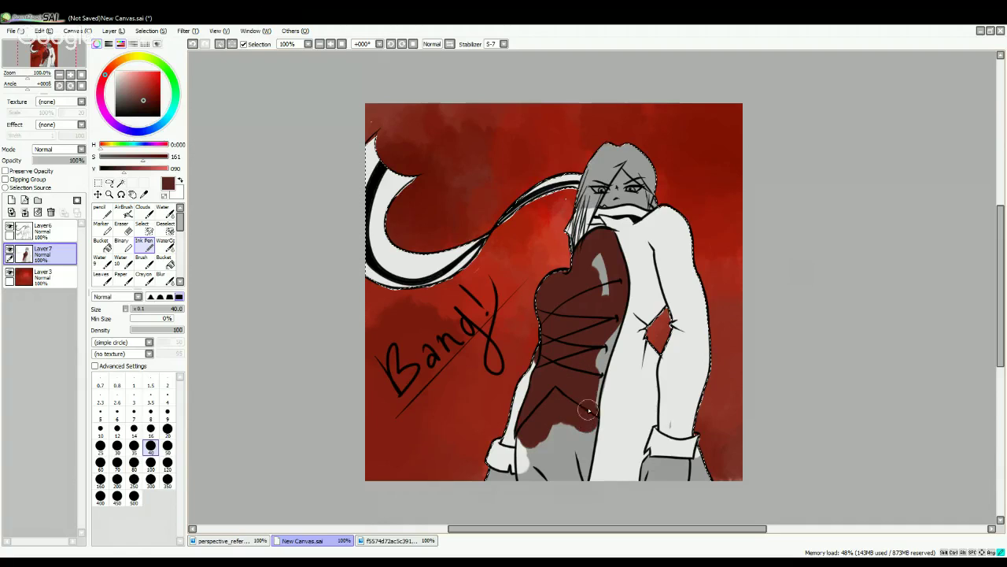
mouse_move(593, 386)
left_mouse_down()
mouse_move(611, 319)
mouse_move(602, 260)
left_mouse_up()
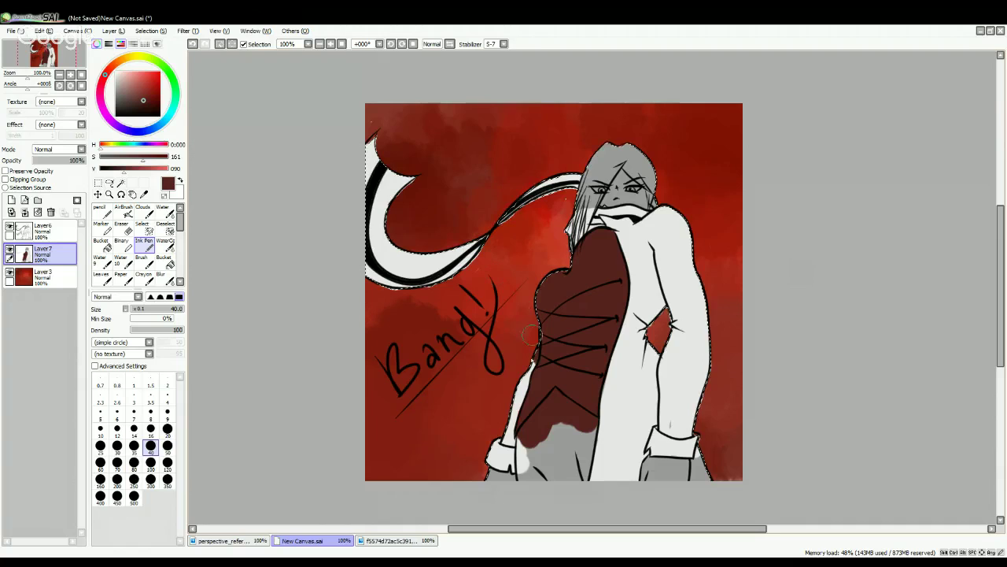
left_click(518, 389, "alt")
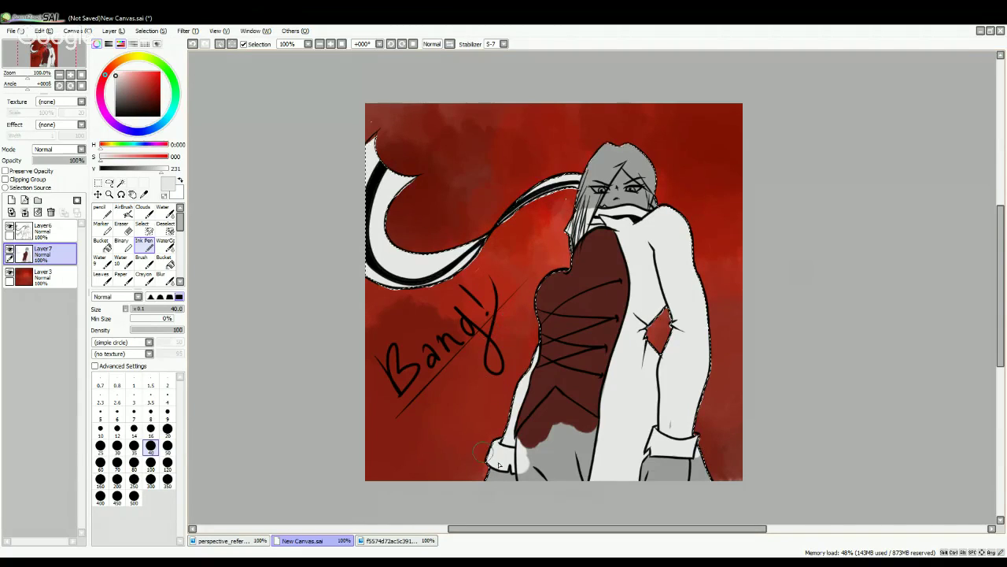
left_click_drag(526, 463, 510, 456)
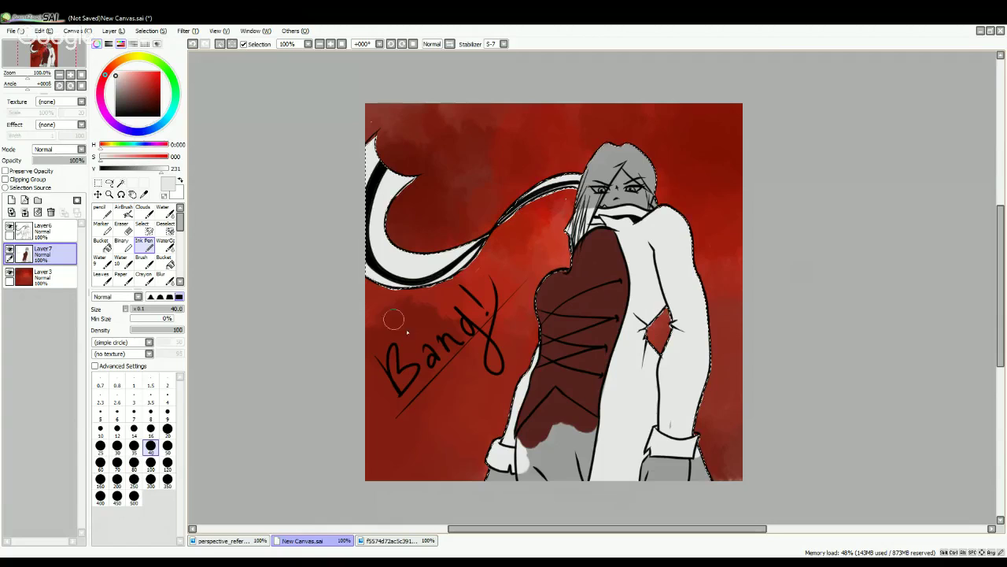
- Clear the dark red below the vest's pointed hem and repaint the trousers grey, value 156, with the size 40 Ink Pen
left_click(129, 232)
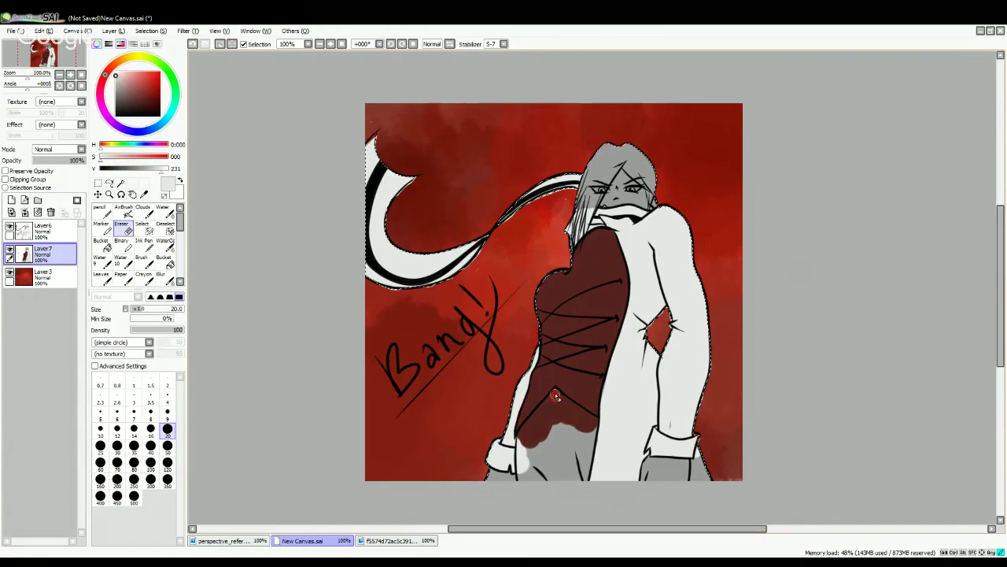
mouse_move(555, 393)
left_mouse_down()
mouse_move(535, 443)
mouse_move(546, 454)
left_mouse_up()
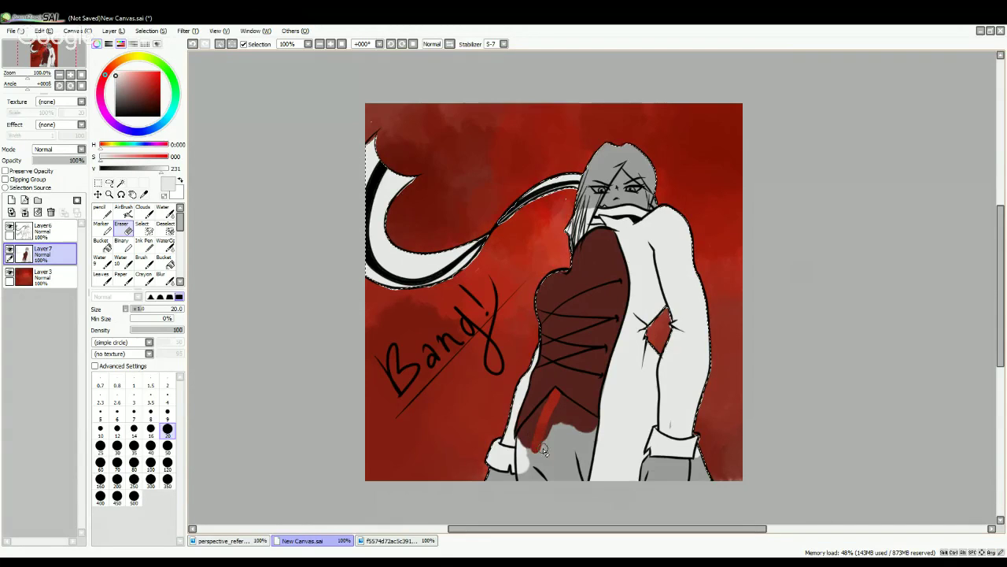
right_click(551, 448)
left_click(144, 244)
left_click(150, 446)
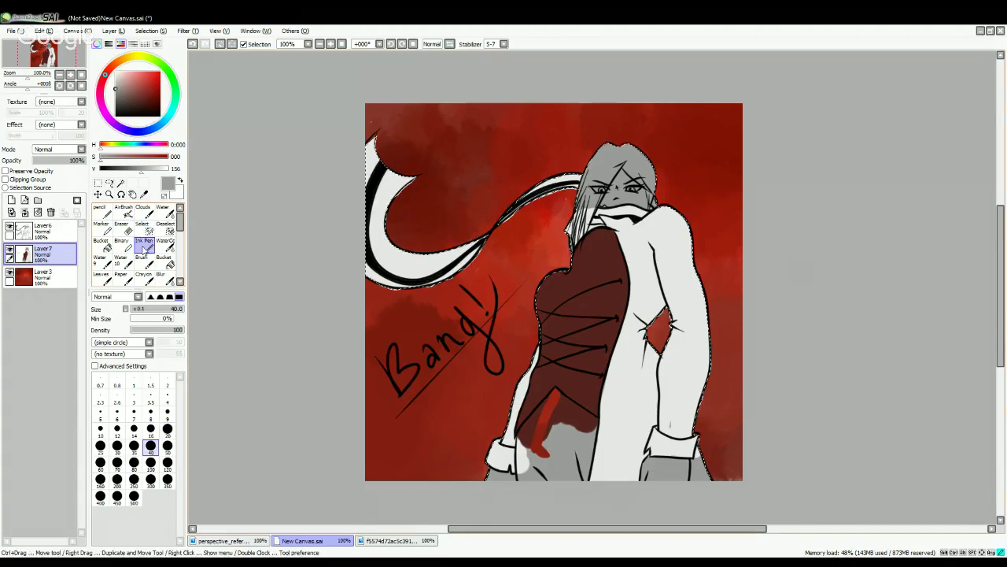
mouse_move(555, 464)
left_mouse_down()
mouse_move(538, 452)
mouse_move(550, 412)
left_mouse_up()
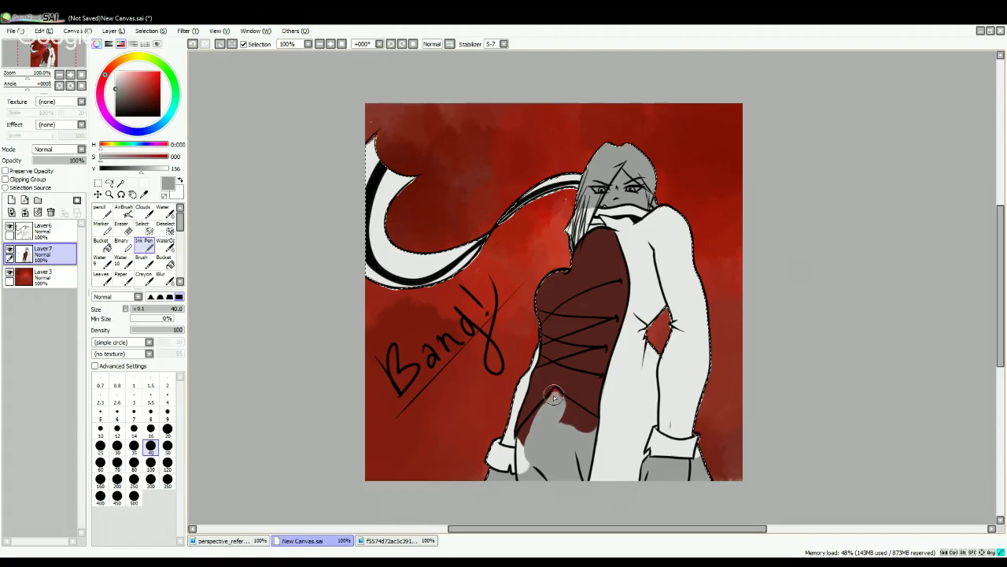
mouse_move(557, 405)
left_mouse_down()
mouse_move(556, 392)
mouse_move(528, 441)
mouse_move(525, 472)
mouse_move(529, 434)
mouse_move(549, 412)
mouse_move(567, 417)
mouse_move(561, 407)
mouse_move(585, 425)
left_mouse_up()
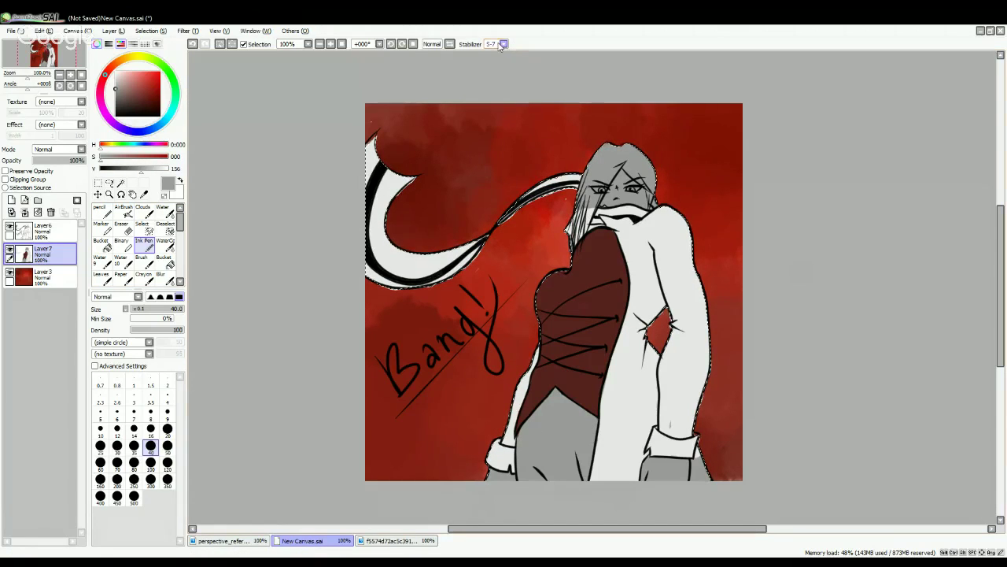
- Draw a dark grey, value 84, centre seam down the trousers with the size 7 pencil, and darken the brush colour to value 68
left_click(108, 211)
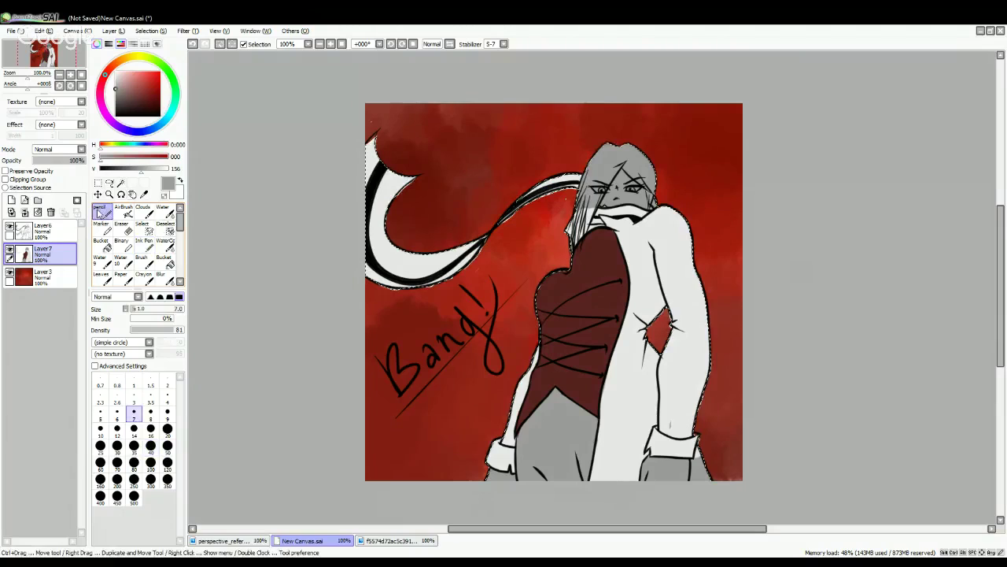
left_click(160, 115)
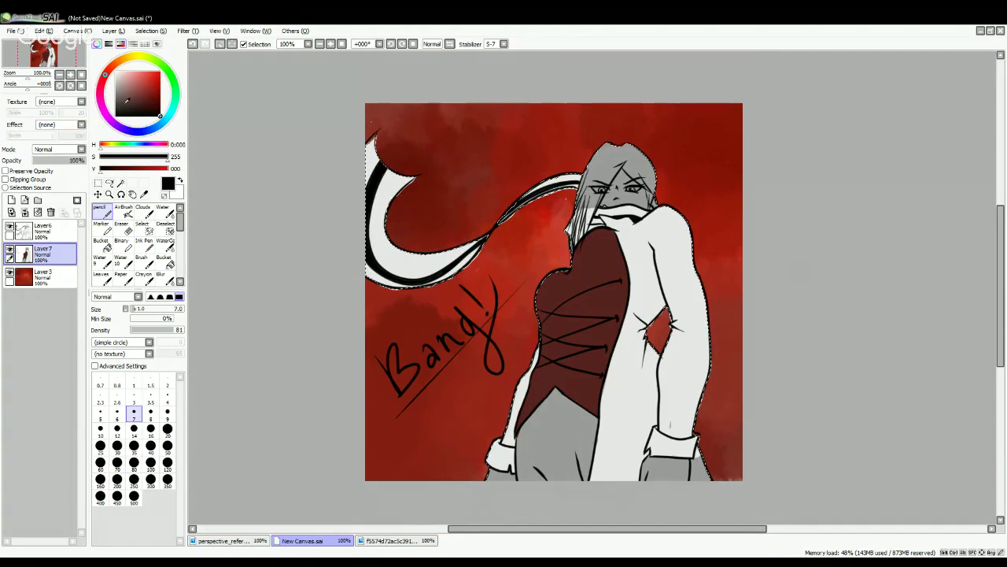
left_click_drag(115, 111, 113, 101)
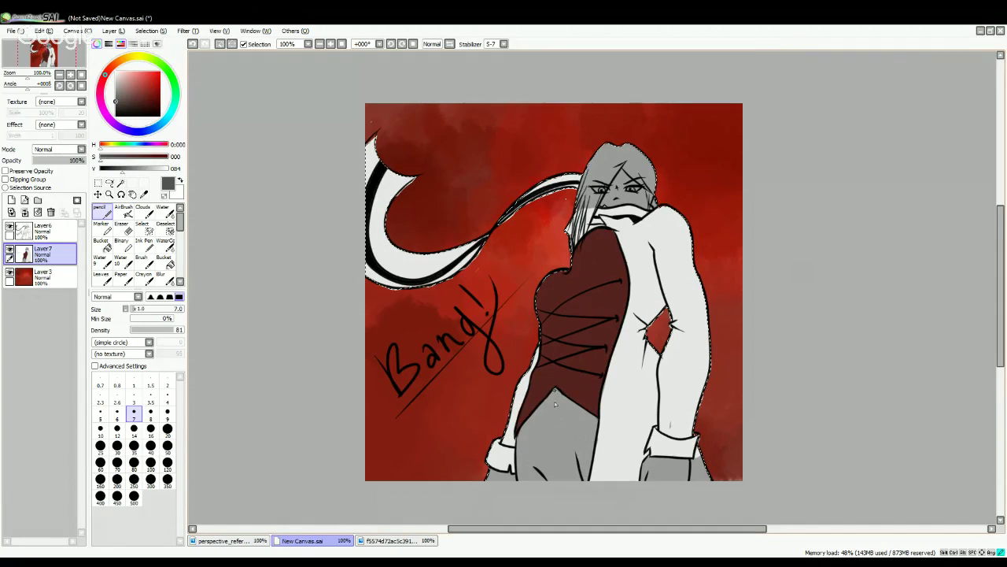
left_click_drag(554, 389, 559, 450)
left_click_drag(122, 169, 119, 168)
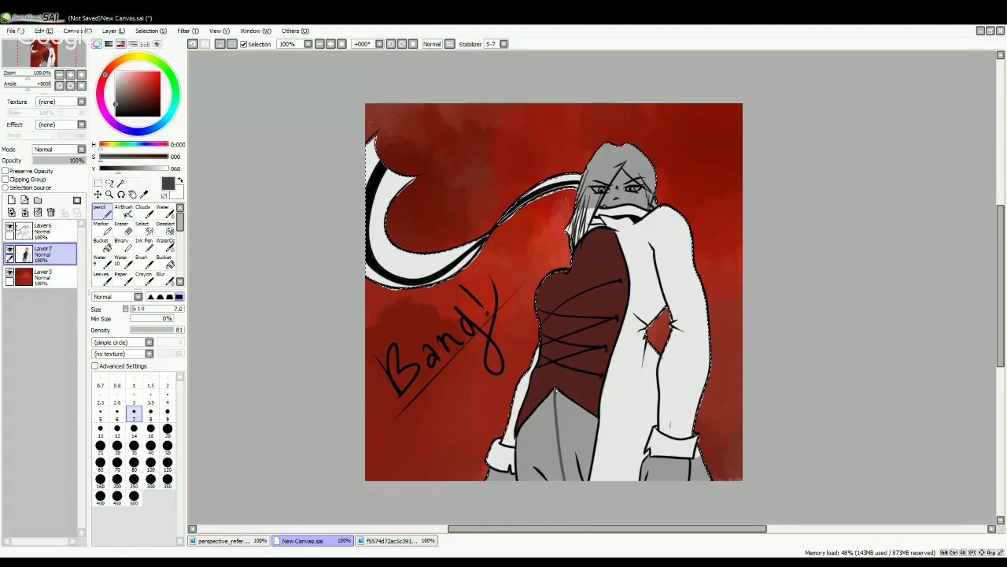
- Paint over the trousers' centre seam in grey, value 156, with the size 40 Ink Pen, and touch up the vest's hem in dark red
left_click_drag(560, 491, 563, 496)
right_click(548, 428)
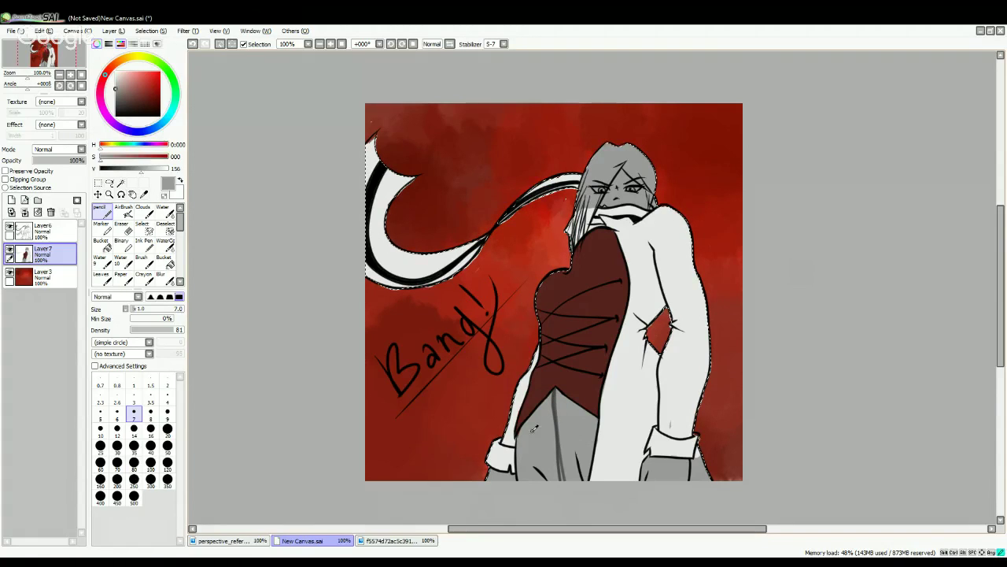
left_click(126, 230)
left_click_drag(561, 425, 567, 483)
left_click(143, 242)
left_click(151, 445)
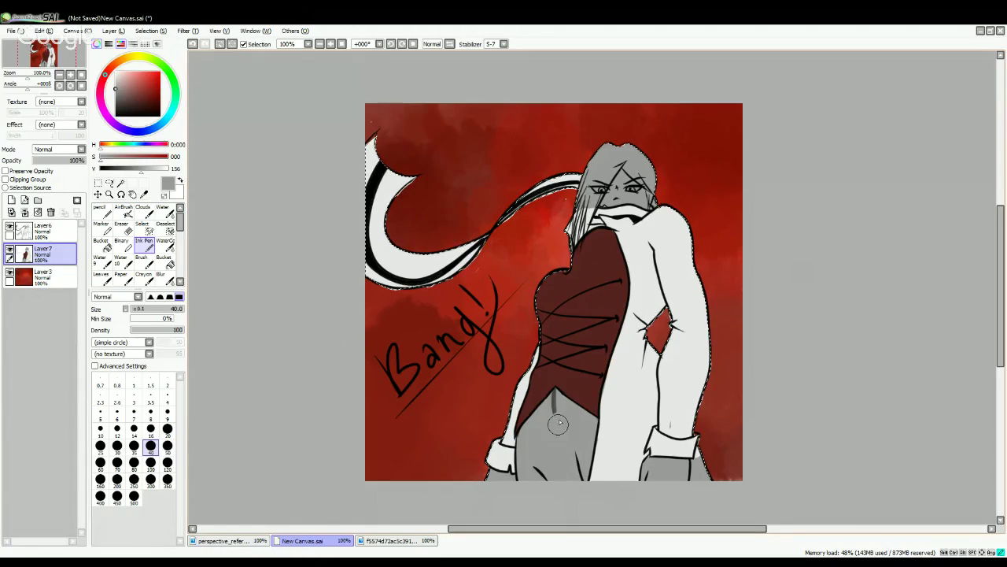
left_click(553, 377, "alt")
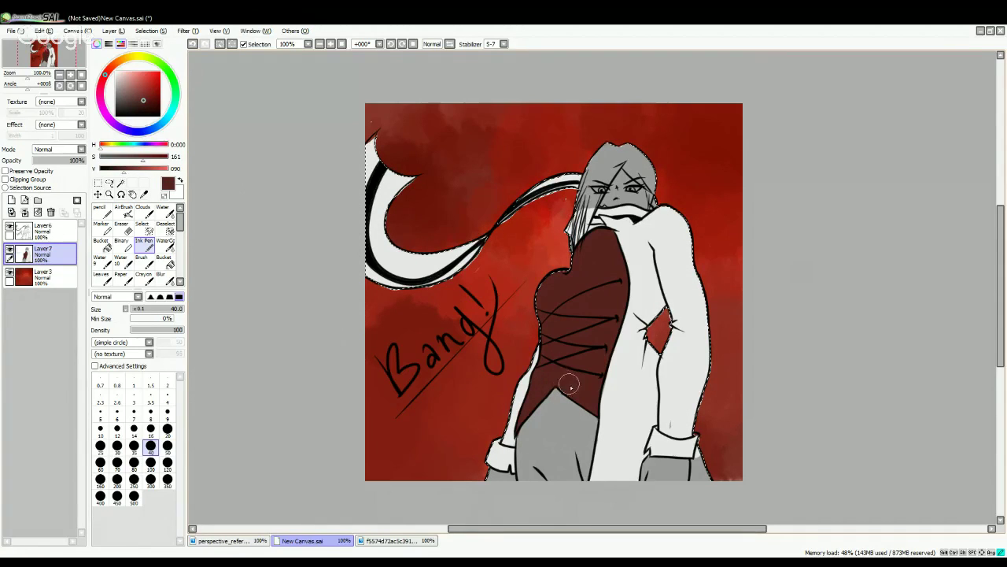
- Redraw the trousers' centre seam in dark grey, value 57, with the size 7 pencil
left_click_drag(119, 112, 112, 104)
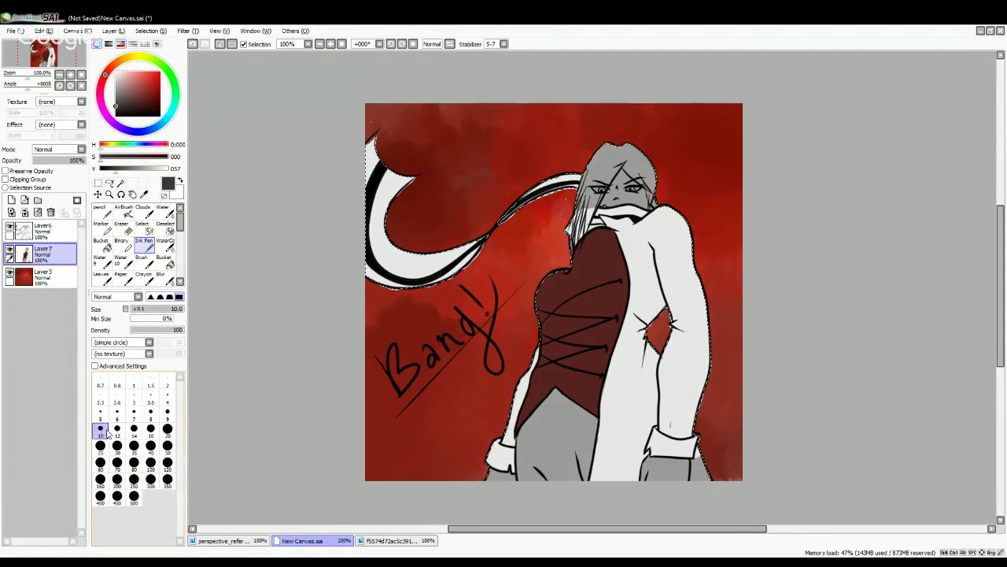
key("n")
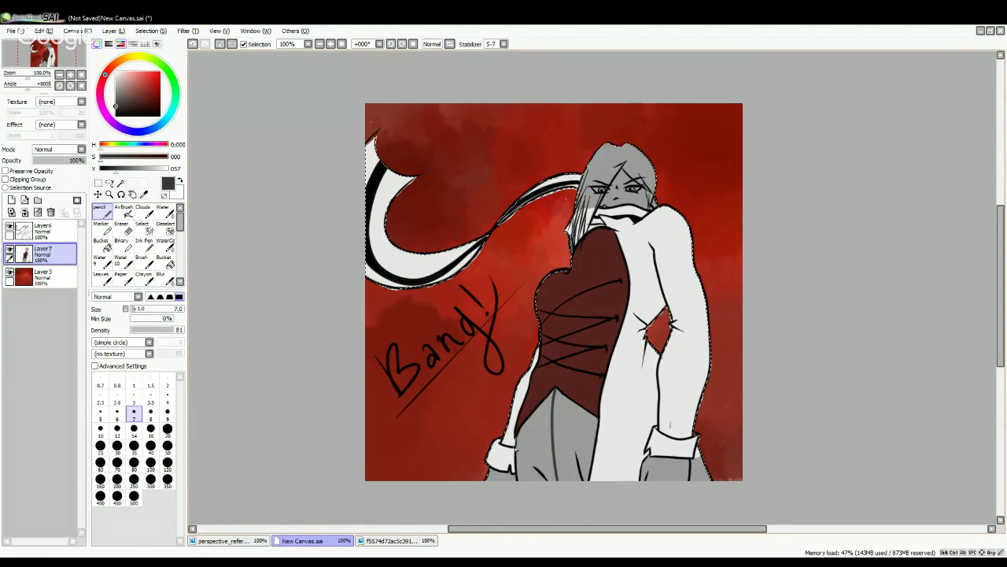
left_click(164, 260)
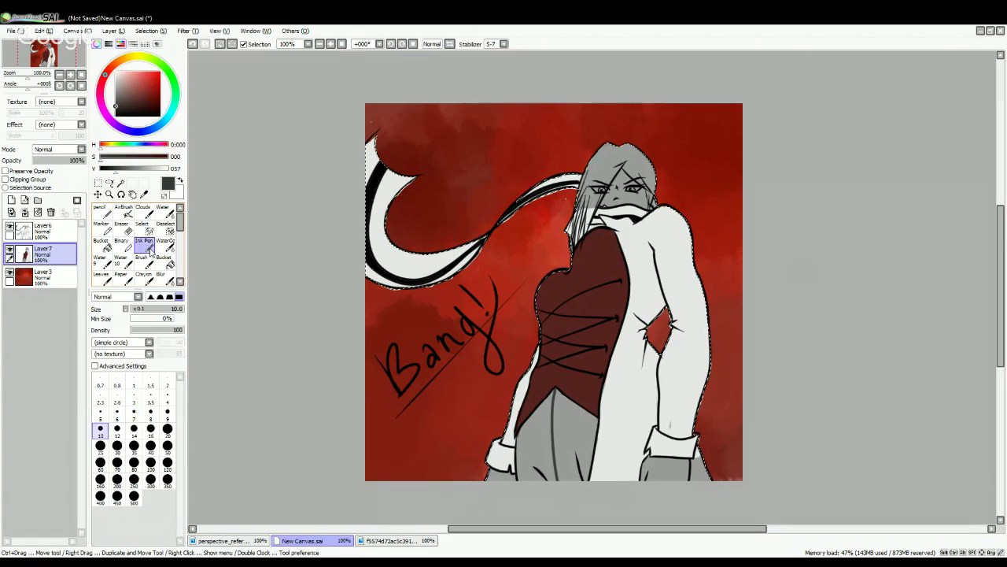
left_click(579, 437)
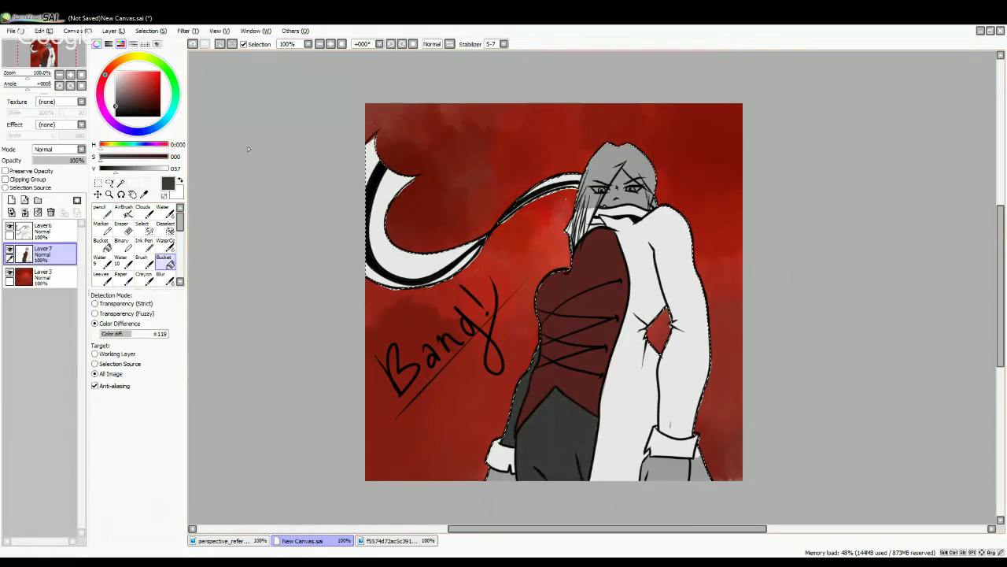
left_click(192, 44)
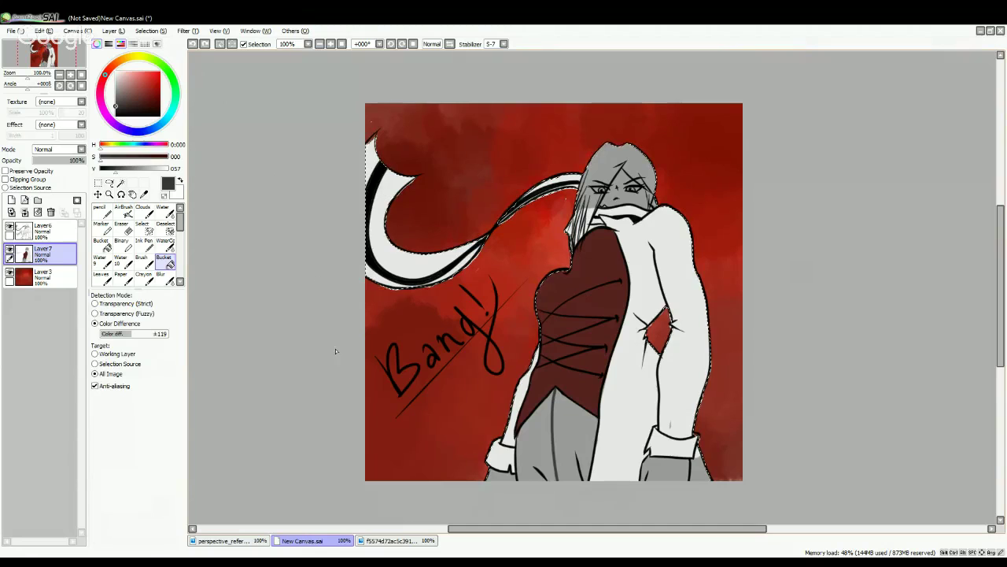
- Outline the trouser half beside the coat front in dark grey, value 57, with the size 10 Ink Pen
left_click(144, 242)
scroll(406, 100, "up", 1)
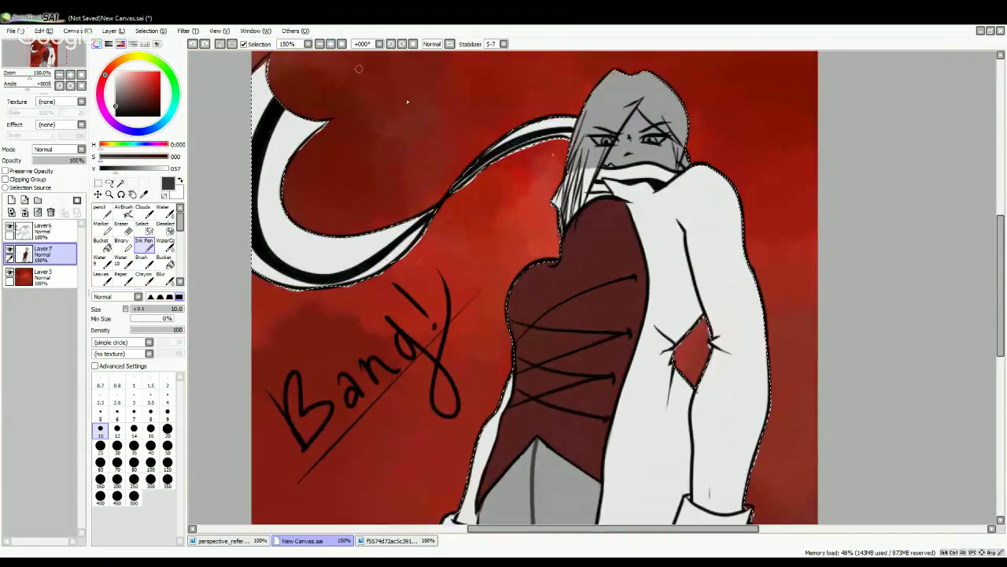
left_click_drag(1000, 229, 1000, 295)
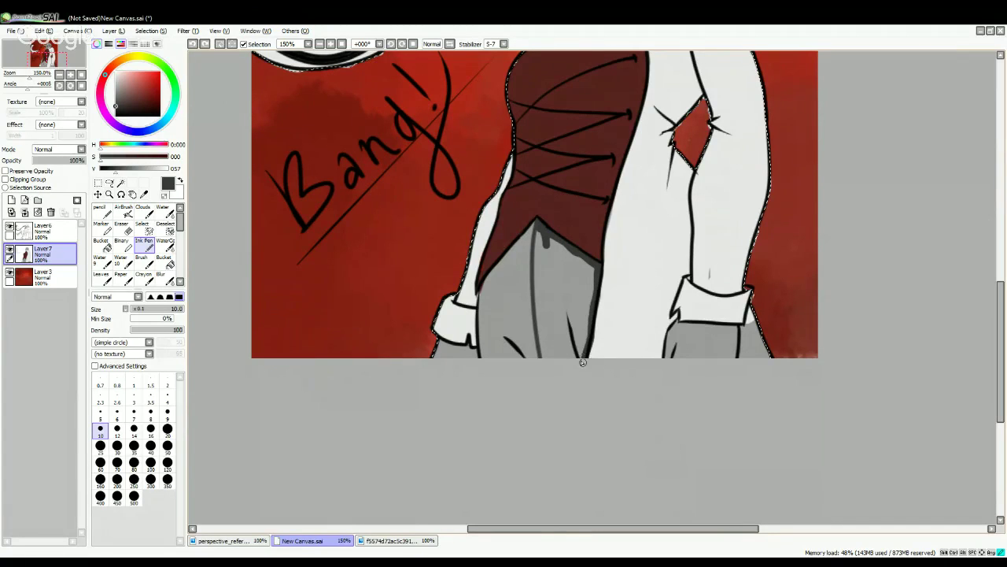
left_click_drag(550, 361, 542, 345)
left_click(165, 262)
left_click(570, 298)
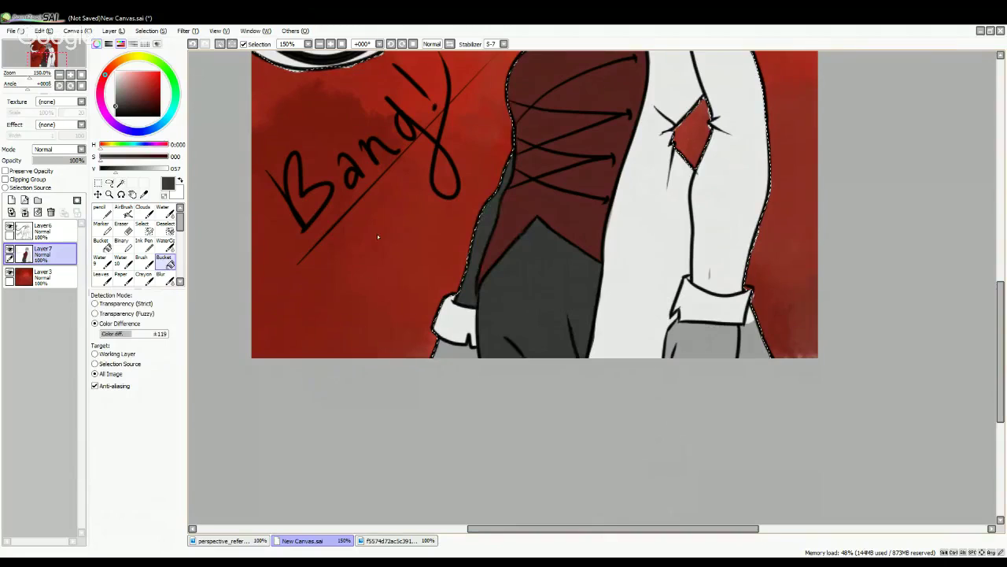
left_click(193, 44)
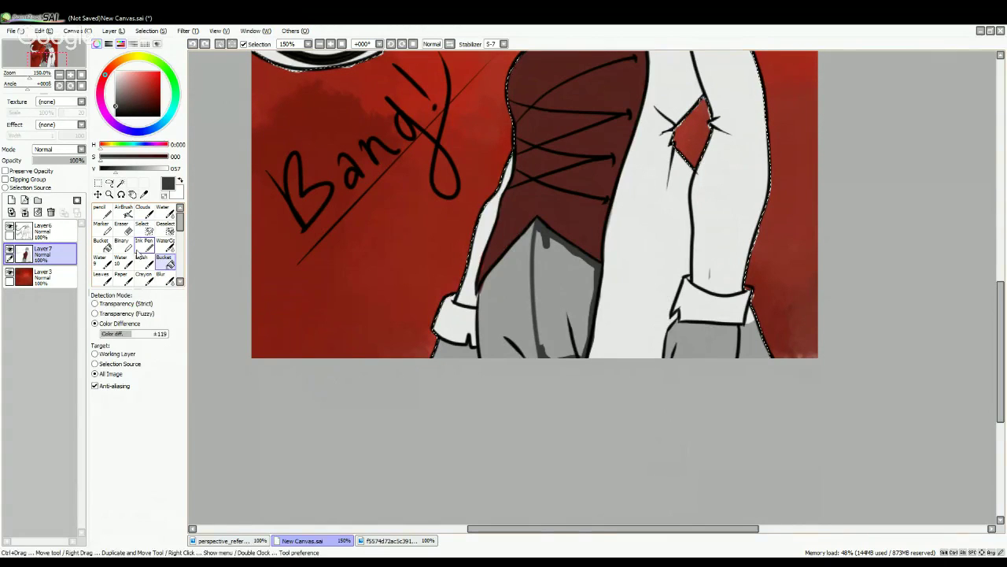
- Paint the outlined trouser half solid dark grey, value 57, with the size 10 Ink Pen and clean its coat edge in light grey, value 231
left_click(144, 246)
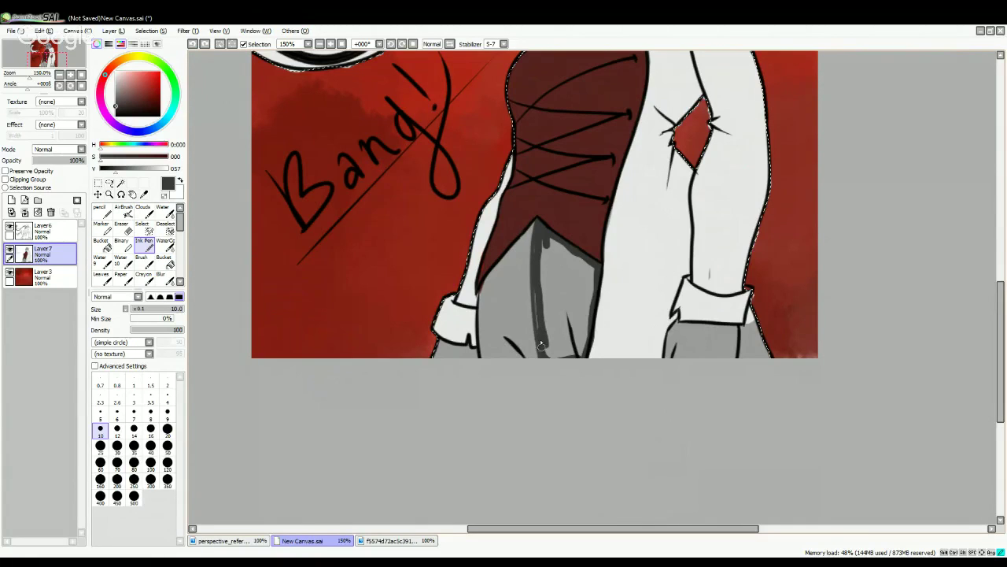
mouse_move(536, 259)
left_mouse_down()
mouse_move(539, 306)
mouse_move(546, 287)
mouse_move(560, 365)
mouse_move(565, 277)
left_mouse_up()
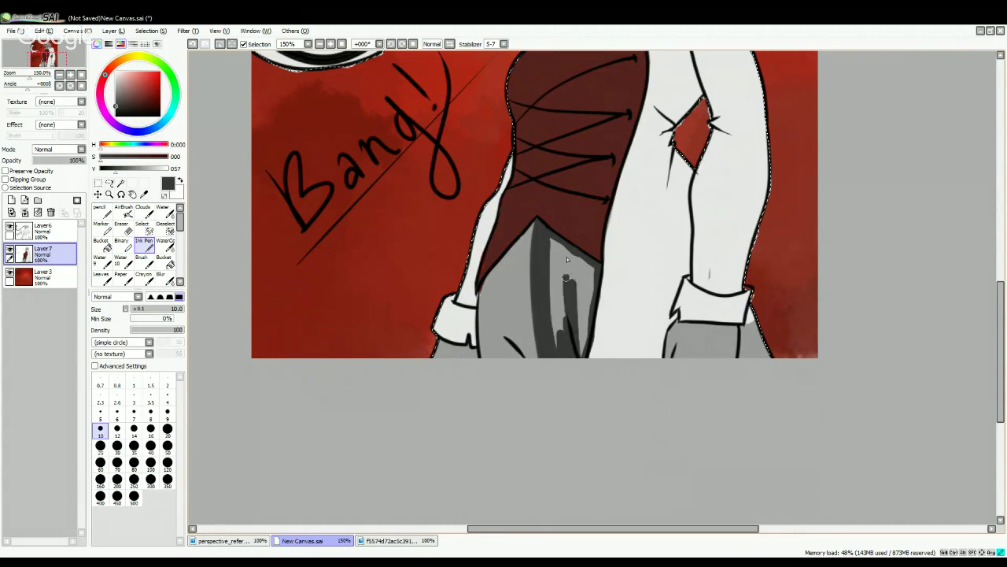
left_click_drag(555, 242, 558, 334)
left_click_drag(558, 272, 558, 318)
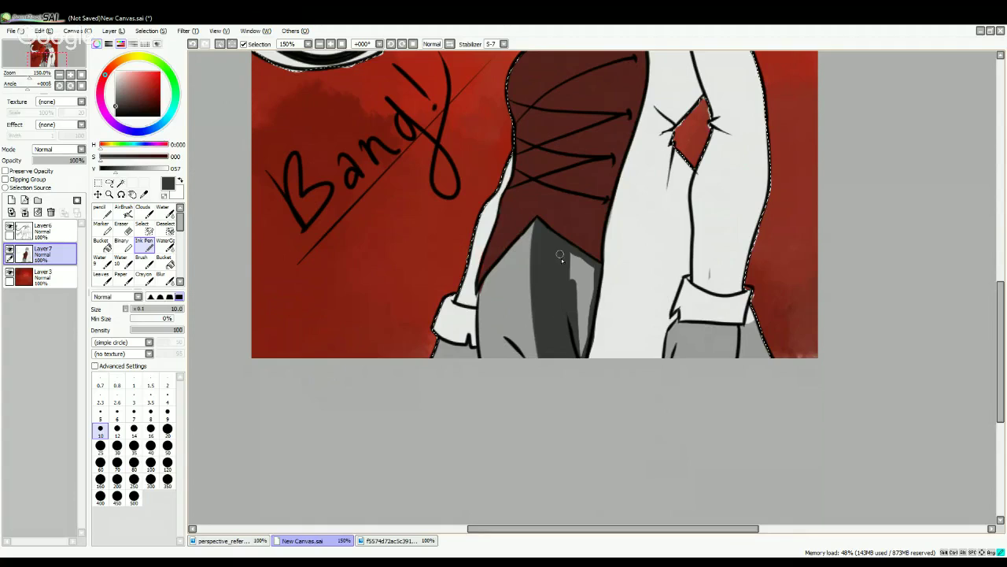
left_click_drag(592, 272, 582, 353)
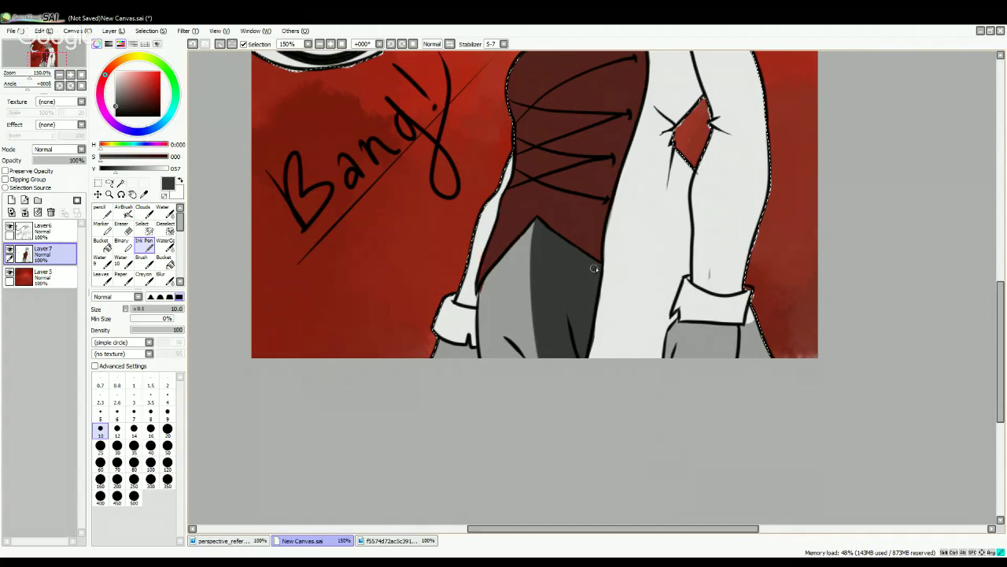
left_click(621, 220, "alt")
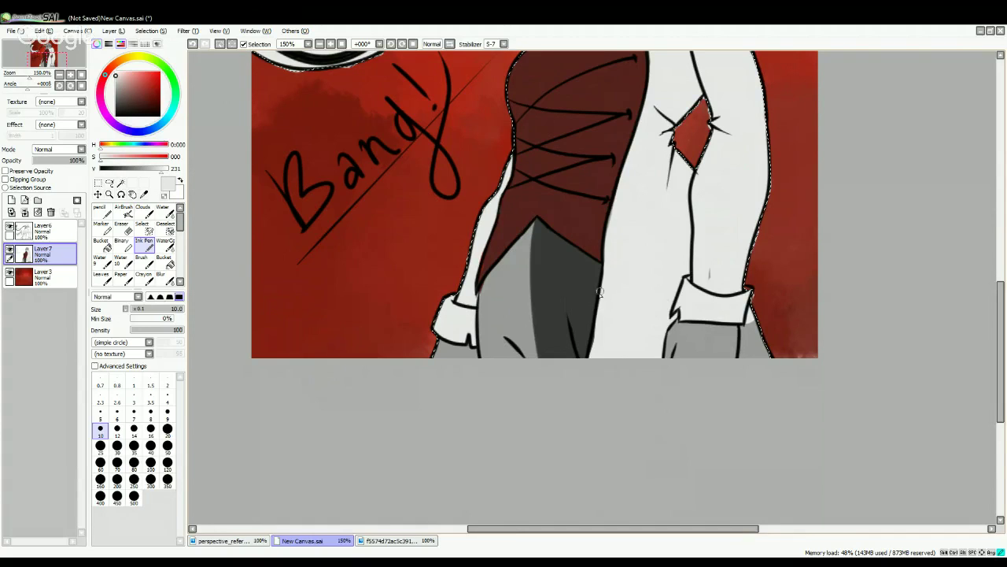
left_click(579, 274, "alt")
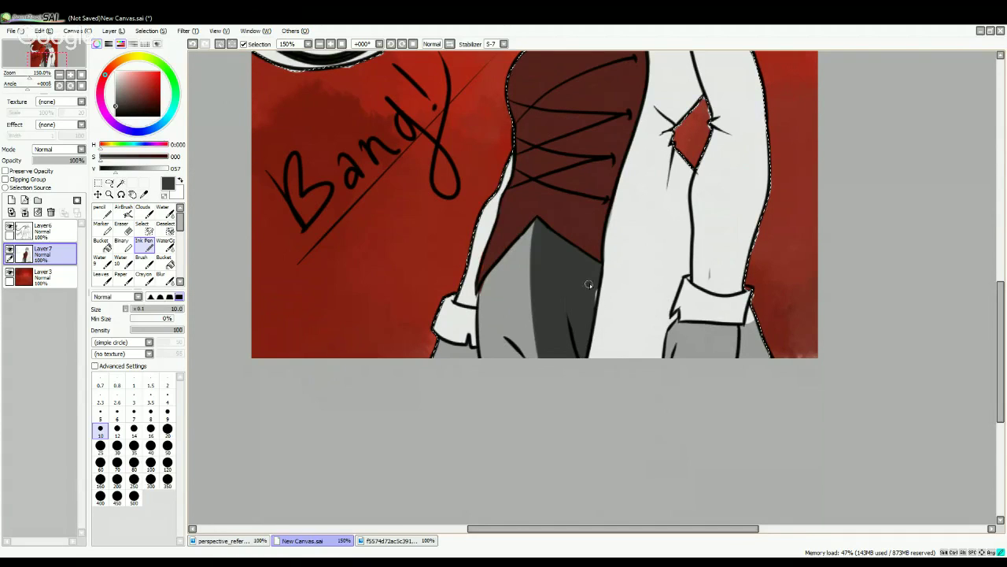
left_click(628, 244, "alt")
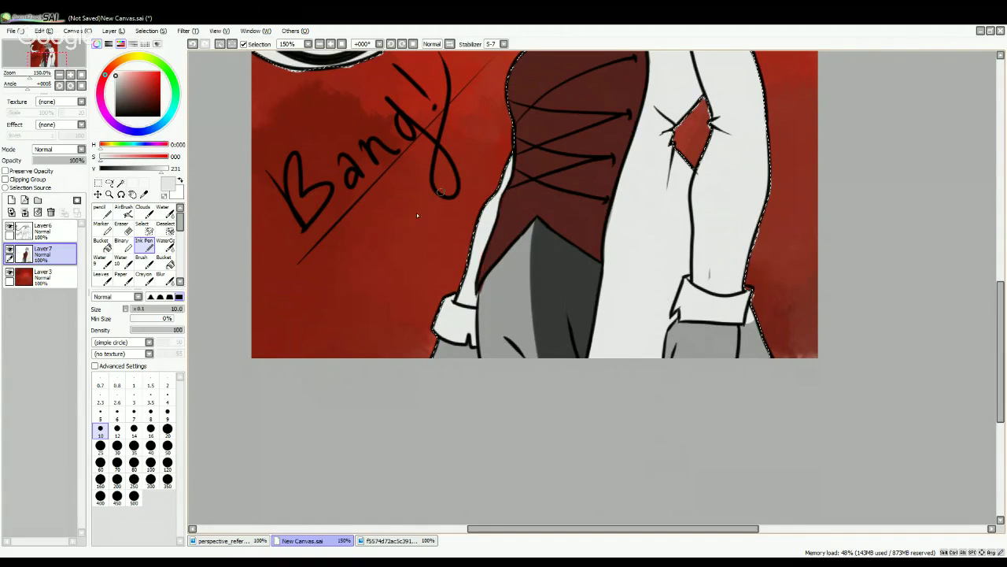
- Sample the bright red, value 197, from the Cardinal swatch in the colour reference image and return to New Canvas.sai
left_click(361, 543)
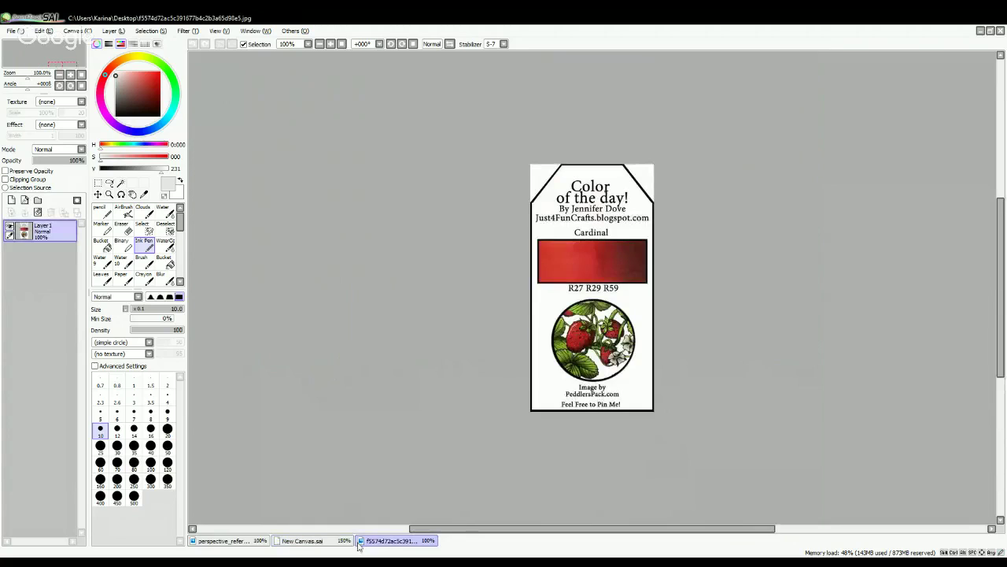
left_click(585, 247, "alt")
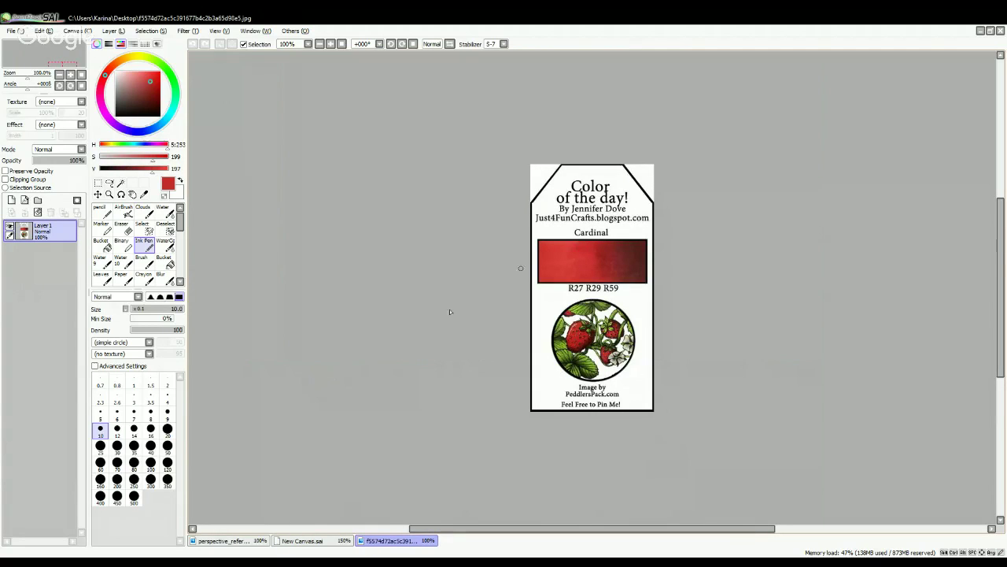
left_click(249, 543)
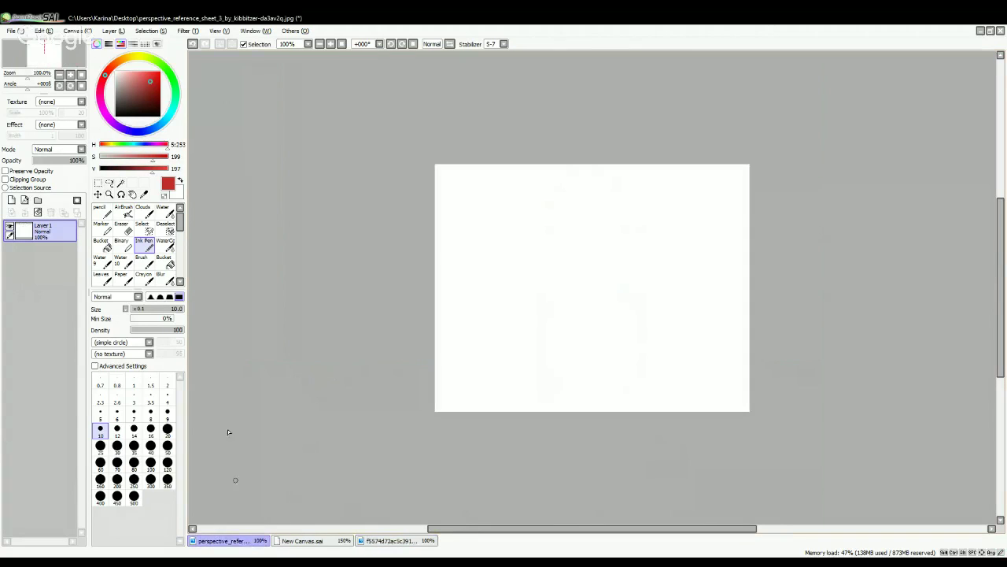
left_click(300, 541)
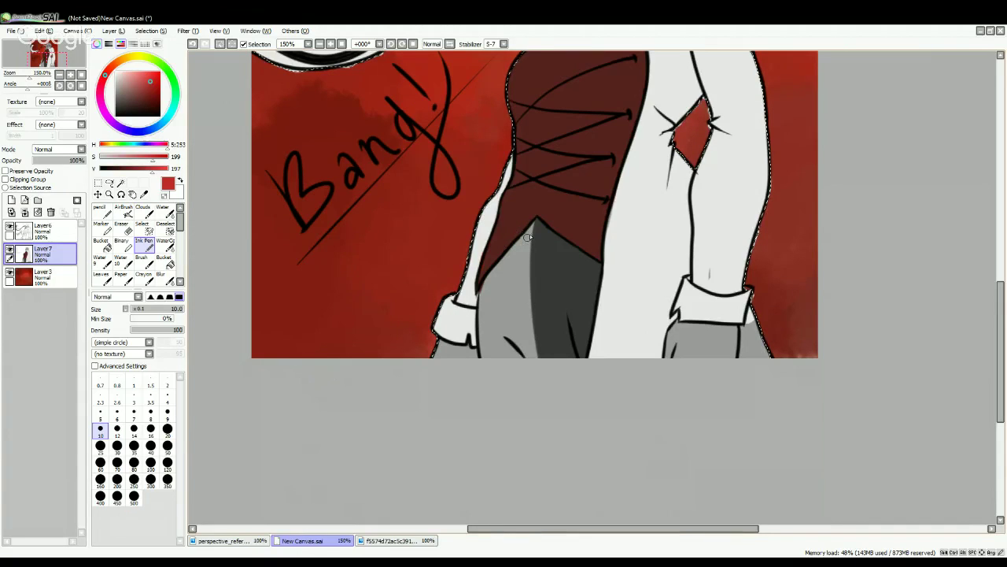
- Paint the remaining grey half of the trousers bright red from the centre seam to the outer edge with the size 10 Ink Pen
left_click_drag(531, 239, 540, 376)
mouse_move(533, 224)
left_mouse_down()
mouse_move(525, 276)
mouse_move(540, 379)
left_mouse_up()
left_click_drag(527, 252, 537, 369)
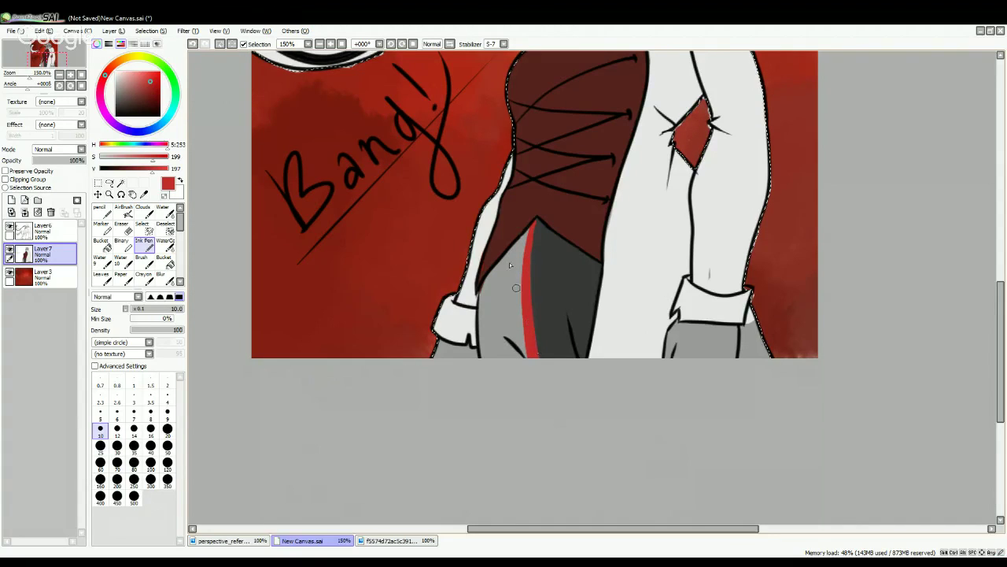
left_click_drag(527, 231, 482, 310)
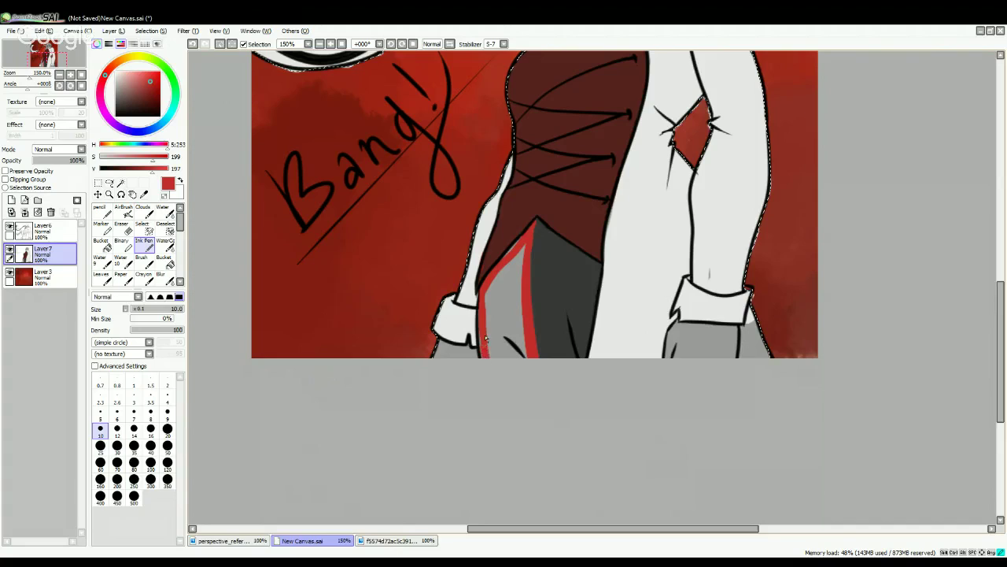
mouse_move(482, 345)
left_mouse_down()
mouse_move(504, 393)
mouse_move(504, 295)
mouse_move(513, 370)
mouse_move(522, 342)
mouse_move(531, 374)
left_mouse_up()
mouse_move(519, 332)
left_mouse_down()
mouse_move(491, 314)
mouse_move(490, 360)
mouse_move(493, 290)
mouse_move(488, 319)
mouse_move(486, 305)
mouse_move(526, 241)
mouse_move(498, 313)
left_mouse_up()
mouse_move(516, 260)
left_mouse_down()
mouse_move(508, 315)
mouse_move(517, 299)
left_mouse_up()
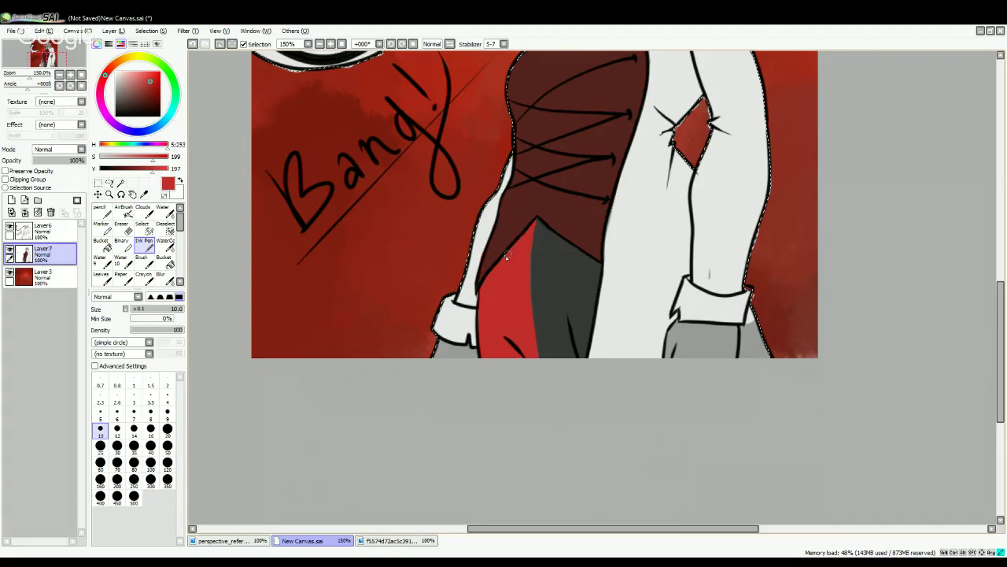
- Touch up the vest's hem in dark red, value 90, and paint the coat area behind the near hand light grey, value 231
left_click(537, 205, "alt")
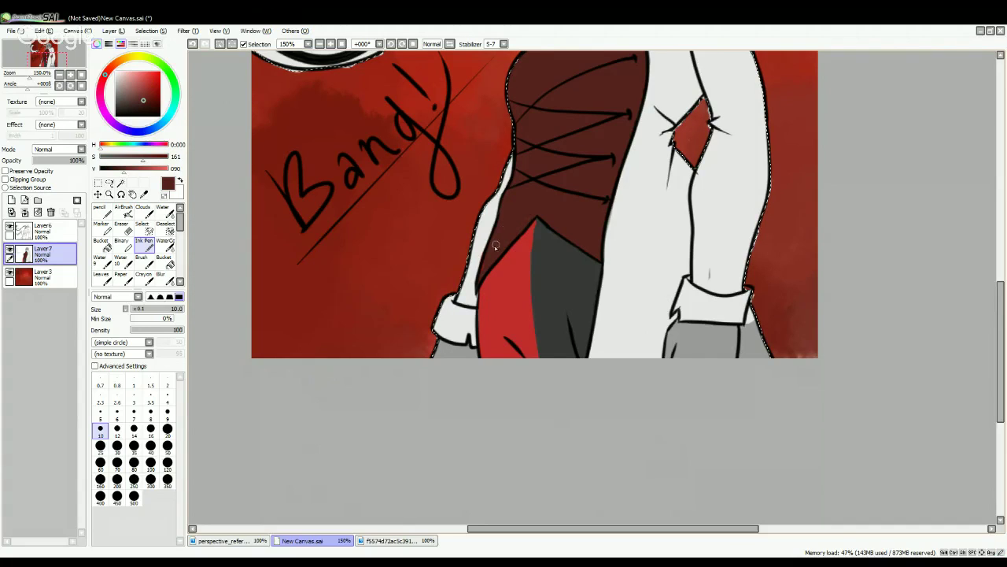
left_click(489, 234, "alt")
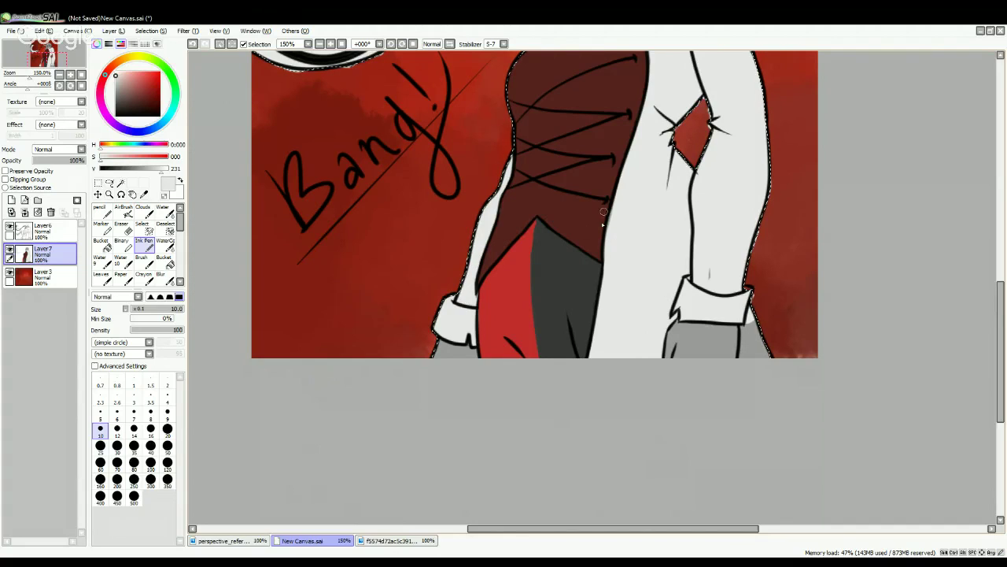
left_click_drag(998, 302, 997, 261)
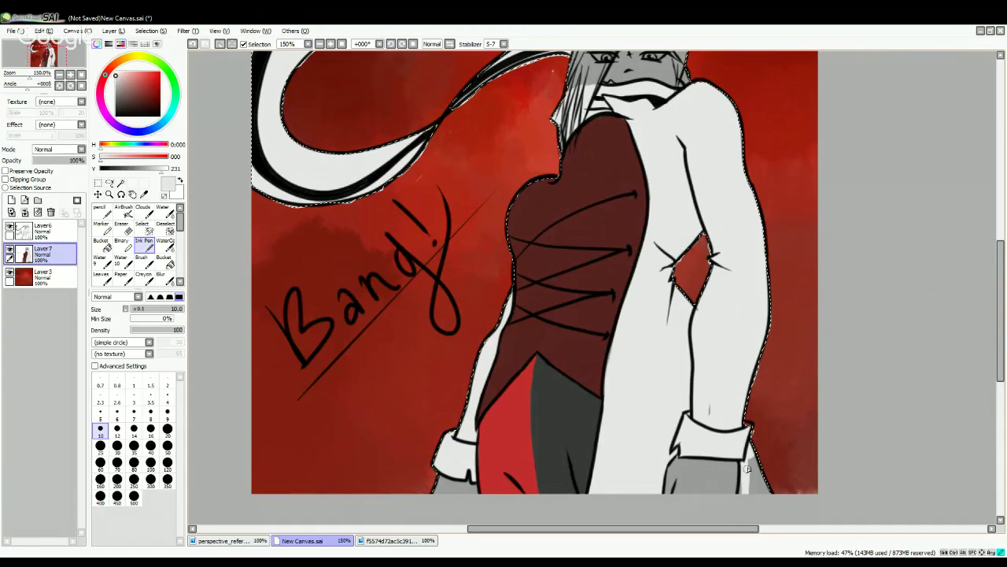
mouse_move(745, 475)
left_mouse_down()
mouse_move(749, 451)
mouse_move(770, 509)
left_mouse_up()
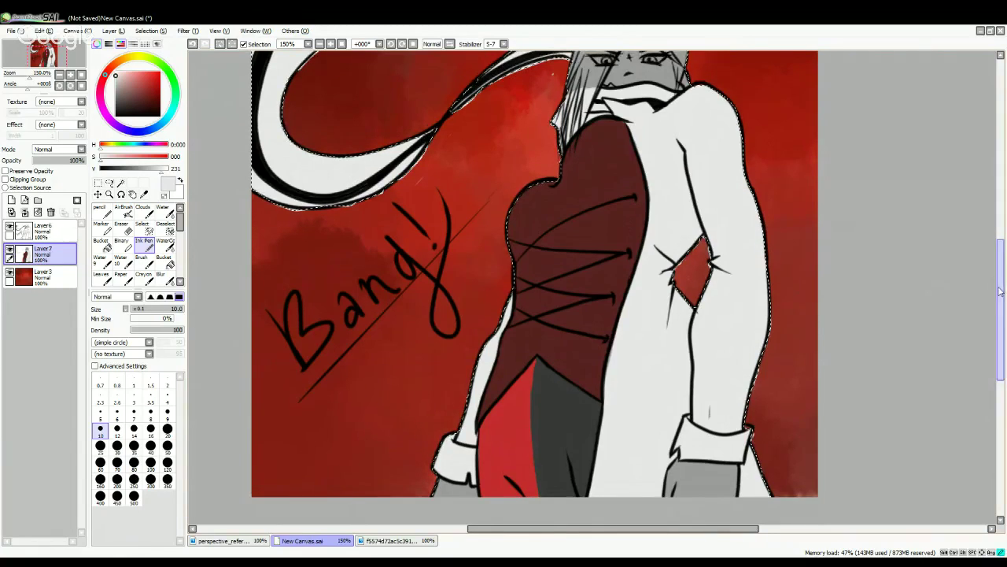
left_click_drag(1000, 291, 1000, 233)
scroll(1000, 234, "down", 2)
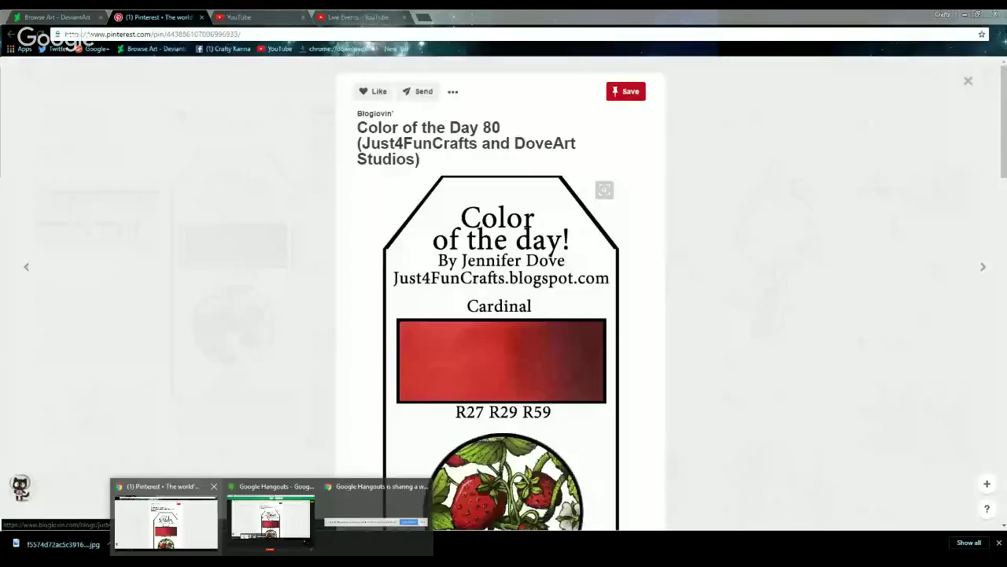
left_click(277, 515)
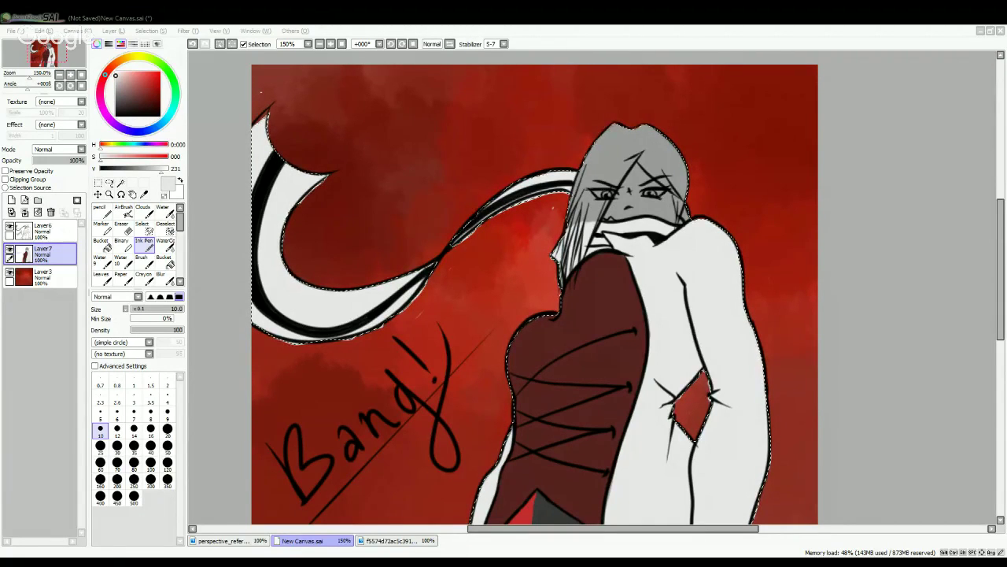
left_click(630, 360)
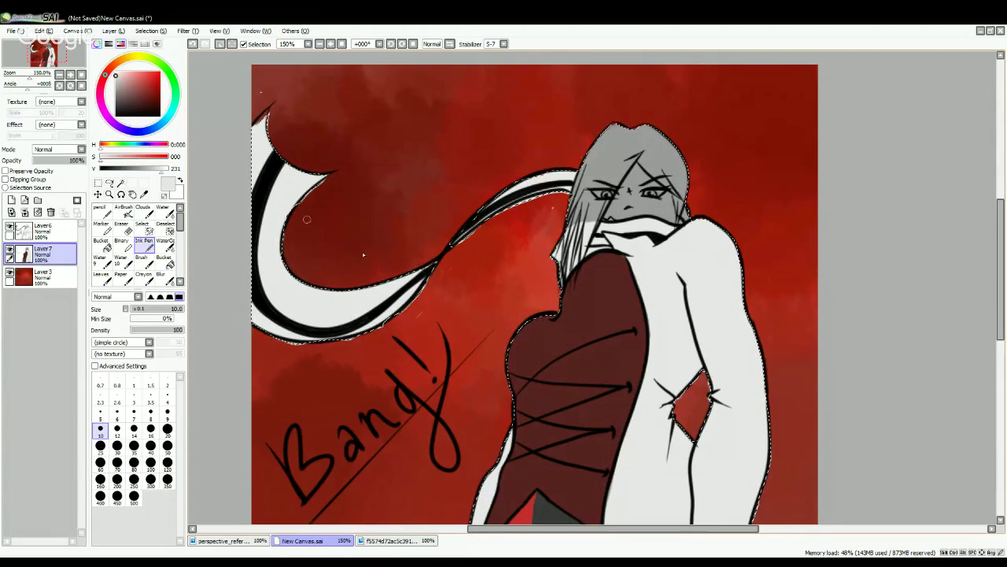
- Paint the hair solid dark grey, value 57, with the Ink Pen at size 10 and then 35, leaving the face grey
right_click(546, 510)
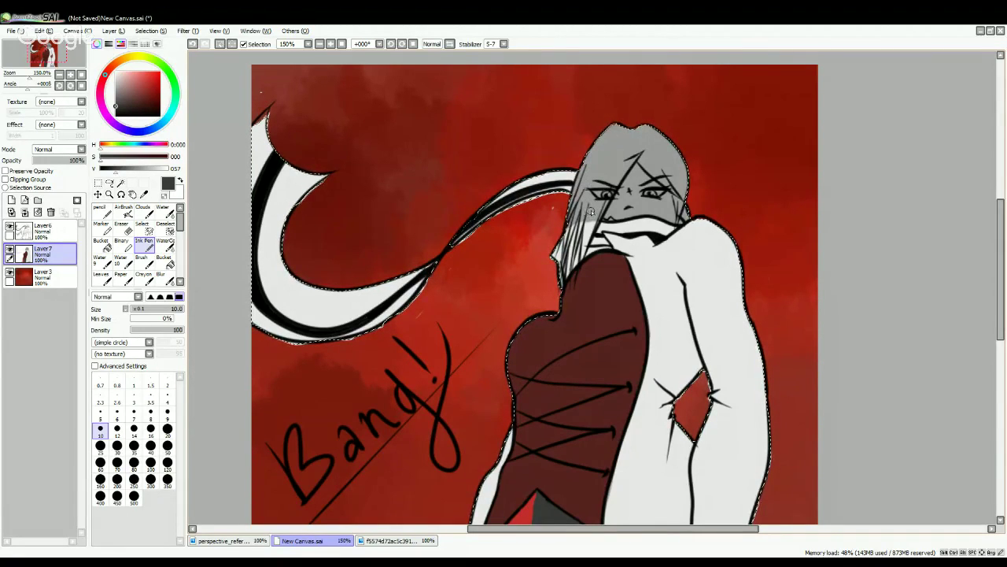
left_click_drag(591, 211, 581, 256)
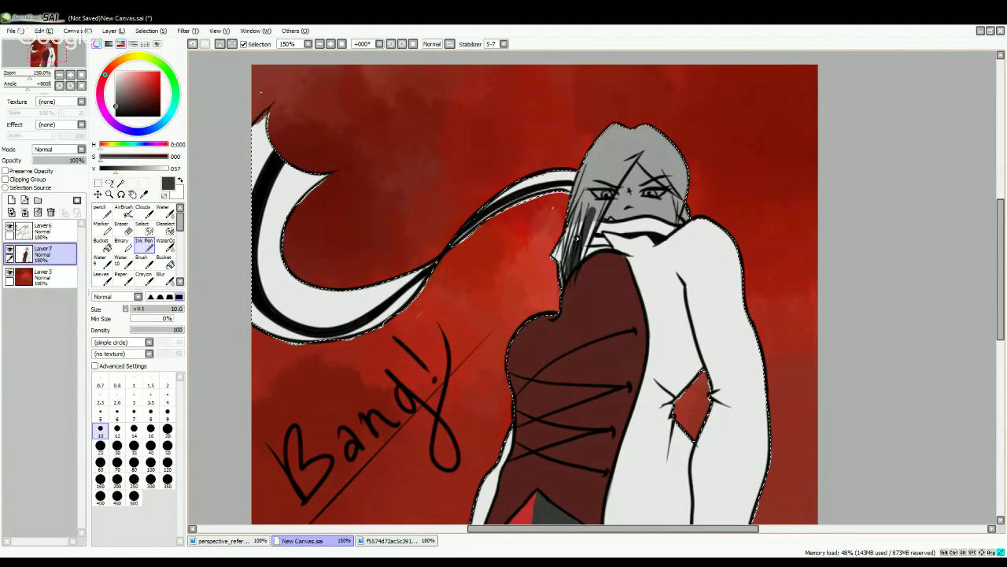
mouse_move(584, 209)
left_mouse_down()
mouse_move(561, 270)
mouse_move(576, 205)
mouse_move(577, 218)
left_mouse_up()
mouse_move(601, 164)
left_mouse_down()
mouse_move(588, 213)
mouse_move(610, 181)
mouse_move(597, 211)
mouse_move(607, 193)
mouse_move(569, 271)
left_mouse_up()
mouse_move(575, 201)
left_mouse_down()
mouse_move(593, 148)
mouse_move(617, 128)
mouse_move(593, 164)
mouse_move(596, 139)
mouse_move(595, 166)
mouse_move(635, 118)
mouse_move(610, 144)
mouse_move(623, 157)
mouse_move(606, 205)
mouse_move(639, 147)
mouse_move(624, 165)
mouse_move(619, 139)
left_mouse_up()
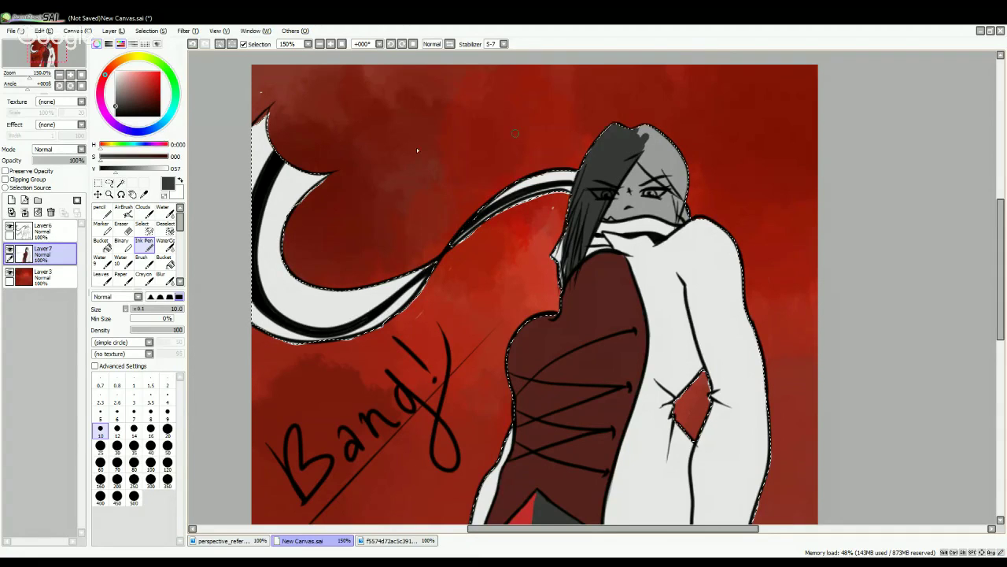
left_click(134, 448)
mouse_move(659, 142)
left_mouse_down()
mouse_move(641, 124)
mouse_move(664, 153)
mouse_move(645, 150)
mouse_move(649, 157)
mouse_move(687, 189)
mouse_move(693, 182)
mouse_move(682, 196)
mouse_move(691, 206)
mouse_move(699, 198)
mouse_move(686, 227)
mouse_move(676, 198)
left_mouse_up()
- Erase a spot on the far cheek, try patching it with the face's sampled grey, value 156, and undo the patch
right_click(633, 206)
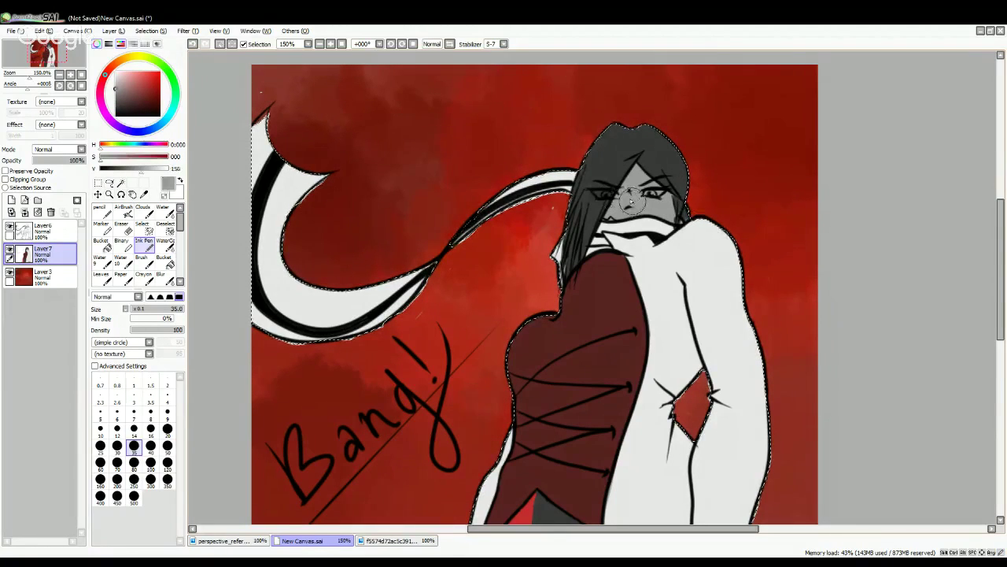
left_click(122, 227)
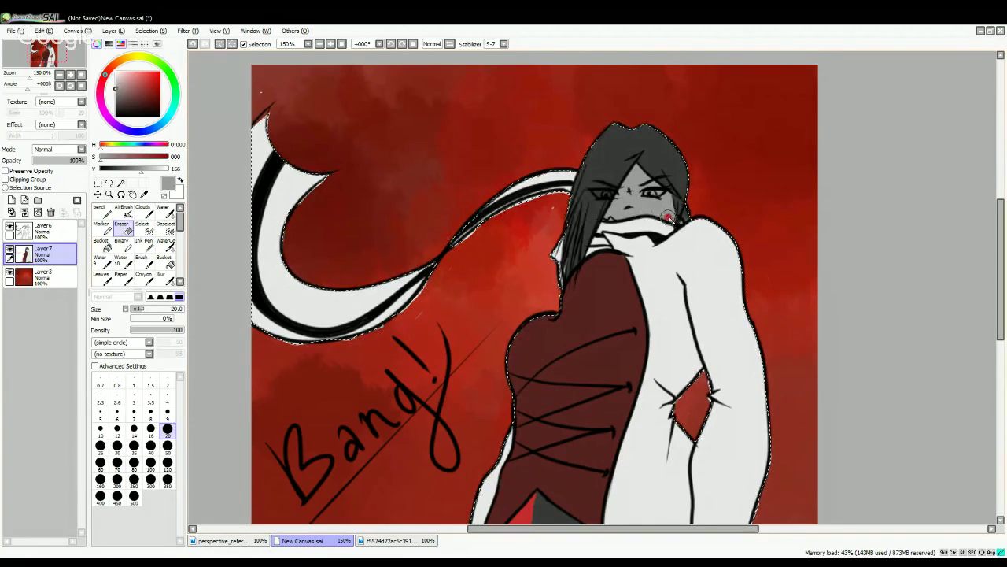
left_click(145, 243)
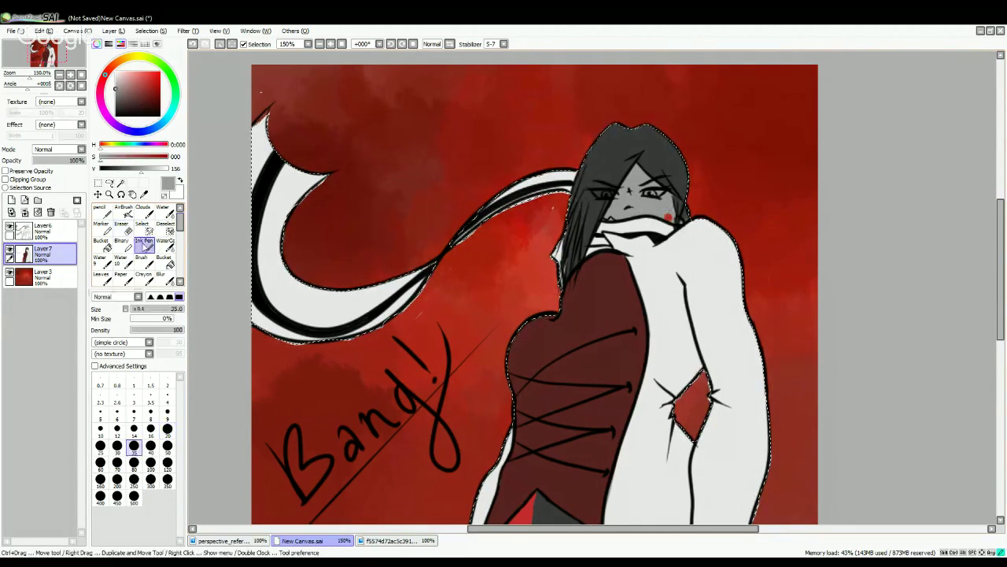
left_click(660, 216)
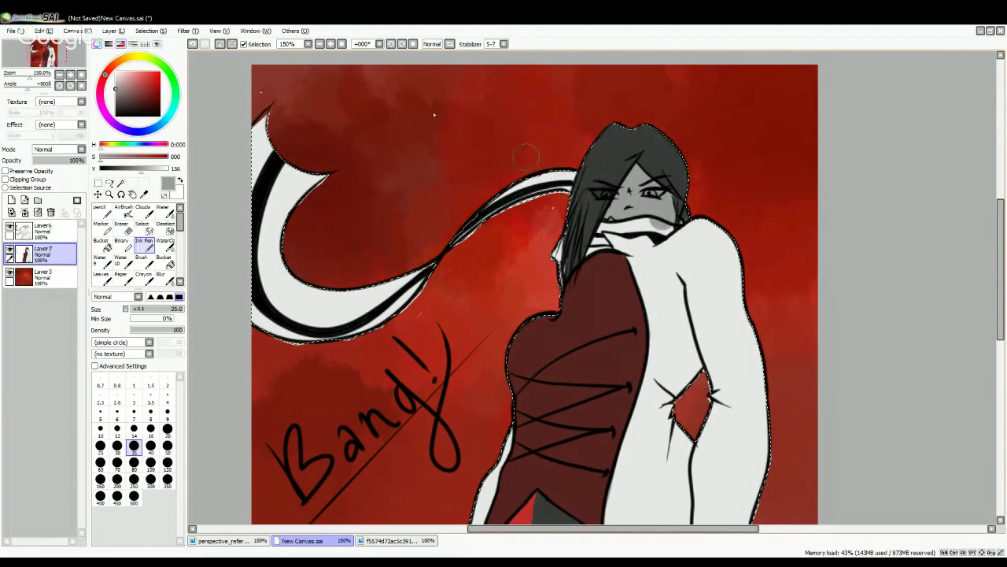
left_click(193, 44)
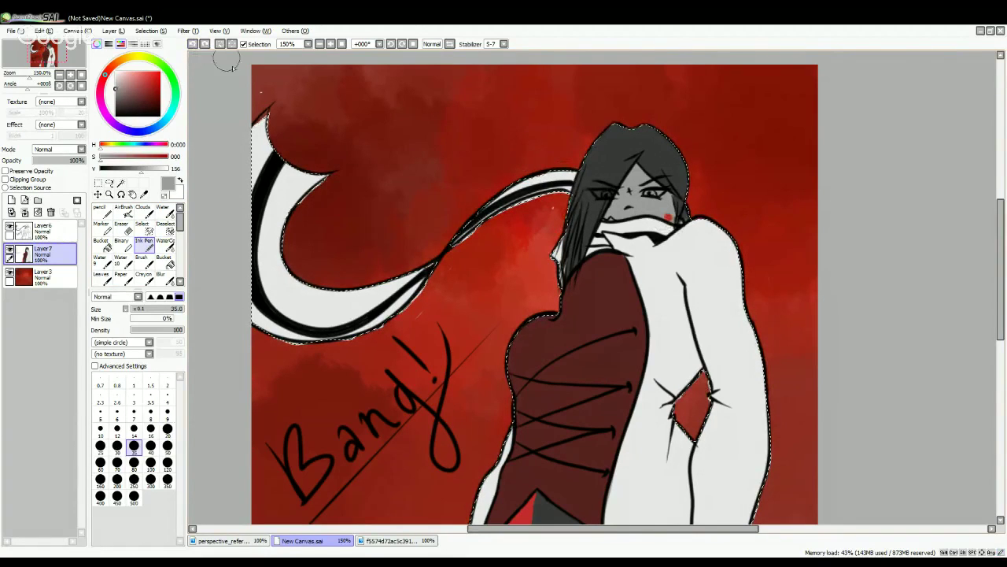
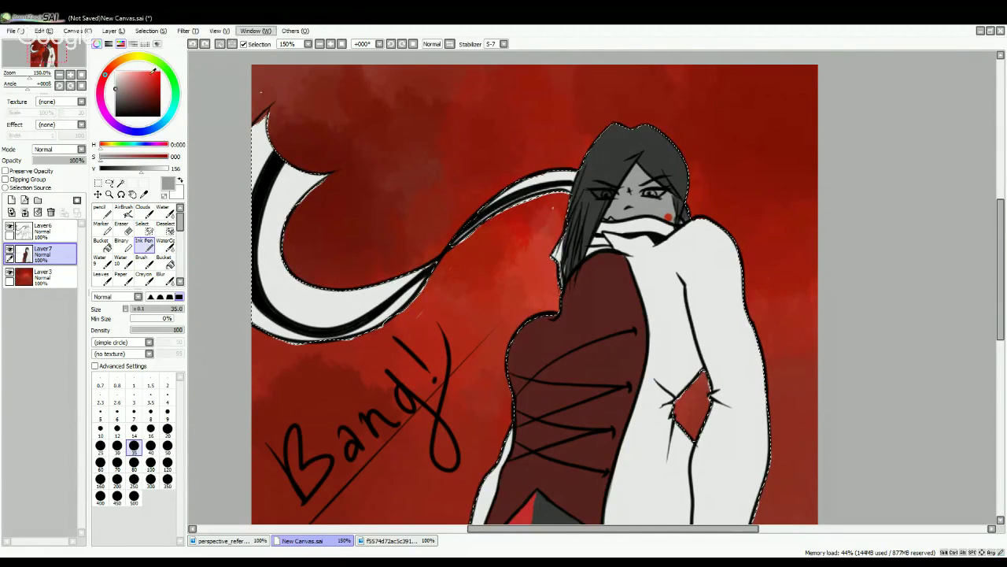
- Open d2a07d248e501737c3b06a4b5c0c39ec.jpg to sample its E000 Pale Fruit Pink swatch, value 244, and return to New Canvas.sai
left_click(12, 31)
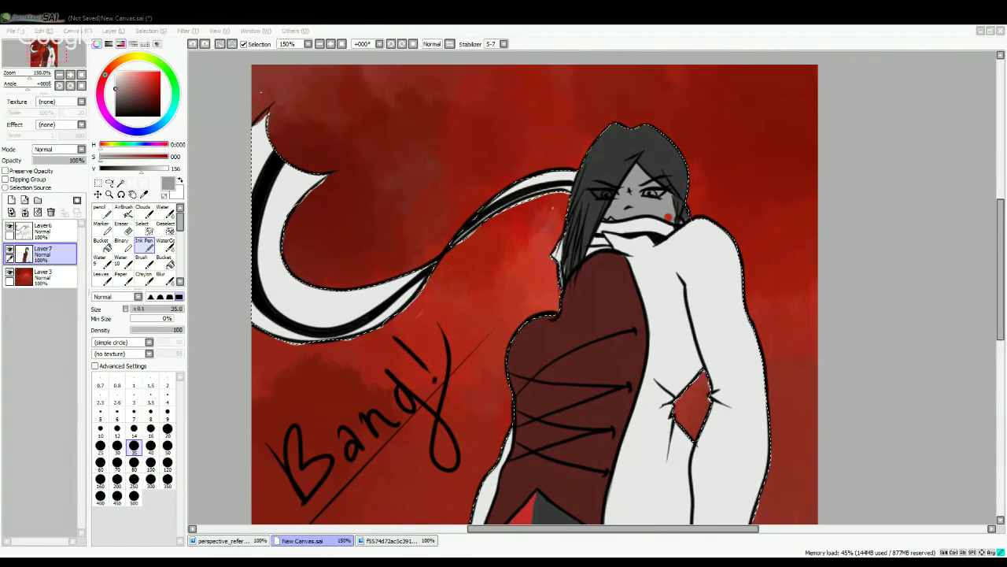
key("Return")
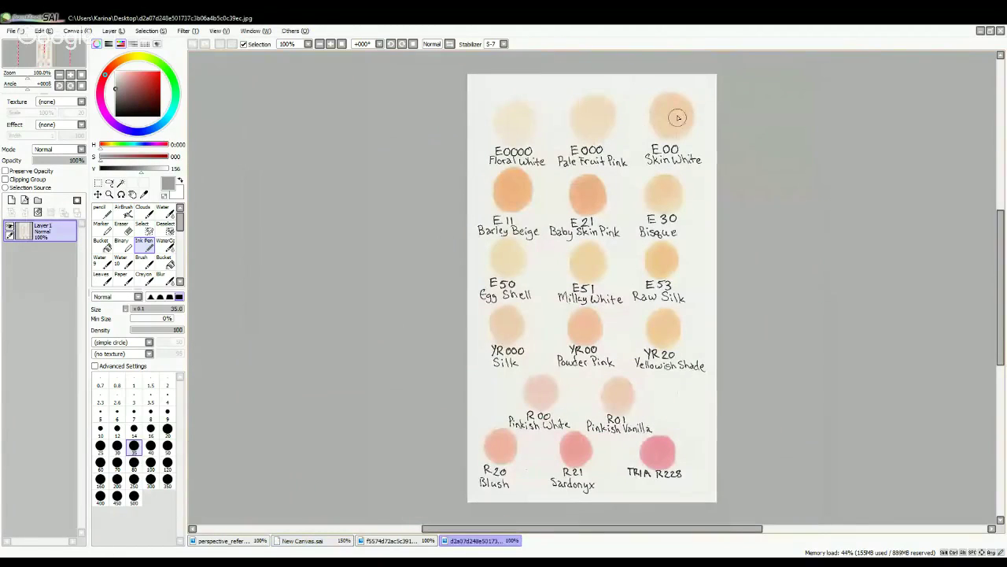
left_click(598, 111, "alt")
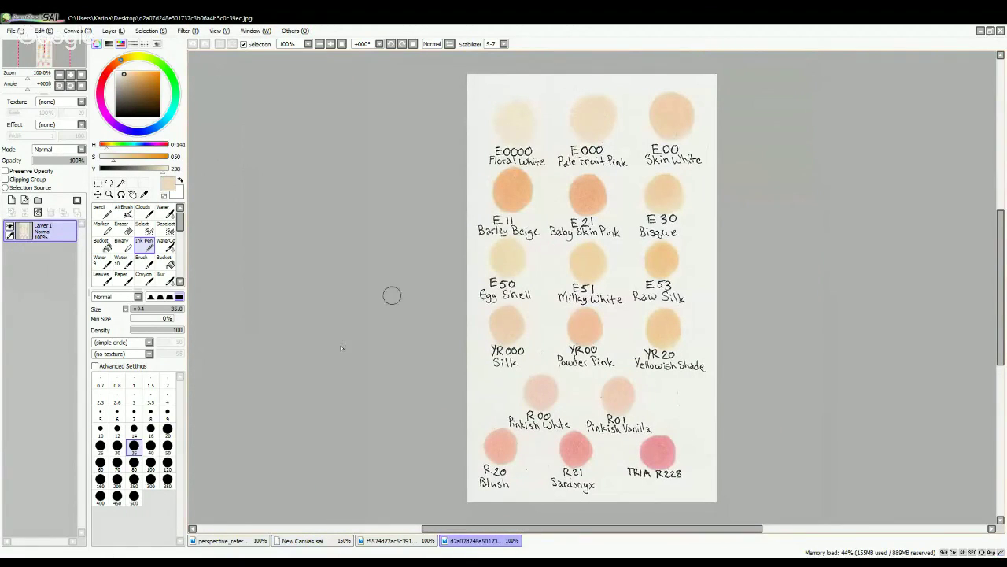
left_click(593, 124, "alt")
right_click(593, 123)
right_click(593, 120)
right_click(594, 122)
left_click(244, 542)
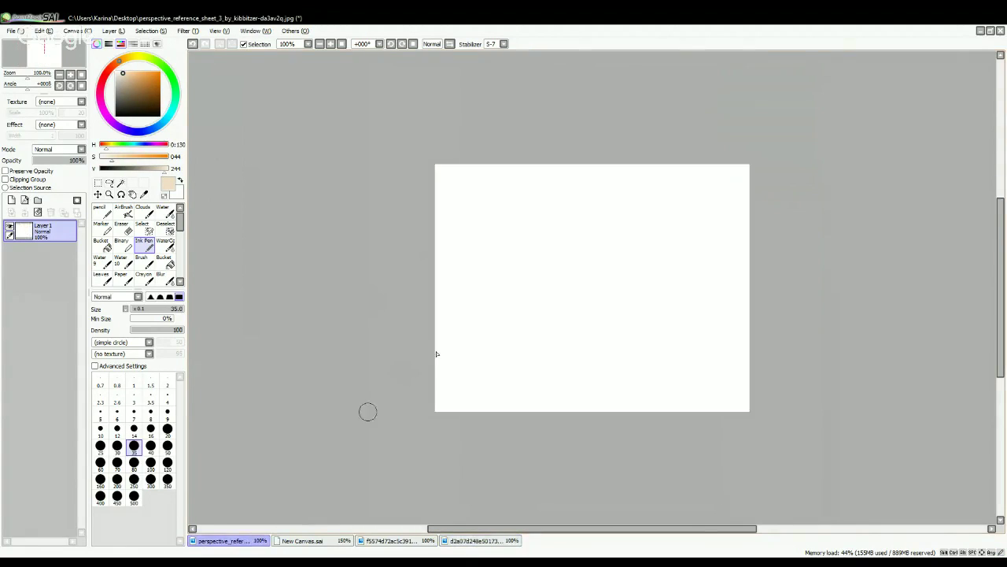
left_click(312, 542)
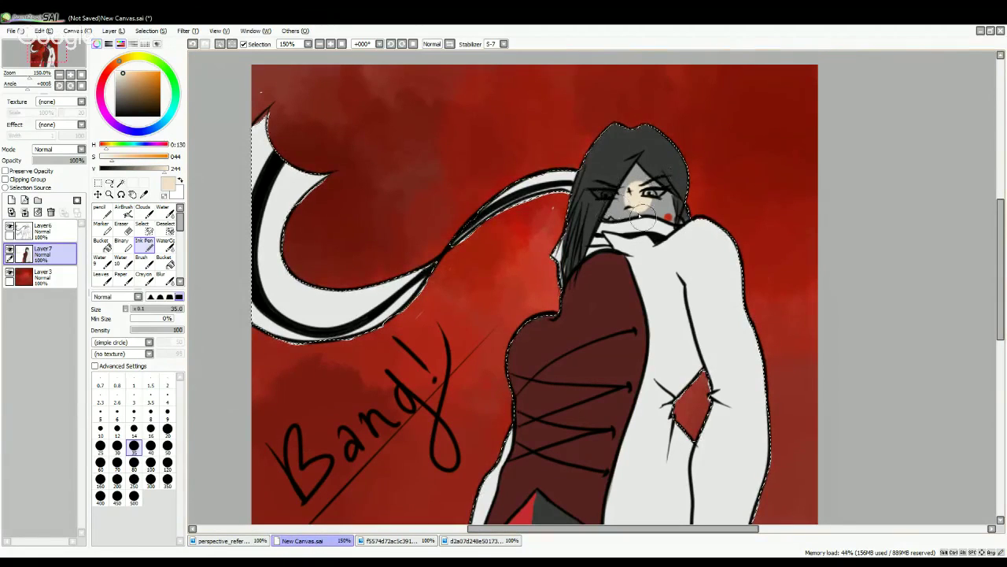
- Paint the remaining grey areas of the face in the pale skin tone using the Ink Pen at sizes 35 and 25
mouse_move(635, 205)
left_mouse_down()
mouse_move(650, 202)
mouse_move(669, 221)
mouse_move(653, 192)
left_mouse_up()
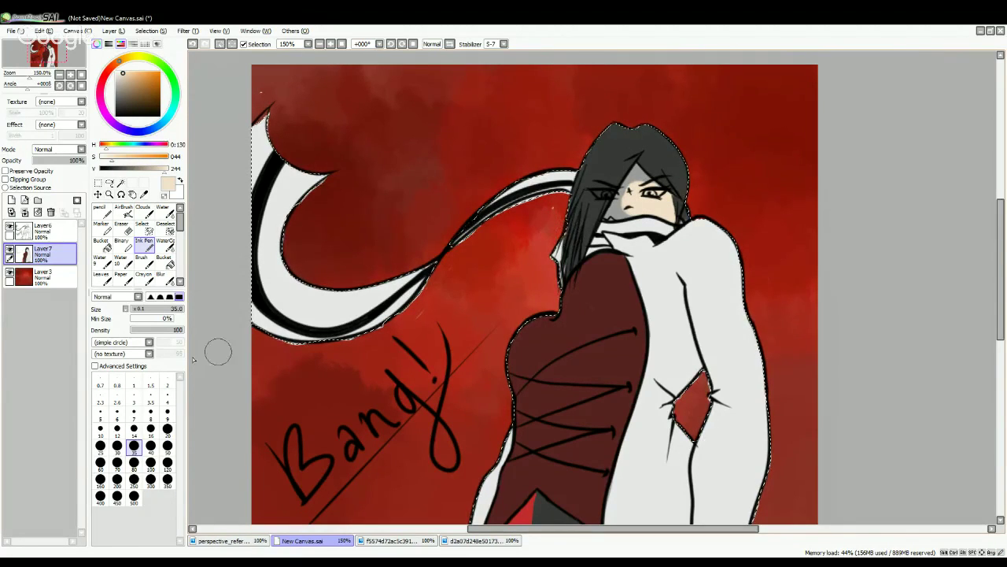
left_click(100, 446)
mouse_move(633, 193)
left_mouse_down()
mouse_move(641, 182)
mouse_move(606, 218)
mouse_move(631, 208)
left_mouse_up()
mouse_move(637, 171)
left_mouse_down()
mouse_move(666, 216)
mouse_move(666, 196)
mouse_move(666, 205)
left_mouse_up()
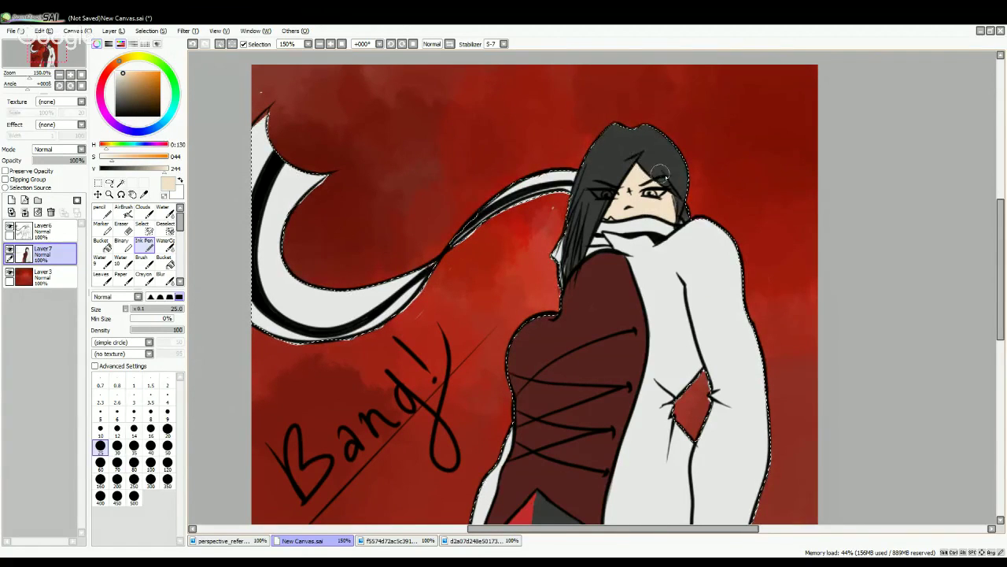
- Fill the grey areas of both hands below the coat cuffs with the pale skin tone
left_click_drag(1000, 225, 1000, 301)
mouse_move(683, 348)
left_mouse_down()
mouse_move(674, 374)
mouse_move(681, 347)
mouse_move(730, 349)
left_mouse_up()
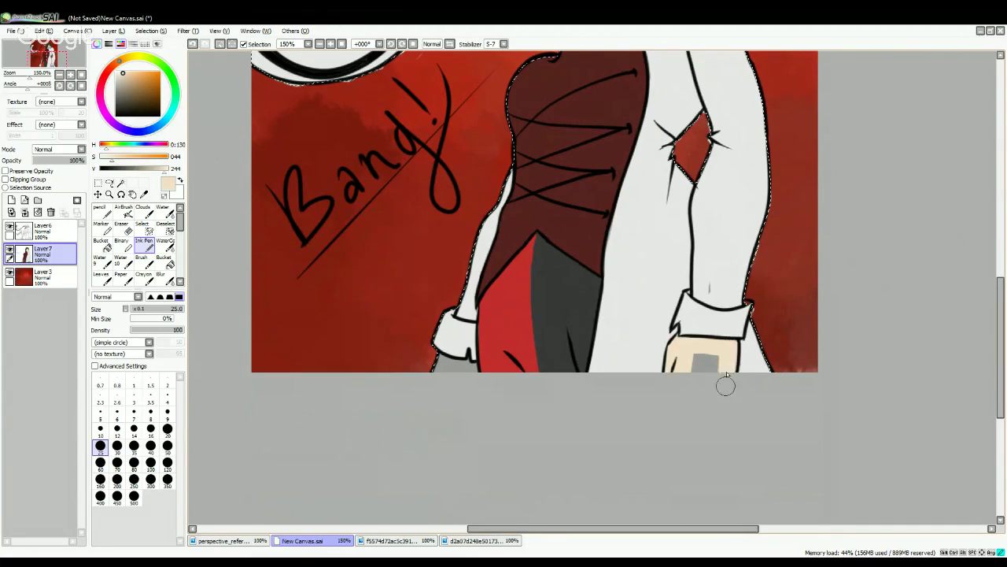
mouse_move(725, 385)
left_mouse_down()
mouse_move(723, 351)
mouse_move(690, 378)
left_mouse_up()
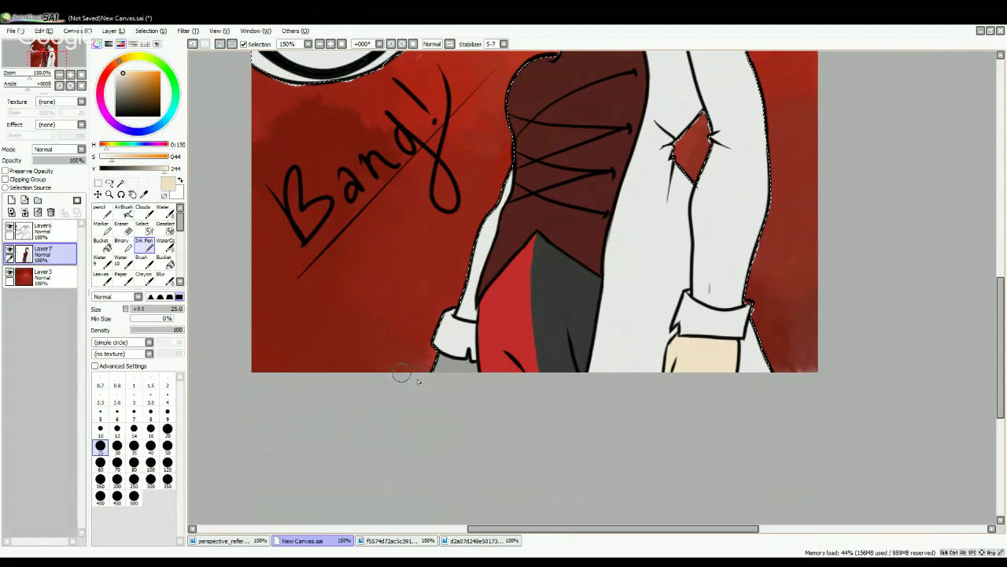
mouse_move(444, 366)
left_mouse_down()
mouse_move(437, 377)
mouse_move(449, 366)
mouse_move(469, 374)
left_mouse_up()
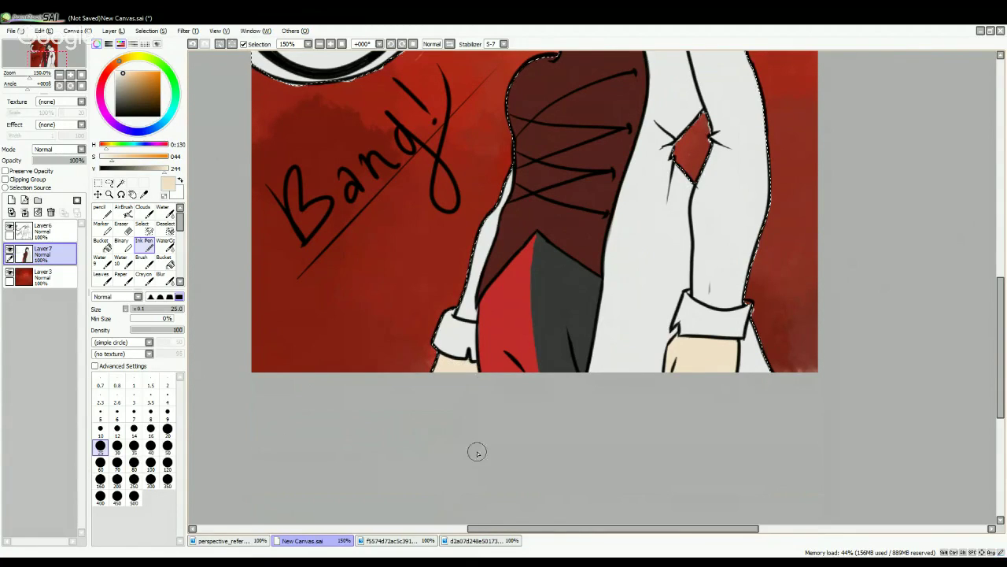
- Set the colour to pure white and paint the whites of the eyes with the Ink Pen at size 5
left_click_drag(1000, 288, 990, 239)
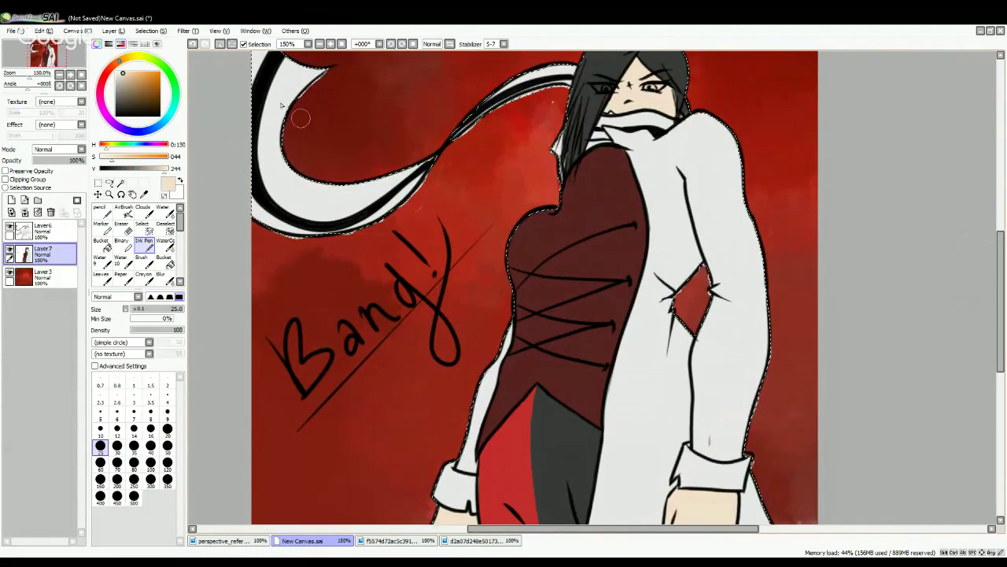
right_click(290, 86)
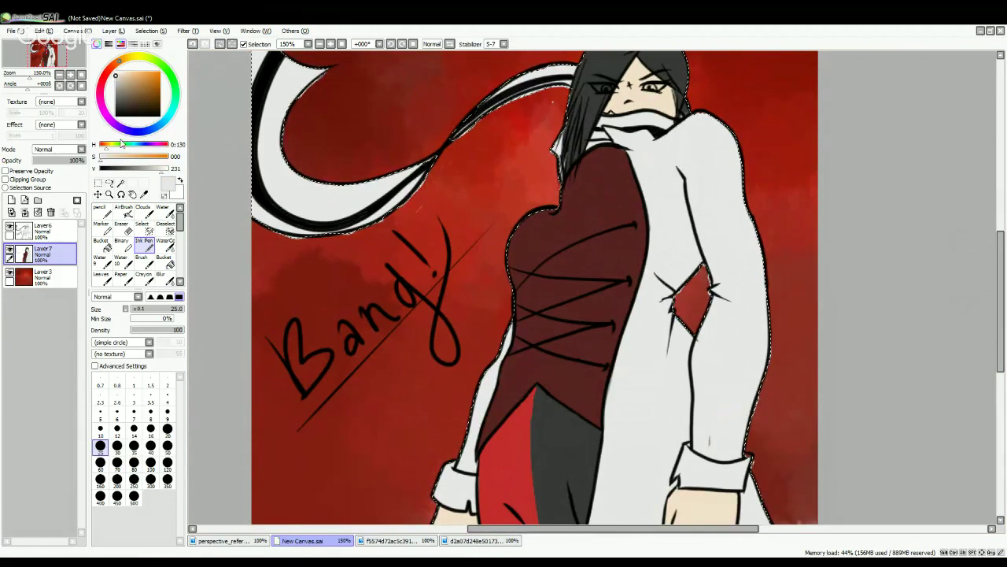
left_click(154, 168)
left_click_drag(155, 168, 147, 169)
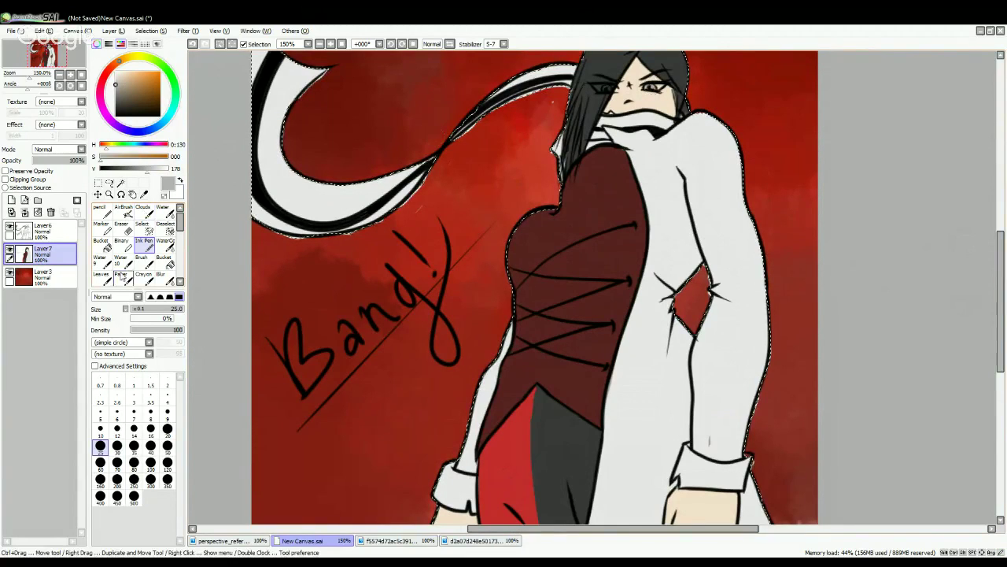
left_click(121, 227)
left_click(100, 410)
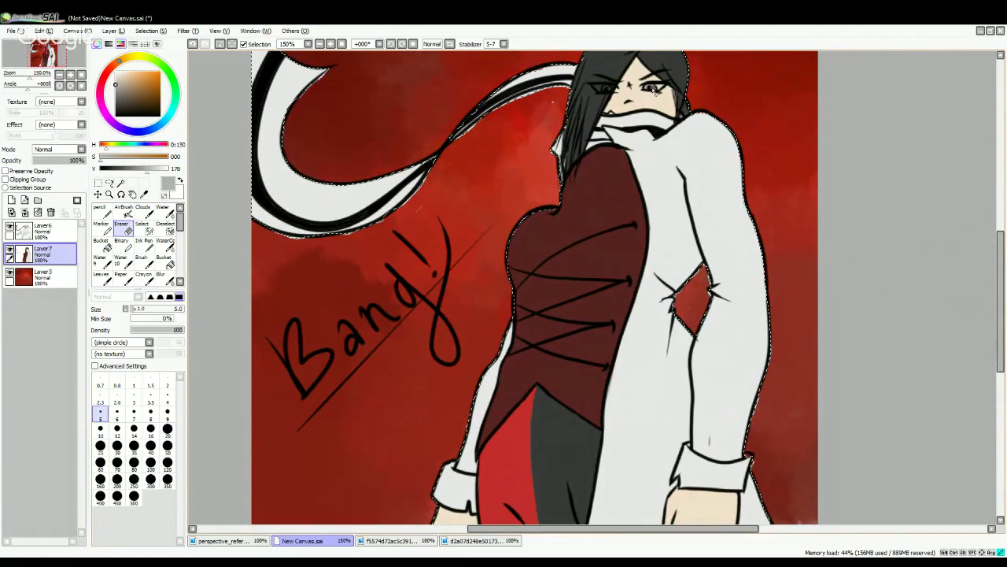
left_click(115, 71)
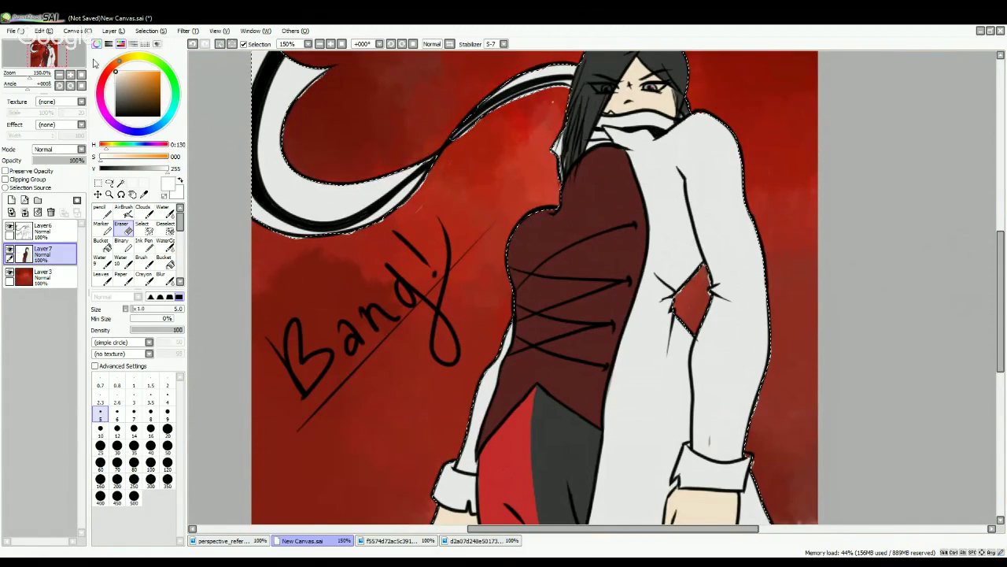
left_click(147, 245)
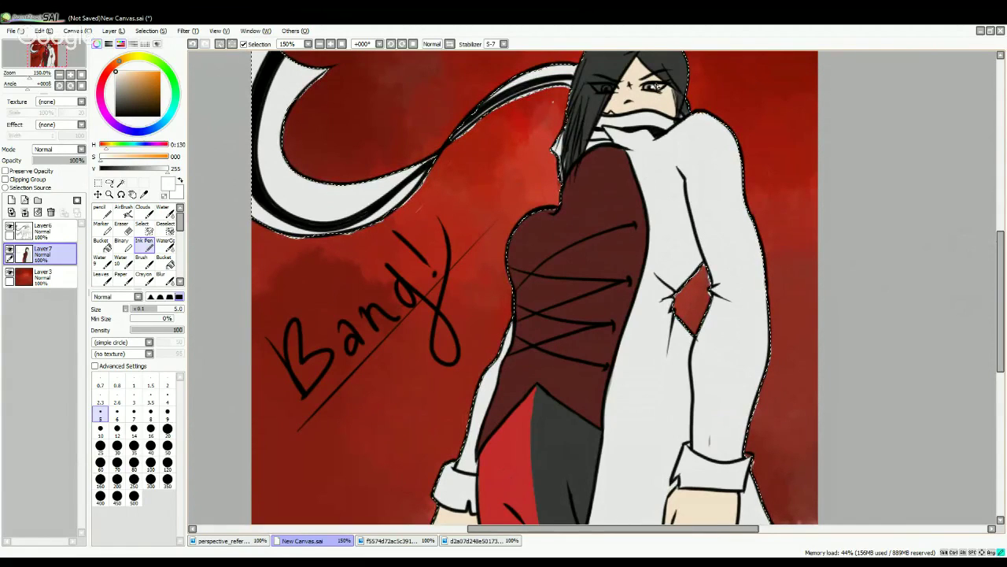
- Sample the background red for painting the mouth, and lighten it to saturation 111 and value 228
left_click(645, 152, "alt")
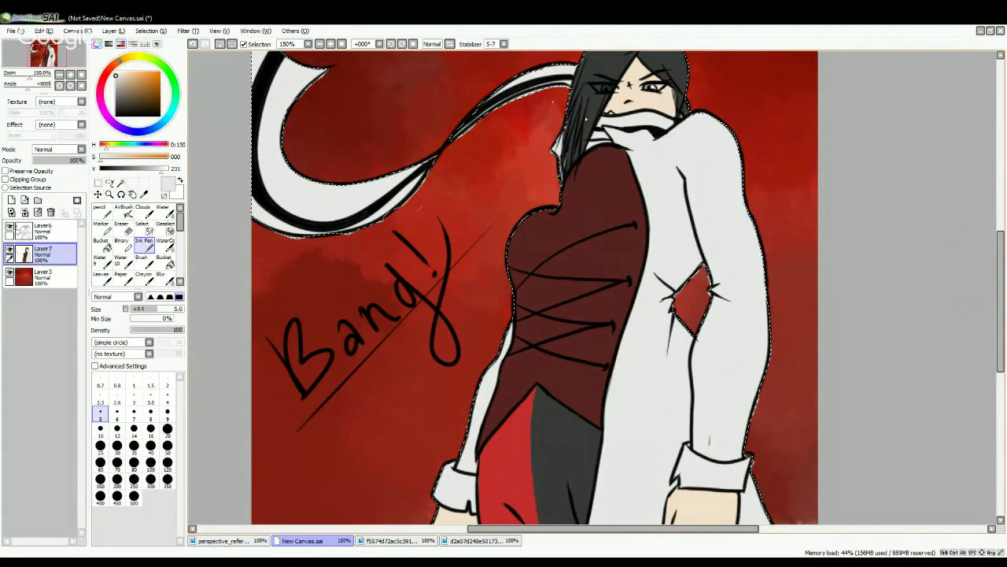
left_click(482, 116, "alt")
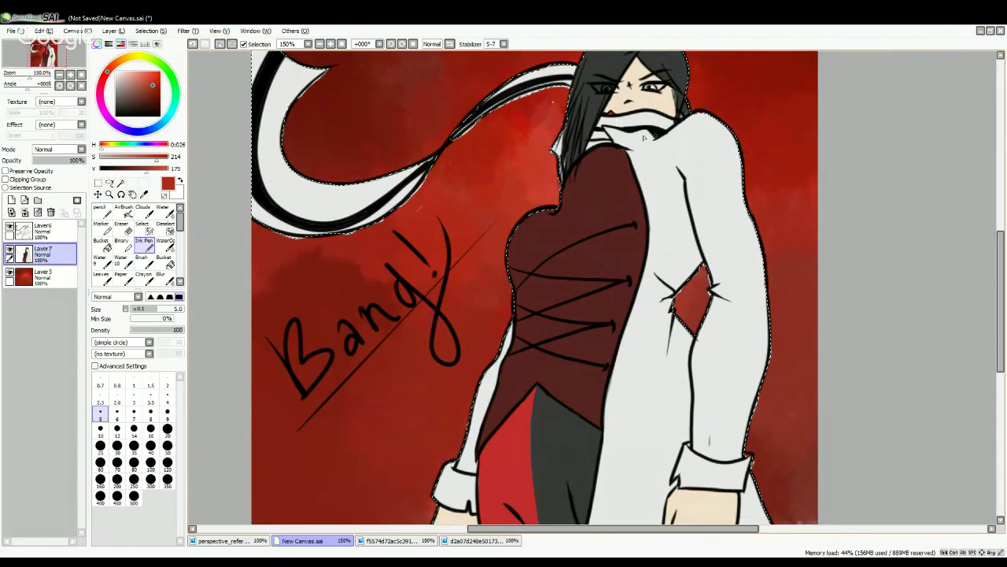
left_click(135, 76)
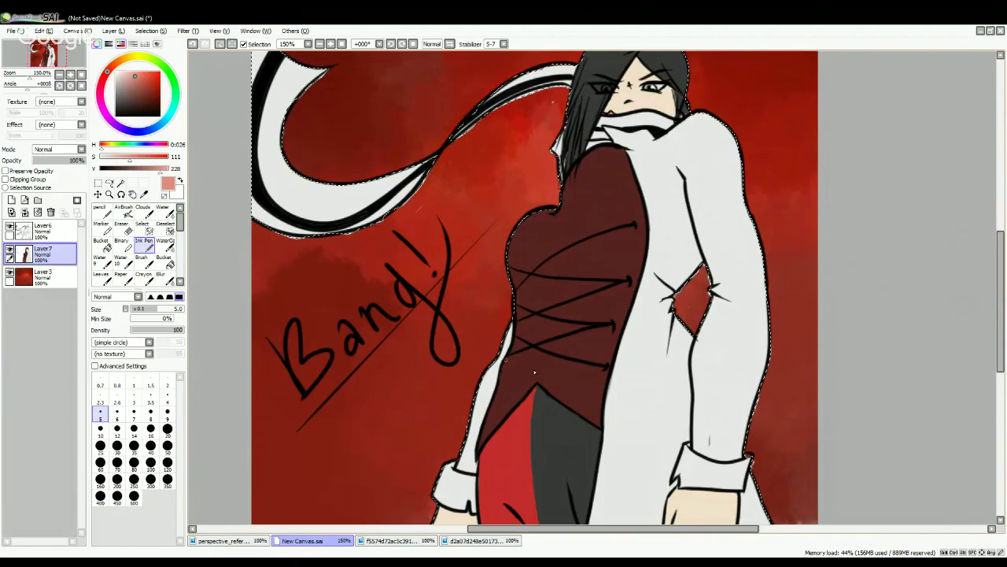
- Blend the border between the trousers' red and dark grey halves using the Water brush at size 30 with the Fuzzystatic shape
left_click_drag(1004, 243, 1003, 274)
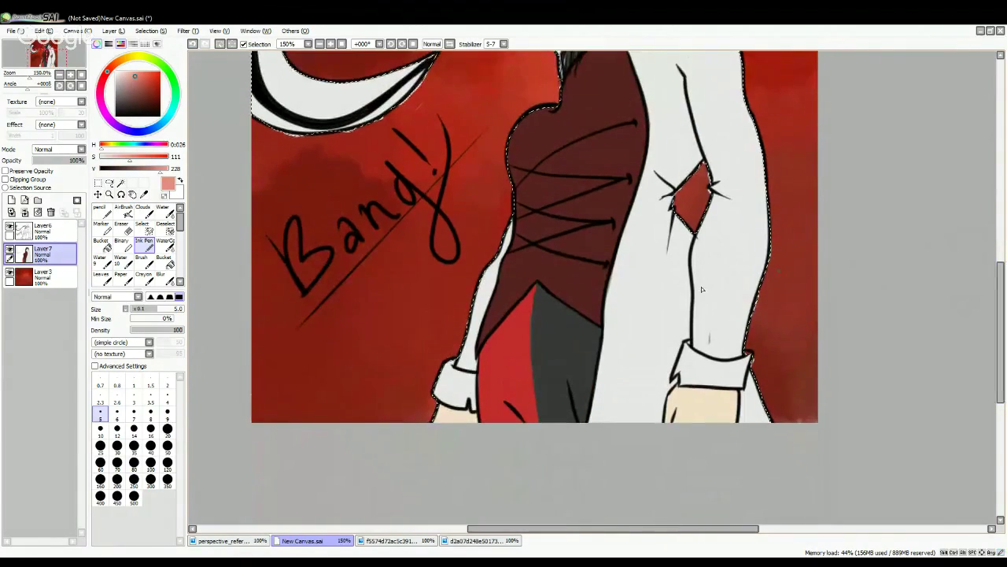
left_click(163, 214)
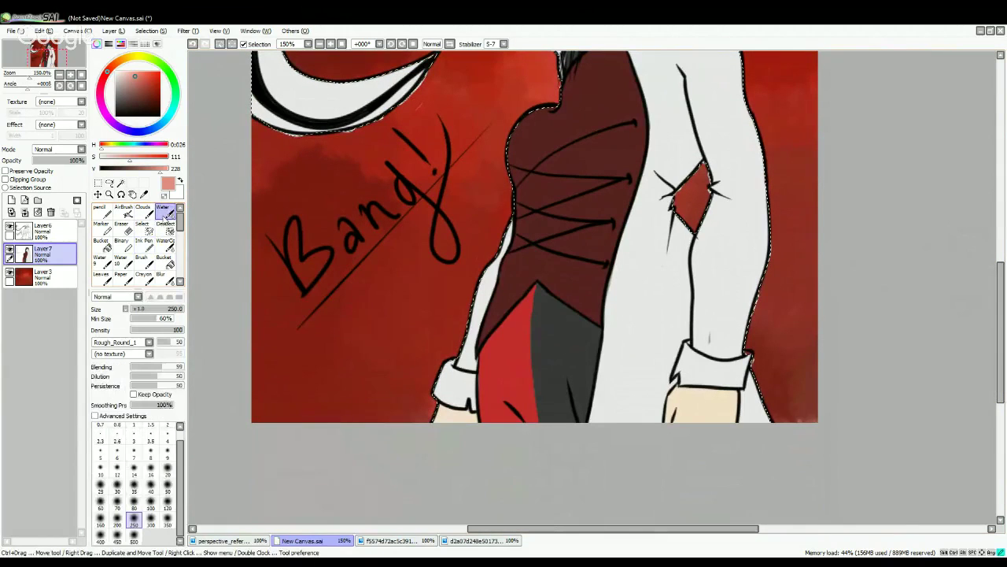
left_click(117, 488)
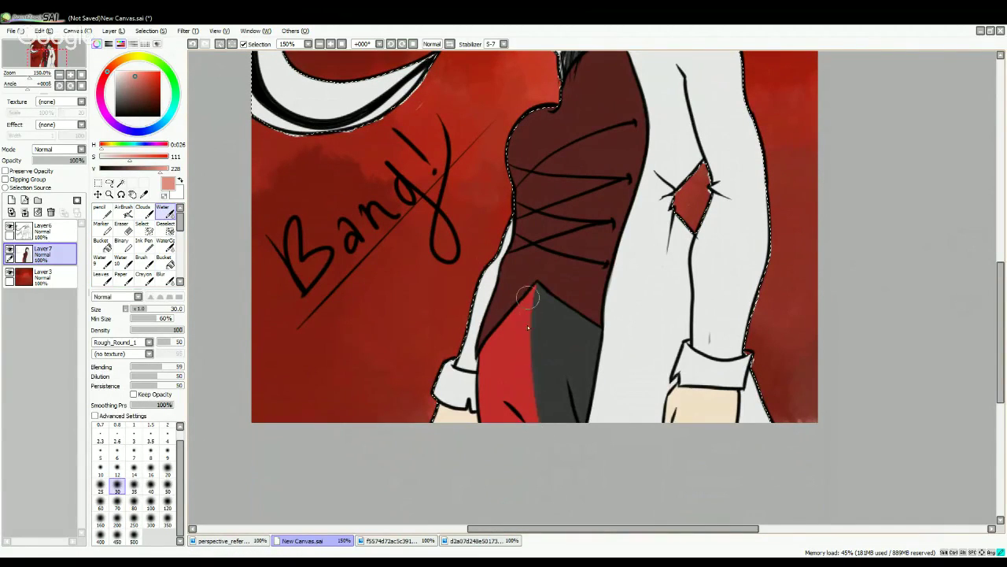
left_click_drag(529, 294, 558, 490)
left_click_drag(536, 291, 551, 429)
left_click(163, 209)
left_click(157, 358)
left_click_drag(533, 329, 541, 458)
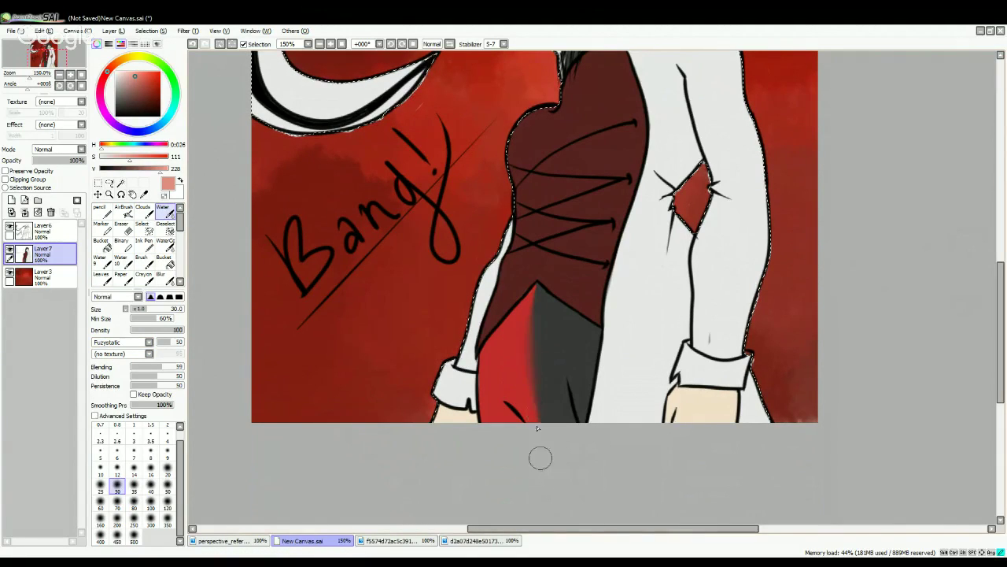
mouse_move(538, 328)
left_mouse_down()
mouse_move(546, 391)
mouse_move(525, 365)
mouse_move(517, 375)
mouse_move(535, 311)
left_mouse_up()
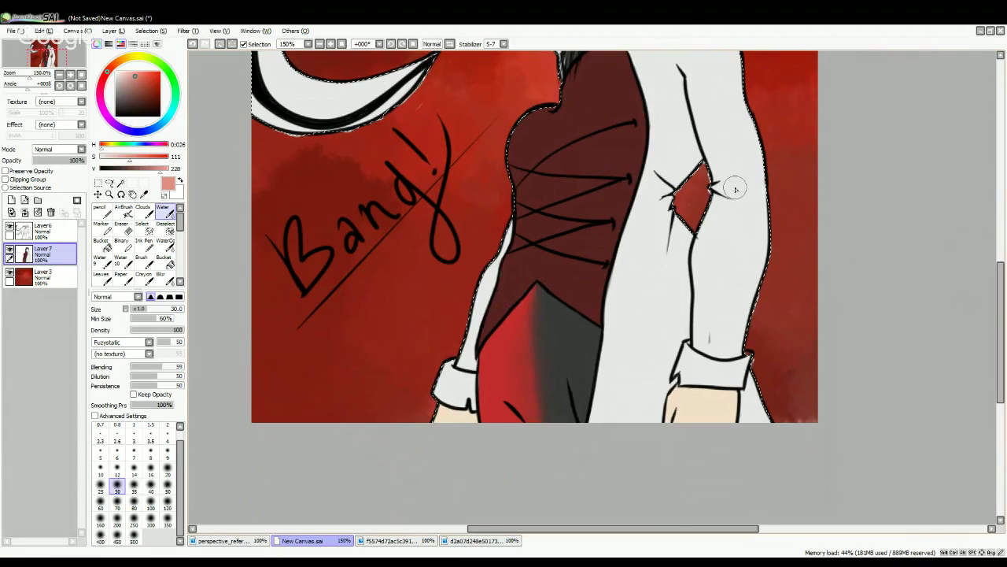
- Sample the vest's dark red, darken it to value 72, and outline shadow shapes on the upper vest with the size 5 Ink Pen
left_click(551, 135, "alt")
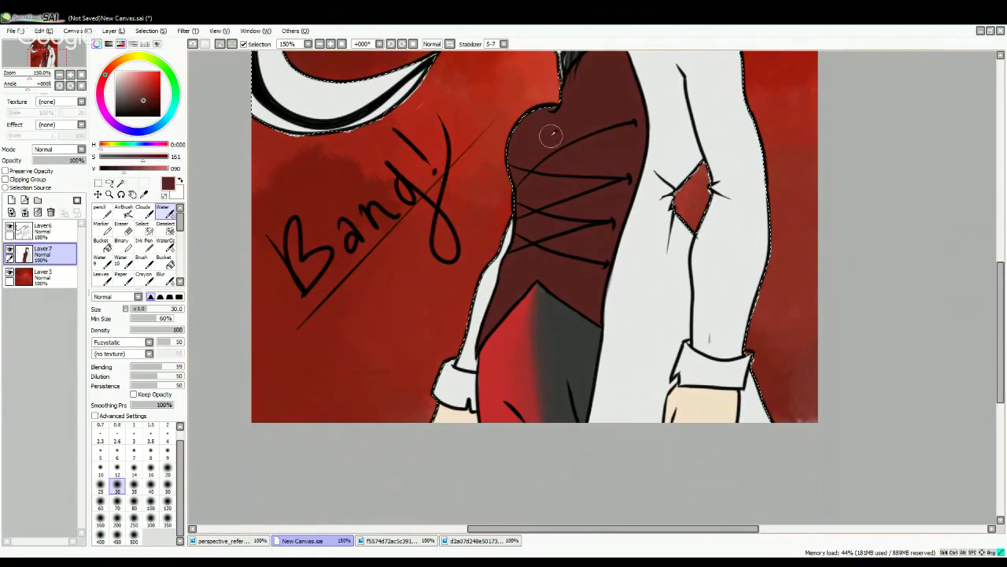
left_click(141, 157)
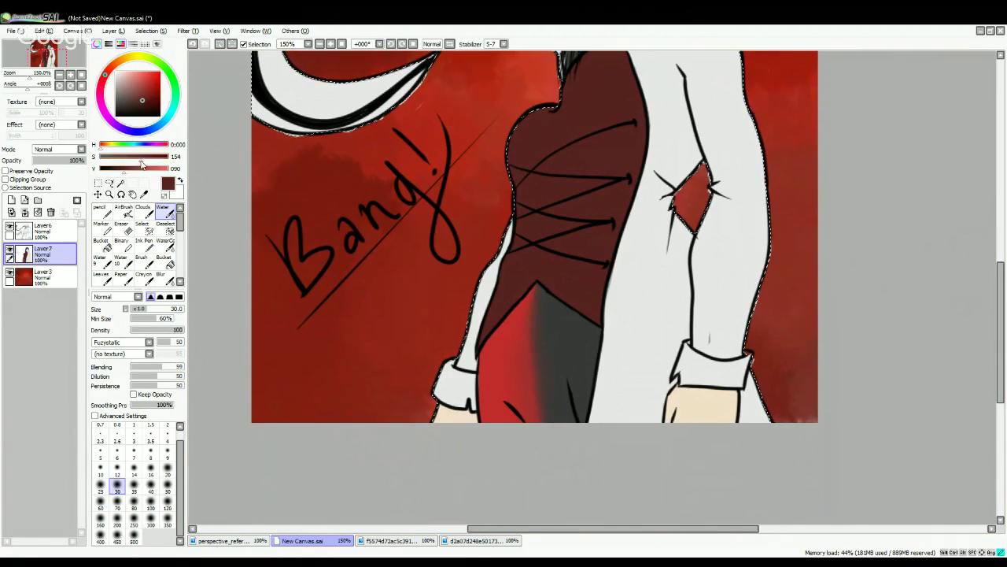
left_click_drag(142, 162, 143, 165)
left_click(143, 164)
left_click_drag(581, 112, 547, 115)
left_click_drag(126, 174, 120, 175)
left_click(145, 242)
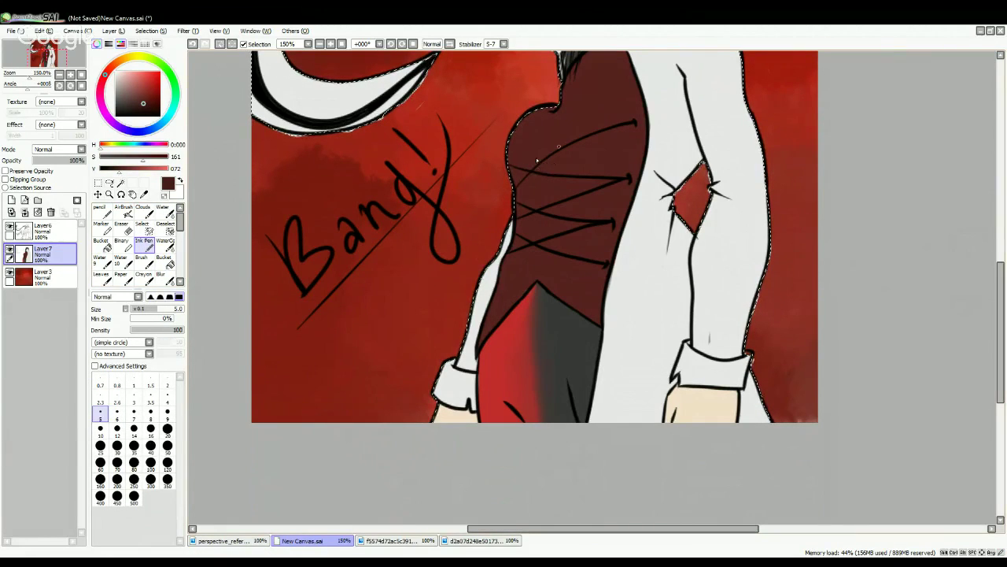
left_click_drag(1001, 280, 1001, 252)
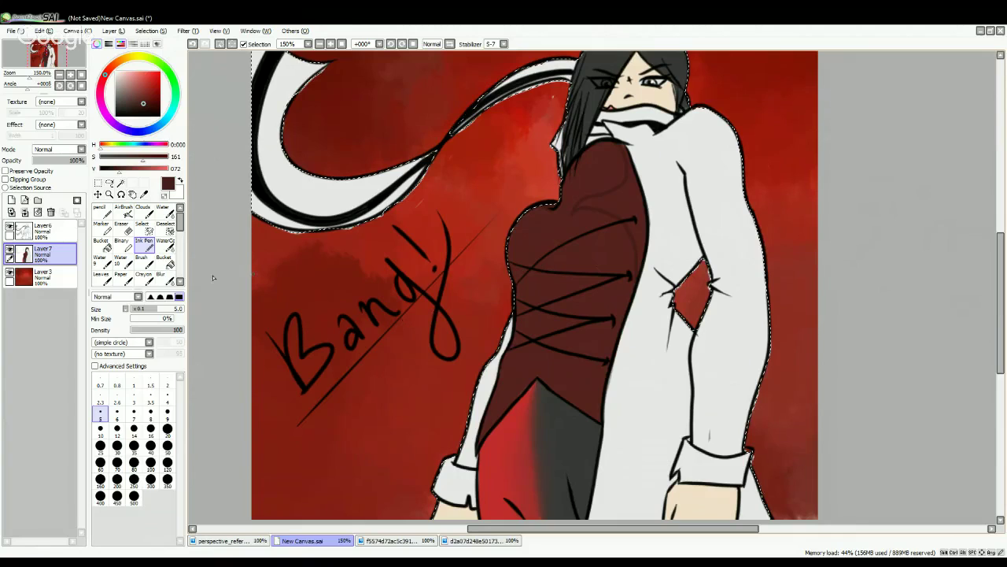
- Try to bucket-fill the upper vest's shadow area with the darker red, and undo the fill
left_click(167, 261)
left_click(634, 209)
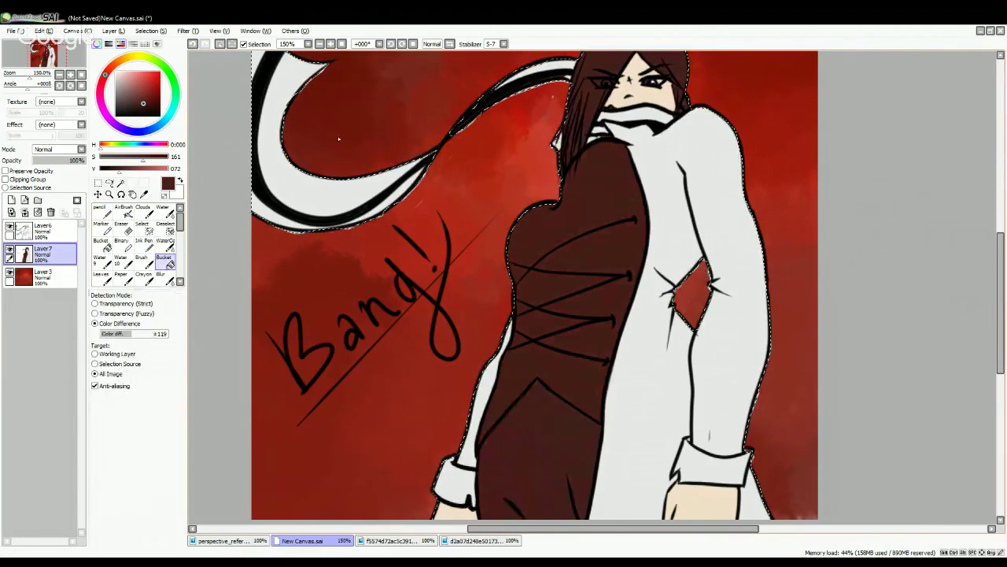
left_click(192, 44)
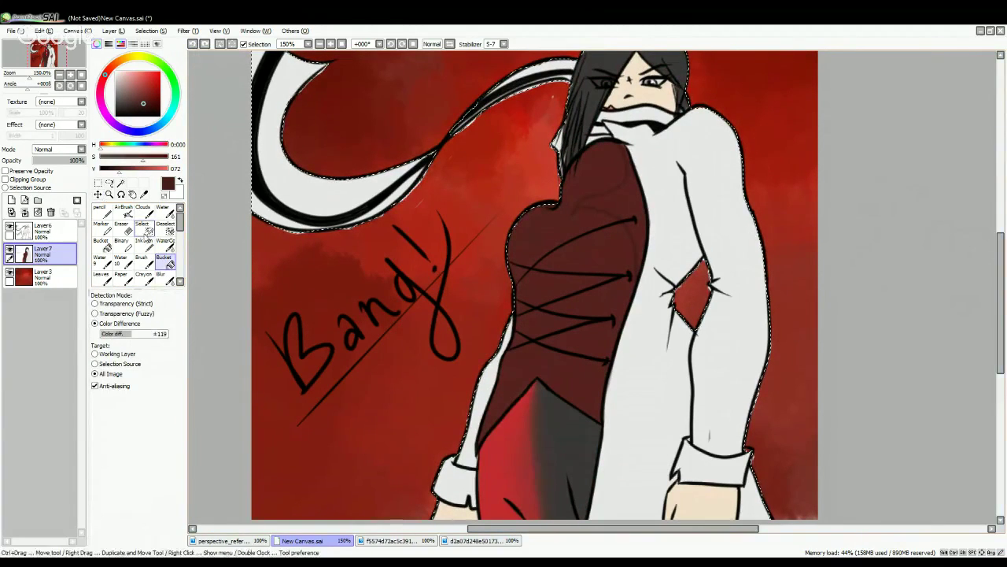
- Close the gaps in the upper vest's shadow outline with the Ink Pen and fill the enclosed area with the darker red
left_click(144, 243)
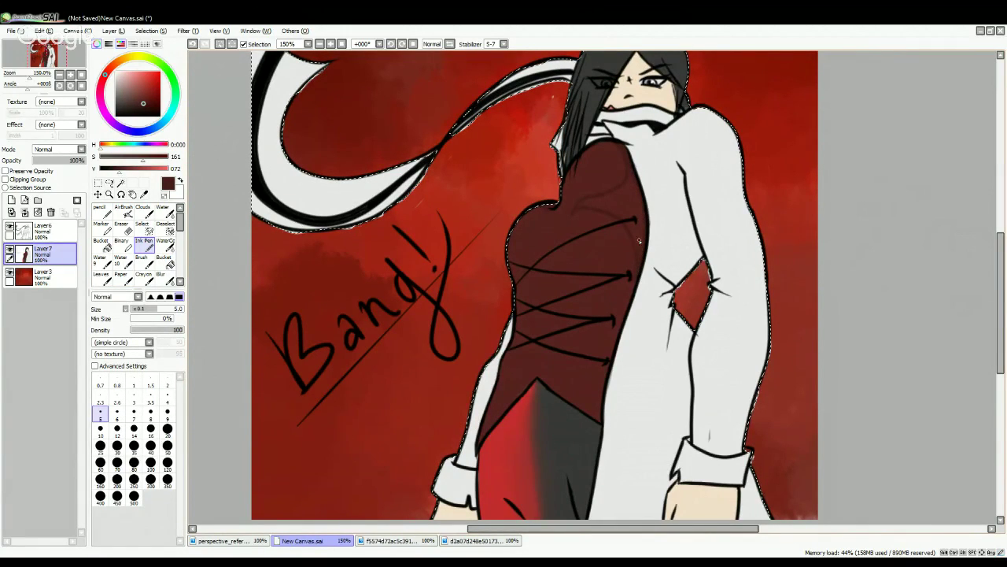
left_click(164, 260)
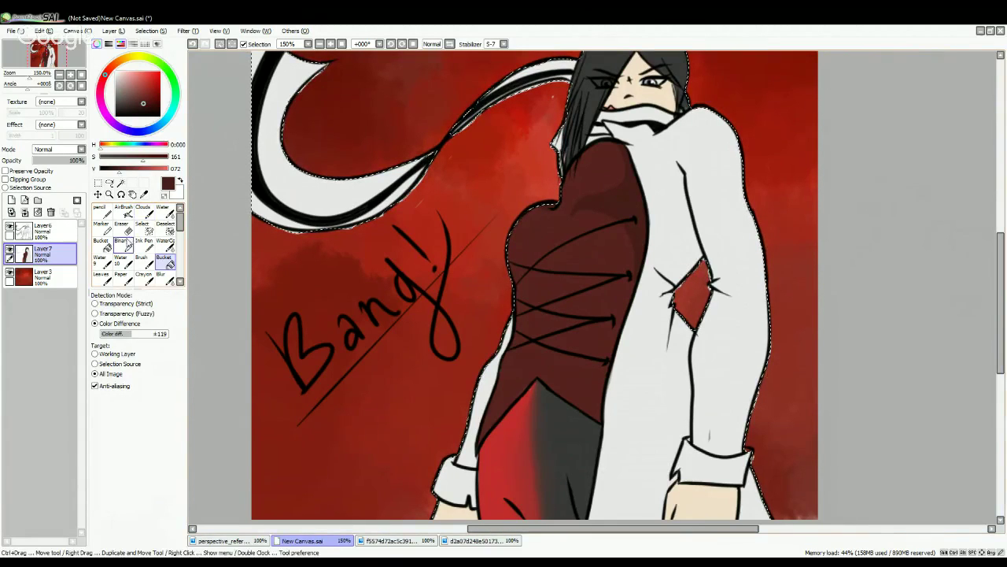
left_click(144, 240)
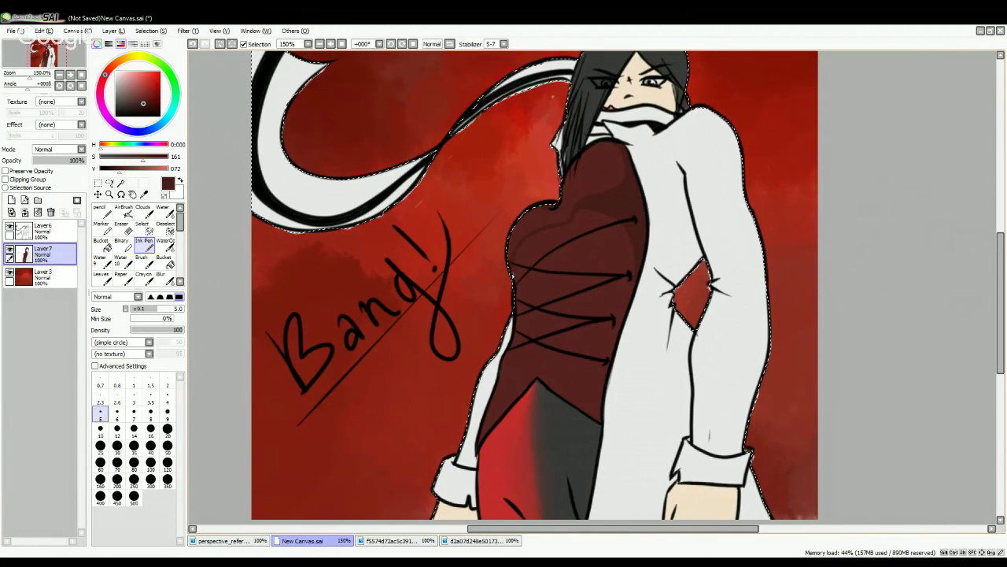
key("alt+Tab")
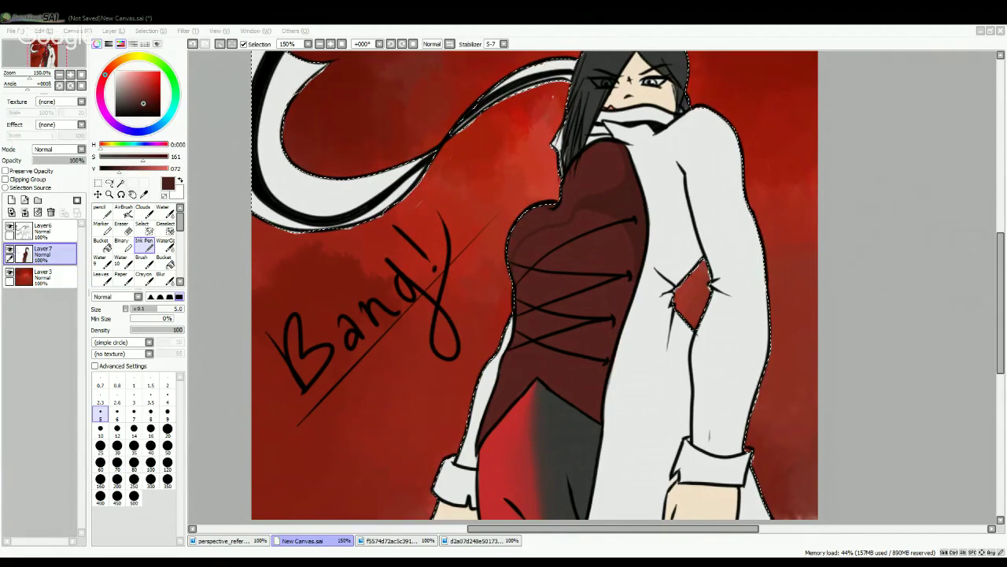
left_click(554, 329)
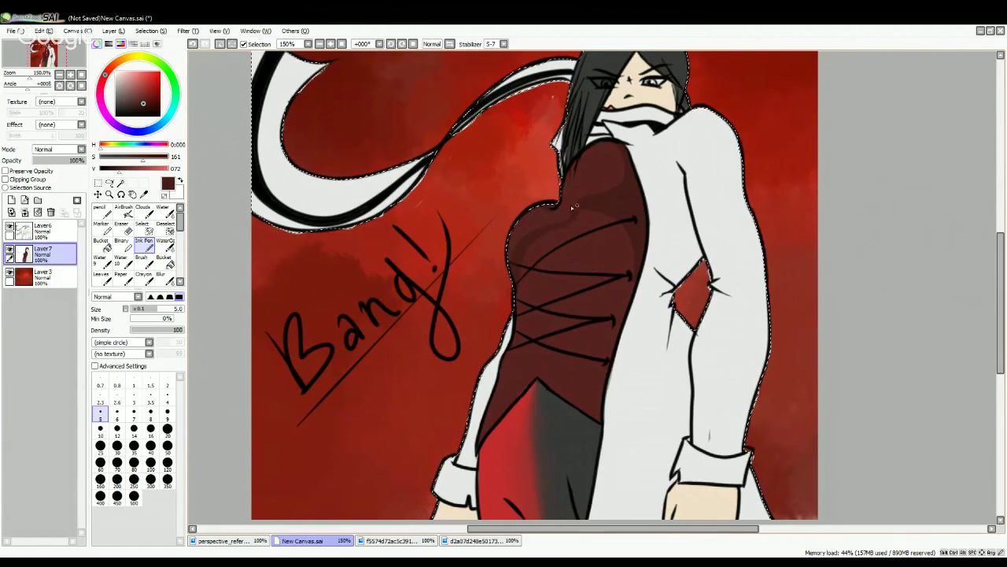
- Touch up the chest shadow's edge with the vest's base red, and draw more shadow along the vest's outer edge in the sampled darker red
right_click(596, 165)
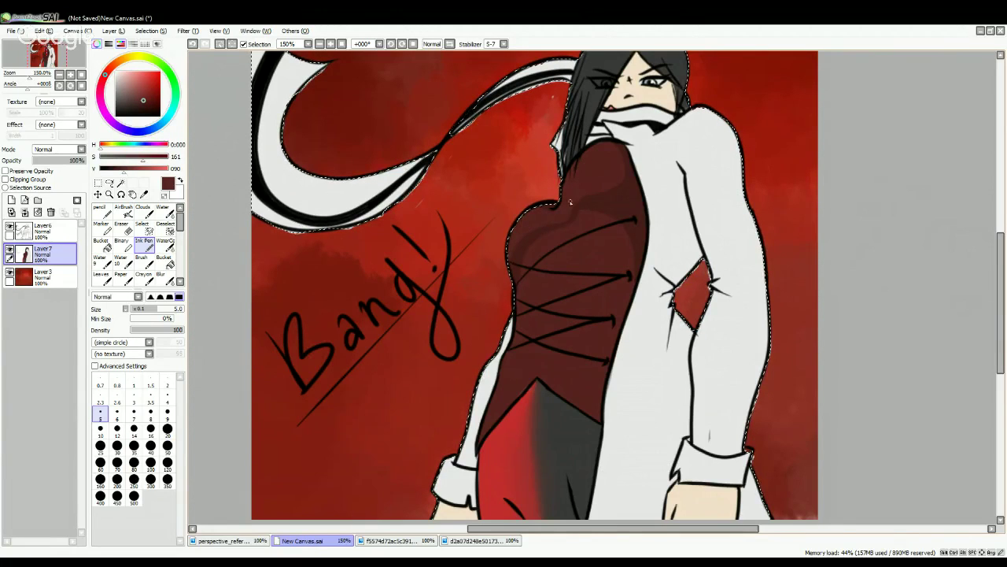
left_click_drag(573, 204, 573, 208)
left_click(520, 248, "alt")
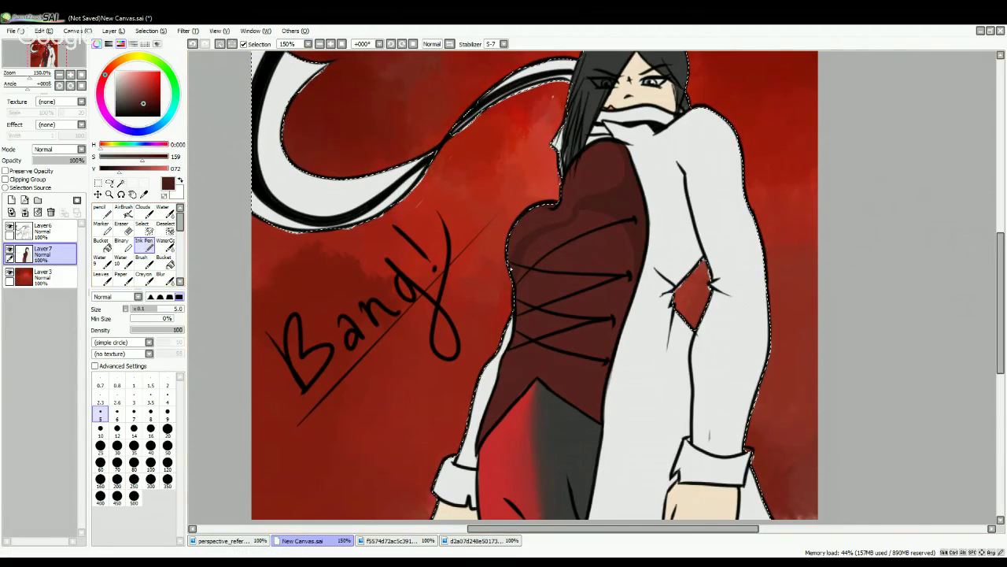
left_click_drag(517, 288, 521, 271)
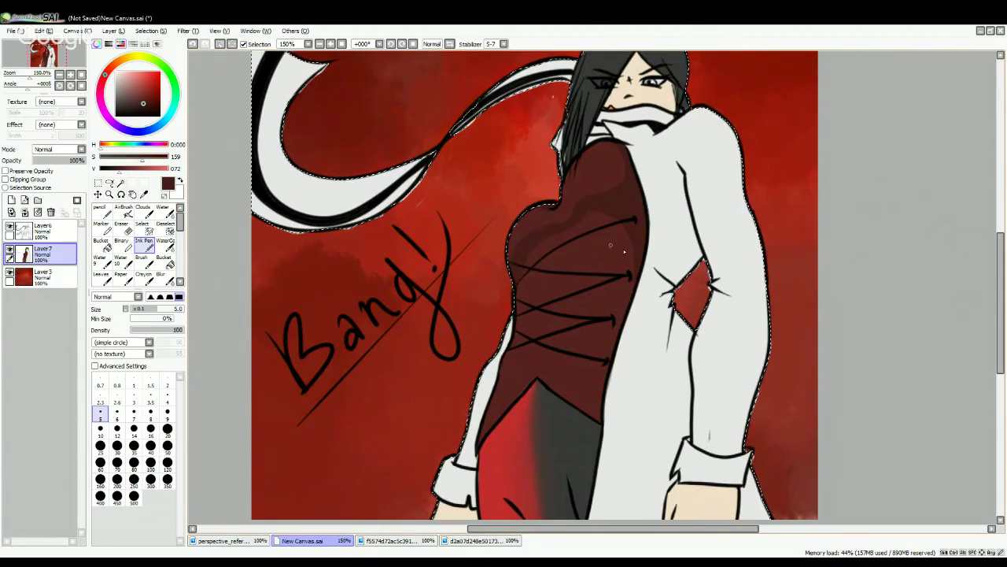
- Fill the outlined shadow areas on the vest with the darker red using the Bucket, and return to the Ink Pen
left_click(163, 277)
left_click(163, 262)
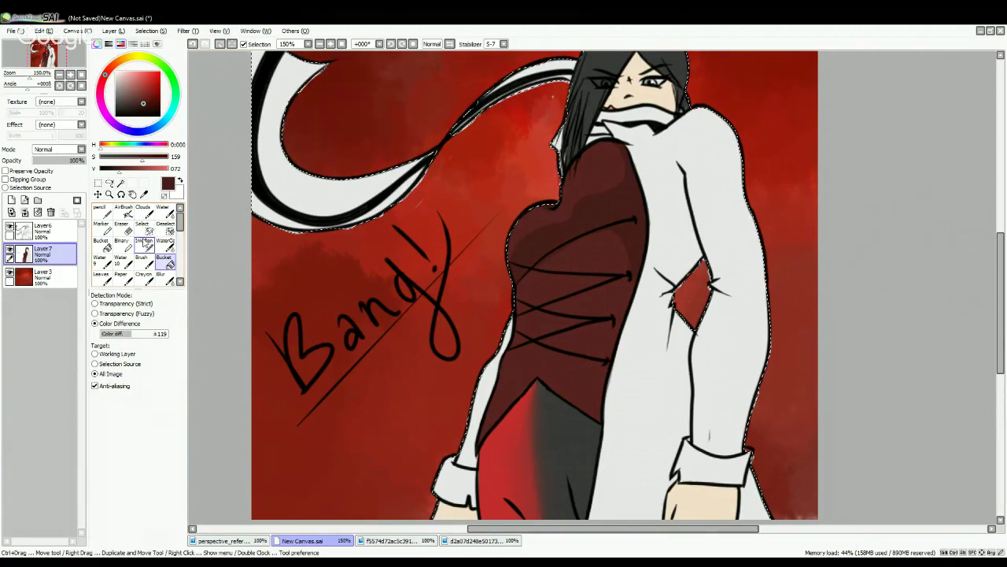
left_click(144, 242)
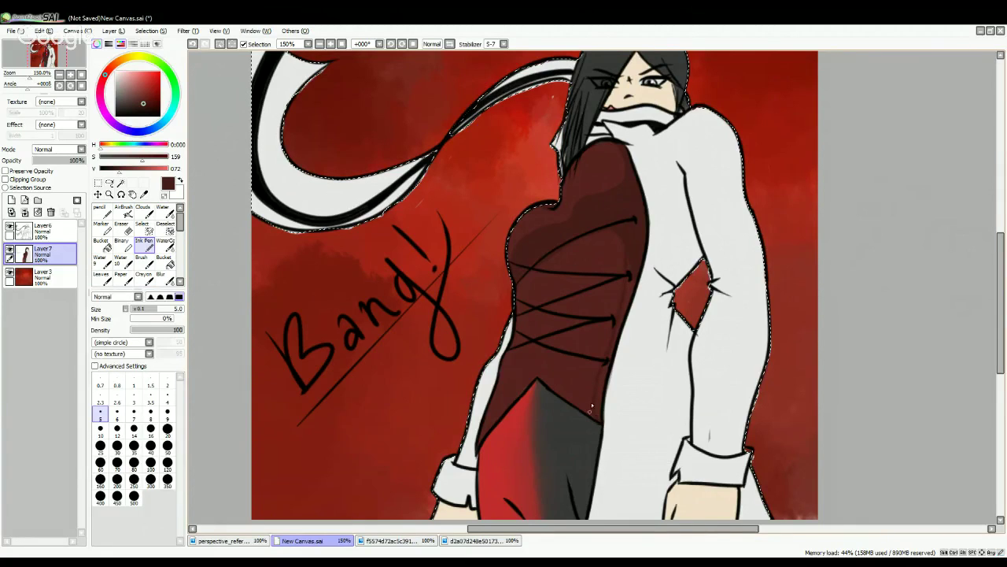
- Try to bucket-fill the vest's edge beside the coat opening with the darker red, and undo the fill
left_click(164, 259)
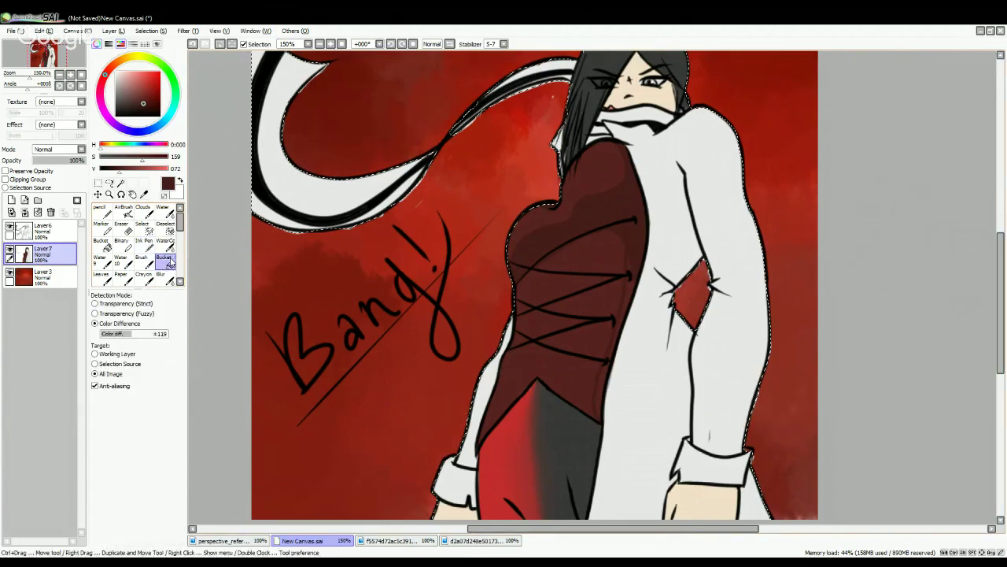
left_click(630, 292)
key("ctrl+z")
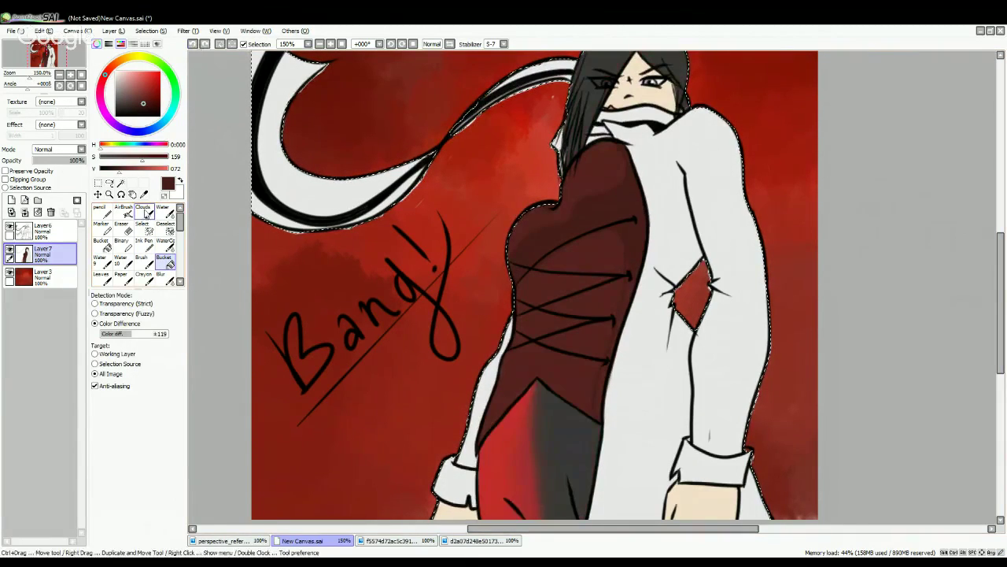
- Add darker red shading along the vest's lower edge, alternating Ink Pen outlines with Bucket fills
left_click(145, 246)
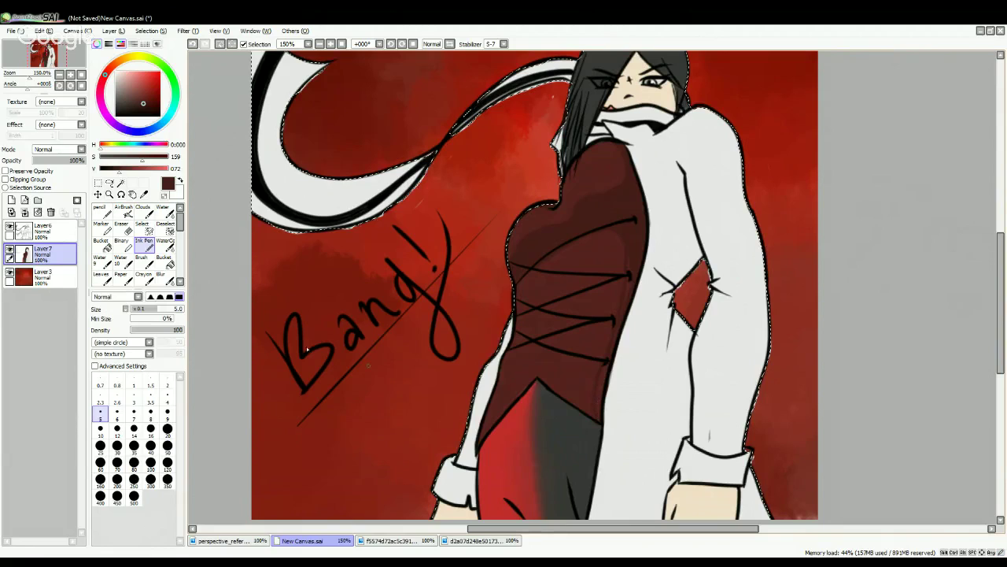
left_click(163, 260)
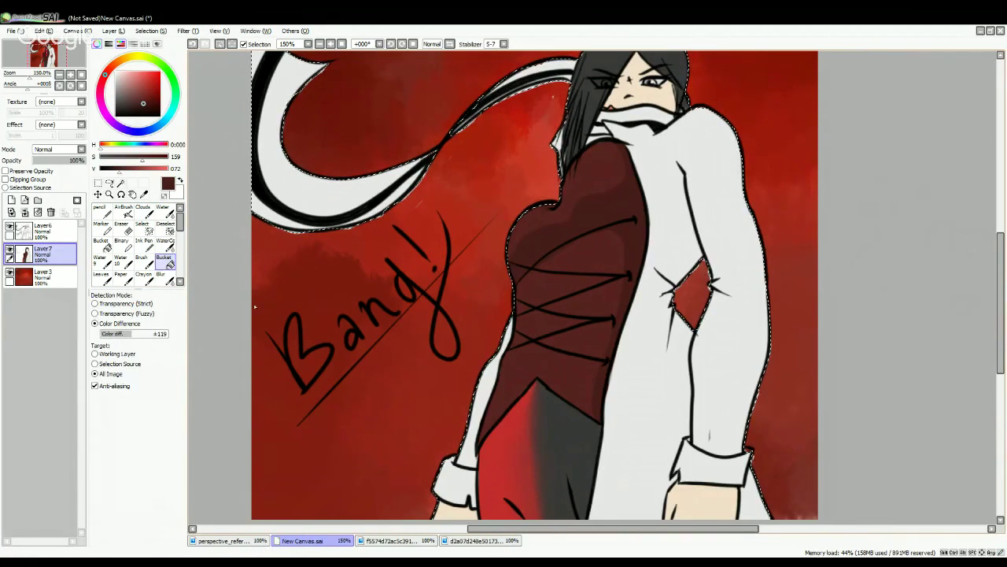
left_click(144, 244)
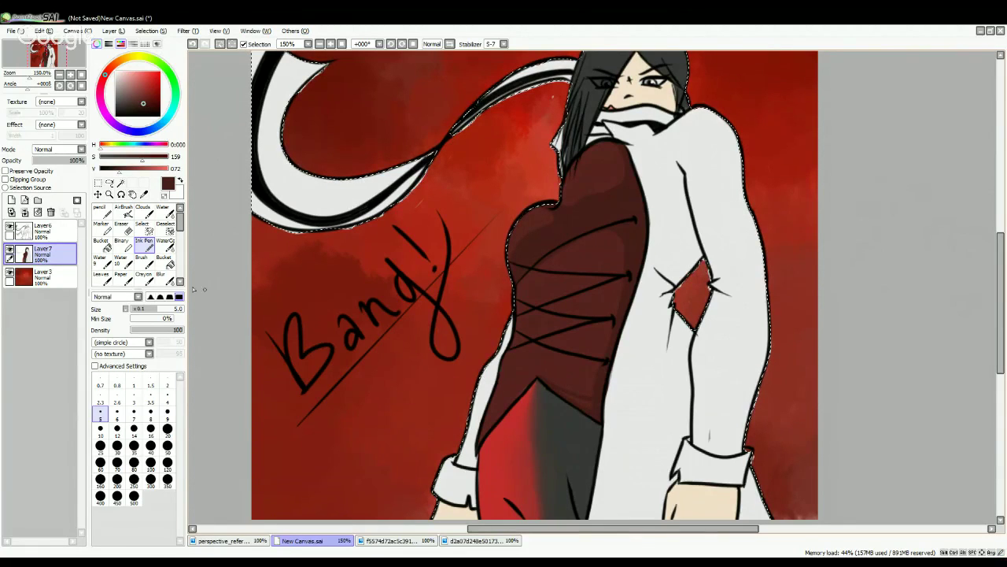
left_click(163, 260)
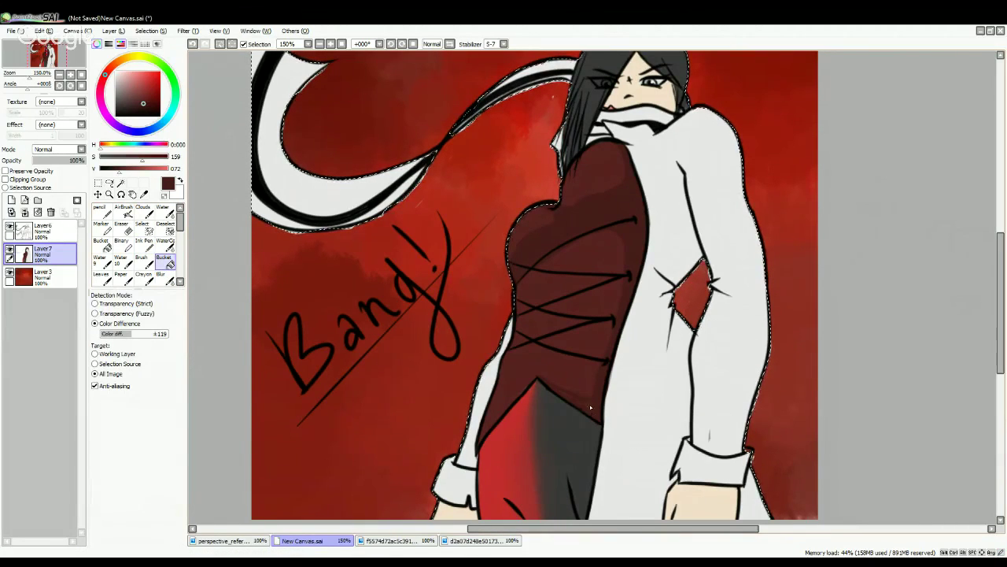
left_click(144, 244)
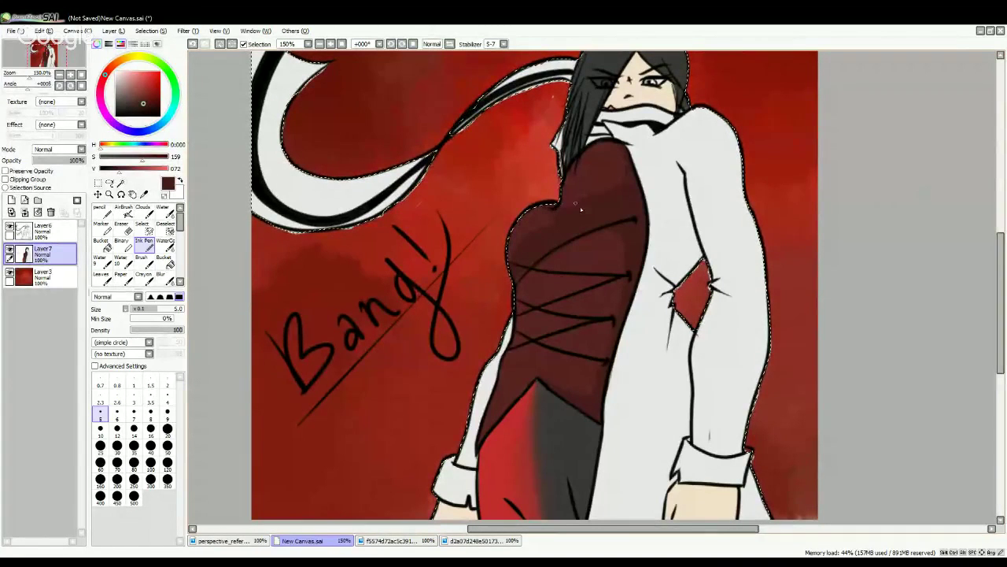
- Sample the trousers' grey, darken it to value 30, and outline and bucket-fill a fold shadow on the grey leg
right_click(561, 422)
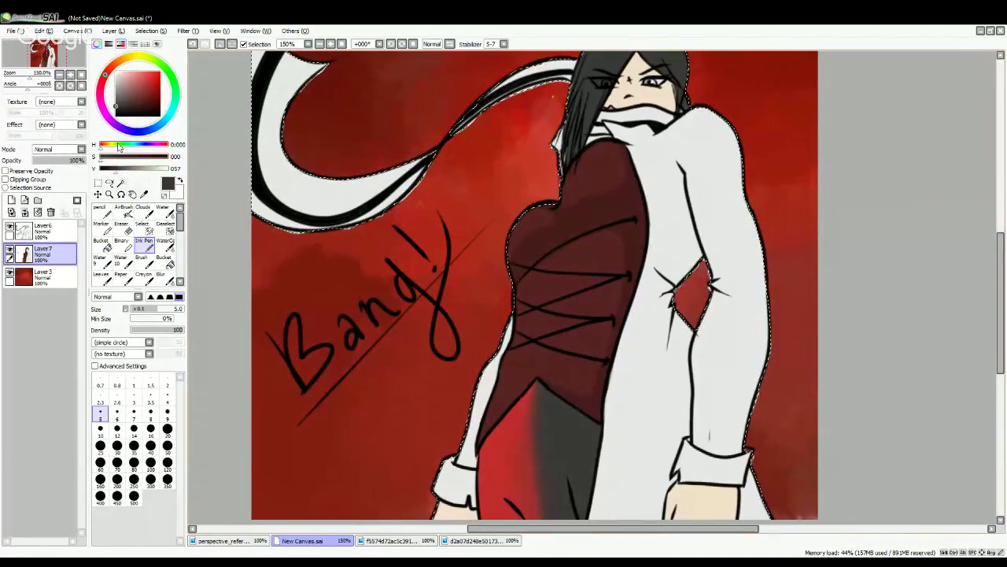
left_click_drag(116, 171, 107, 173)
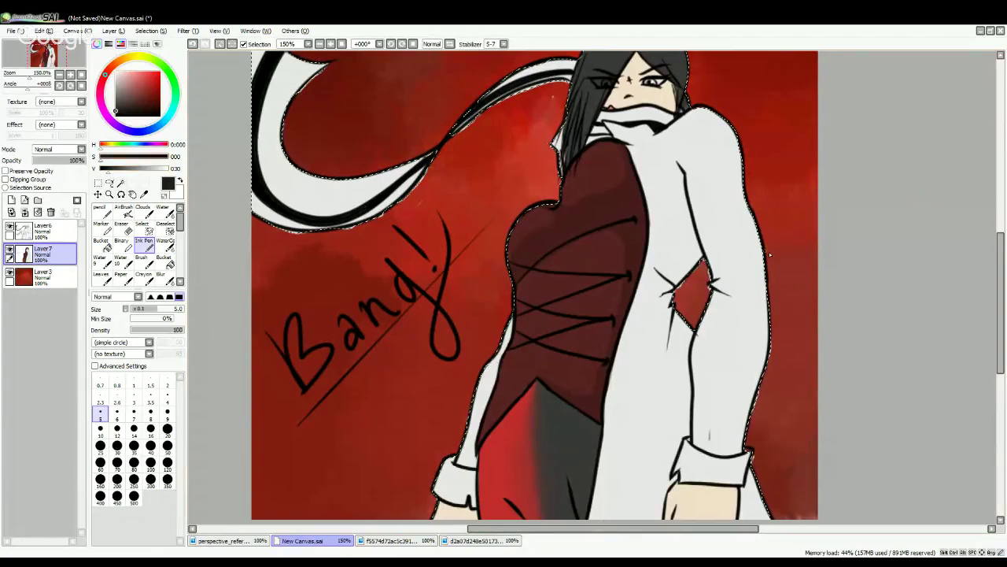
left_click_drag(997, 281, 997, 338)
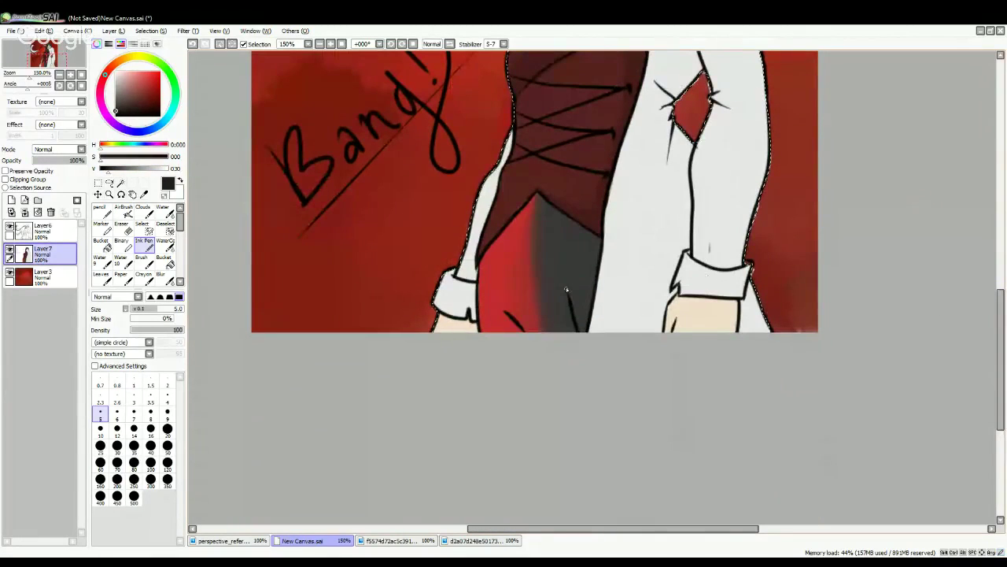
left_click_drag(558, 275, 565, 338)
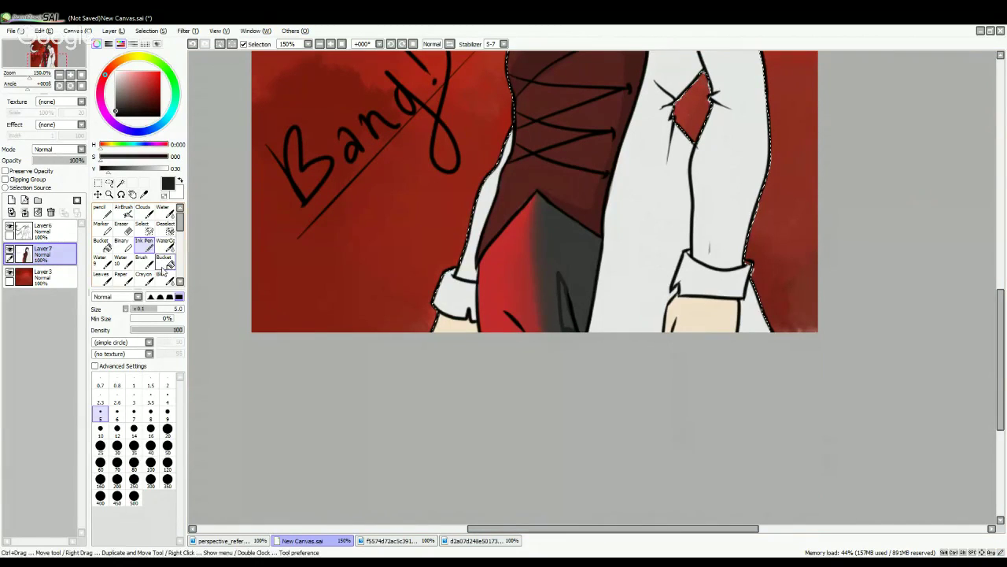
left_click(164, 264)
left_click(566, 316)
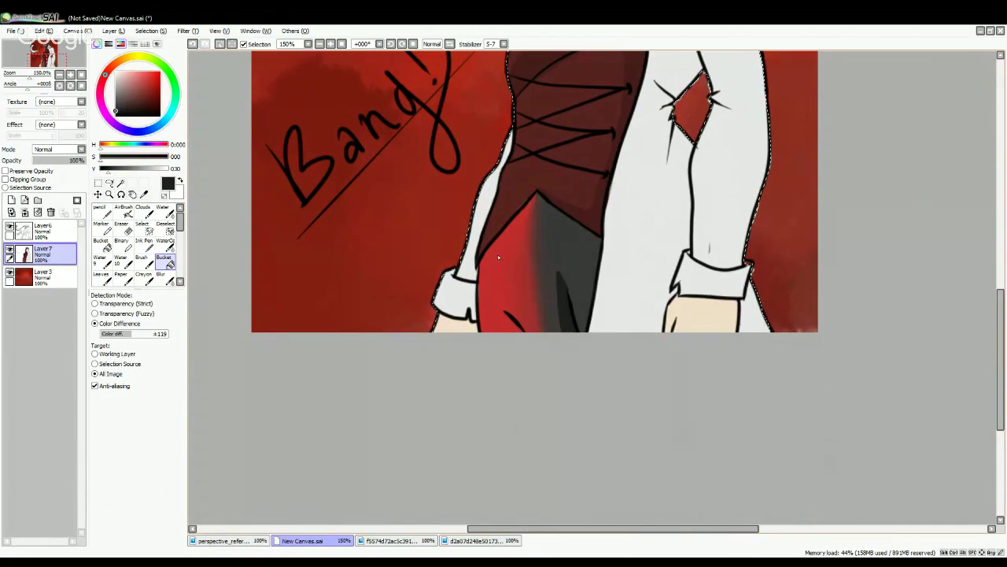
- Set the shadow grey's value to 40 and draw shading along the grey leg's fold and outer edge with the Ink Pen, undoing a stray fill
left_click(111, 171)
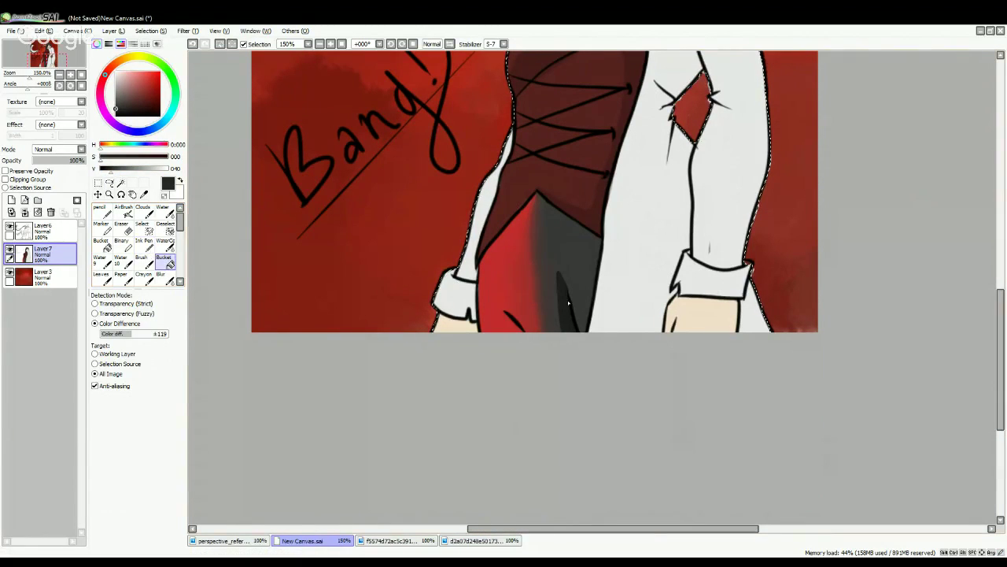
left_click(567, 157)
left_click(193, 43)
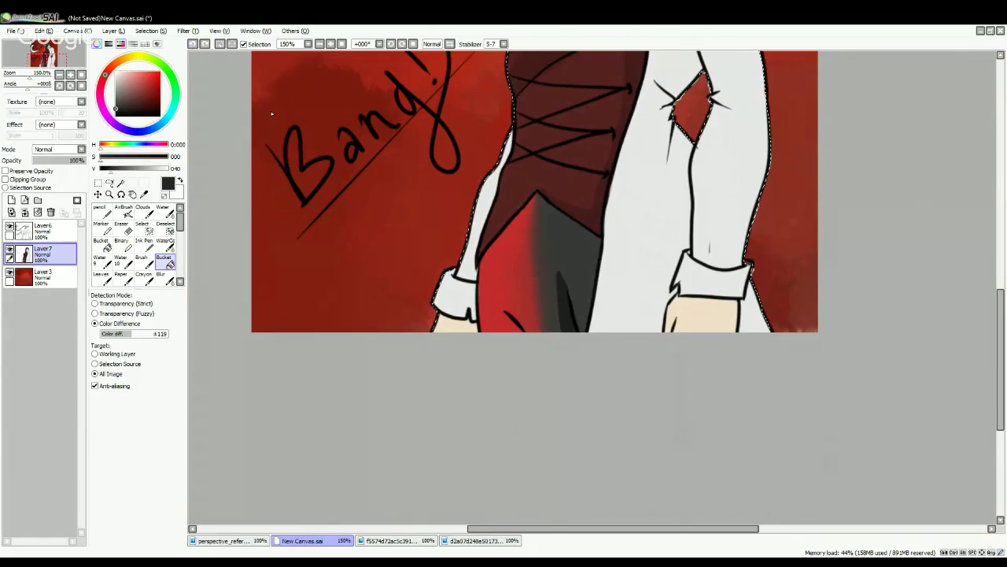
left_click(146, 246)
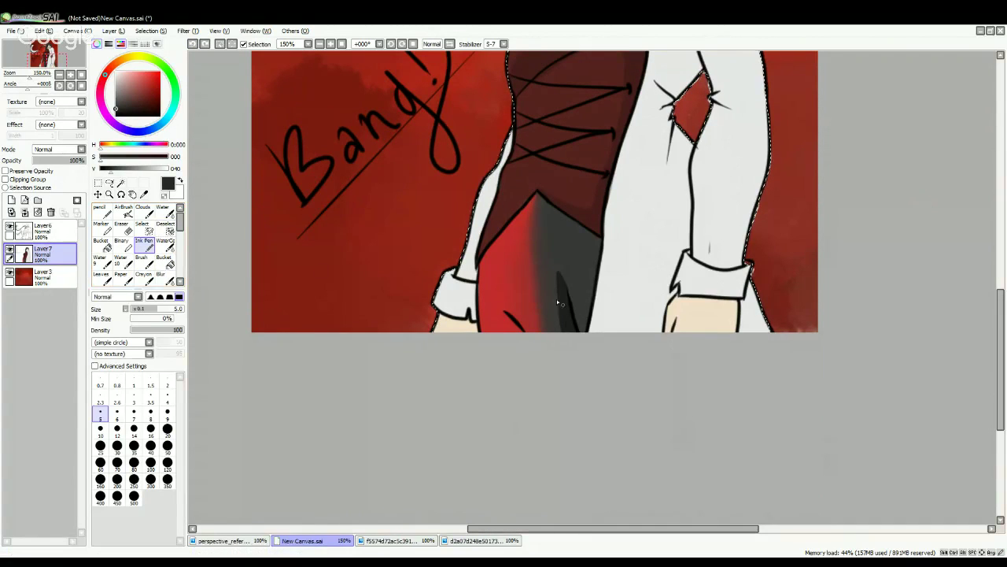
left_click_drag(561, 315, 560, 296)
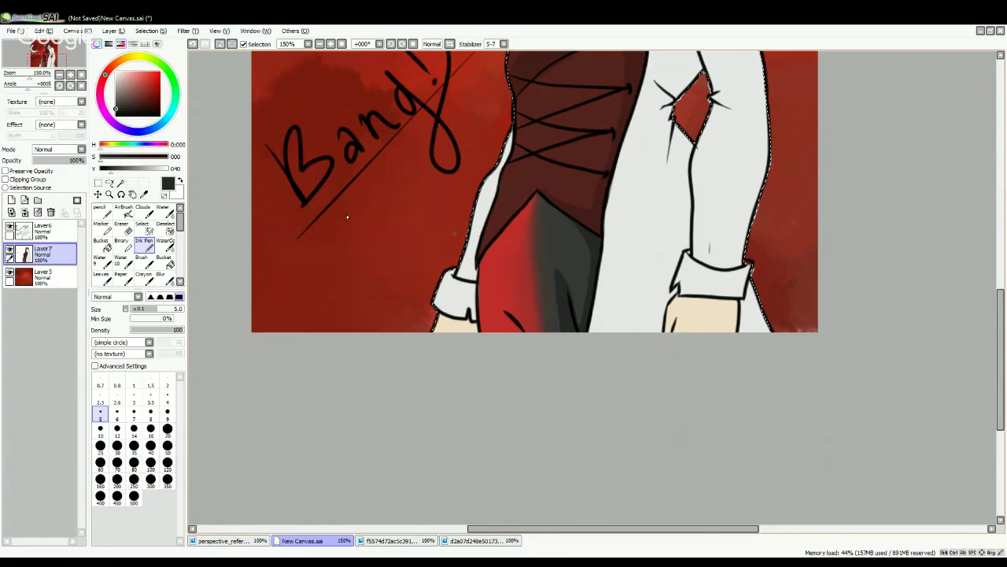
- Touch up the grey leg's shadow edges using the sampled base and shadow greys
right_click(558, 226)
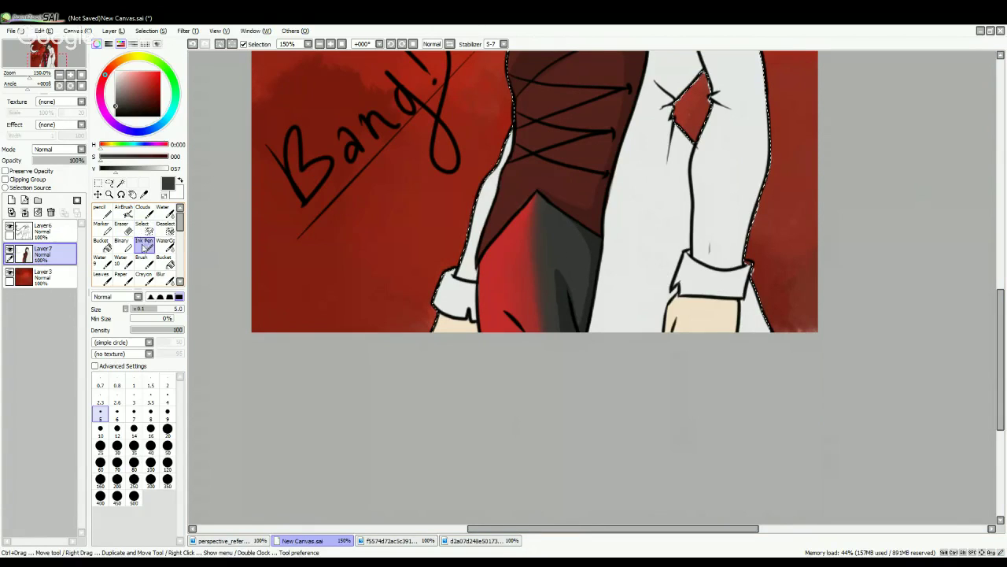
left_click(589, 256, "alt")
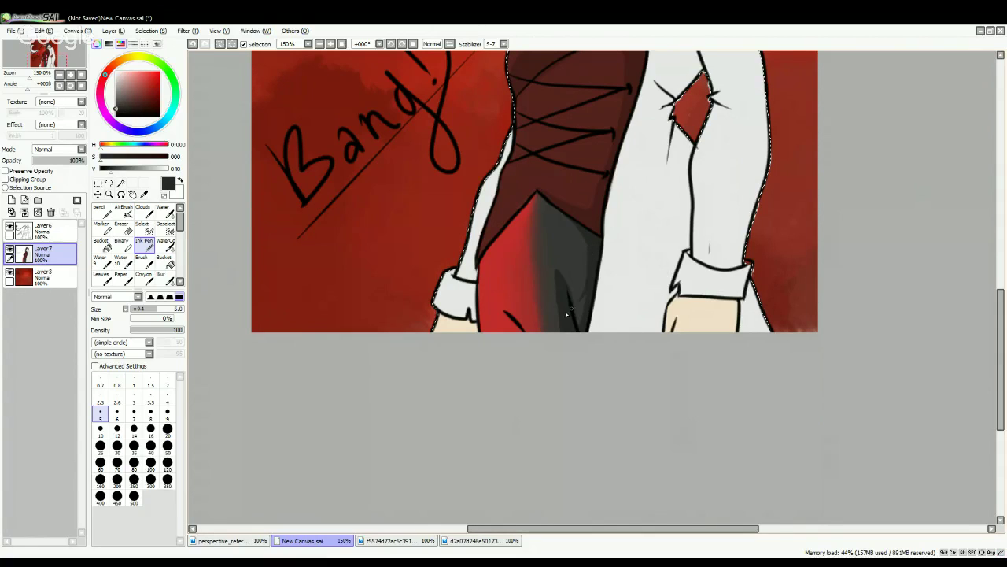
left_click(193, 44)
left_click_drag(591, 289, 592, 297)
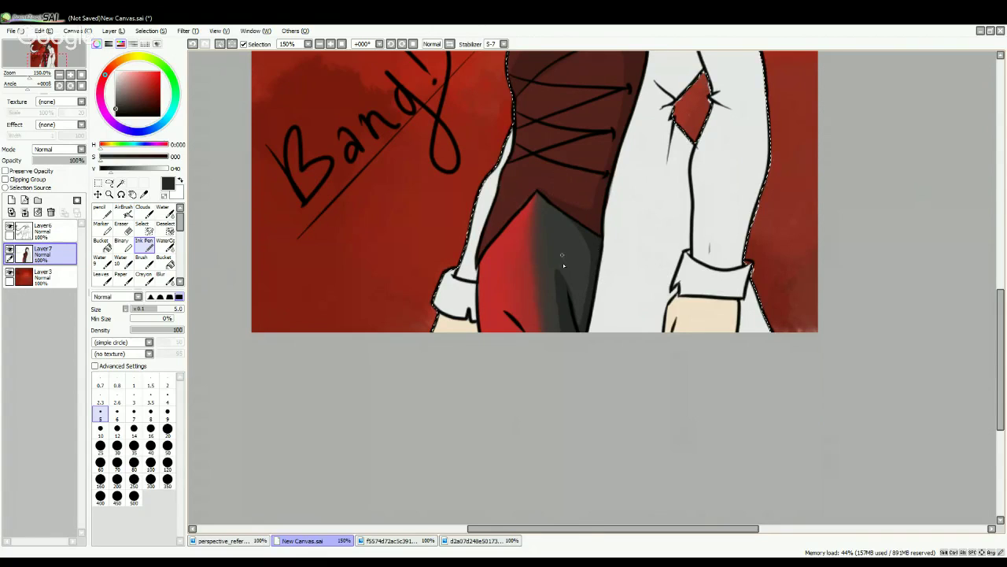
- Try to shade the crease on the red trouser leg with a sampled dark red, and undo the stroke
left_click(497, 280, "alt")
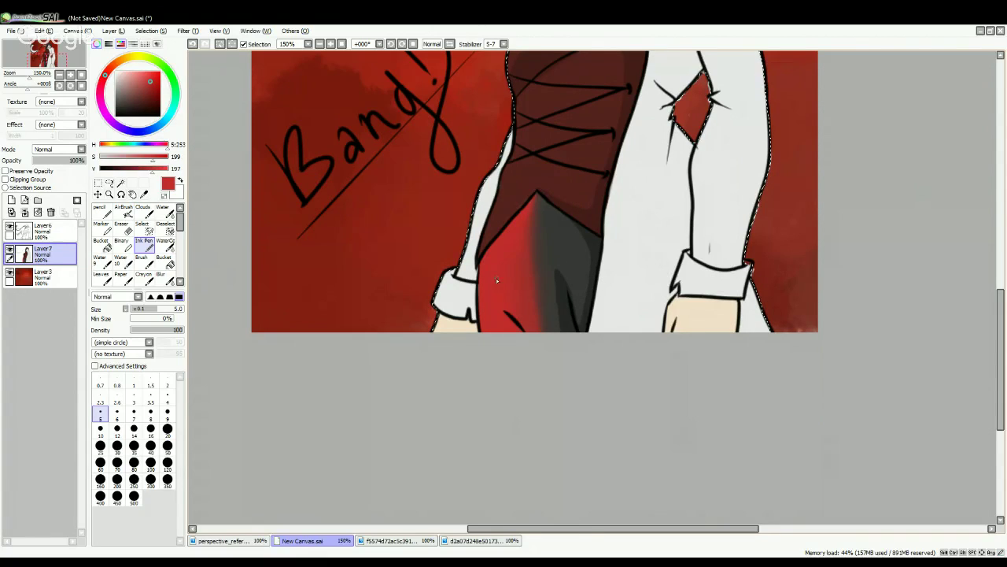
left_click(499, 322, "alt")
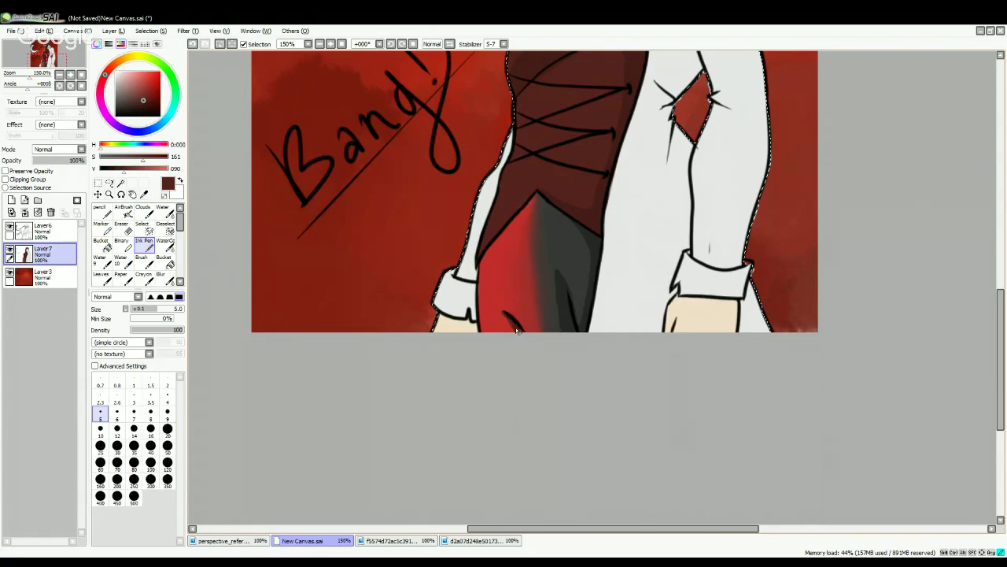
key("ctrl+z")
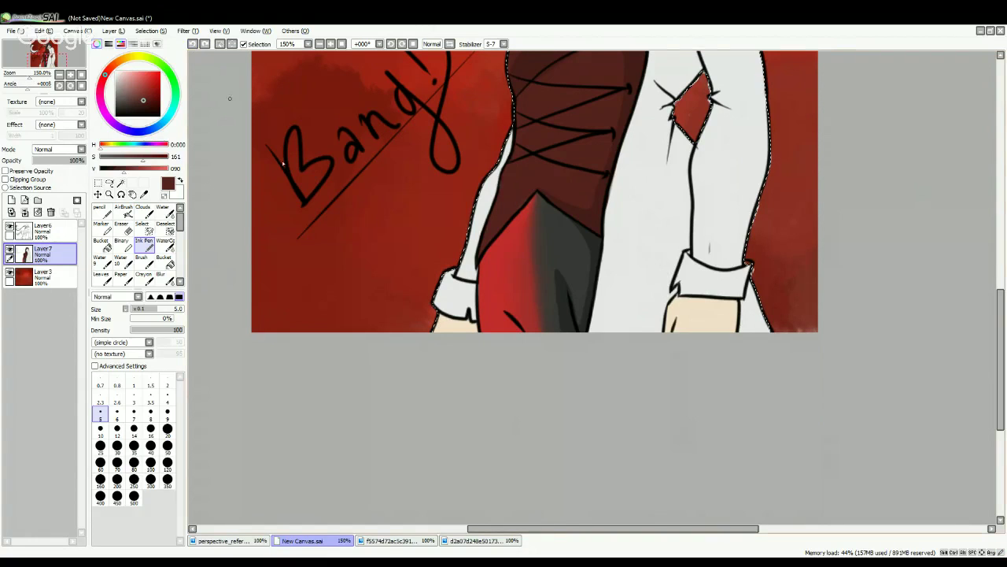
- Sample the trousers' red, darken it to value 147, and draw shadows around the red leg's crease and along its outer edge
right_click(497, 274)
left_click_drag(149, 84, 149, 90)
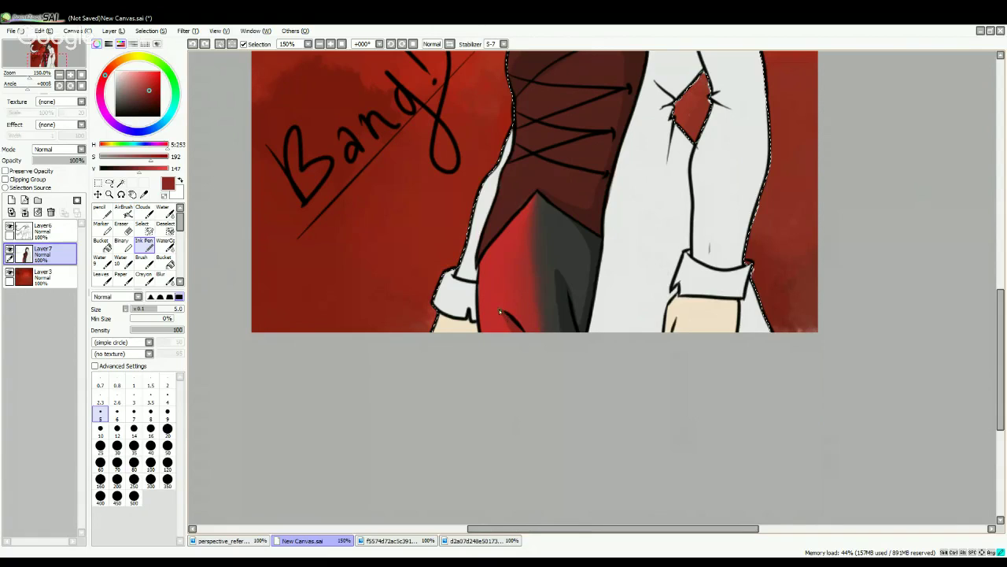
left_click_drag(517, 320, 522, 327)
left_click(193, 44)
left_click_drag(489, 317, 494, 326)
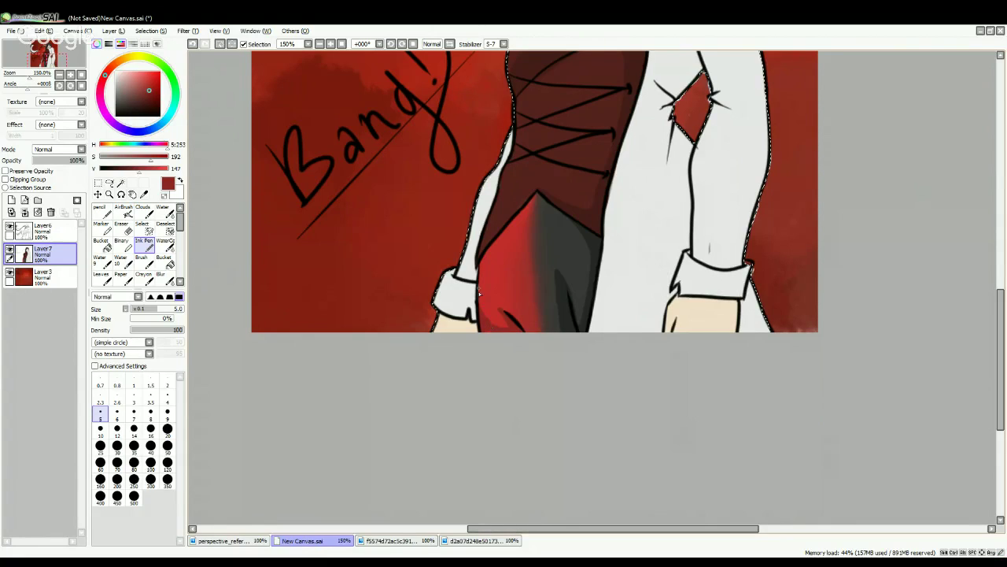
left_click_drag(477, 284, 508, 330)
- Sample the coat's white, darken it to a grey of value 178, and paint shadow on the narrow sleeve beside the vest
left_click_drag(1000, 292, 1000, 266)
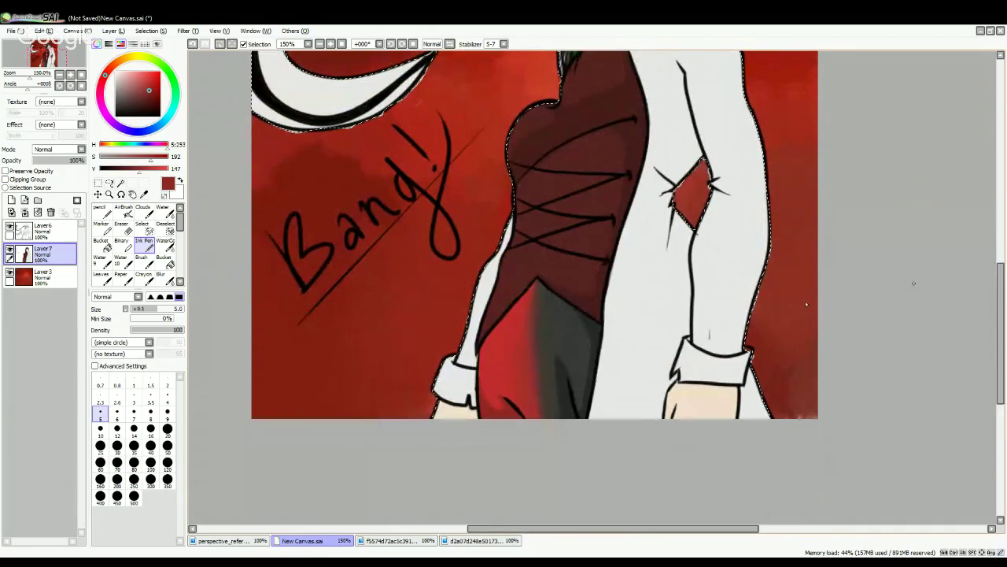
right_click(661, 278)
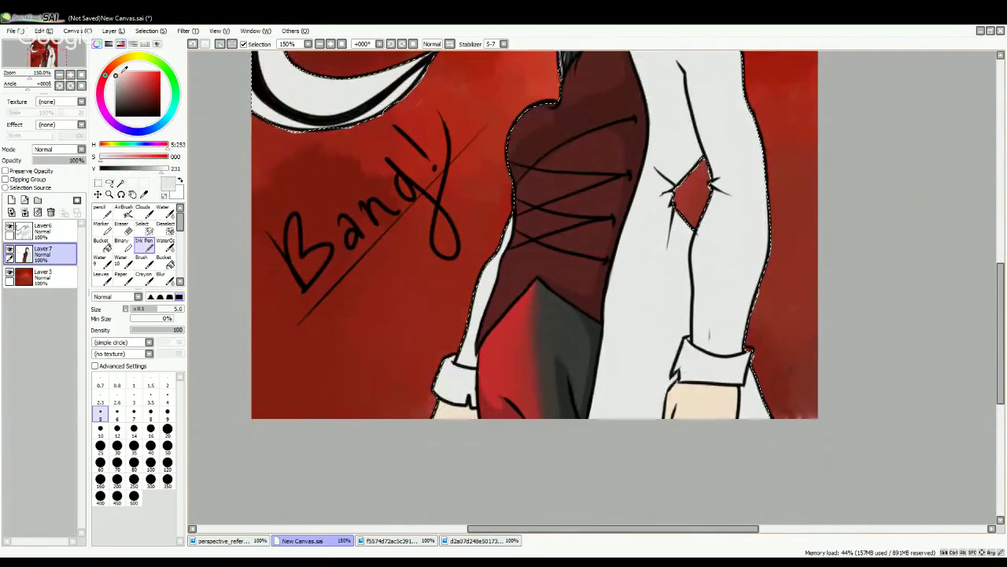
left_click(156, 168)
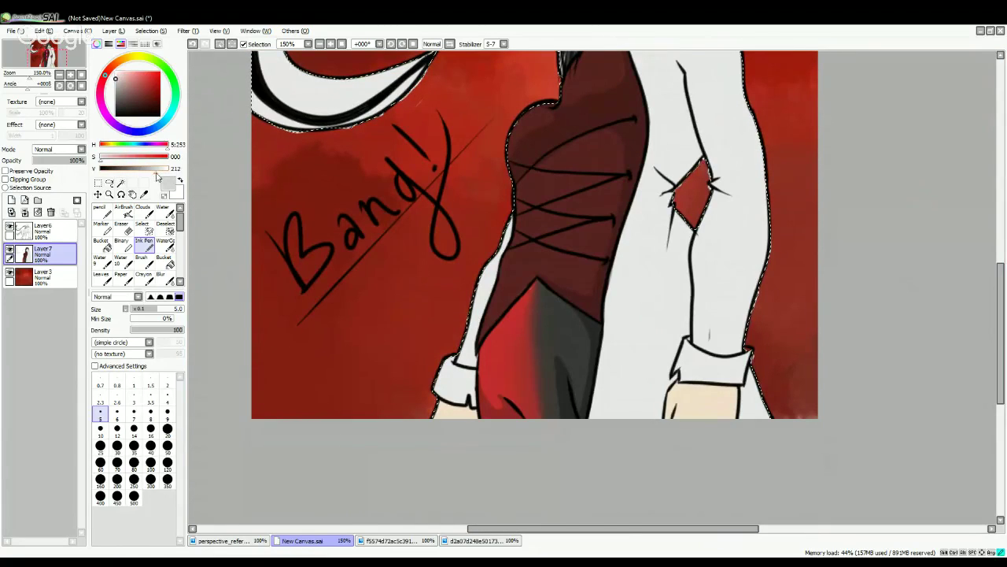
left_click_drag(157, 174, 155, 173)
left_click_drag(502, 239, 508, 234)
left_click_drag(155, 170, 147, 171)
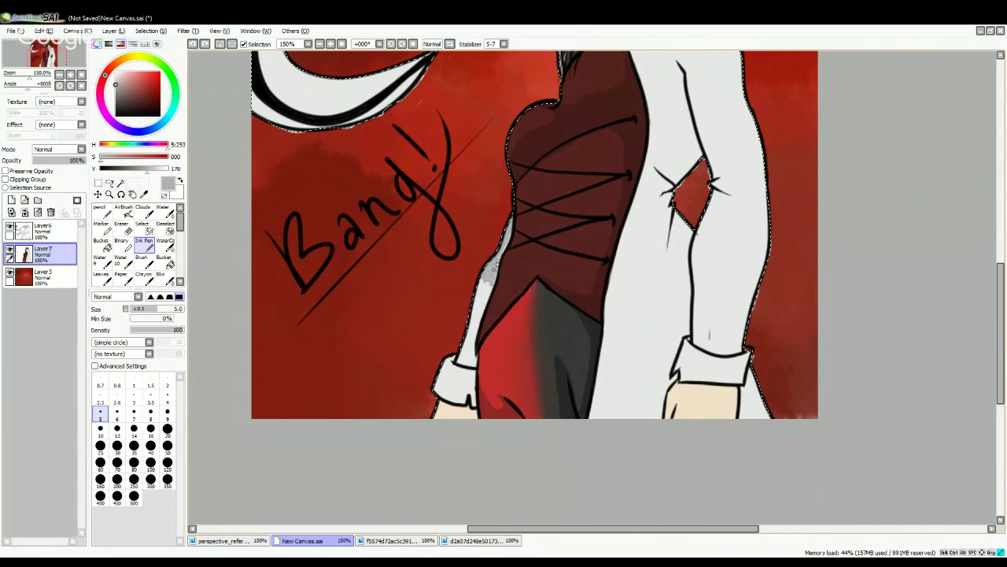
left_click_drag(509, 245, 506, 233)
left_click_drag(485, 285, 480, 293)
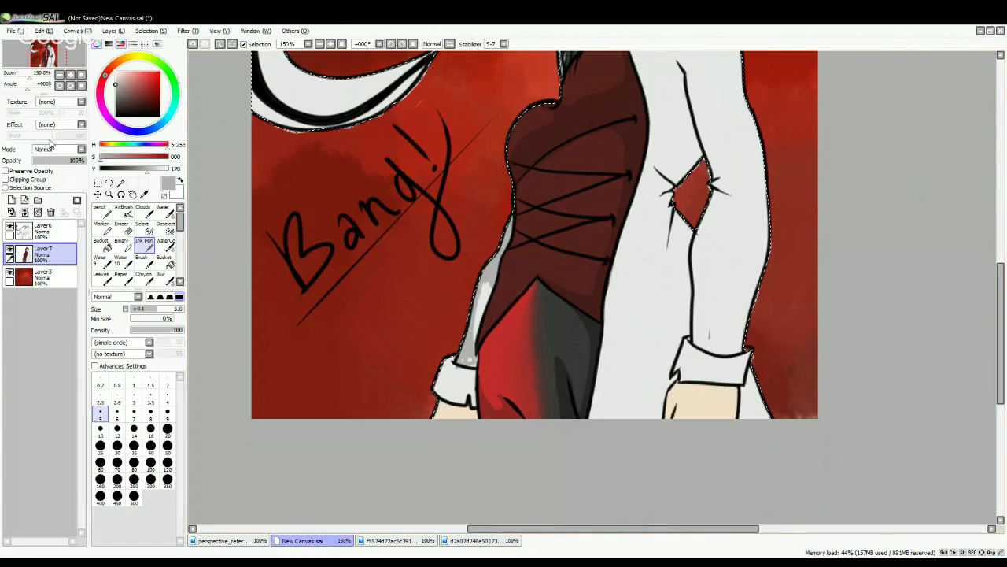
- Paint the narrow sleeve's grey shadow down to the cuff with the Ink Pen at size 35, undoing the unwanted strokes
left_click(134, 446)
mouse_move(480, 306)
left_mouse_down()
mouse_move(441, 394)
mouse_move(455, 376)
left_mouse_up()
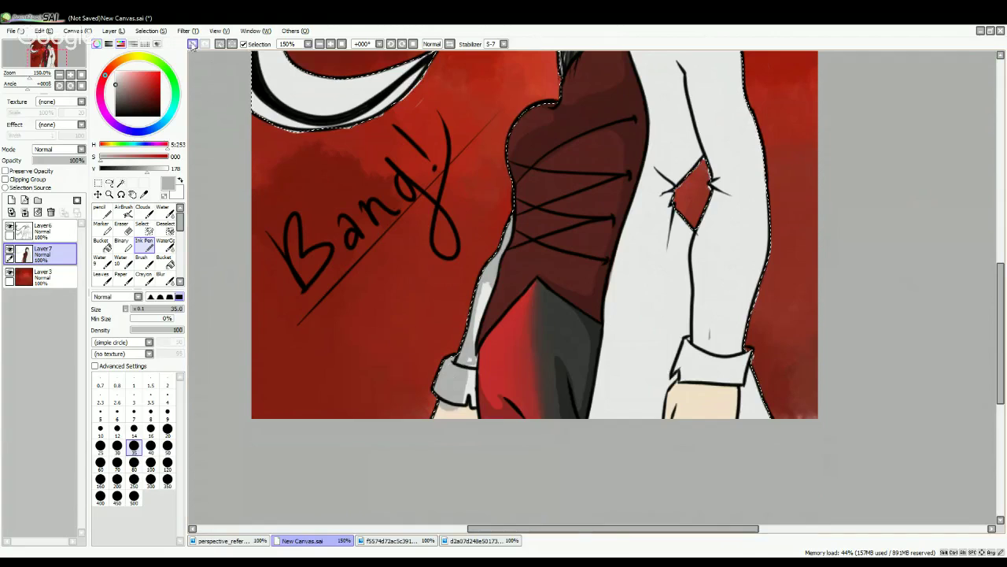
left_click(192, 44)
left_click_drag(486, 269, 458, 356)
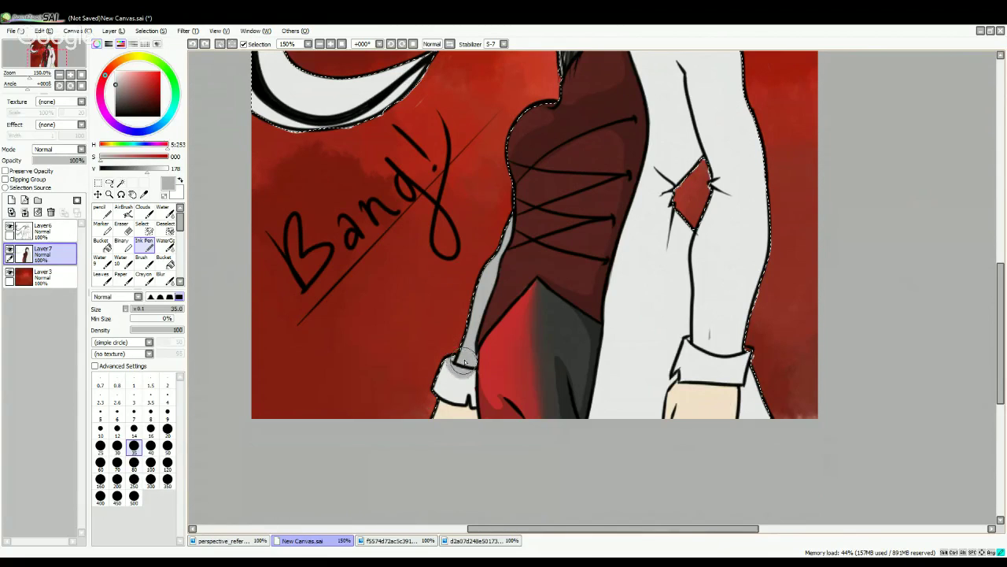
key("ctrl+z")
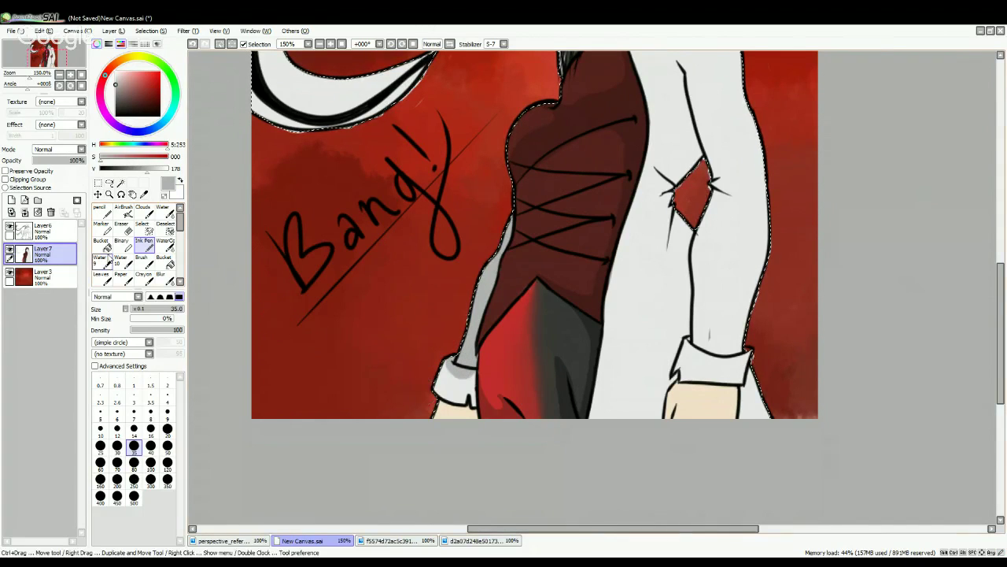
- Shade the cuff below the narrow sleeve in grey with the Ink Pen at size 10, and sample the cuff's white
left_click(100, 429)
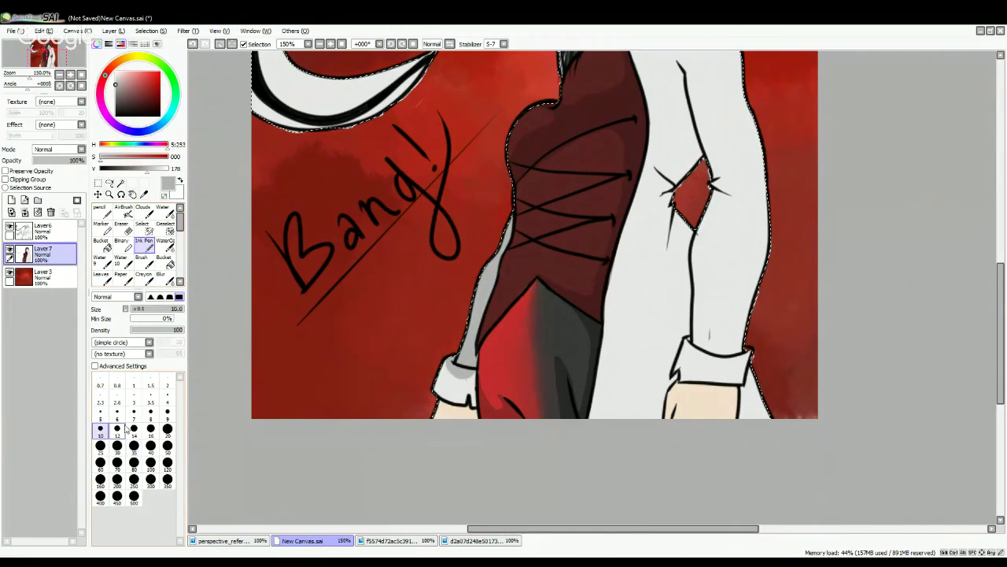
left_click_drag(440, 374, 449, 379)
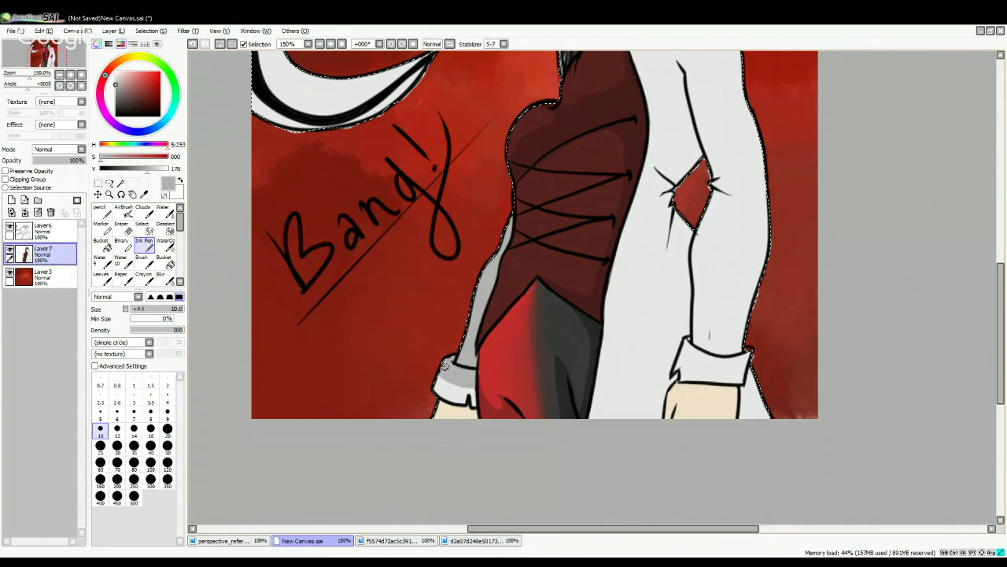
mouse_move(444, 366)
left_mouse_down()
mouse_move(472, 396)
mouse_move(446, 386)
mouse_move(475, 383)
left_mouse_up()
right_click(454, 389)
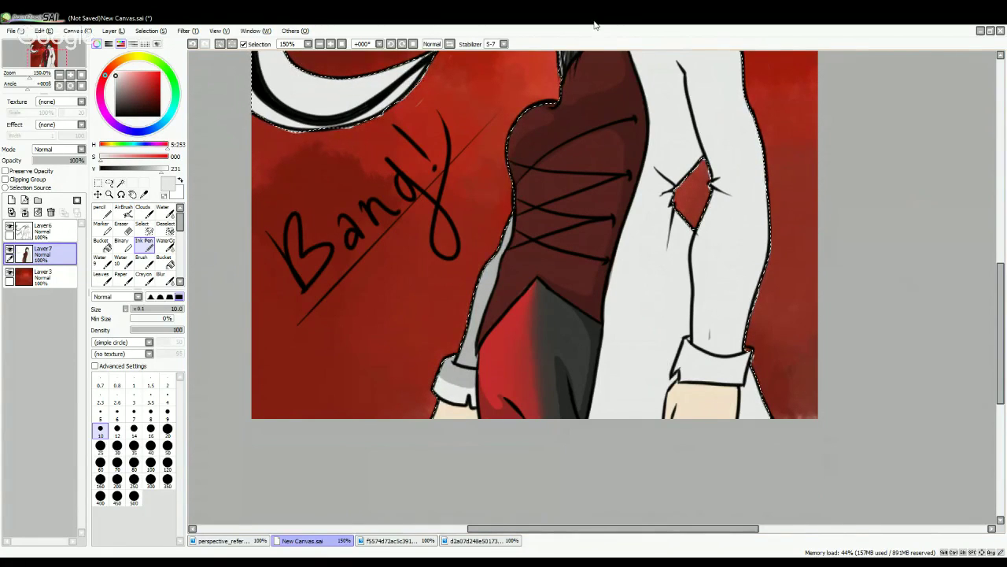
- Sample the cuff's grey shadow of value 178 and shade the coat front beside the elbow tear and along the wide sleeve down to its cuff
right_click(459, 375)
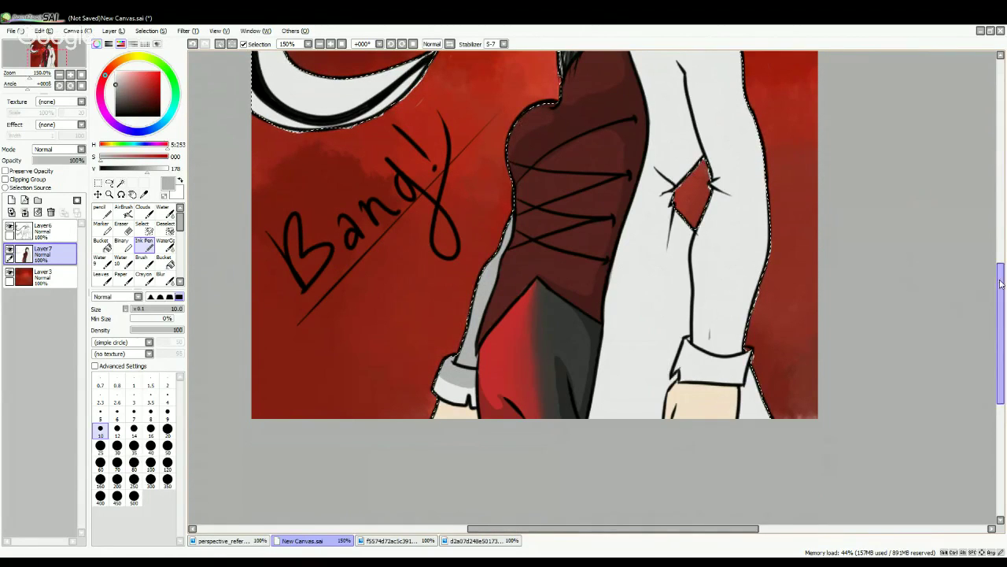
left_click_drag(1001, 283, 1001, 257)
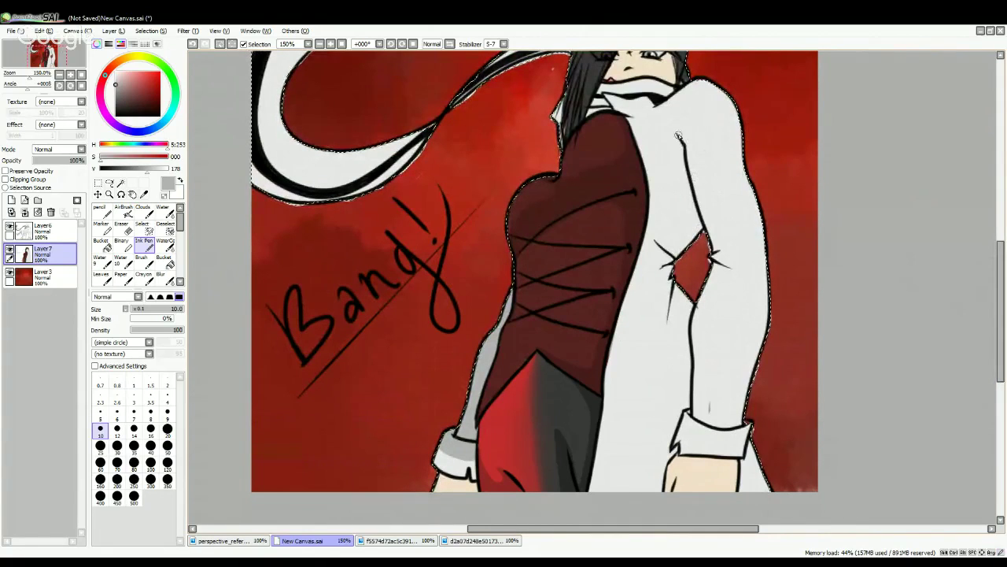
mouse_move(679, 135)
left_mouse_down()
mouse_move(685, 227)
mouse_move(687, 237)
mouse_move(686, 171)
mouse_move(698, 241)
left_mouse_up()
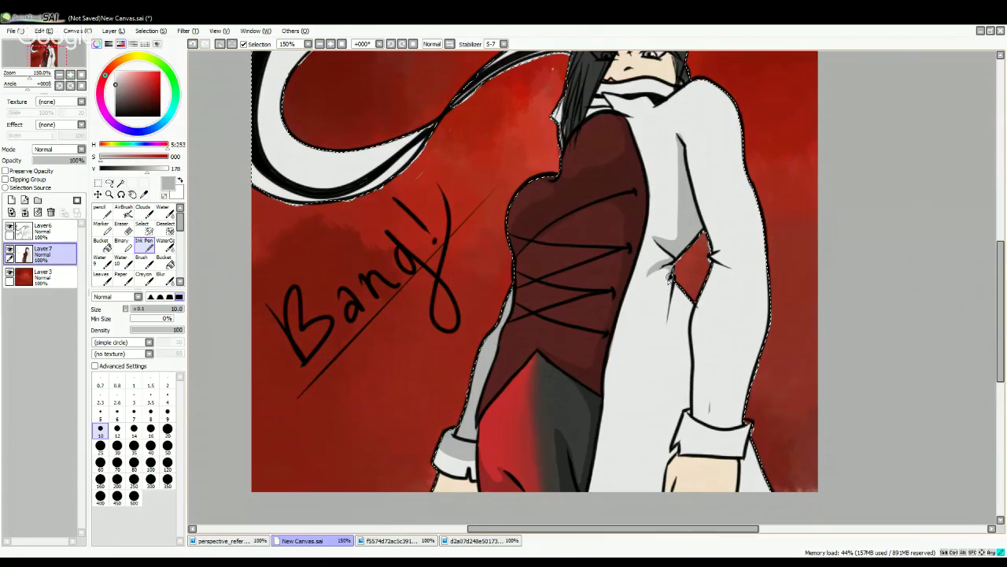
left_click_drag(671, 277, 668, 338)
key("ctrl+z")
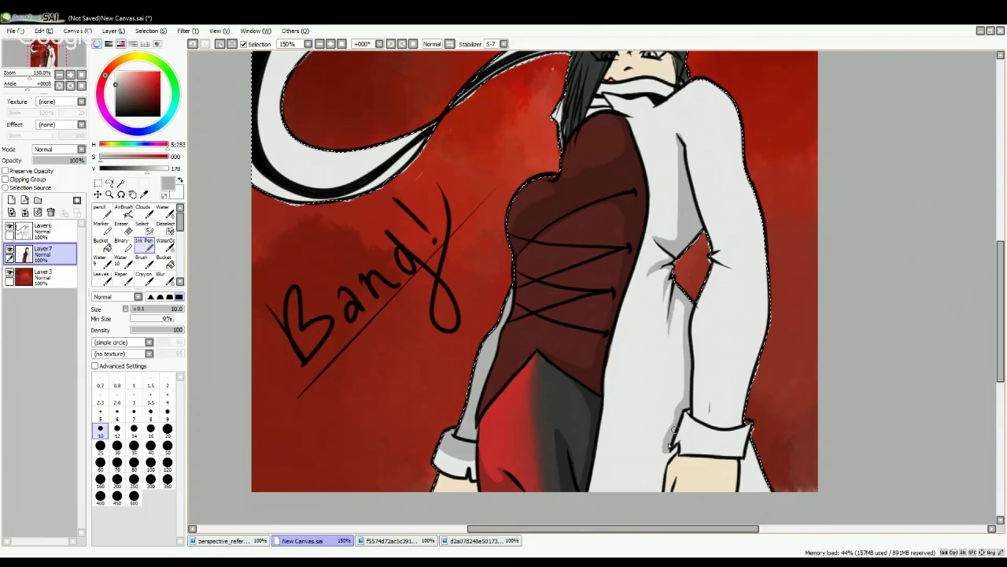
left_click_drag(671, 446, 661, 477)
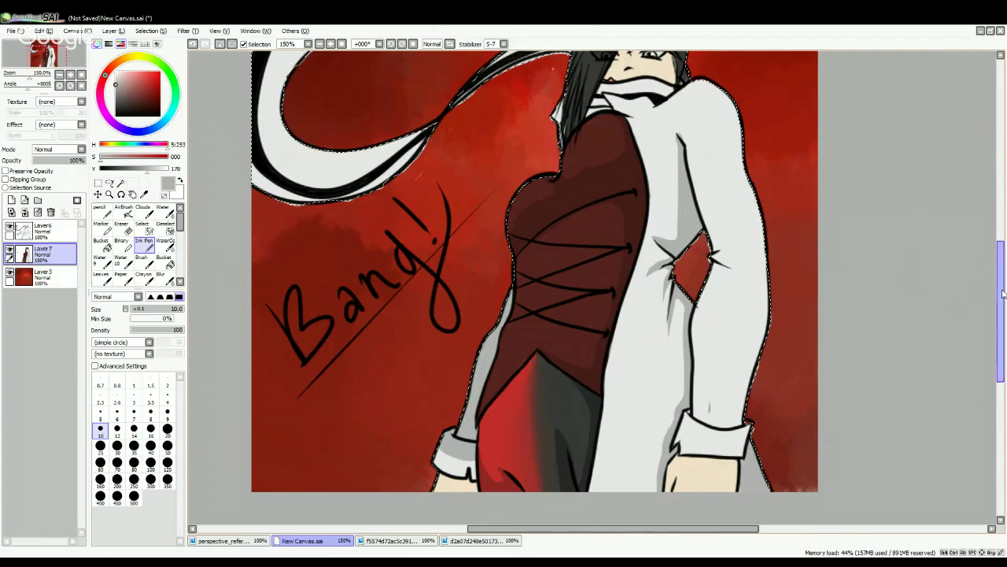
- Outline a curved grey shadow across the lower coat front with the Ink Pen and fill the area below it using the Bucket
scroll(1001, 282, "up", 1)
scroll(1001, 281, "down", 2)
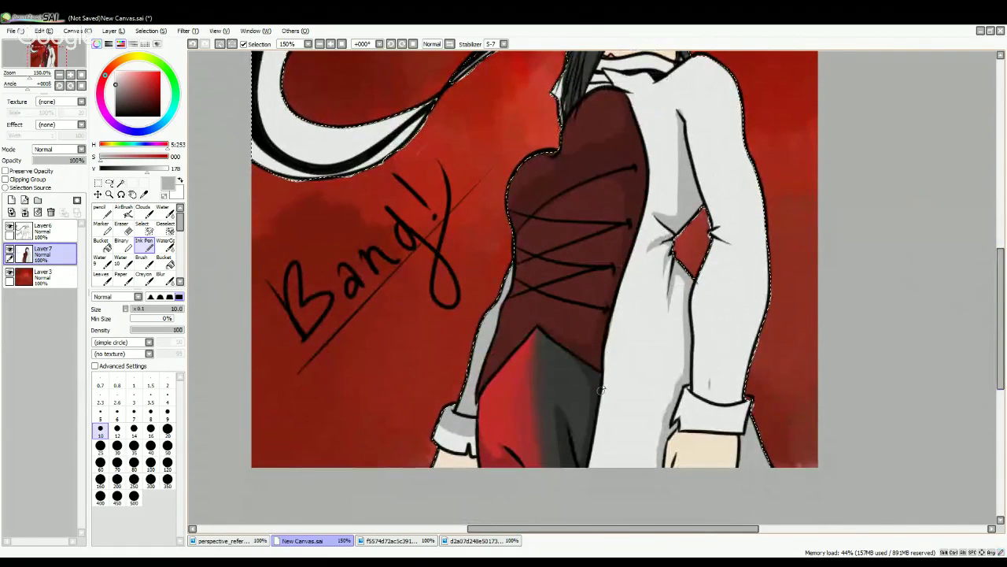
mouse_move(605, 391)
left_mouse_down()
mouse_move(624, 424)
mouse_move(647, 435)
left_mouse_up()
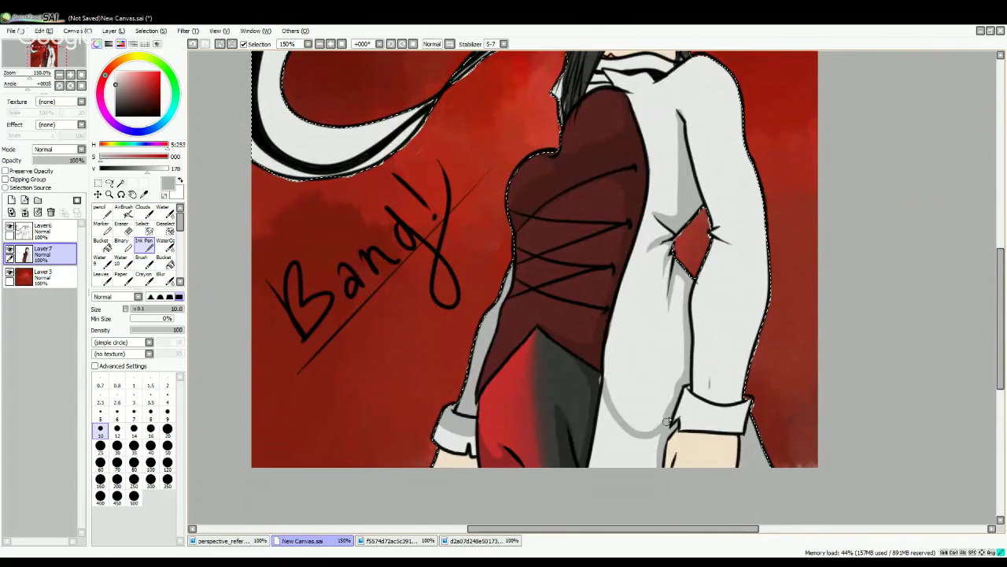
mouse_move(604, 391)
left_mouse_down()
mouse_move(589, 472)
mouse_move(647, 466)
left_mouse_up()
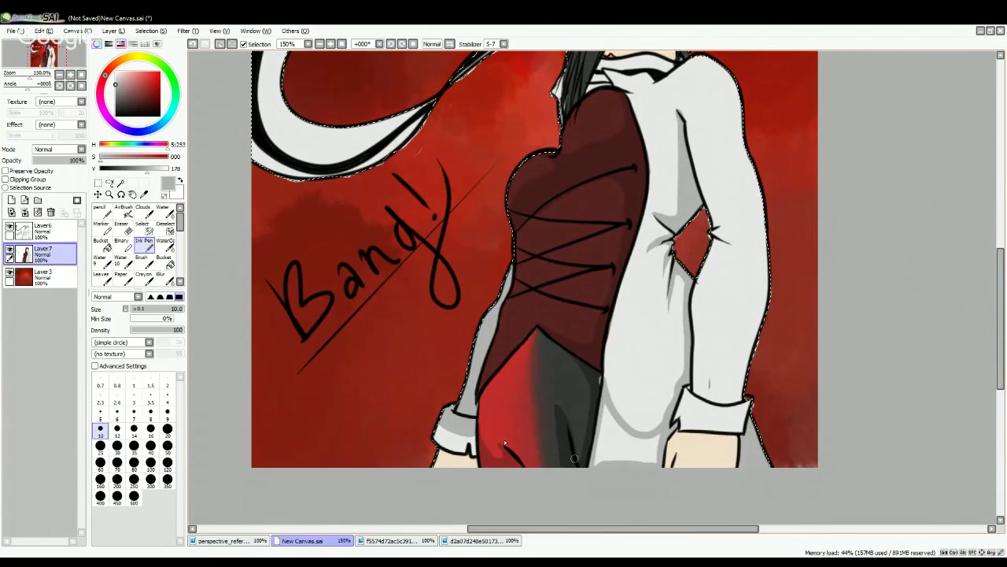
left_click(164, 259)
left_click(623, 445)
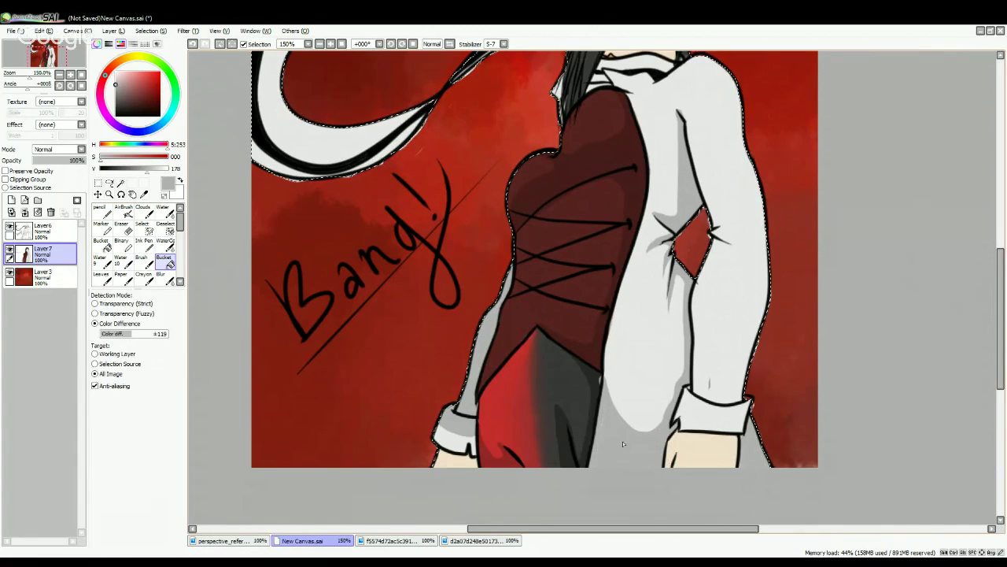
- Shade the wide sleeve in grey with the Ink Pen around the elbow tear and along its inner edge from the armpit to the cuff
left_click_drag(998, 284, 997, 273)
left_click(144, 244)
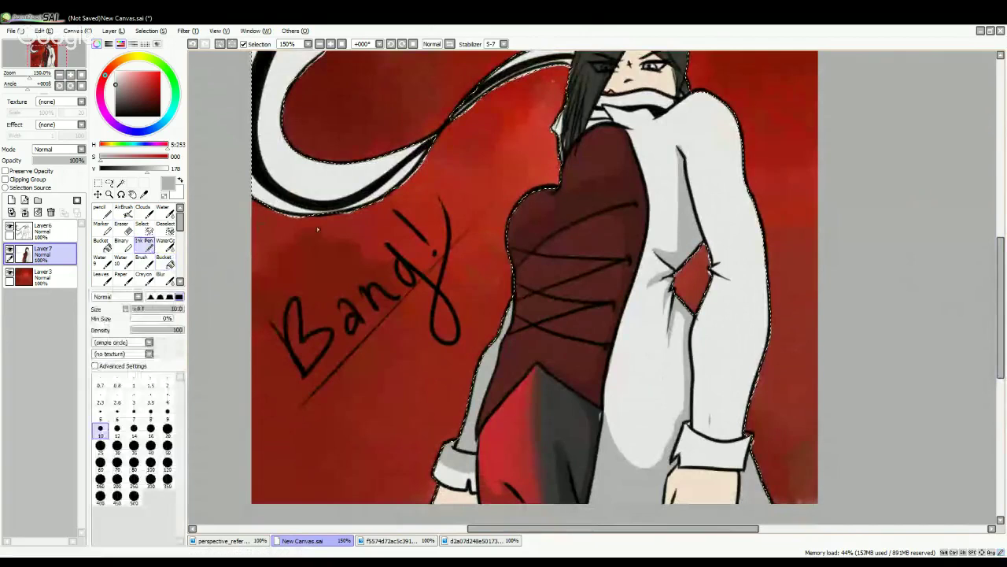
mouse_move(709, 269)
left_mouse_down()
mouse_move(729, 281)
mouse_move(726, 259)
left_mouse_up()
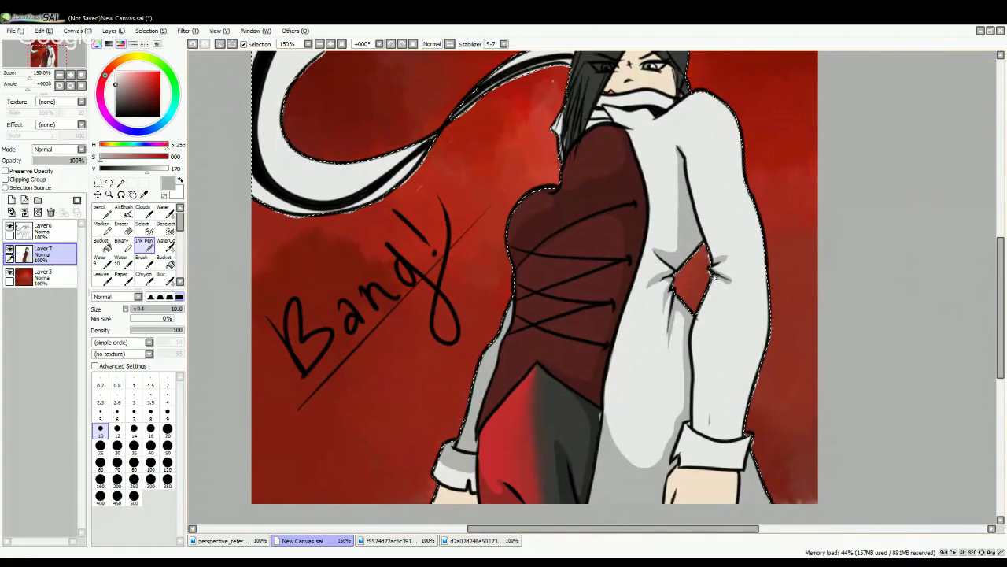
mouse_move(712, 292)
left_mouse_down()
mouse_move(696, 327)
mouse_move(689, 423)
left_mouse_up()
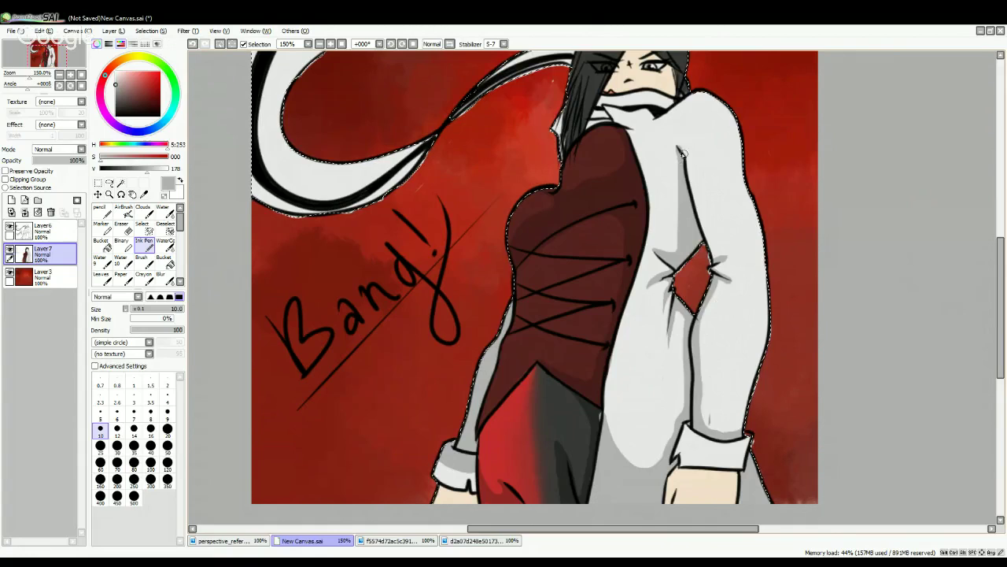
left_click_drag(691, 182, 707, 236)
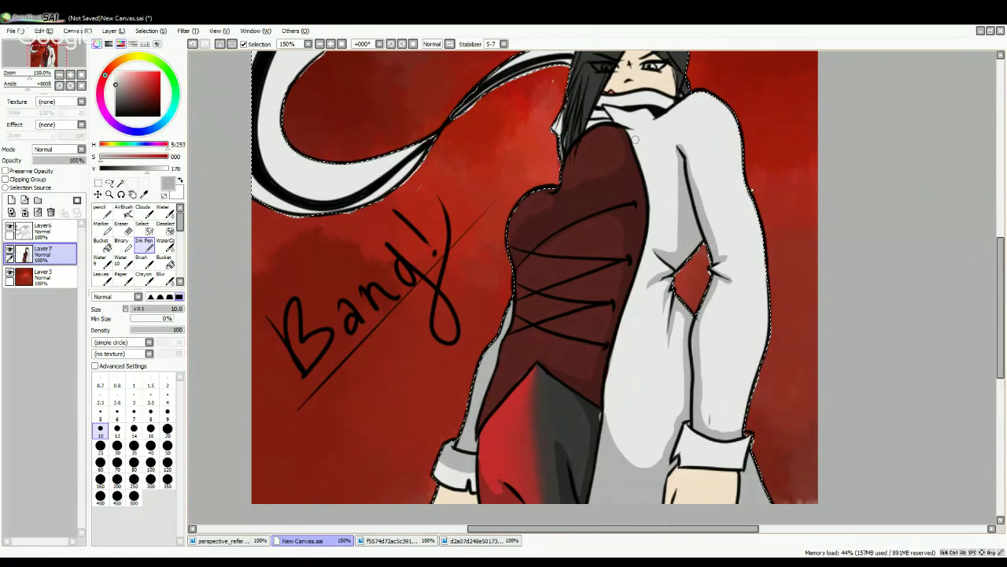
- Sample the hair's dark grey, lighten it to value 104, and paint a highlight across the top of the hair with the Ink Pen at size 20, undoing the unwanted strokes
scroll(990, 234, "up", 3)
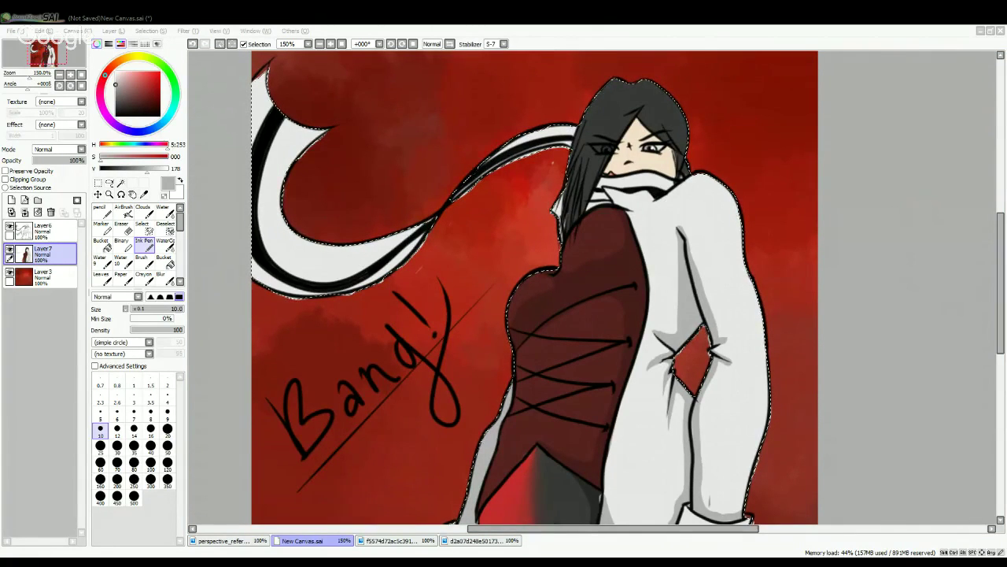
left_click(483, 384)
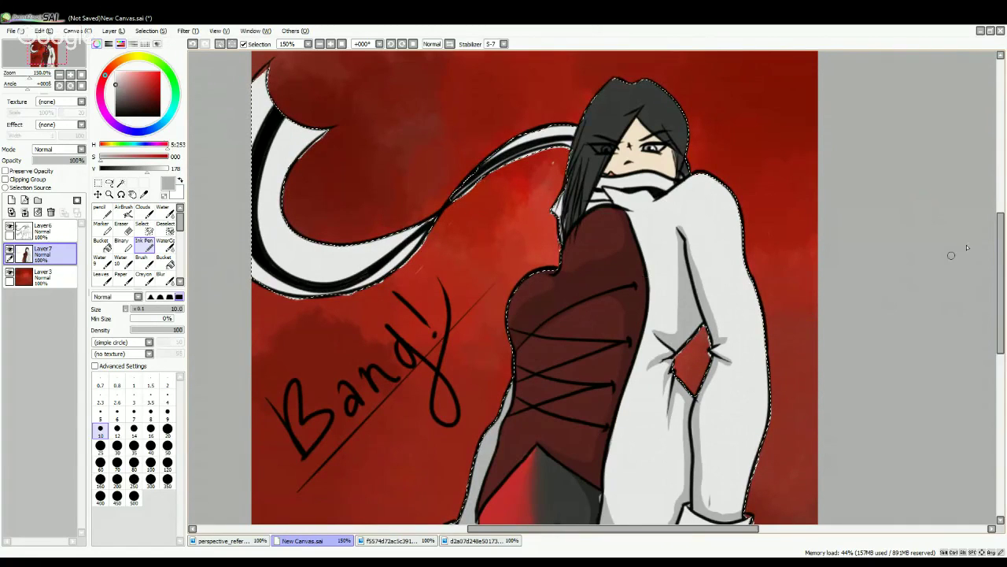
mouse_move(1000, 247)
left_mouse_down()
mouse_move(1000, 263)
mouse_move(1000, 244)
left_mouse_up()
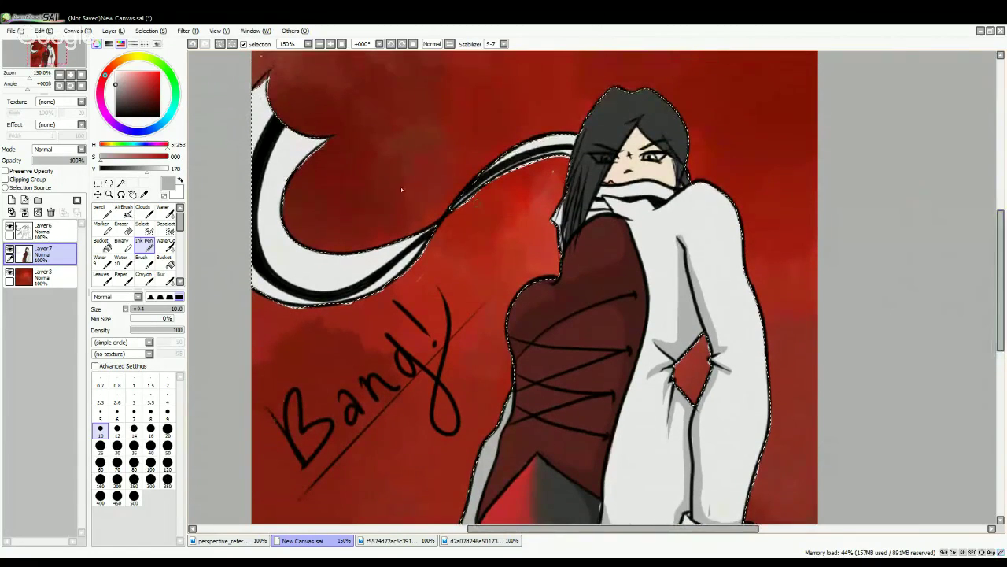
left_click(116, 105)
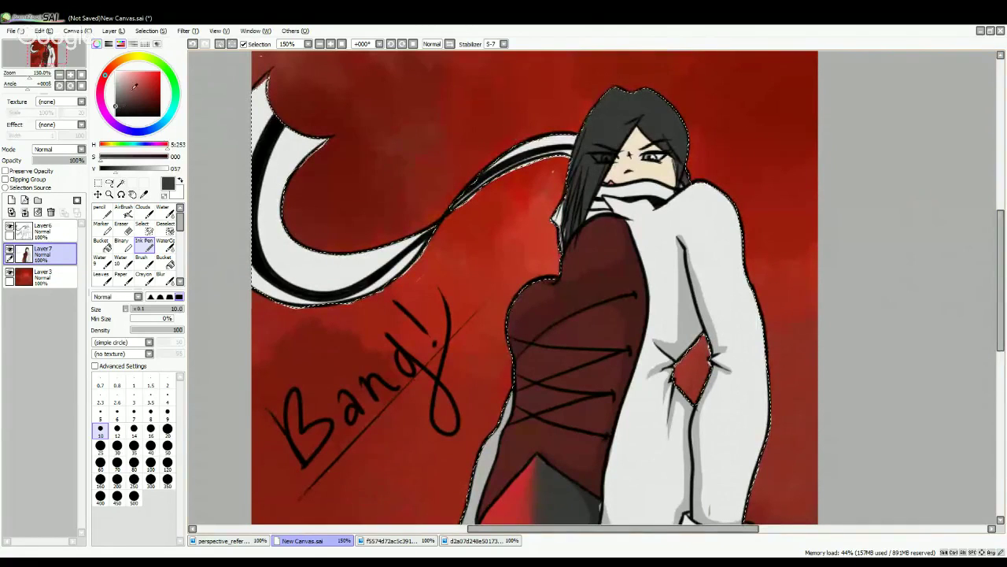
left_click_drag(120, 77, 116, 89)
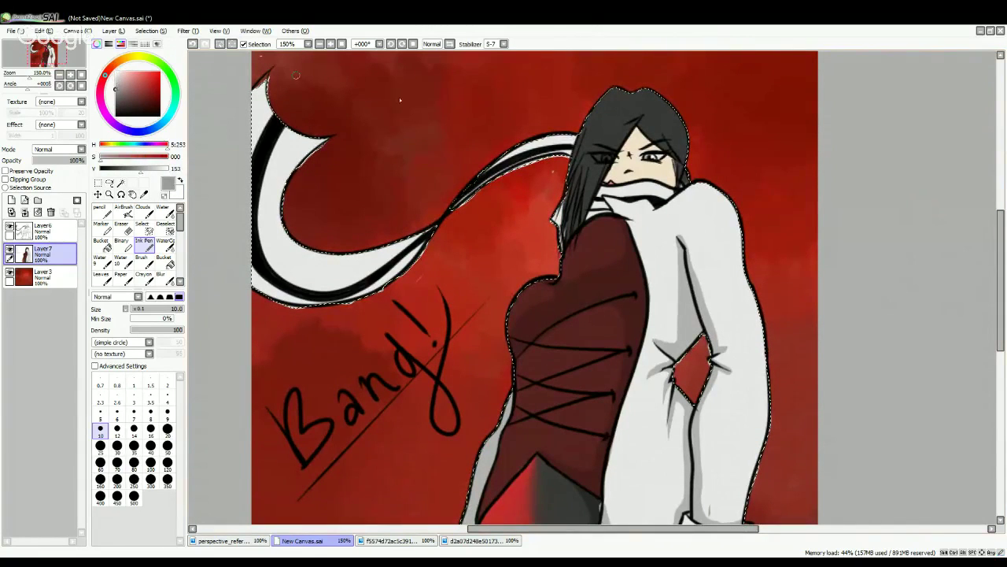
right_click(621, 108)
left_click_drag(126, 171, 127, 173)
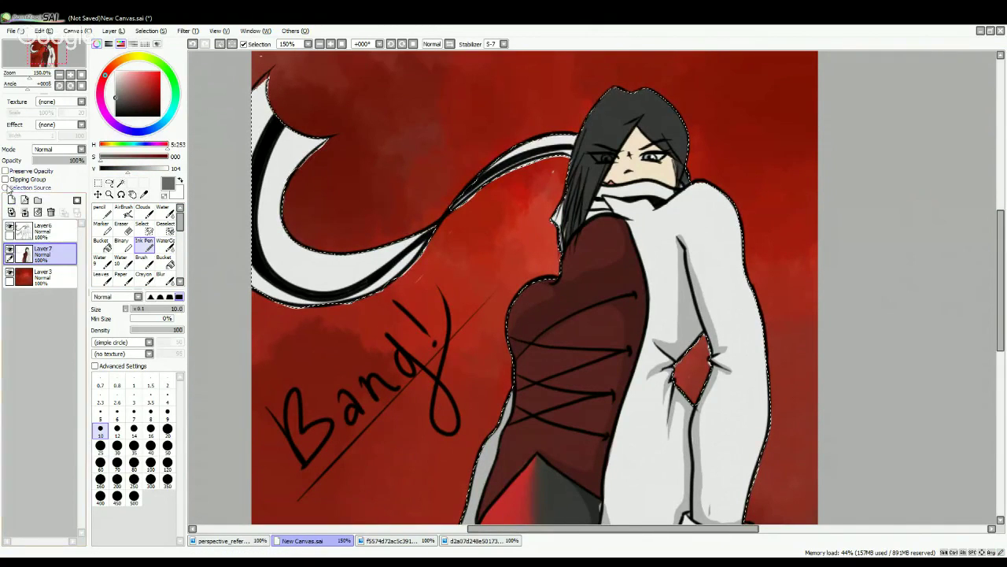
left_click(167, 430)
mouse_move(592, 127)
left_mouse_down()
mouse_move(661, 123)
mouse_move(597, 98)
left_mouse_up()
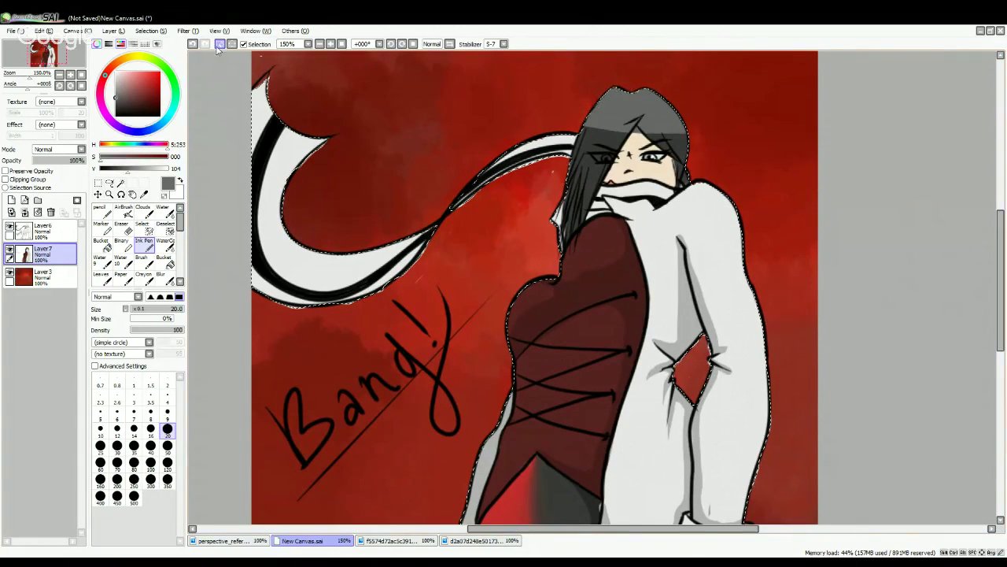
key("ctrl+z")
key("ctrl+z")
left_click_drag(598, 105, 693, 111)
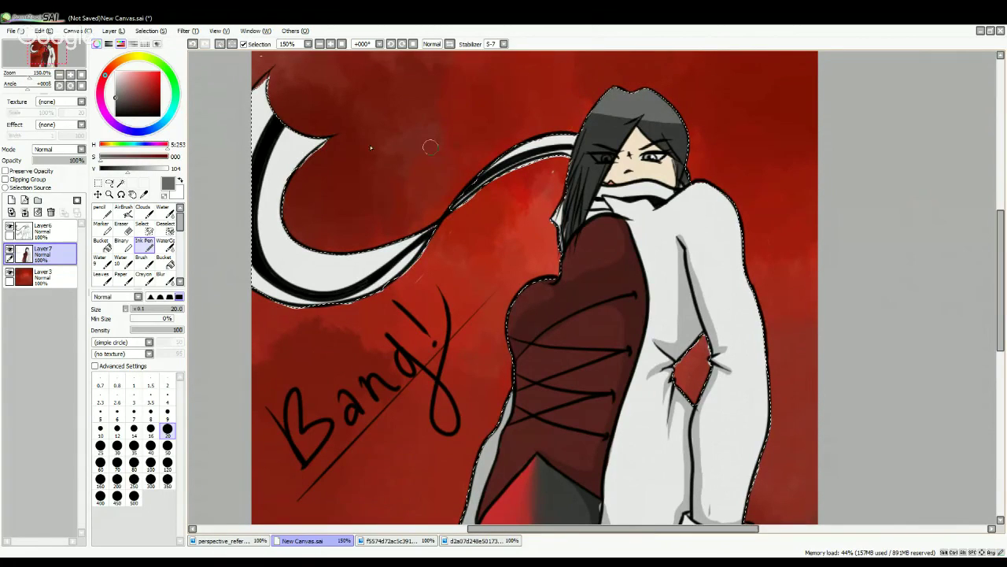
left_click(117, 75)
left_click(115, 76)
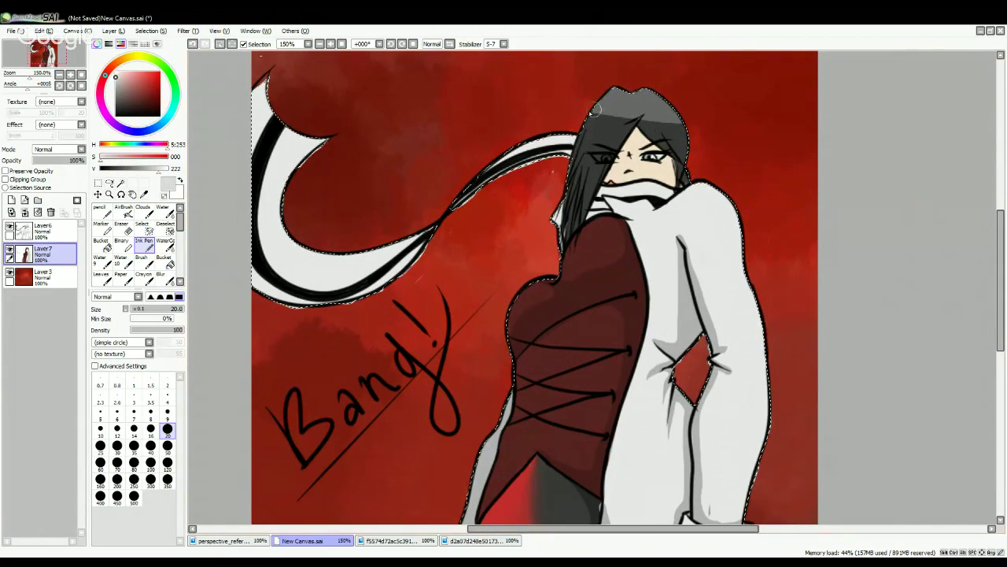
left_click_drag(603, 117, 646, 122)
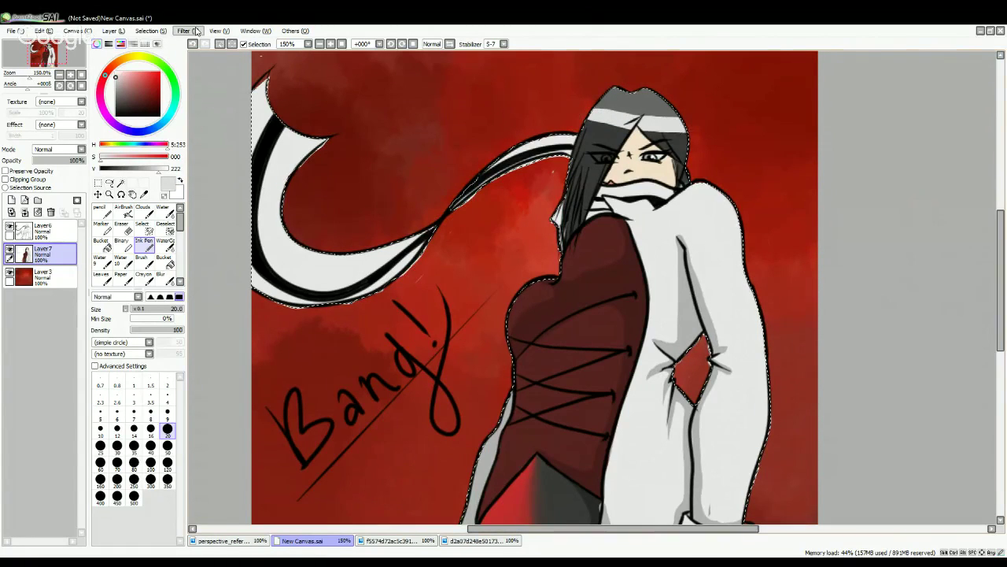
left_click(192, 43)
- Sample the hair highlight, lighten it to value 120, paint another band across the hair, and blend the highlights with the Water brush at size 30
left_click(619, 108, "alt")
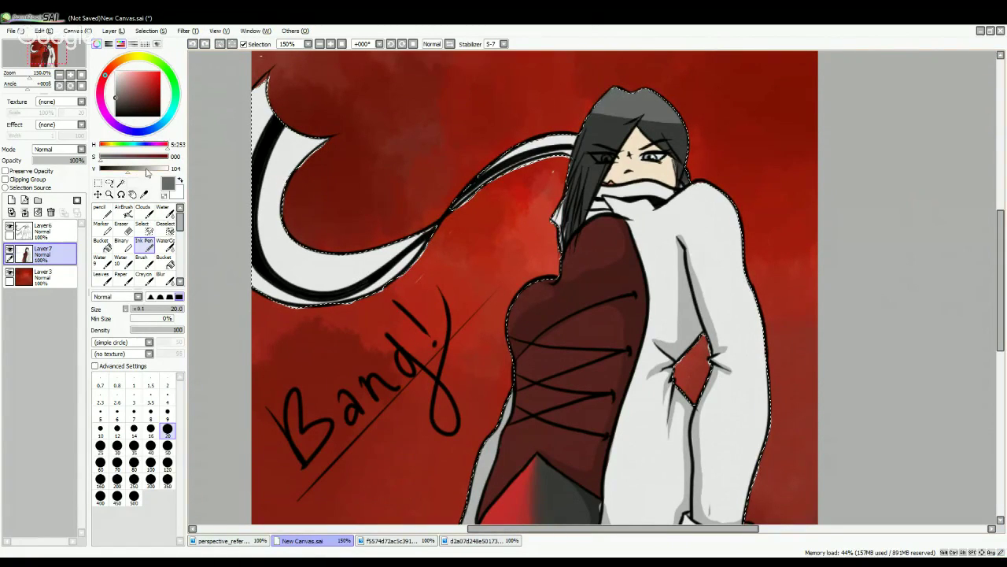
left_click(132, 168)
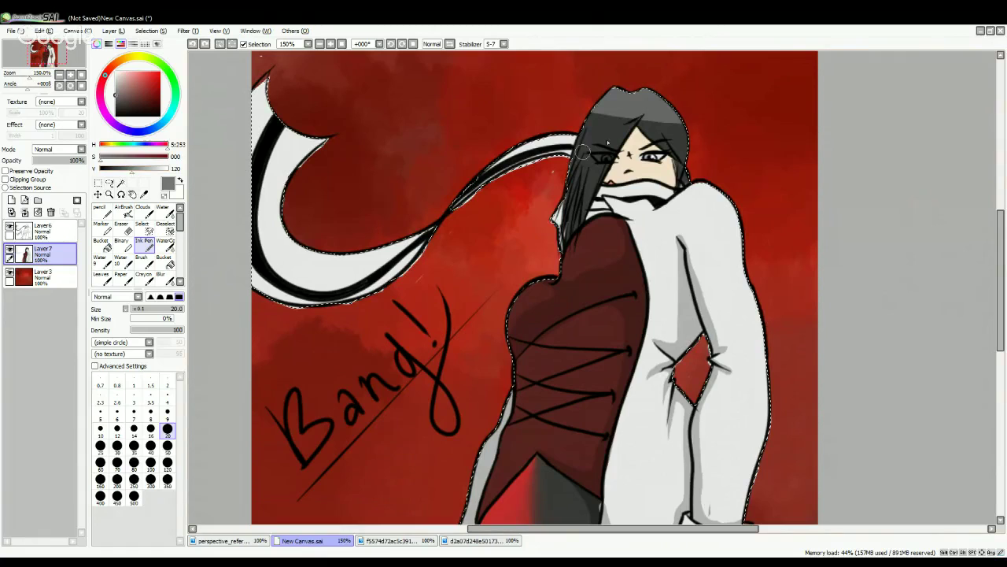
left_click_drag(598, 120, 663, 119)
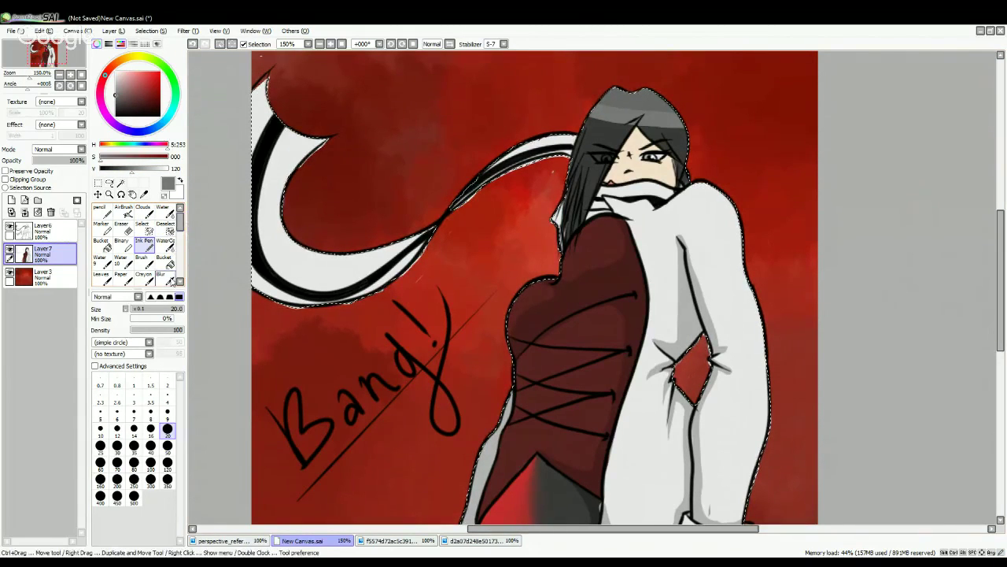
left_click(163, 209)
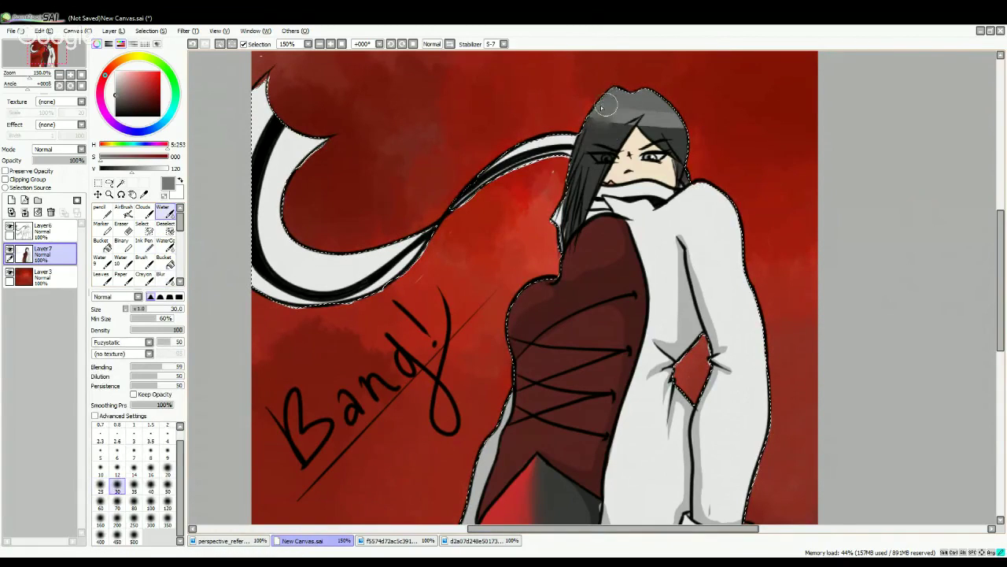
mouse_move(617, 120)
left_mouse_down()
mouse_move(656, 106)
mouse_move(641, 108)
mouse_move(671, 127)
mouse_move(661, 114)
mouse_move(676, 142)
left_mouse_up()
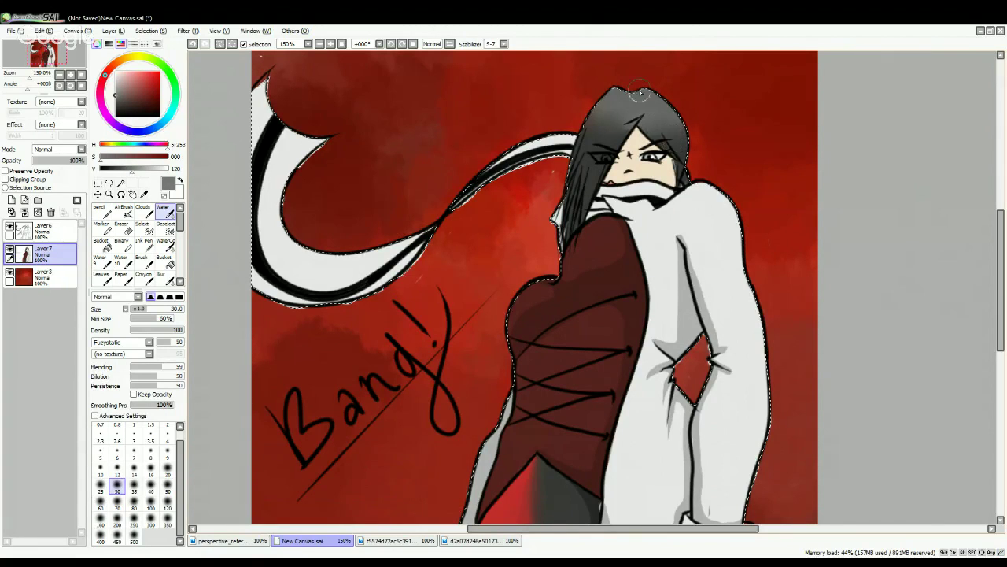
mouse_move(639, 92)
left_mouse_down()
mouse_move(598, 157)
mouse_move(622, 98)
mouse_move(632, 103)
mouse_move(609, 118)
left_mouse_up()
- Add a new layer in Luminosity mode and paint a highlight band across the hair in grey of value 195 with the Ink Pen at size 20
left_click(11, 200)
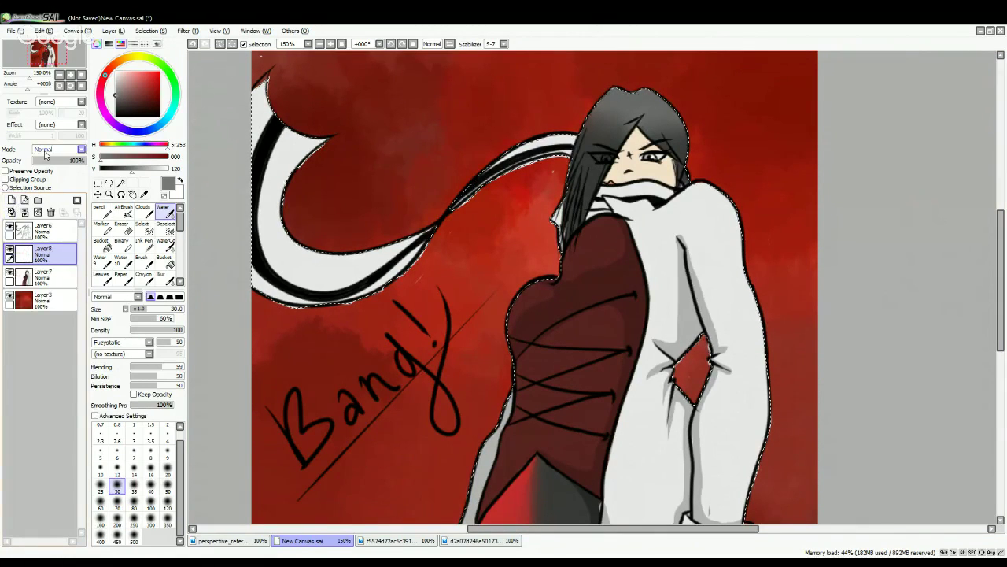
left_click(59, 191)
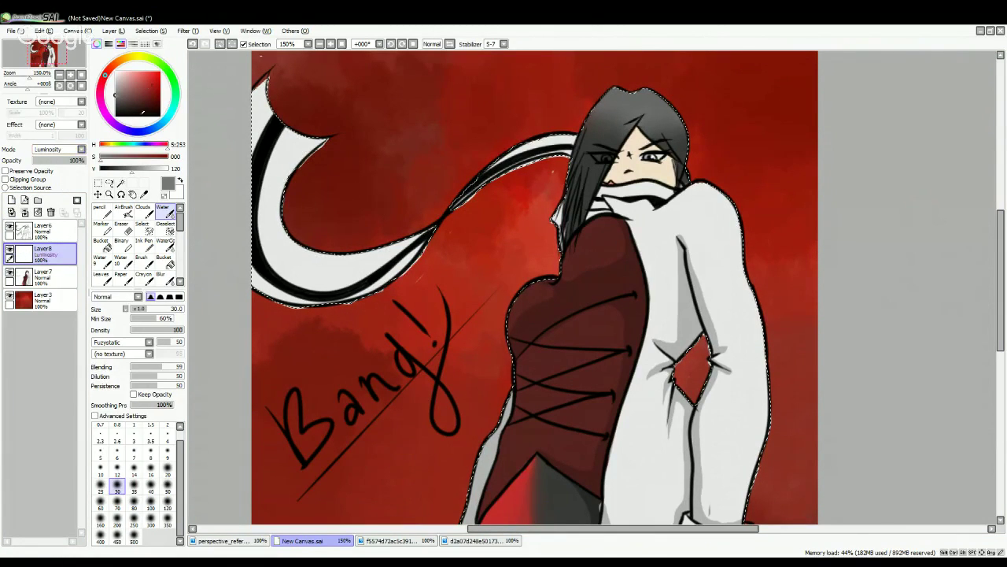
left_click(118, 77)
left_click_drag(115, 81, 116, 82)
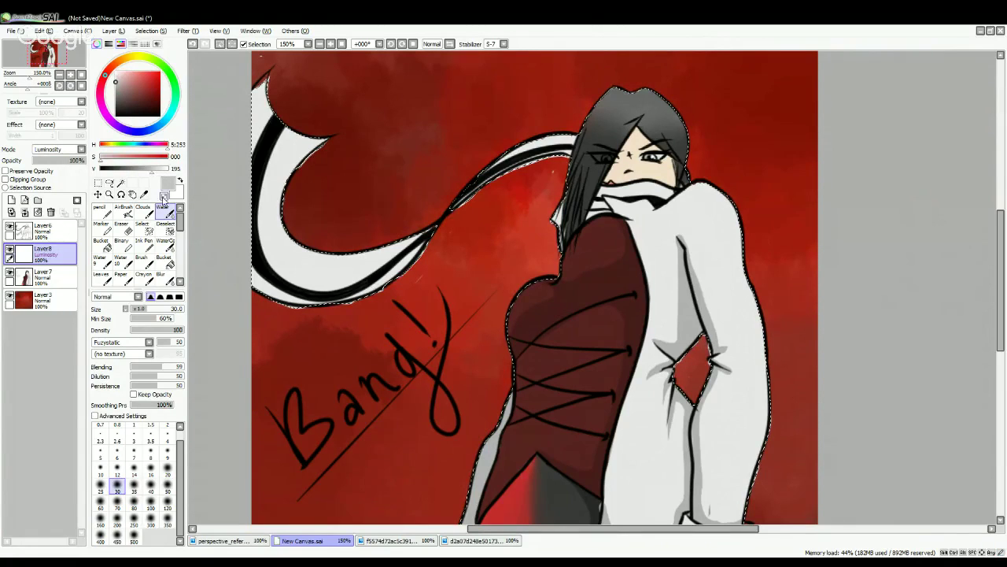
left_click(146, 243)
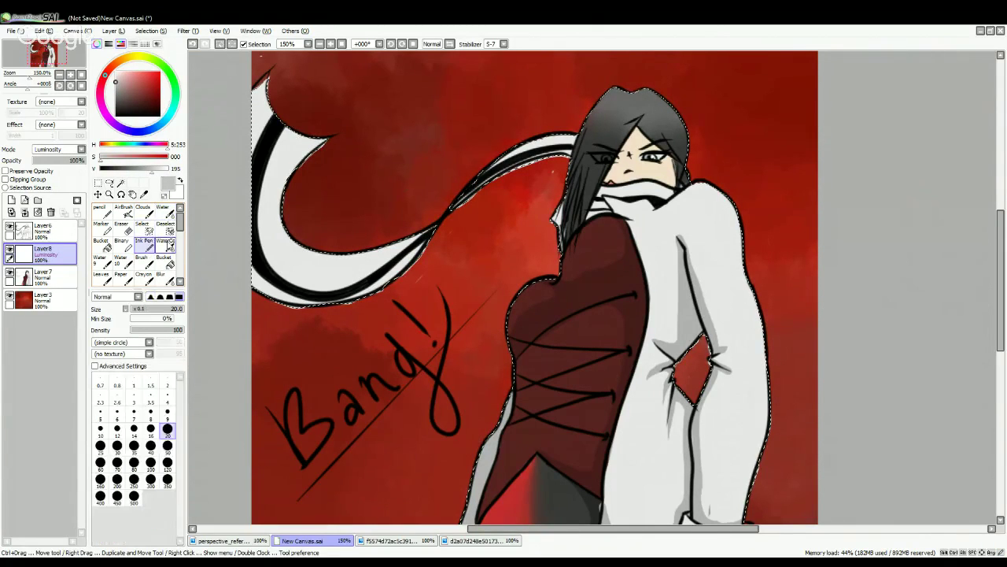
mouse_move(621, 118)
left_mouse_down()
mouse_move(582, 125)
mouse_move(686, 124)
left_mouse_up()
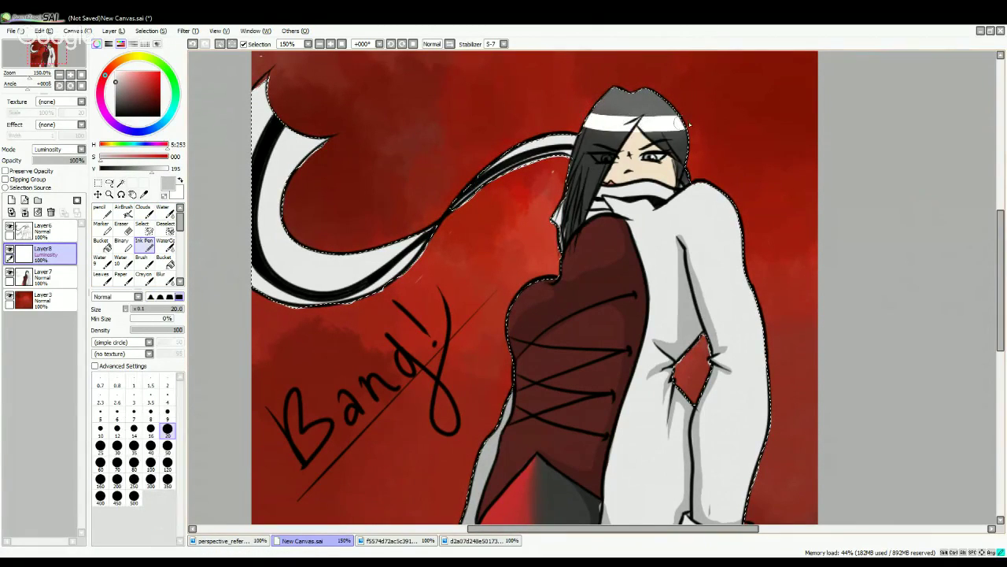
- Set the Eraser to size 5 and soften the bright highlight band into the hair with the Blur brush at size 25
left_click(122, 229)
left_click(100, 412)
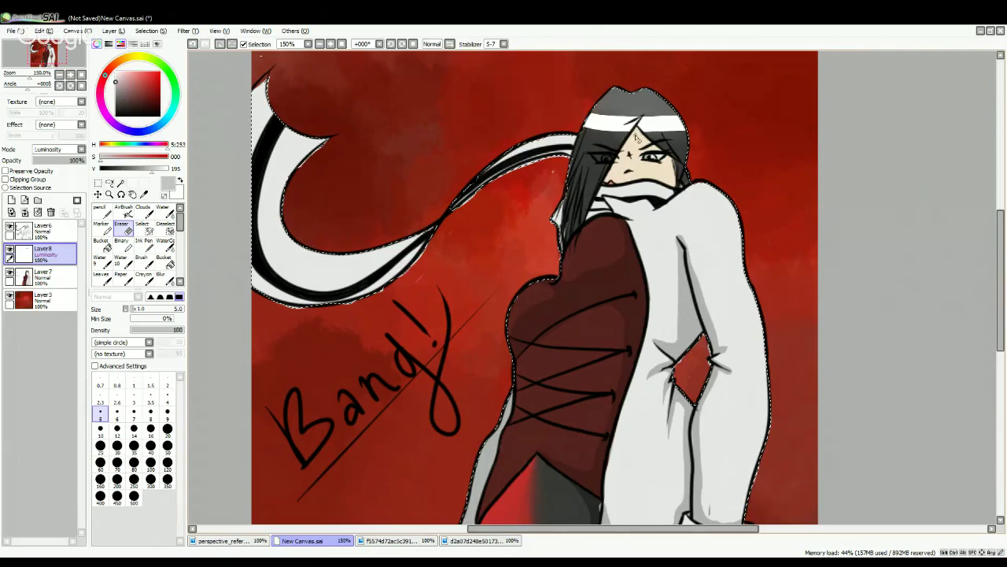
left_click(162, 277)
mouse_move(622, 100)
left_mouse_down()
mouse_move(591, 131)
mouse_move(600, 110)
mouse_move(608, 133)
mouse_move(639, 101)
mouse_move(607, 140)
mouse_move(631, 89)
mouse_move(592, 146)
mouse_move(607, 103)
mouse_move(589, 142)
mouse_move(603, 109)
mouse_move(606, 134)
mouse_move(637, 106)
mouse_move(654, 132)
mouse_move(632, 107)
mouse_move(654, 129)
mouse_move(654, 113)
mouse_move(675, 139)
mouse_move(670, 117)
mouse_move(686, 142)
mouse_move(643, 97)
left_mouse_up()
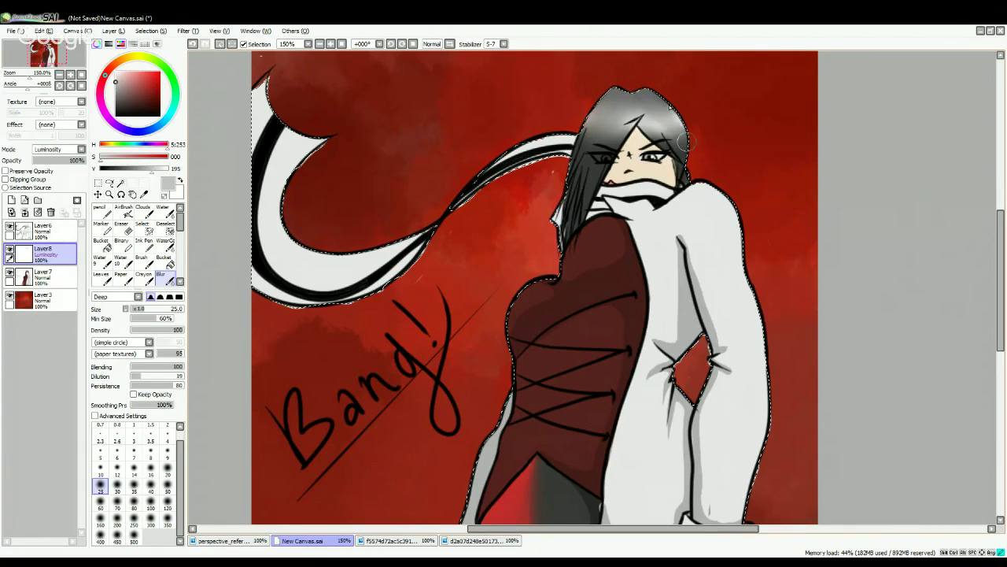
- Lower the Luminosity hair highlight layer's opacity to 39% and trim the highlight's lower edge with the Eraser at size 35
mouse_move(683, 142)
left_mouse_down()
mouse_move(648, 100)
mouse_move(683, 140)
mouse_move(661, 103)
mouse_move(673, 135)
mouse_move(637, 104)
mouse_move(644, 116)
mouse_move(580, 119)
left_mouse_up()
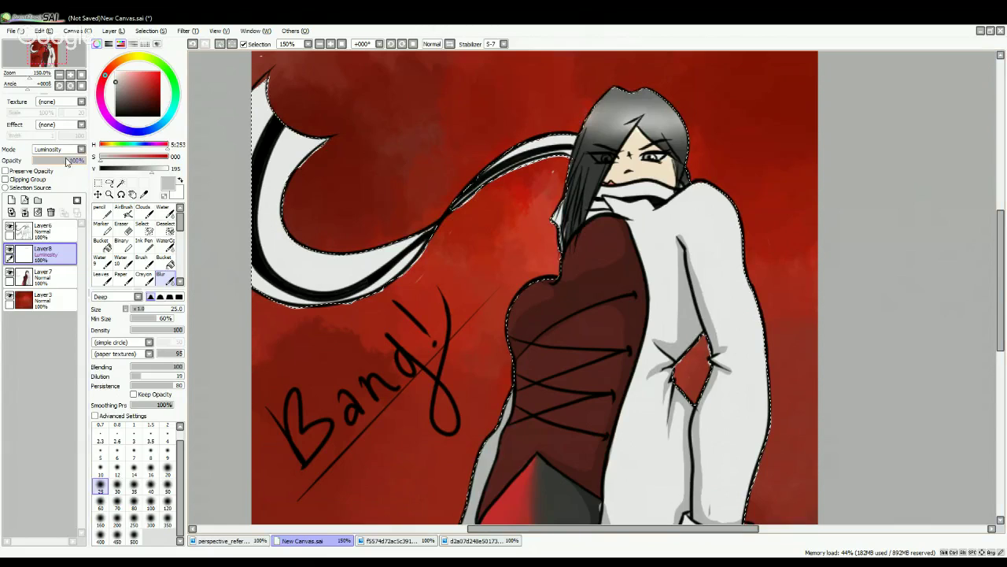
left_click_drag(75, 161, 57, 167)
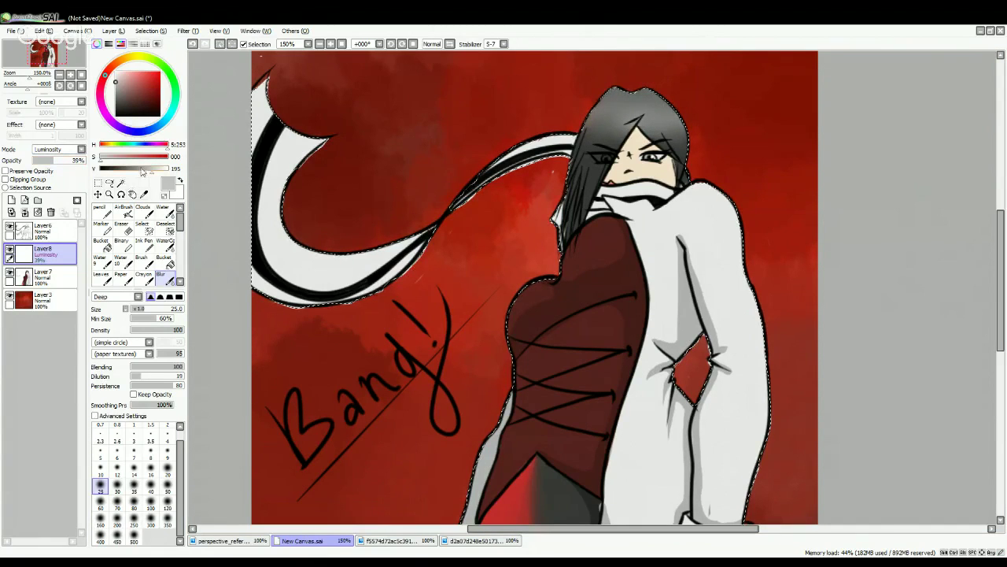
left_click(121, 228)
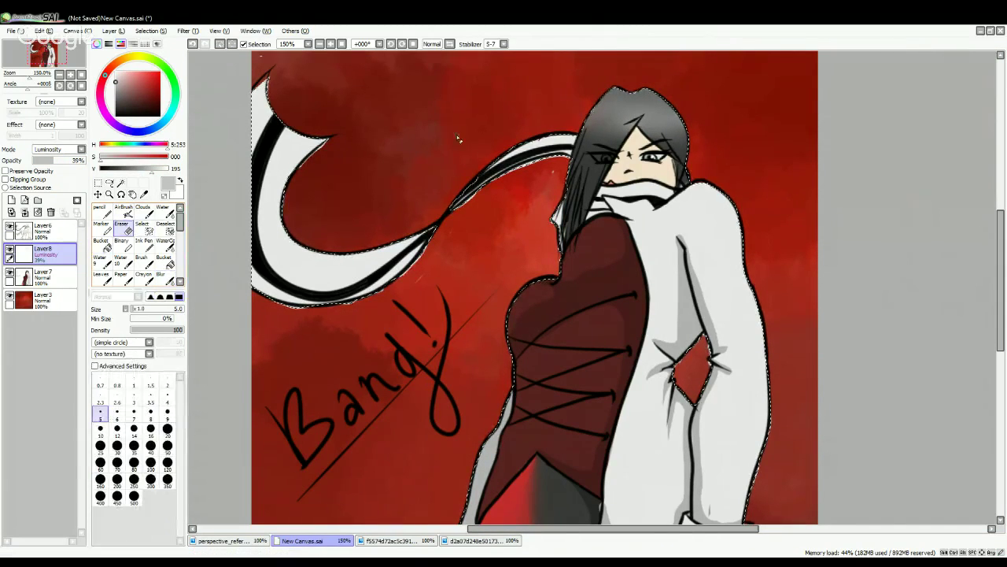
left_click(134, 446)
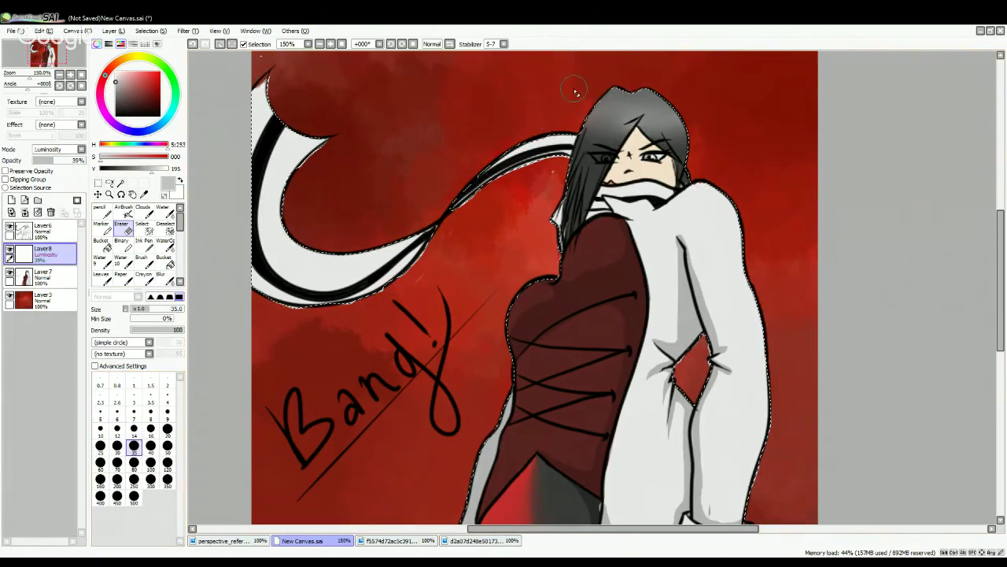
mouse_move(611, 132)
left_mouse_down()
mouse_move(562, 123)
mouse_move(687, 143)
left_mouse_up()
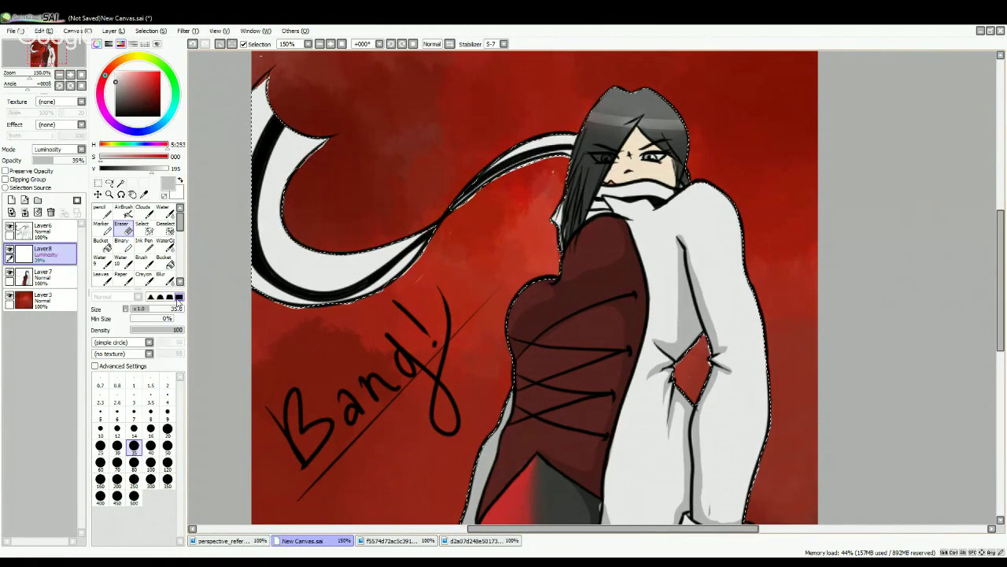
- Set the Water brush to a simple circle shape and soften the trimmed highlight edge across the hair at size 30
left_click(164, 213)
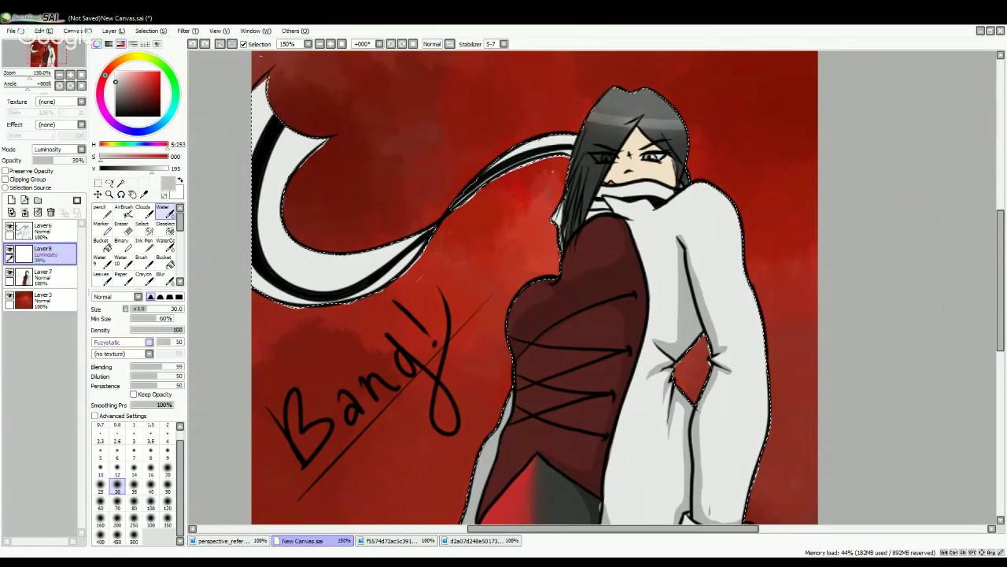
left_click(126, 351)
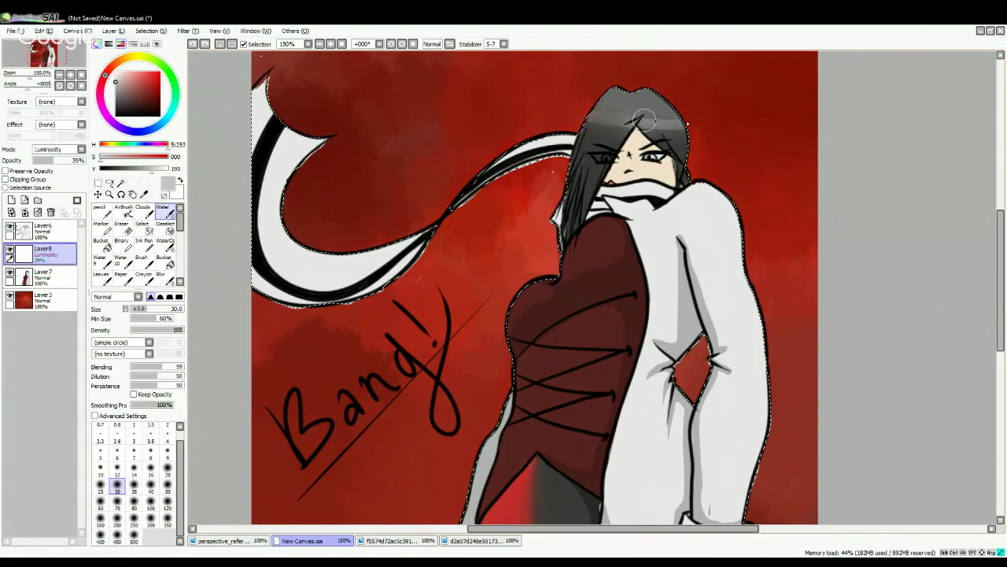
left_click_drag(644, 118, 739, 118)
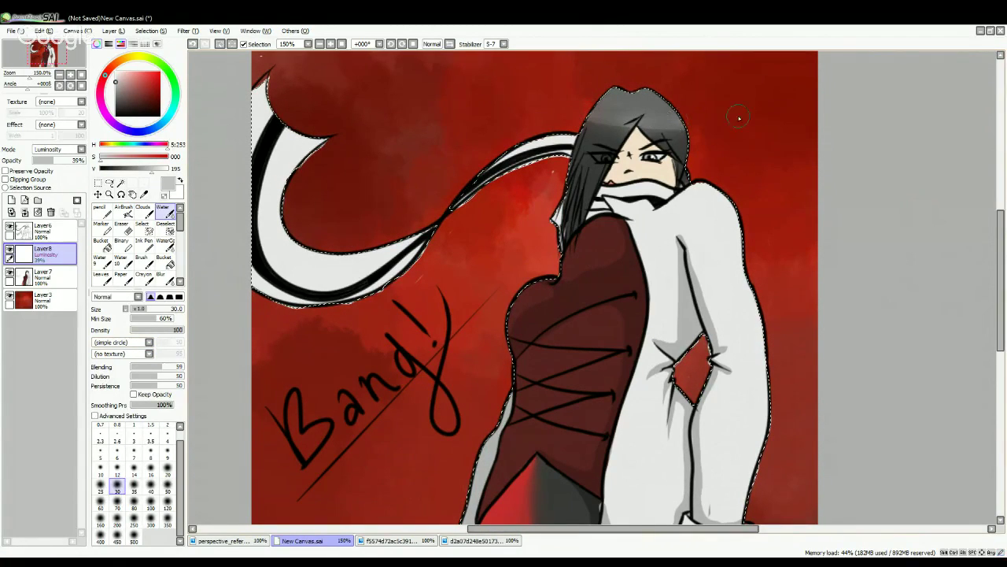
left_click(192, 44)
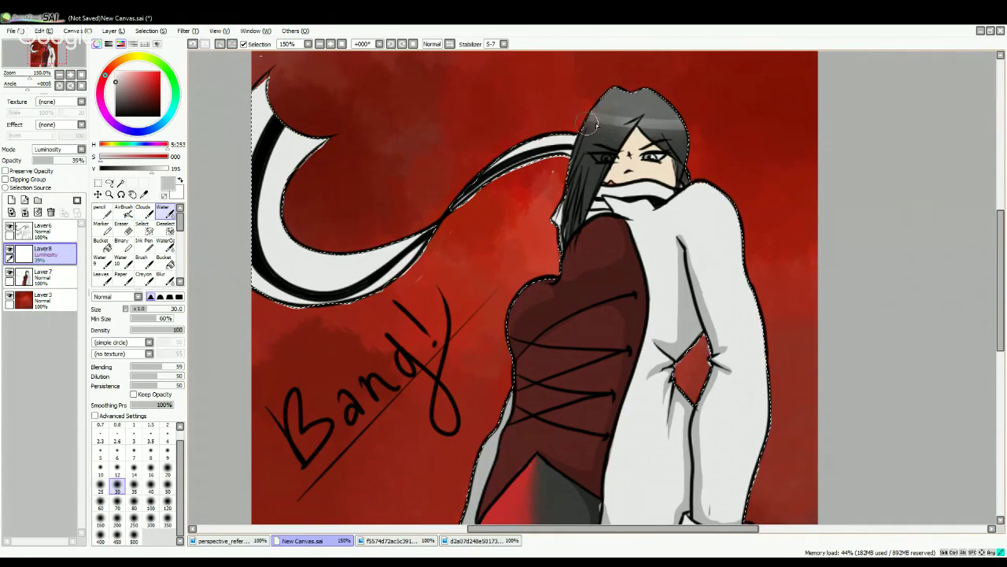
mouse_move(684, 131)
left_mouse_down()
mouse_move(667, 136)
mouse_move(678, 128)
left_mouse_up()
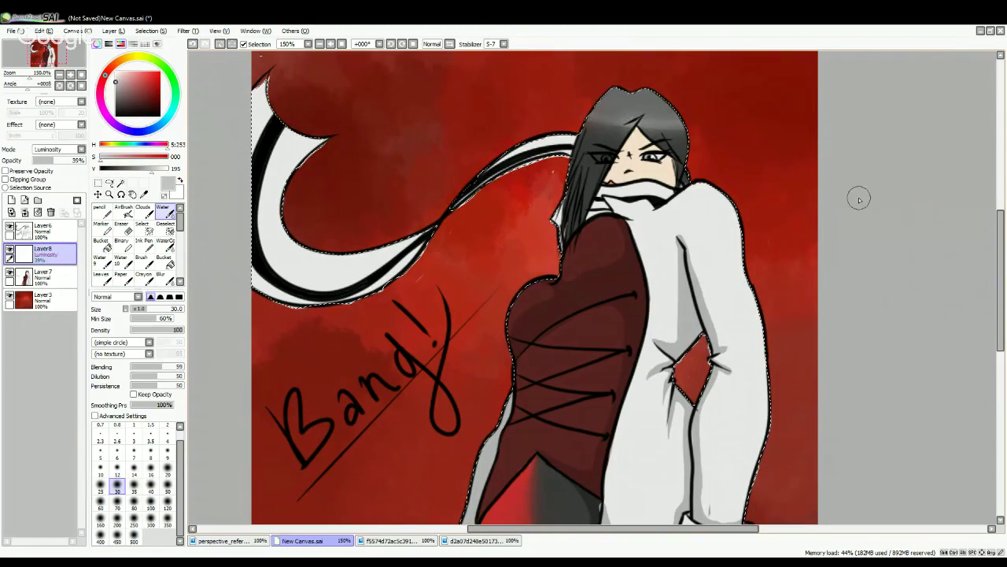
- Sample the hair's dark grey and paint it across the crown of the hair on Layer7 with the Ink Pen at size 20
mouse_move(1002, 207)
left_mouse_down()
mouse_move(1004, 232)
mouse_move(1004, 222)
left_mouse_up()
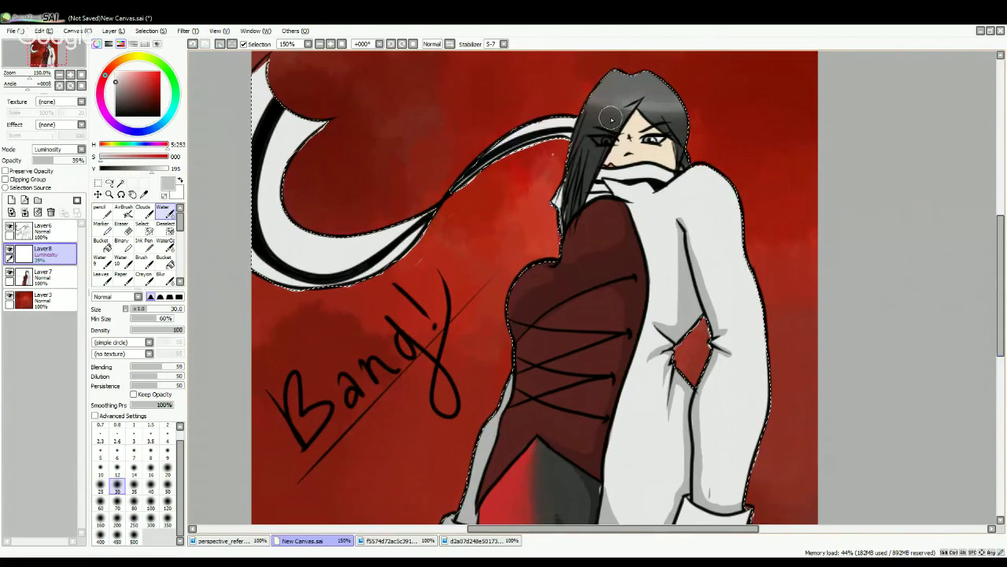
left_click(601, 113, "alt")
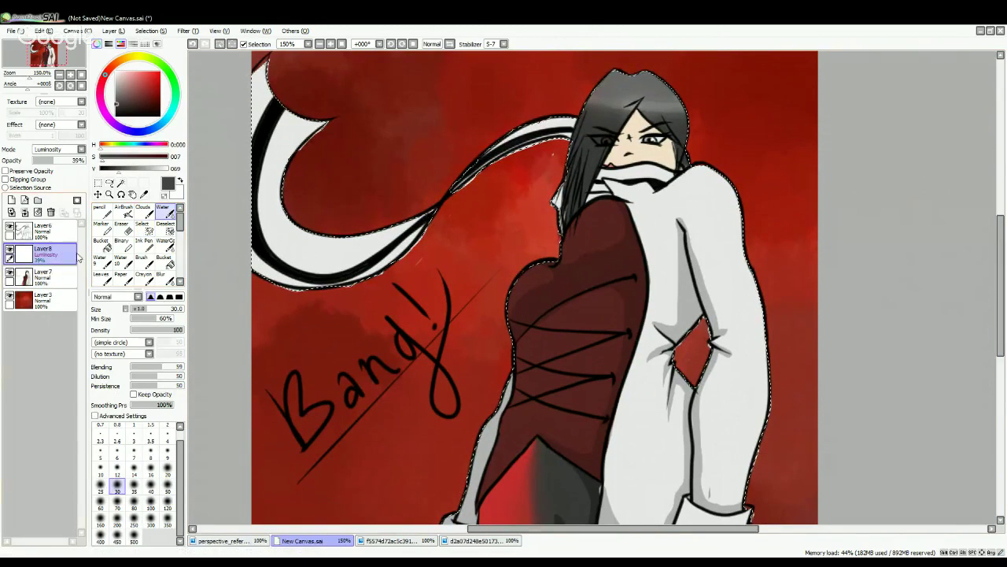
left_click(66, 277)
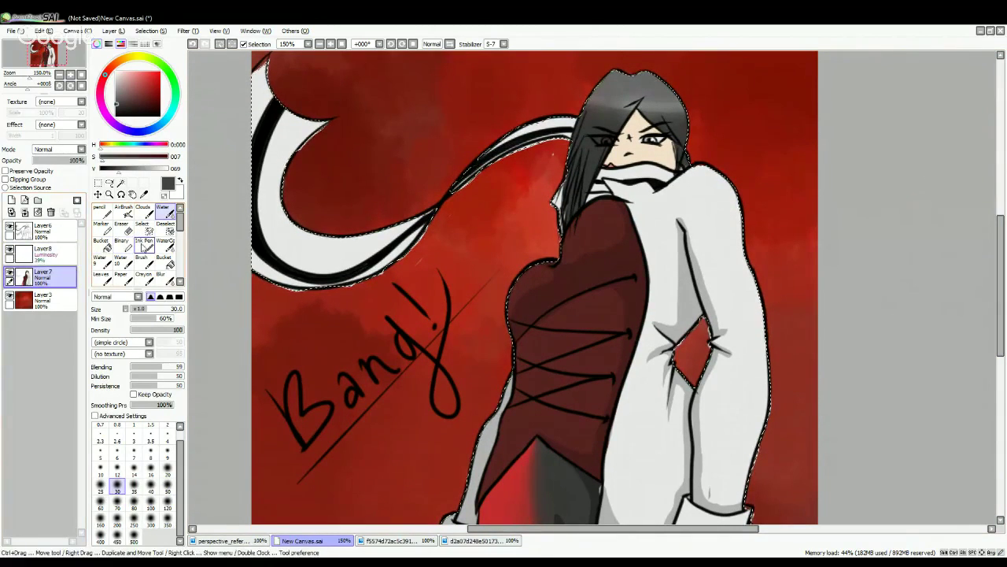
left_click(144, 241)
left_click_drag(596, 77, 681, 82)
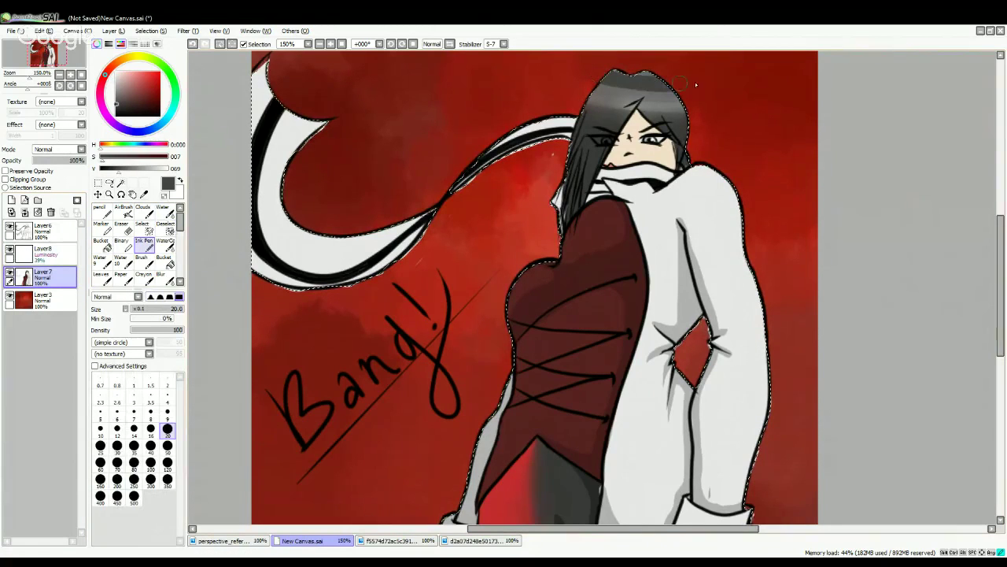
- Blend the dark crown stroke into the hair highlight with the Blur brush at size 25
left_click(161, 277)
left_click_drag(641, 90, 699, 87)
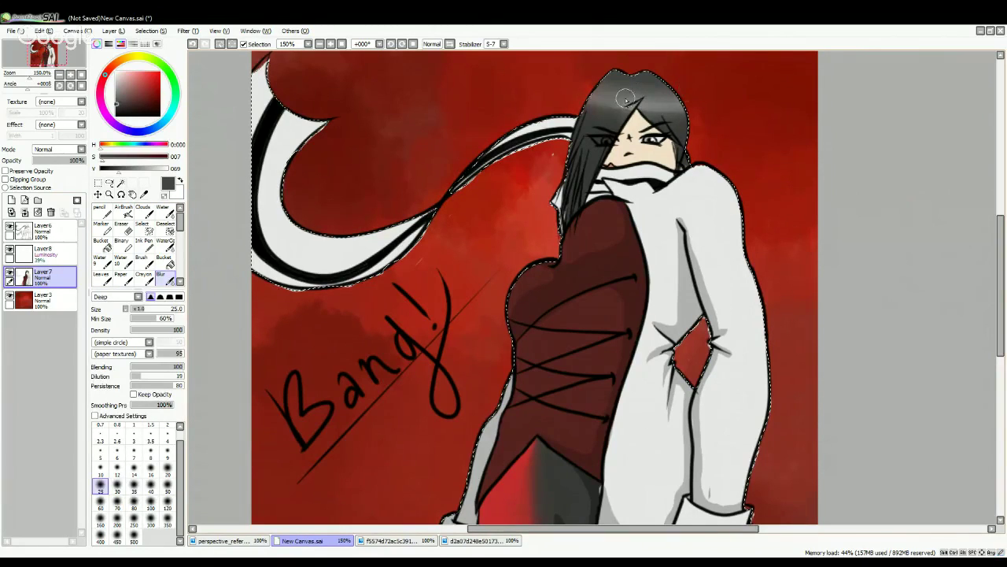
left_click_drag(634, 99, 677, 93)
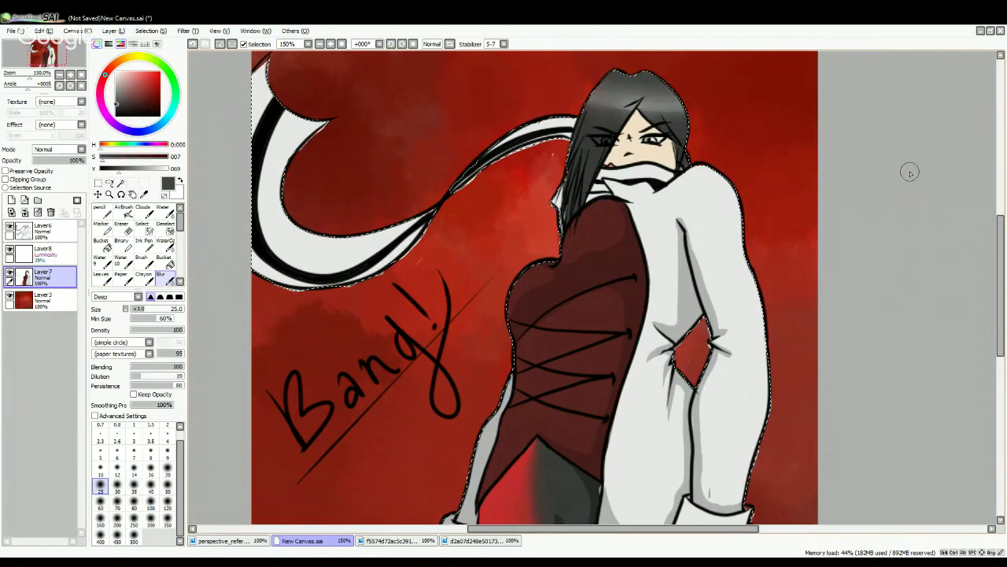
mouse_move(999, 224)
left_mouse_down()
mouse_move(999, 214)
mouse_move(999, 241)
mouse_move(999, 224)
left_mouse_up()
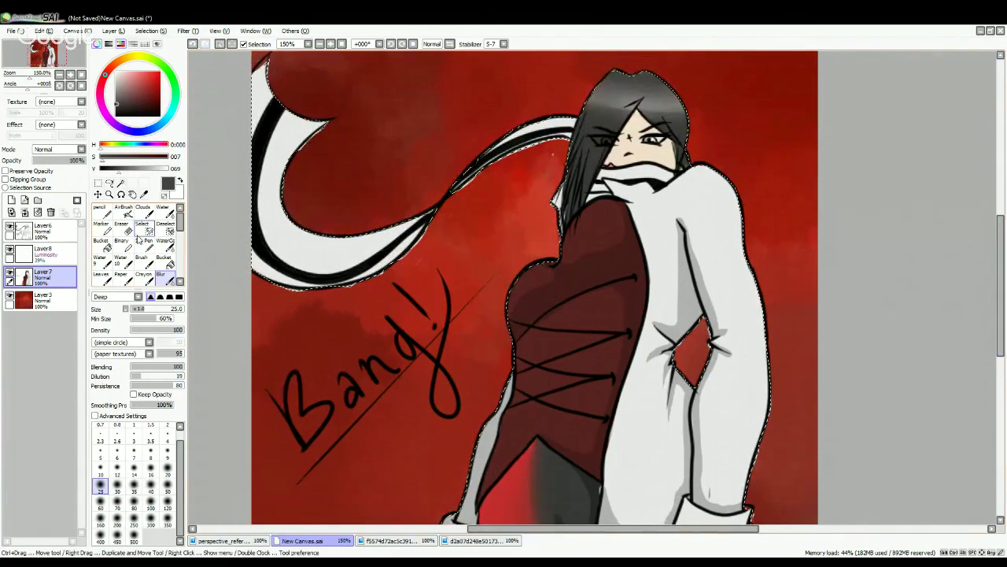
- Clear the selection around the character and scarf with the Deselect brush at size 500
left_click(165, 230)
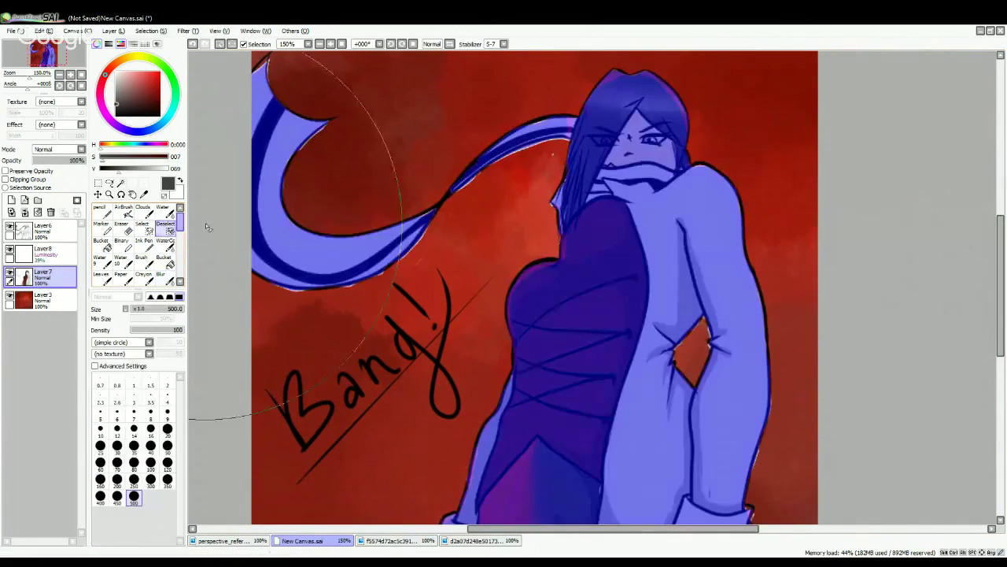
mouse_move(337, 201)
left_mouse_down()
mouse_move(371, 186)
mouse_move(762, 123)
mouse_move(582, 369)
mouse_move(600, 477)
mouse_move(648, 461)
left_mouse_up()
mouse_move(715, 106)
left_mouse_down()
mouse_move(637, 90)
mouse_move(342, 214)
mouse_move(219, 230)
mouse_move(202, 129)
left_mouse_up()
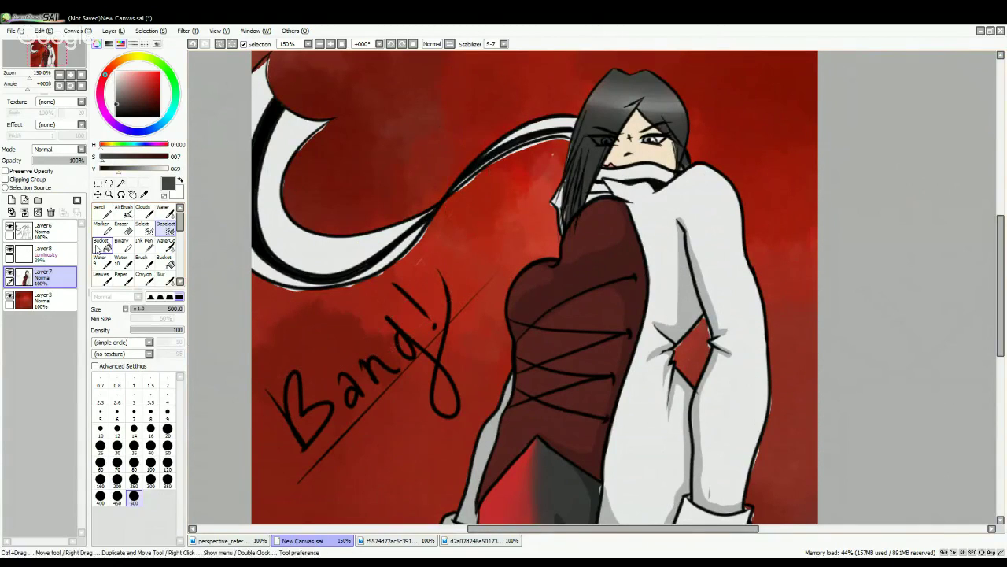
- Set the Eraser to size 14 and select the whole canvas
left_click(123, 228)
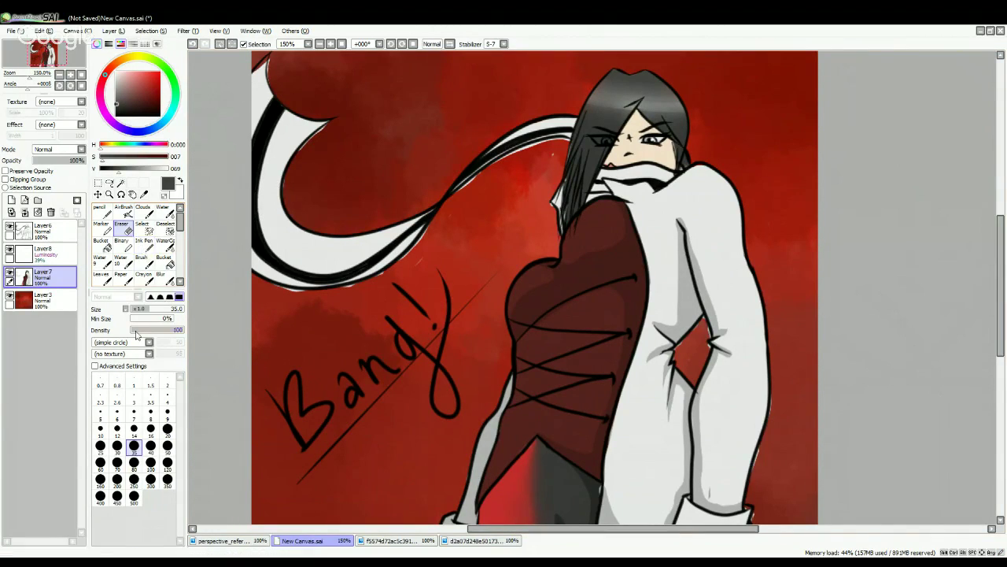
left_click(133, 432)
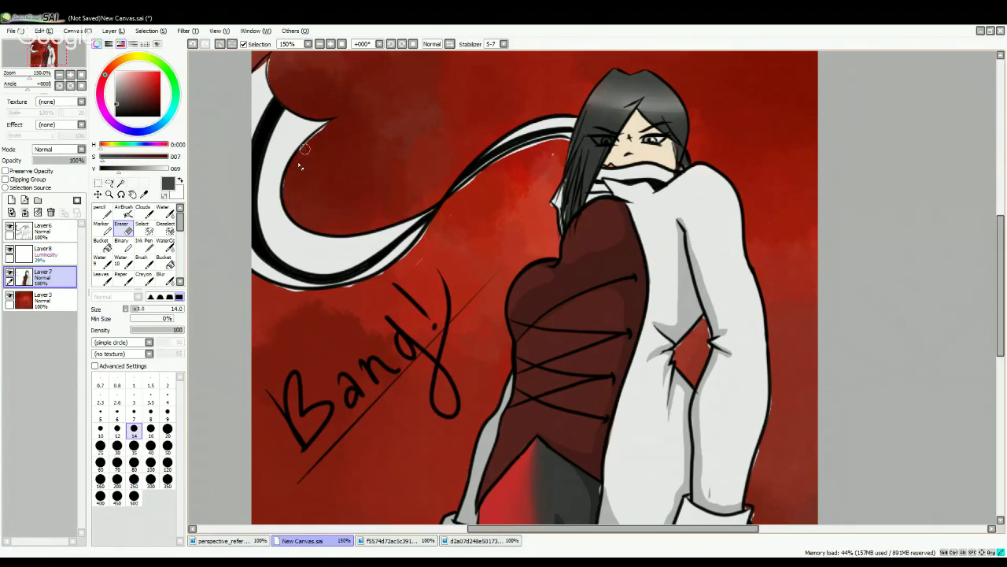
left_click(97, 195)
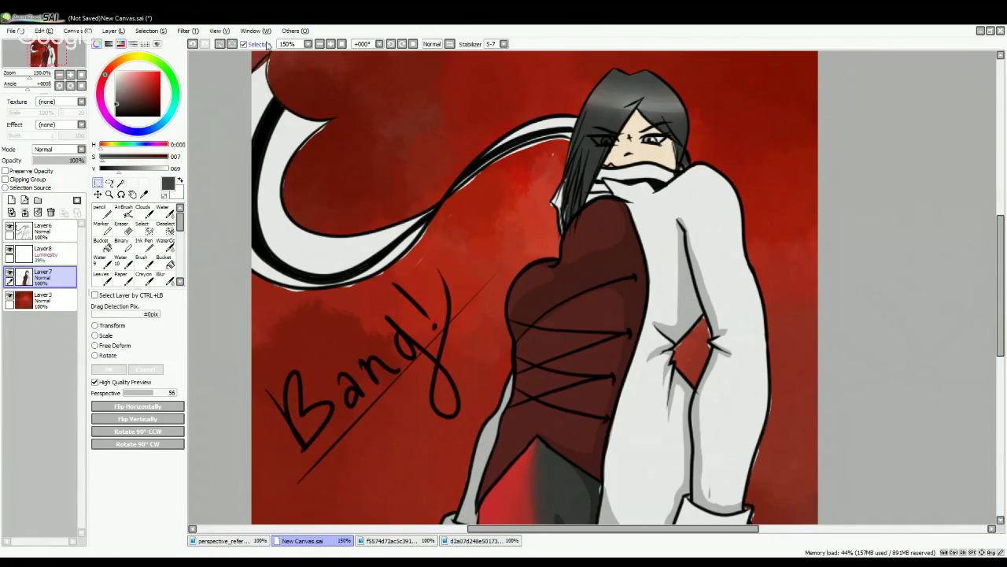
left_click(319, 44)
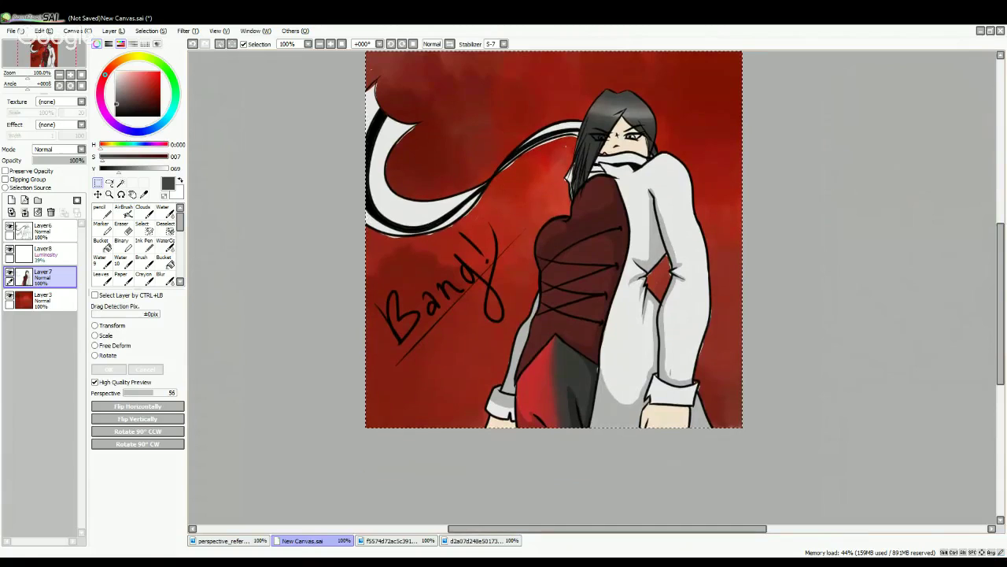
left_click(166, 227)
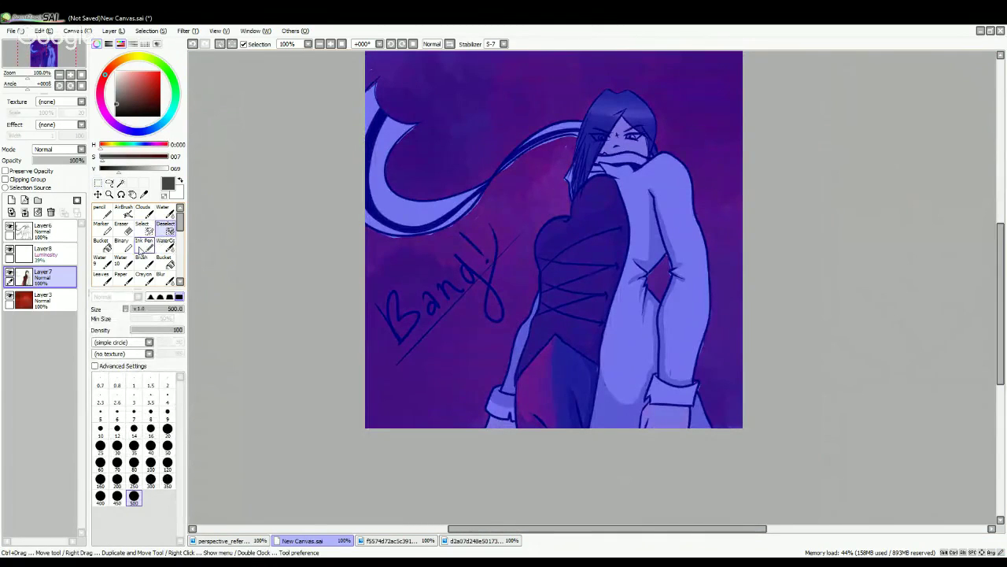
left_click(124, 228)
- Erase the stray white fringe inside the gap between arm and coat and along the sleeve's outer edge on Layer7
left_click(330, 44)
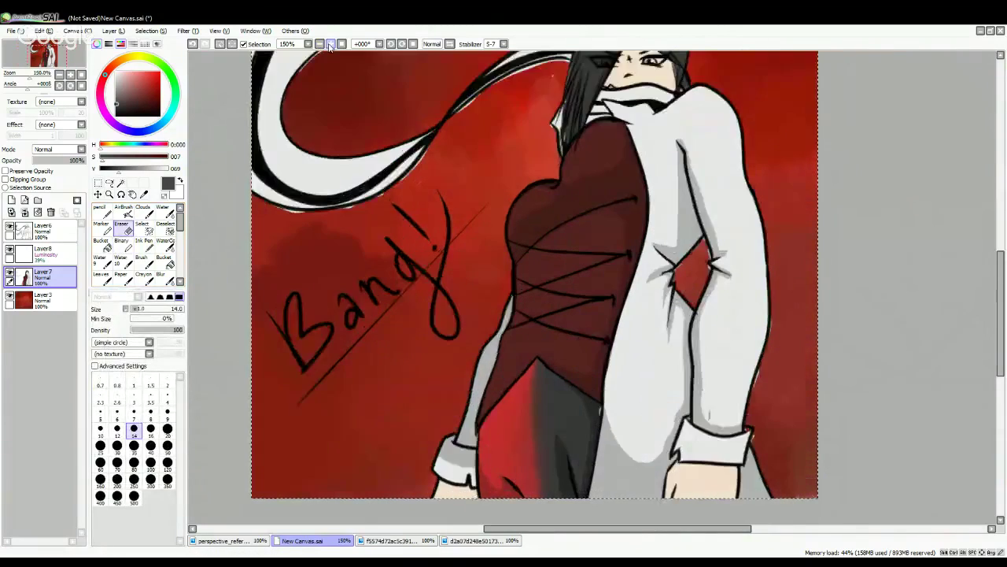
left_click(330, 44)
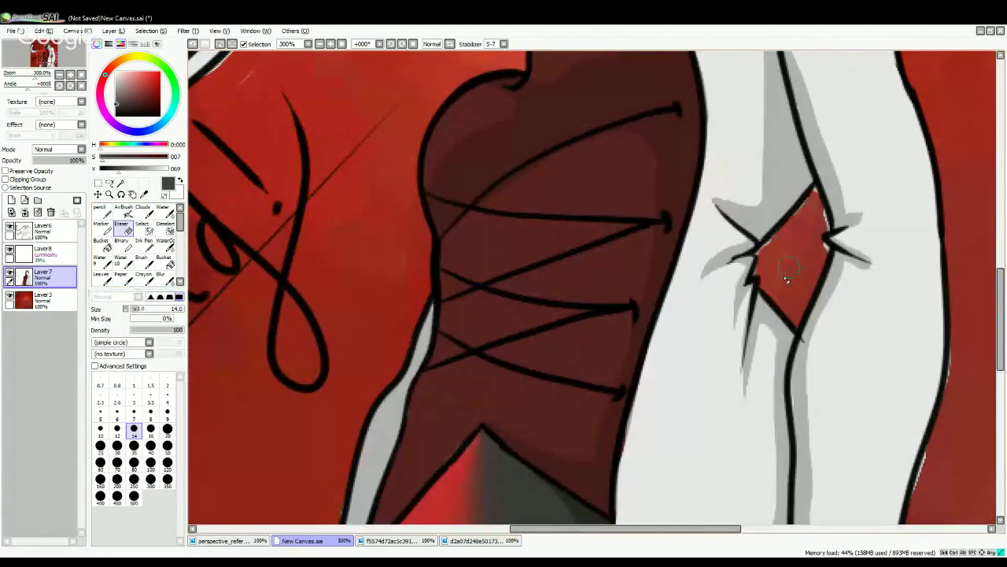
left_click_drag(756, 273, 774, 270)
left_click_drag(816, 198, 806, 219)
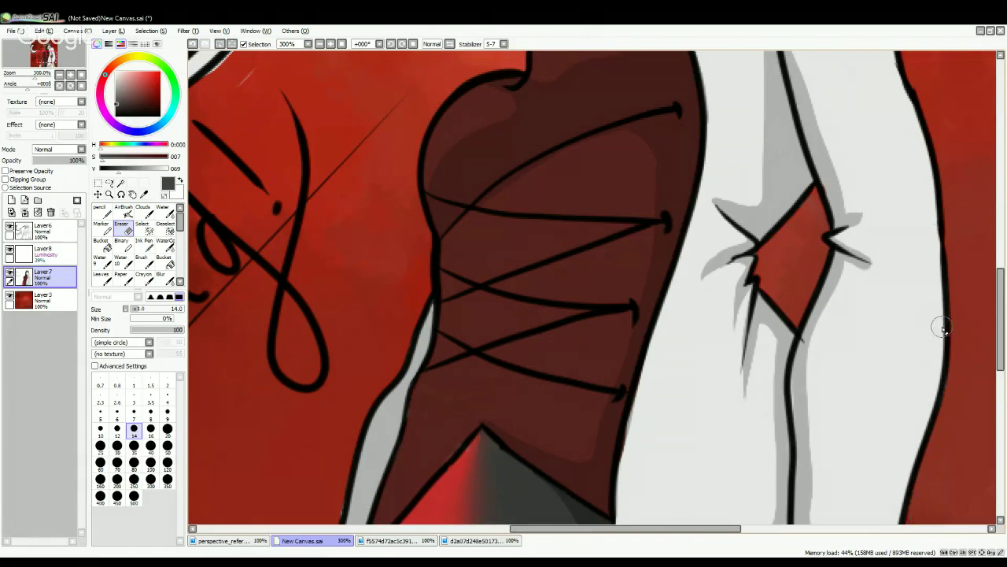
- Erase the stray white fringe outside the outlines of the flowing scarf on Layer7 with the Eraser at size 14
left_click_drag(661, 529, 537, 531)
left_click_drag(1000, 319, 1000, 274)
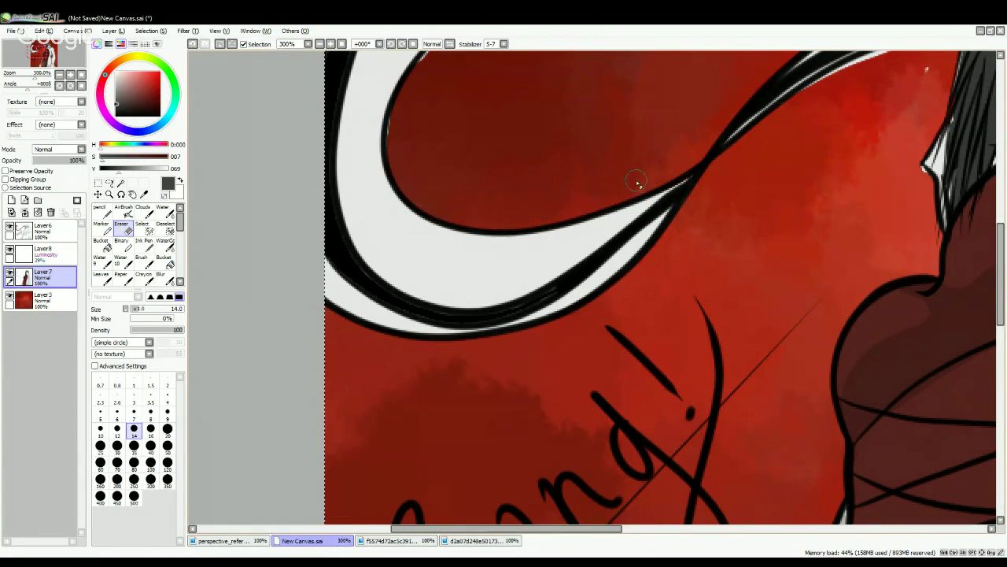
scroll(495, 147, "up", 5)
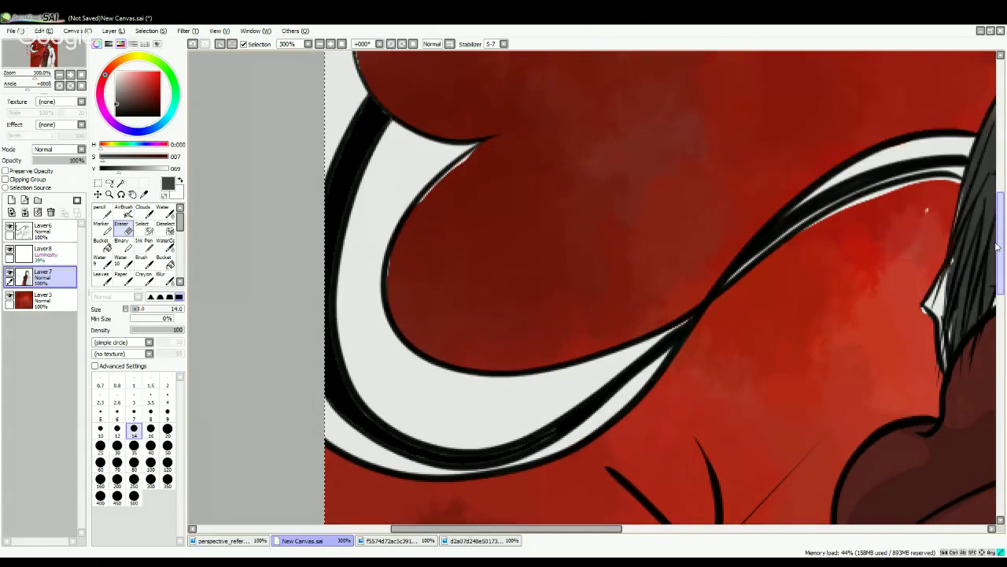
mouse_move(497, 147)
left_mouse_down()
mouse_move(477, 150)
mouse_move(433, 189)
mouse_move(394, 257)
mouse_move(399, 293)
left_mouse_up()
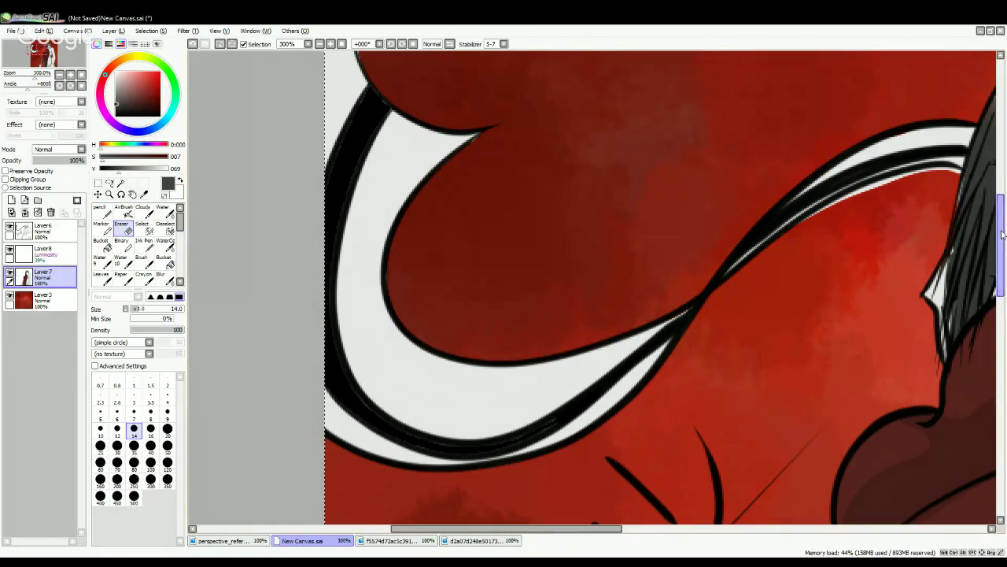
scroll(921, 264, "up", 3)
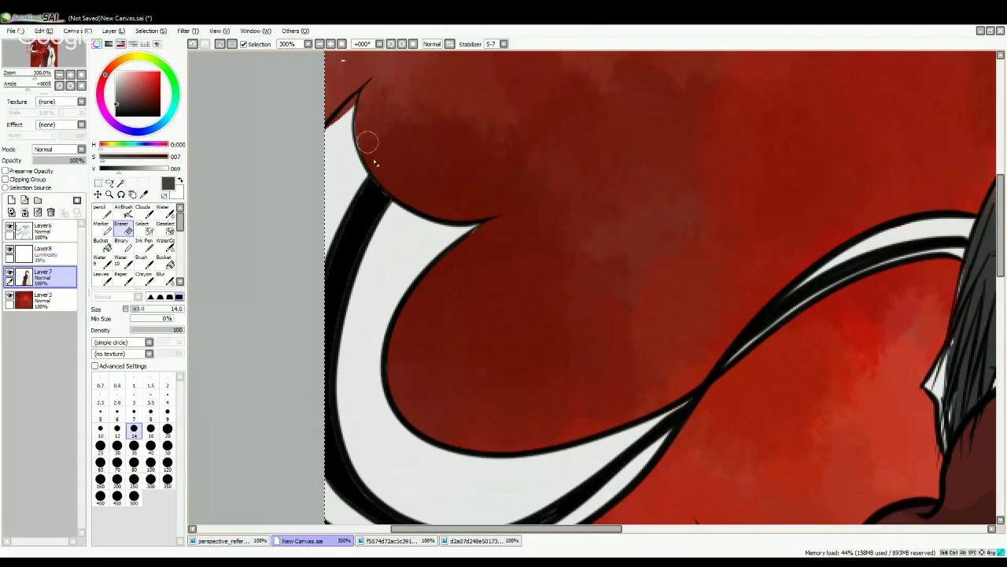
left_click(321, 44)
left_click(320, 44)
left_click(320, 44)
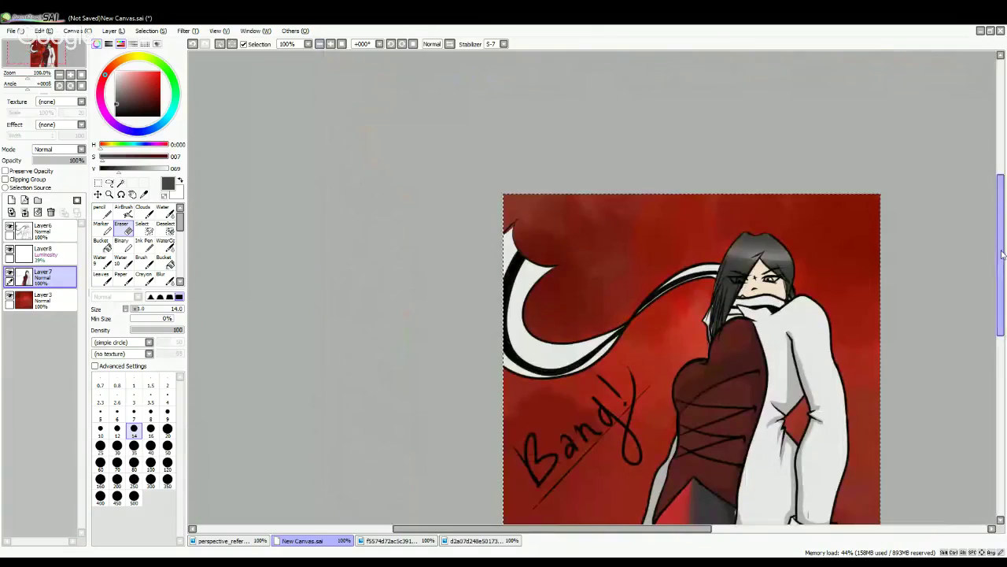
left_click_drag(1002, 257, 1001, 311)
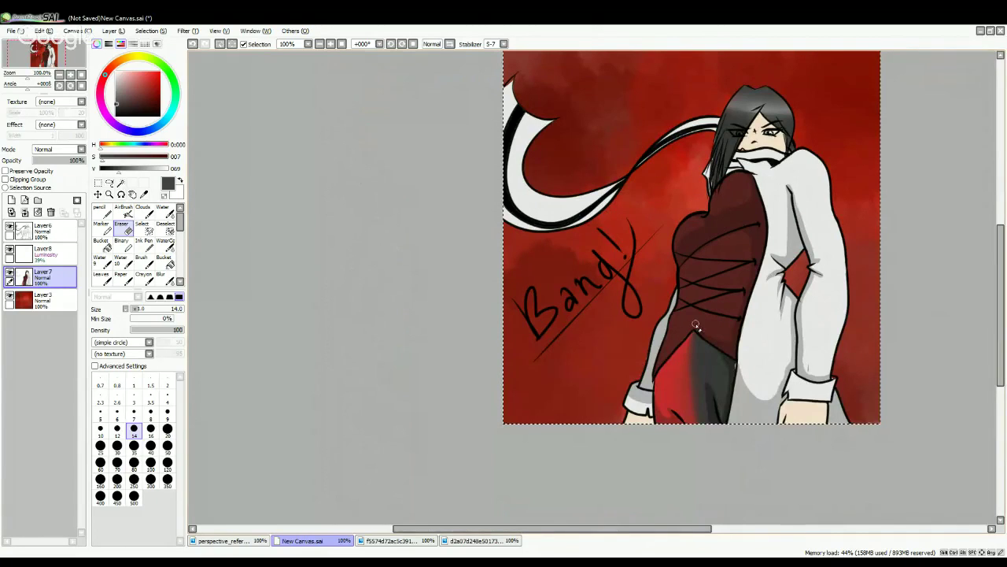
left_click_drag(612, 527, 657, 508)
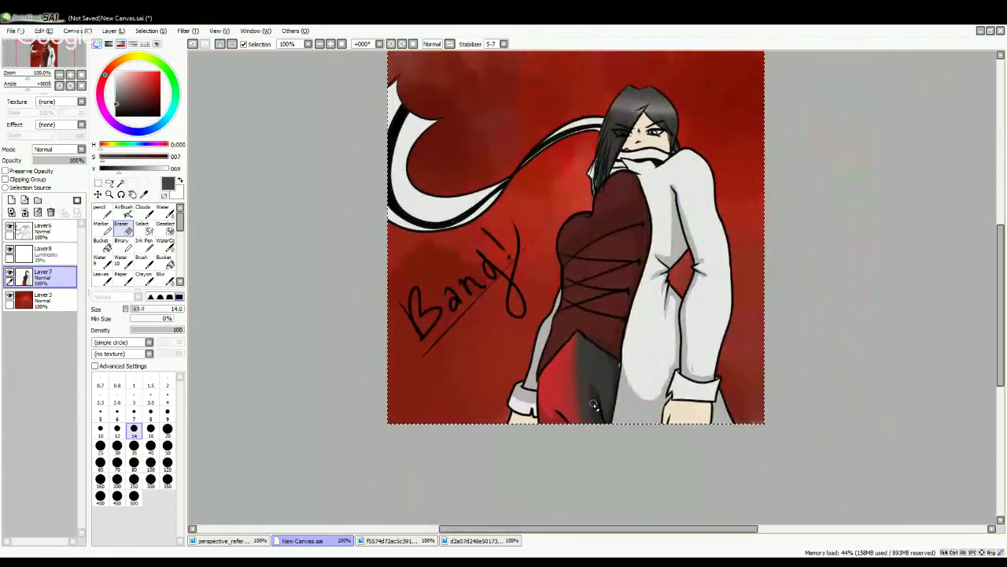
left_click(331, 44)
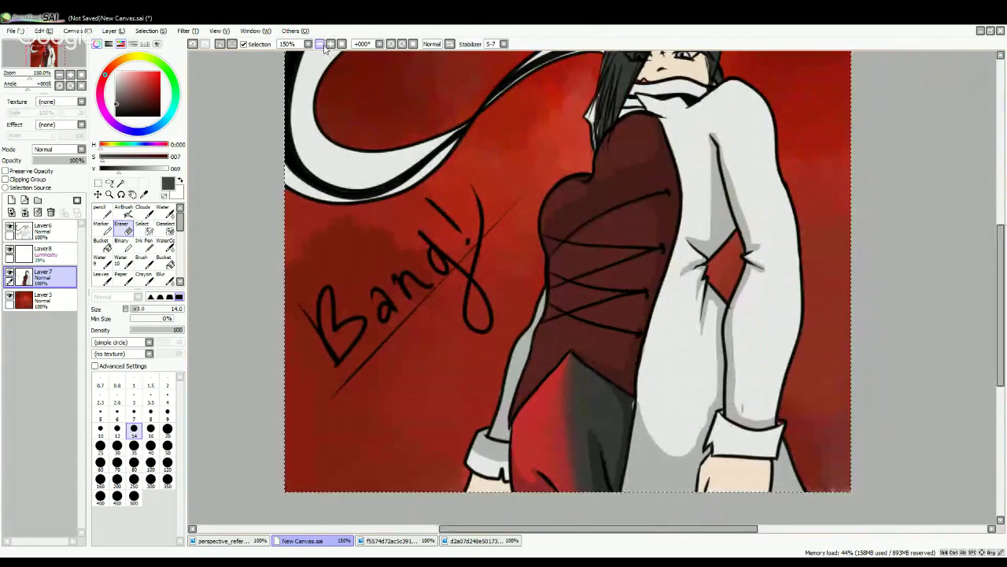
- Merge the Luminosity layer Layer8 down into Layer7, comparing the result with undo and redo before keeping the merge
left_click(319, 44)
left_click(43, 252)
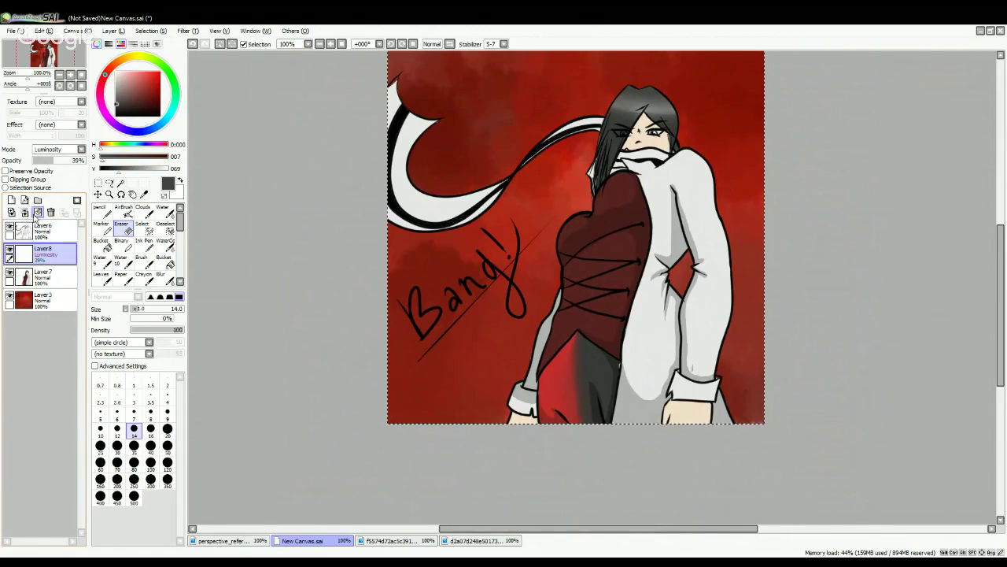
left_click(24, 212)
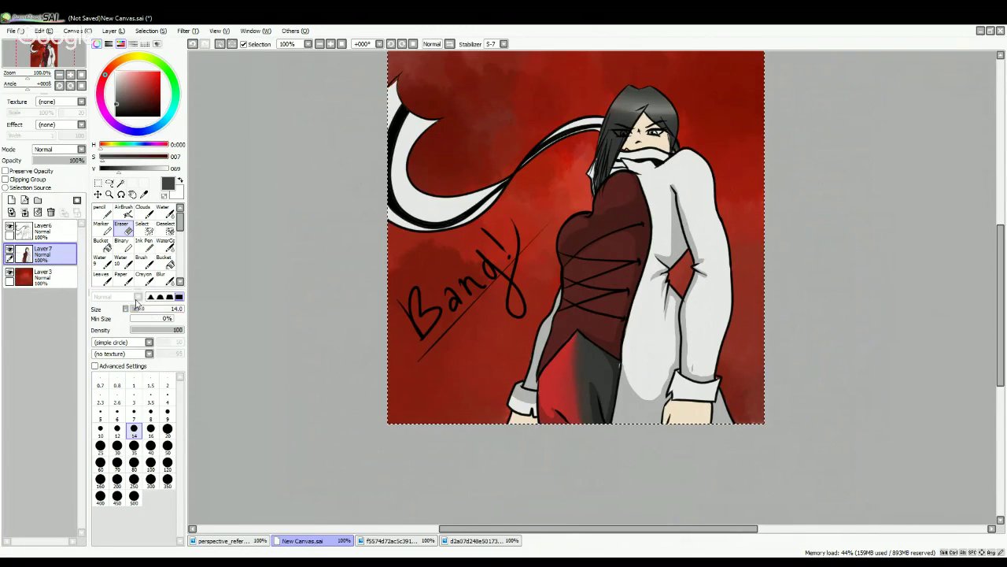
left_click(193, 45)
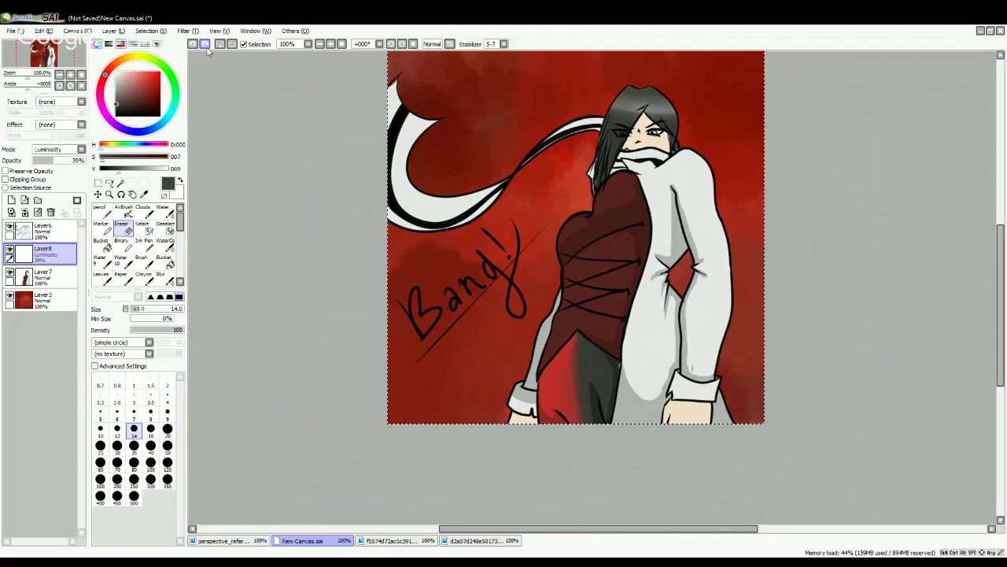
left_click(205, 46)
left_click(194, 45)
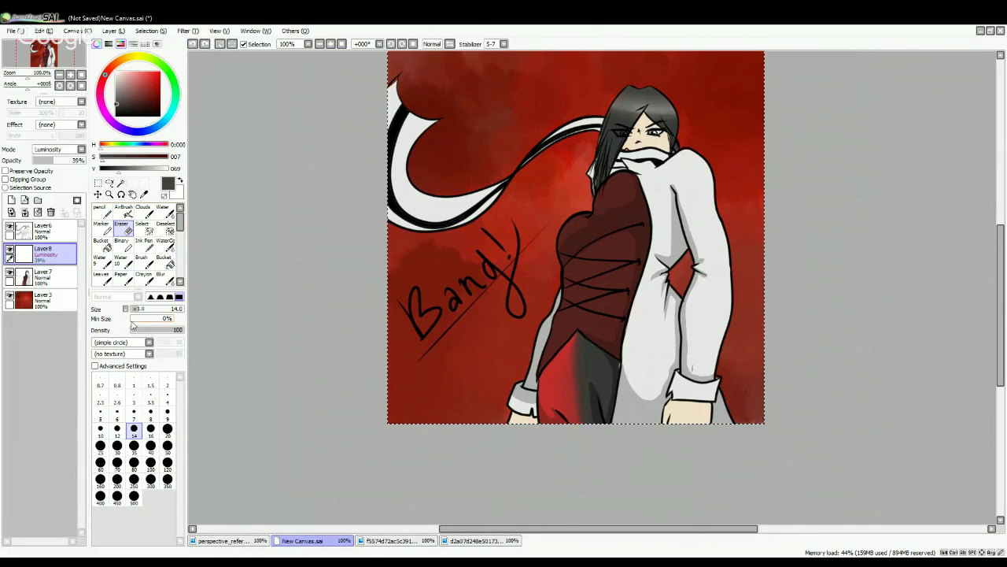
left_click(206, 45)
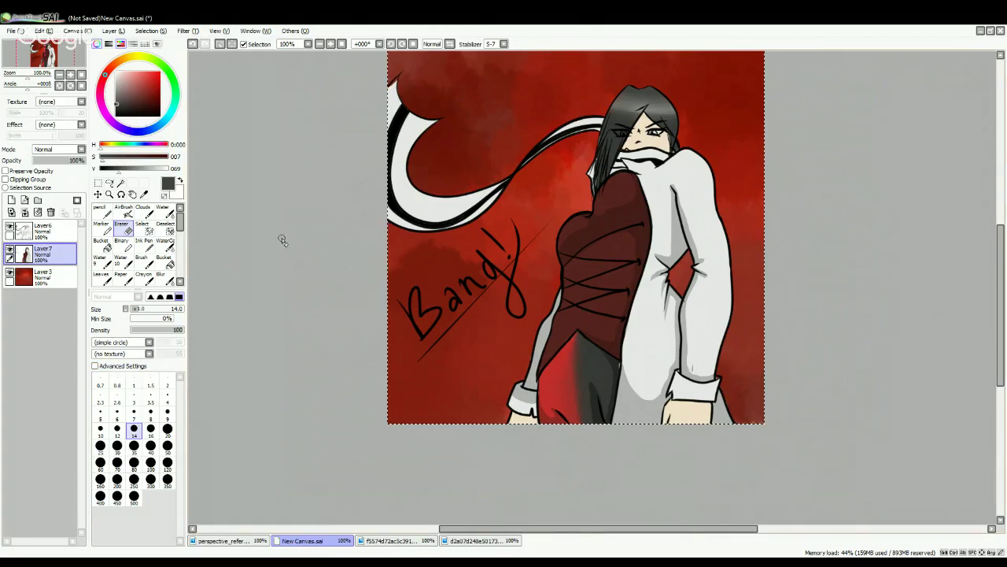
- Merge the line-art layer Layer6 down into Layer7 and that into the background layer Layer3
left_click(39, 231)
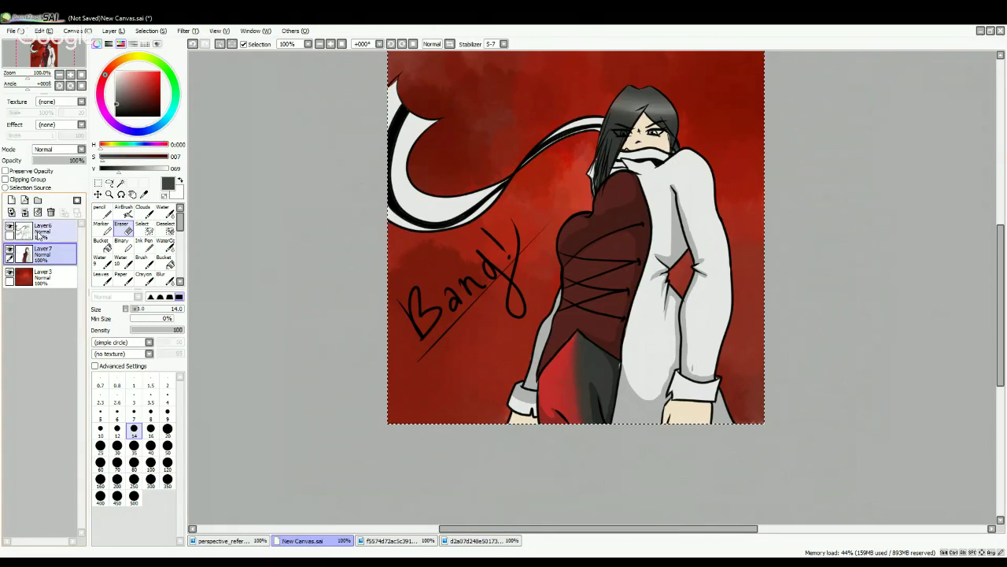
left_click(24, 212)
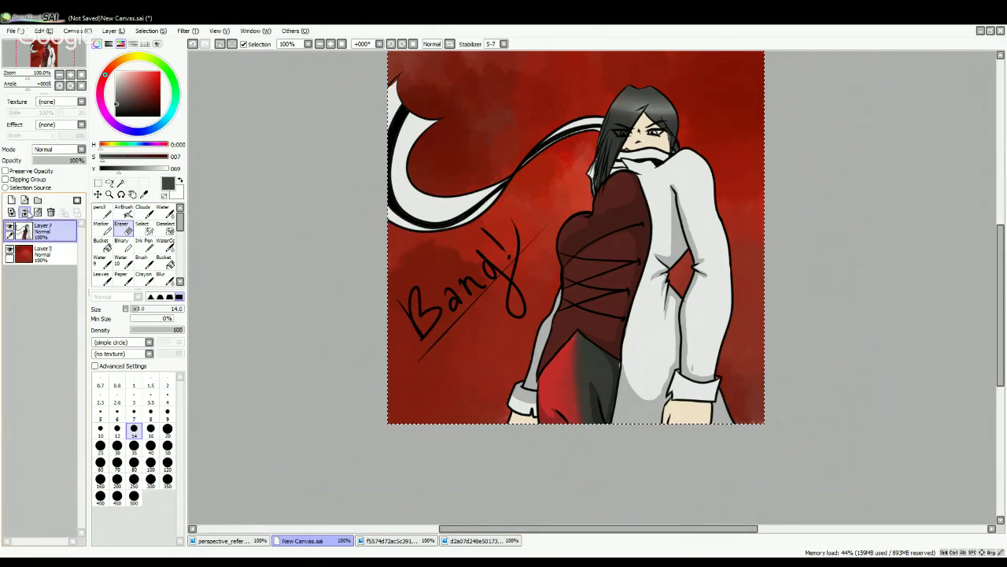
left_click(24, 211)
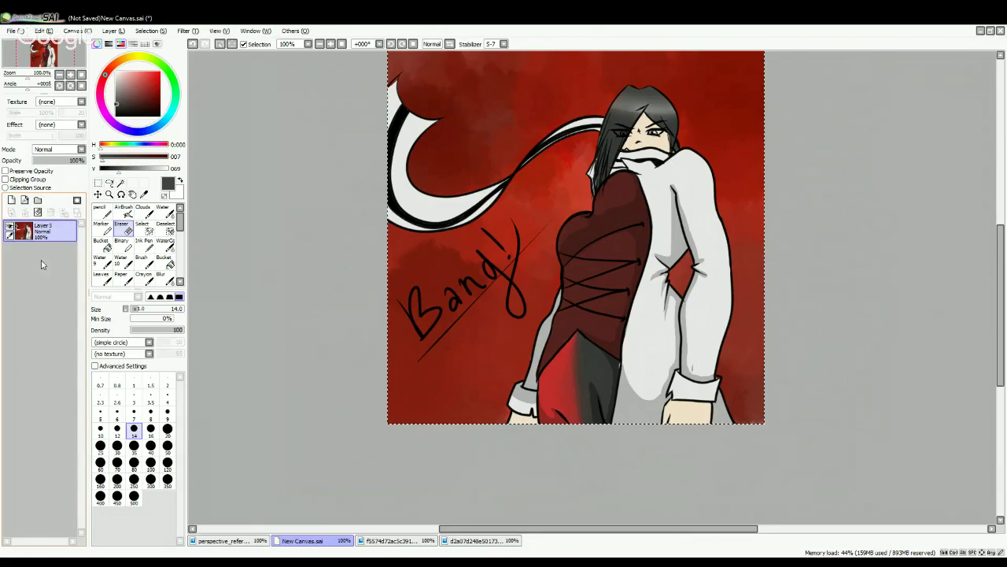
- Add a new layer above the merged artwork and set its blending mode to Overlay
left_click(11, 200)
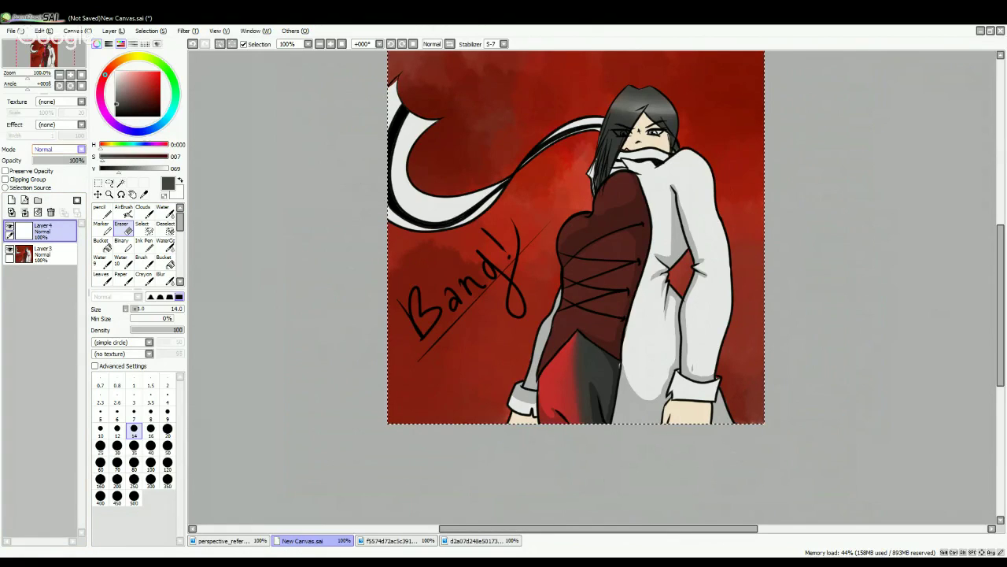
left_click(57, 149)
left_click(55, 185)
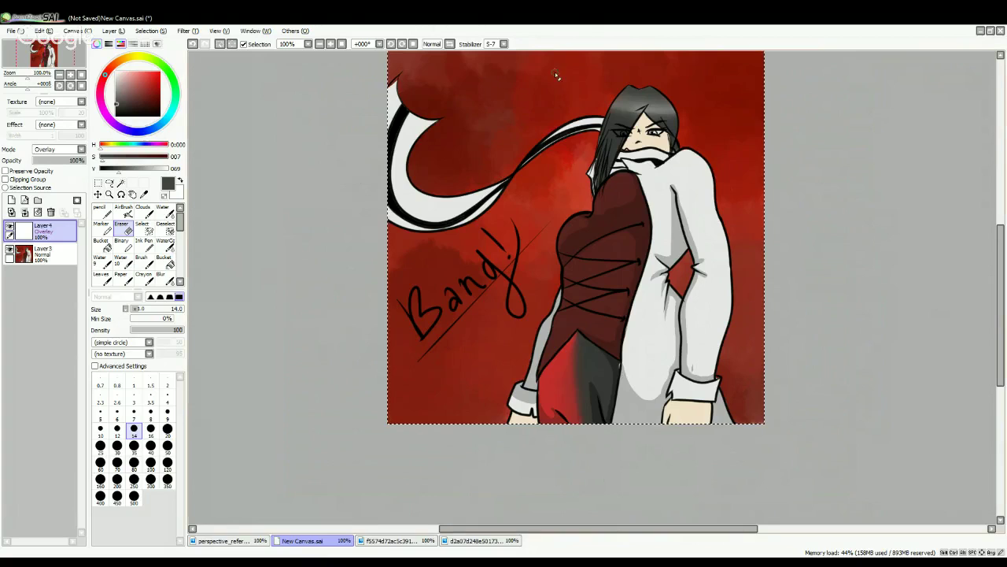
- Fill the whole Overlay layer with a dark red sampled from the background, using the Ink Pen at size 500 with Layer3 temporarily hidden
left_click(572, 175, "alt")
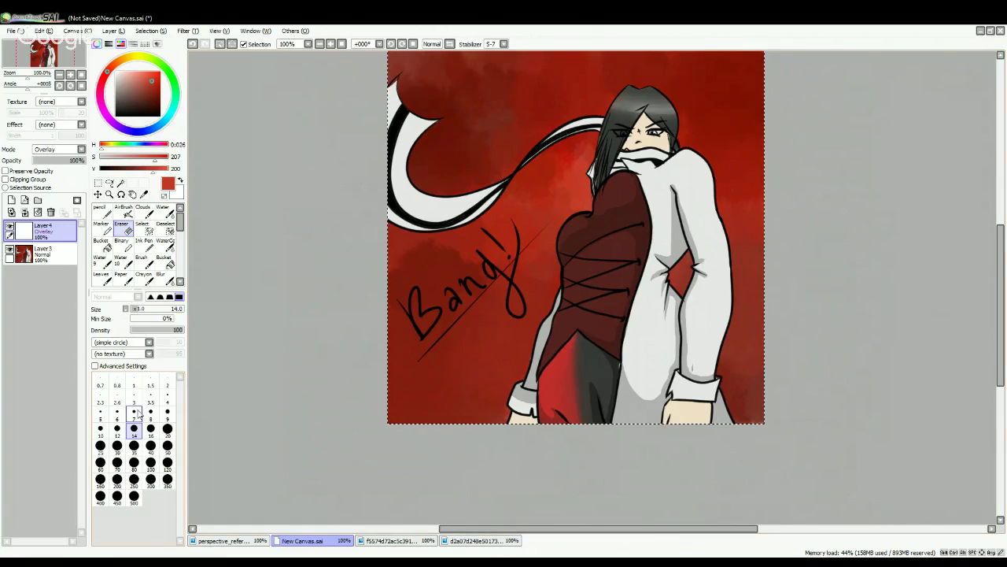
left_click(135, 465)
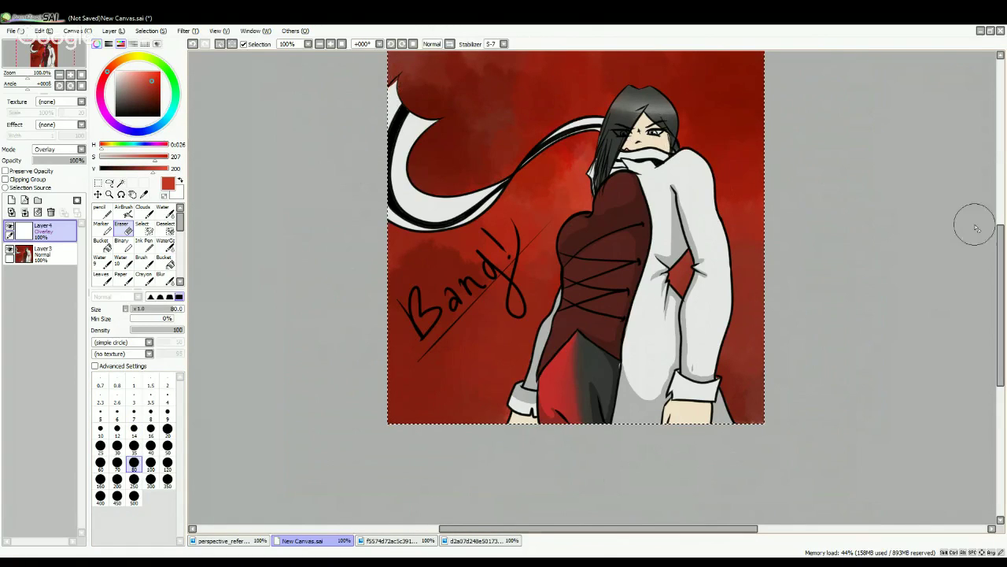
left_click_drag(1005, 238, 1005, 230)
left_click(134, 496)
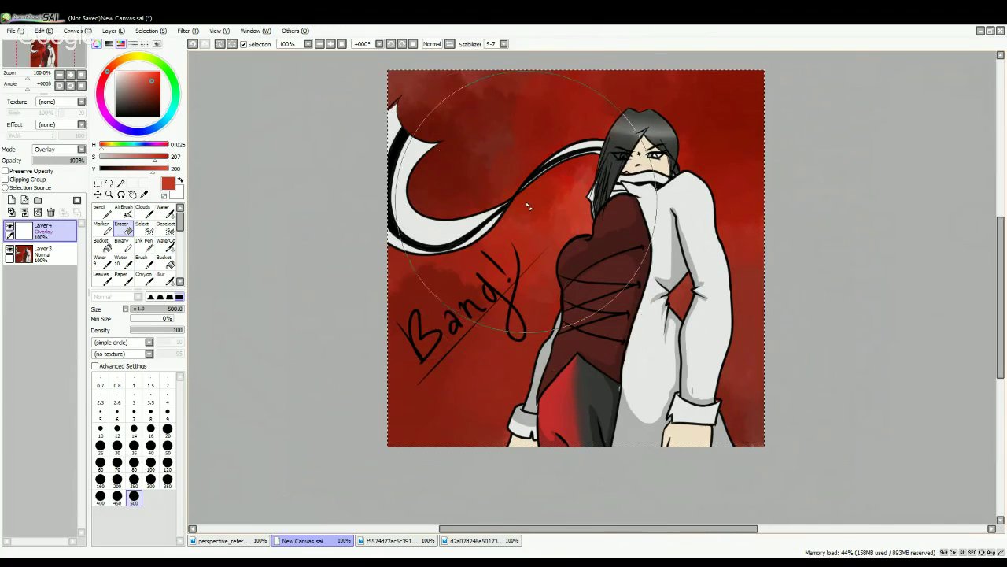
right_click(509, 161)
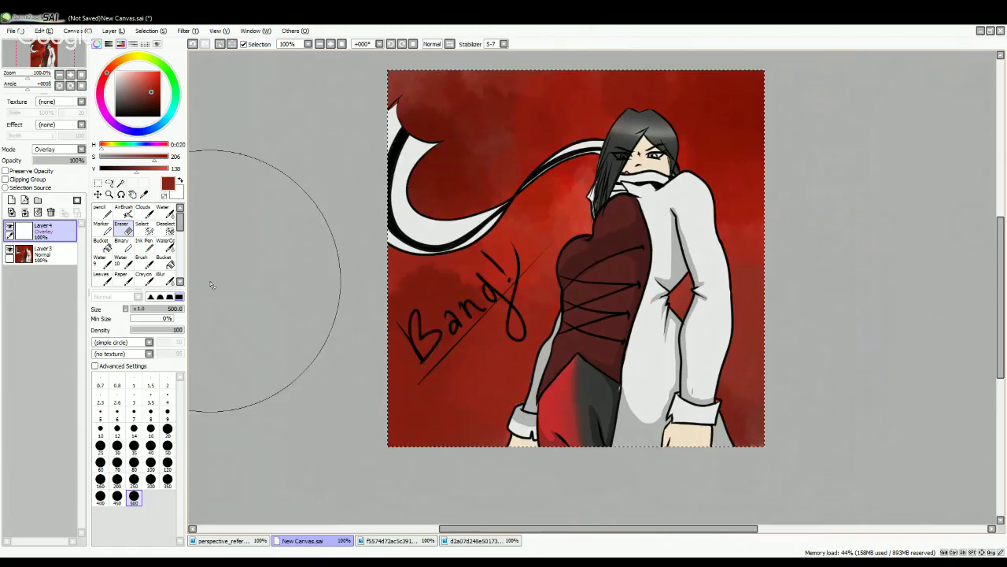
left_click(9, 250)
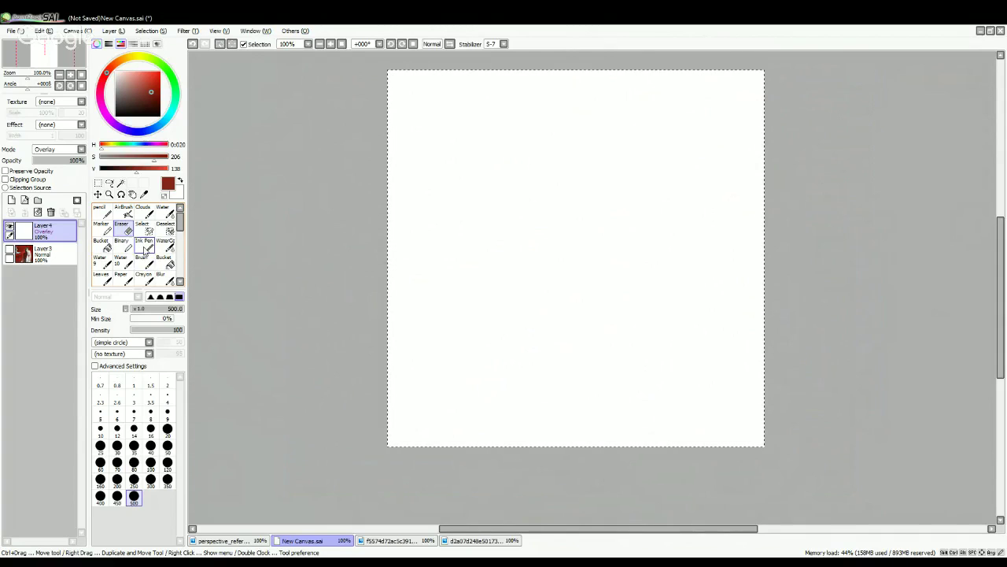
left_click(144, 243)
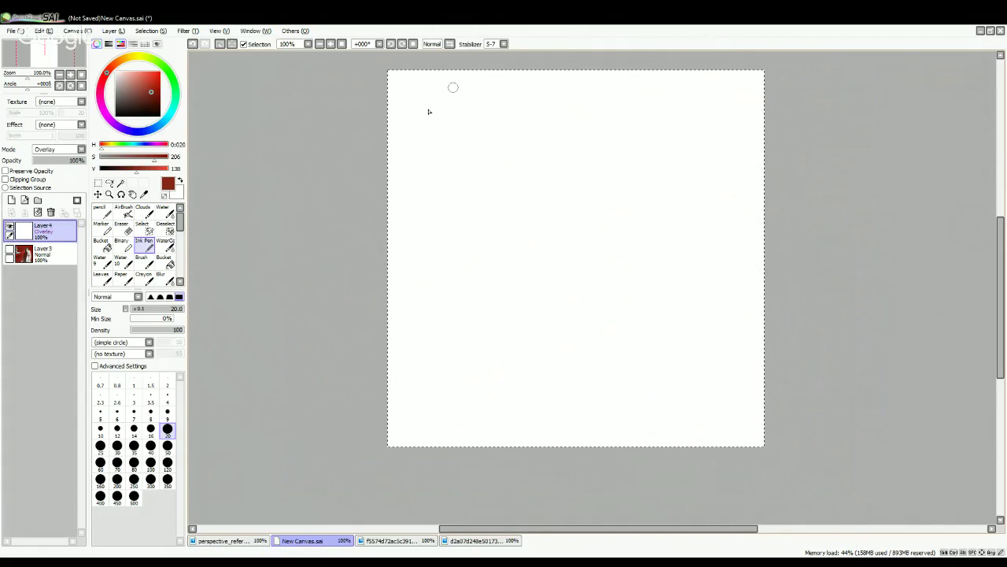
left_click(134, 496)
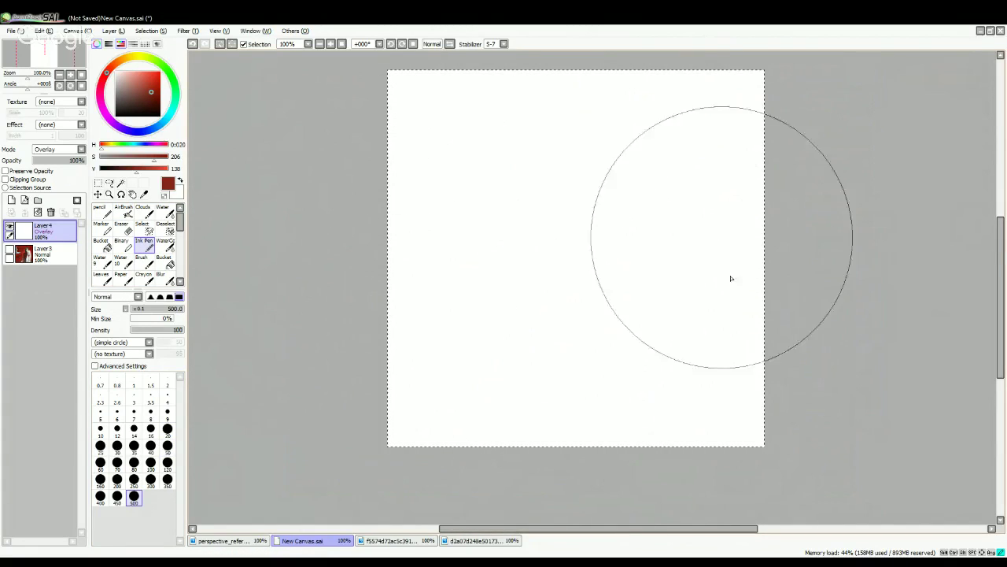
left_click_drag(383, 499, 346, 489)
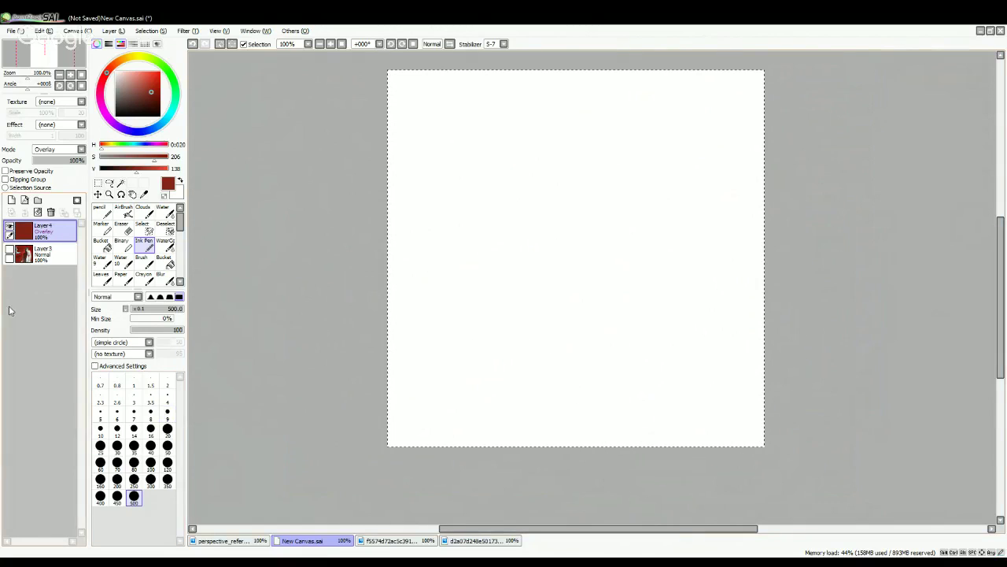
left_click(9, 250)
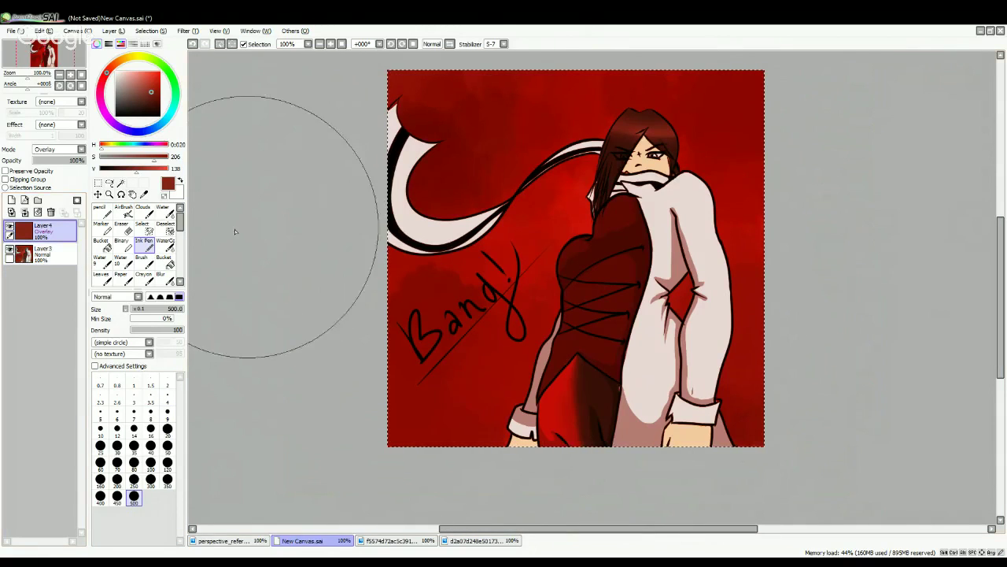
- Reduce the dark red Overlay layer's opacity to 23% and merge it down into Layer3
left_click_drag(39, 164, 11, 172)
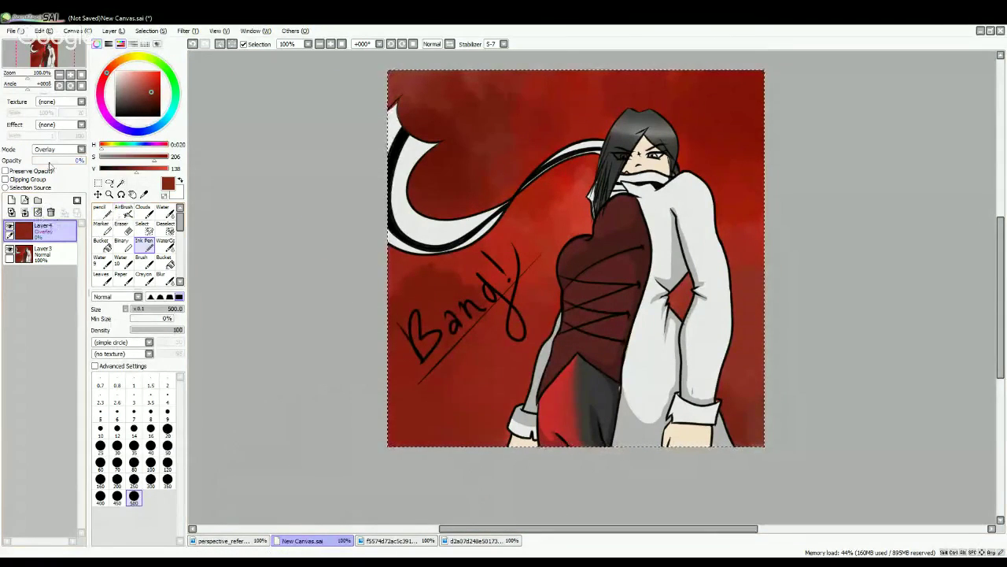
mouse_move(37, 163)
left_mouse_down()
mouse_move(47, 161)
mouse_move(38, 163)
left_mouse_up()
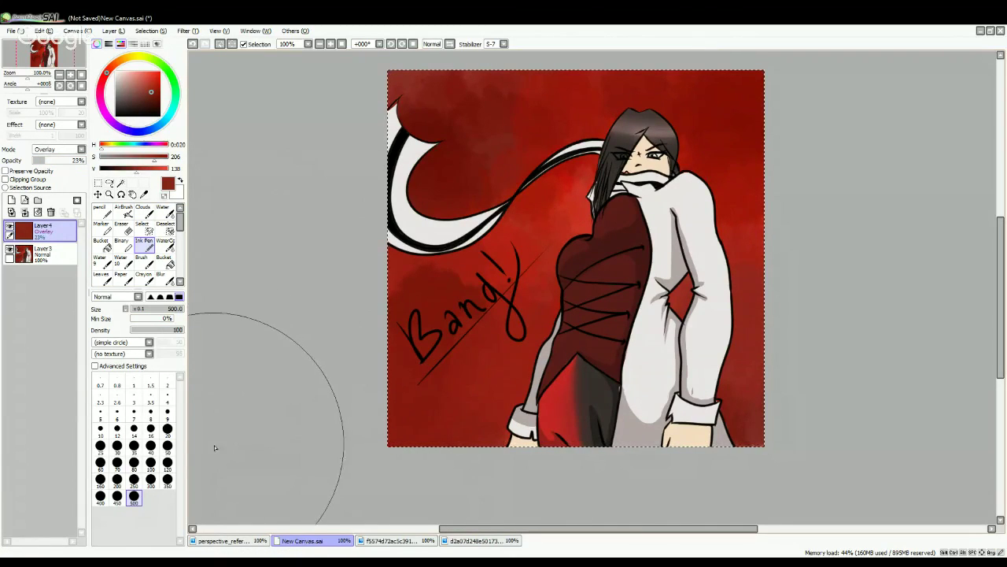
left_click(25, 212)
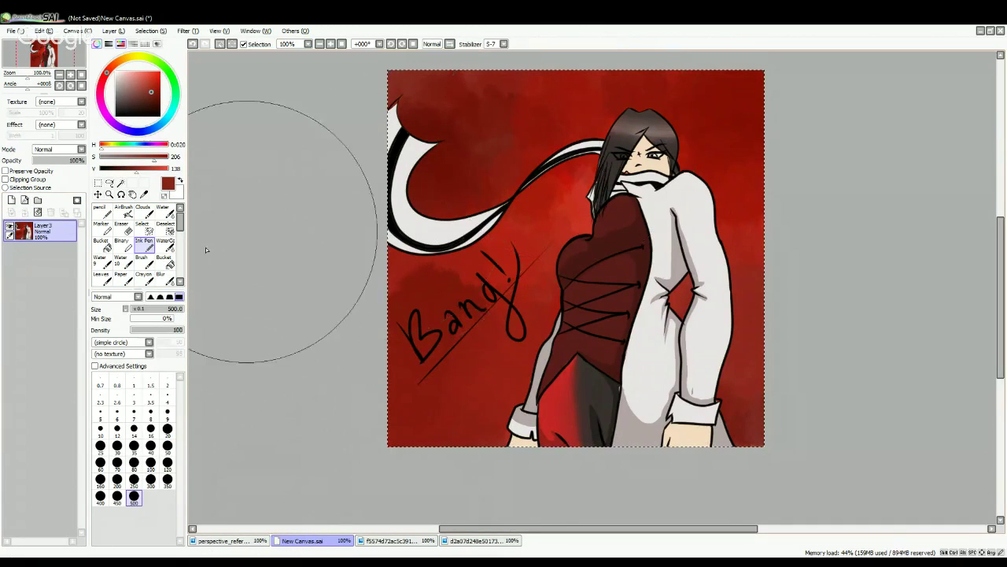
- Clear the selection with the size 500 Deselect brush and make a small white highlight near the sleeve's cuff with the Ink Pen at size 10
left_click(168, 224)
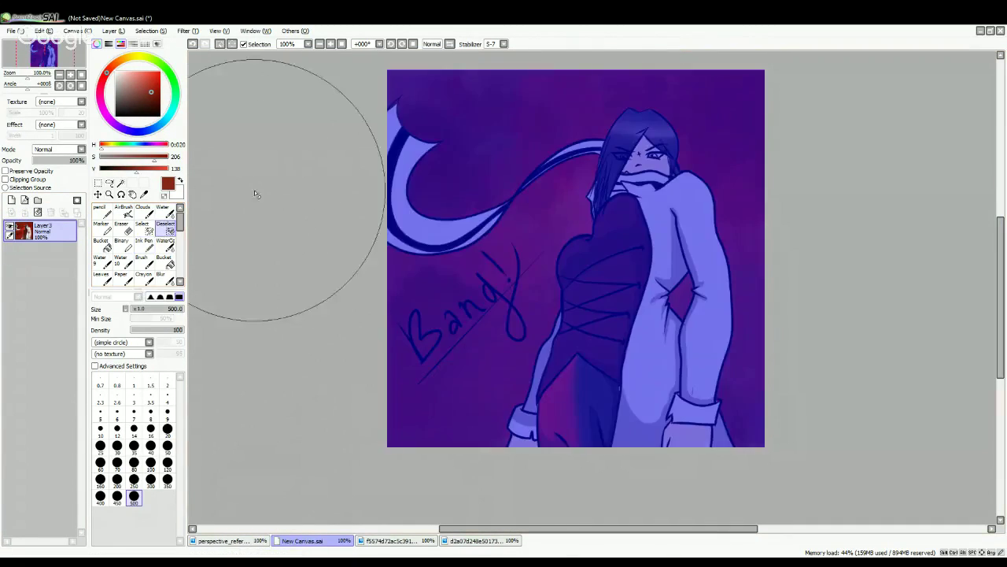
mouse_move(370, 91)
left_mouse_down()
mouse_move(421, 87)
mouse_move(419, 513)
mouse_move(428, 161)
mouse_move(752, 102)
mouse_move(762, 430)
mouse_move(708, 94)
mouse_move(351, 197)
mouse_move(773, 412)
mouse_move(576, 76)
mouse_move(438, 417)
mouse_move(693, 376)
left_mouse_up()
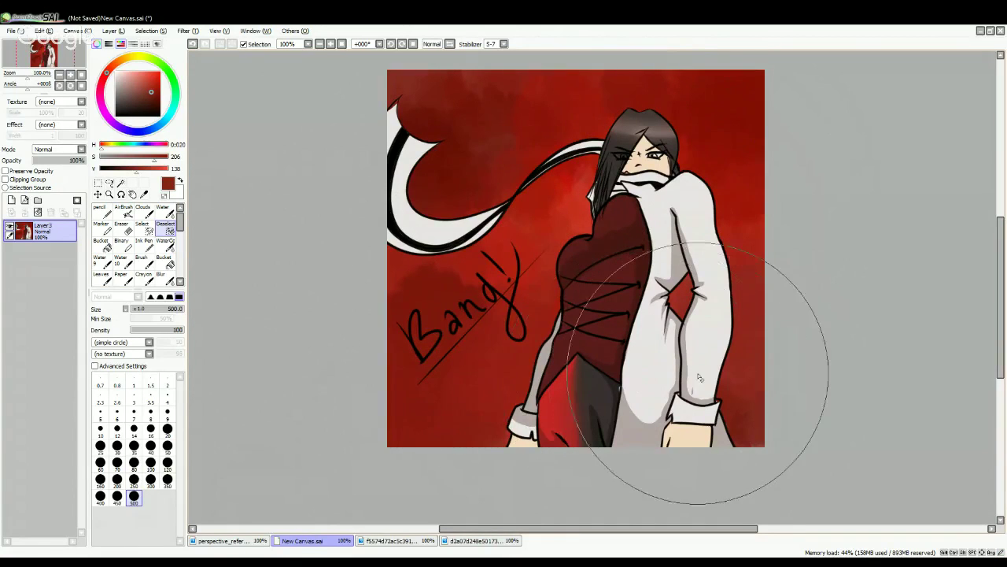
left_click(149, 247)
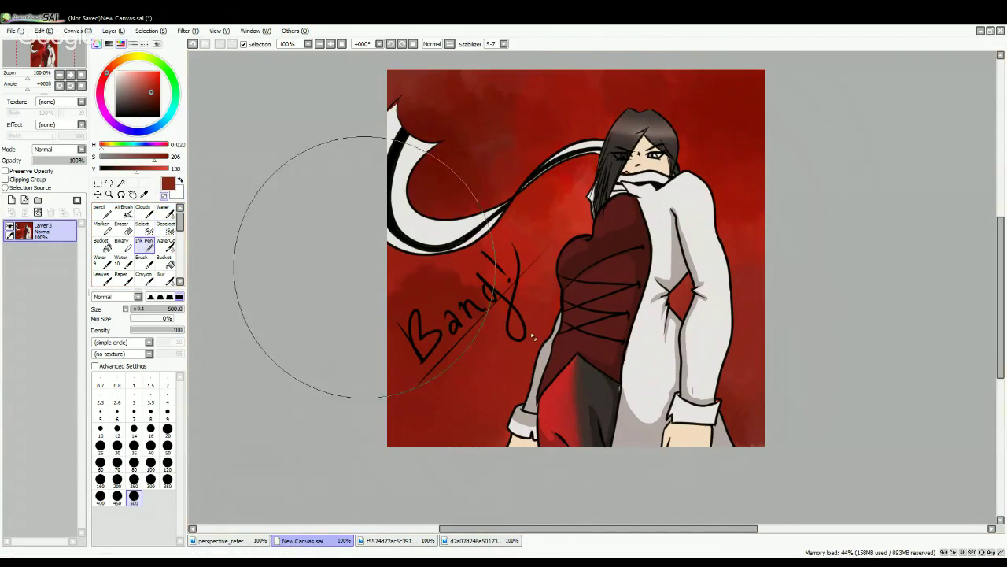
left_click(100, 428)
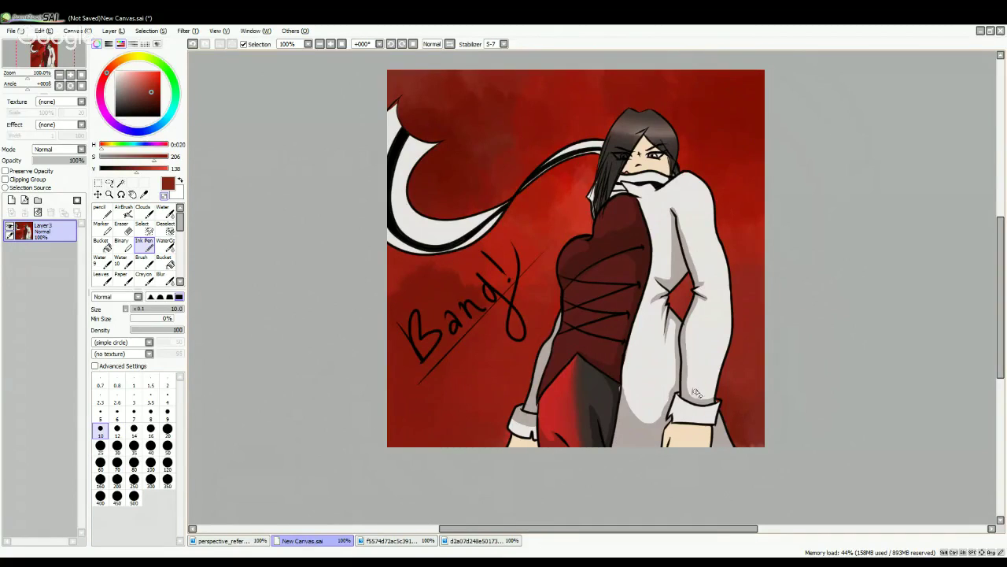
left_click_drag(692, 393, 696, 373)
- Set the Ink Pen to black, undo the test strokes on the background, and reduce the brush size to 5
left_click_drag(161, 101, 175, 130)
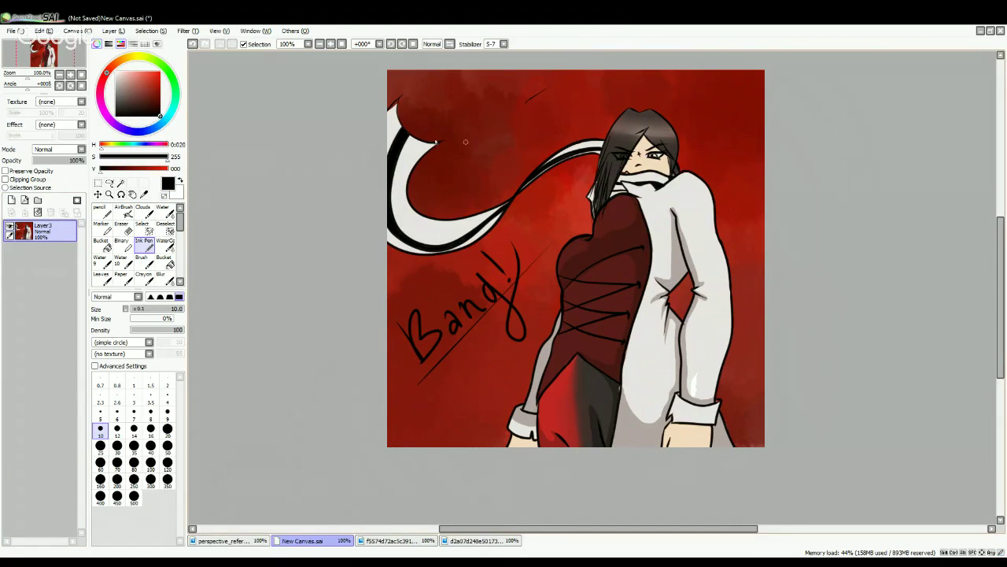
left_click(193, 44)
mouse_move(395, 439)
left_mouse_down()
mouse_move(414, 416)
mouse_move(401, 447)
mouse_move(409, 435)
mouse_move(442, 433)
left_mouse_up()
left_click(193, 44)
left_click(100, 411)
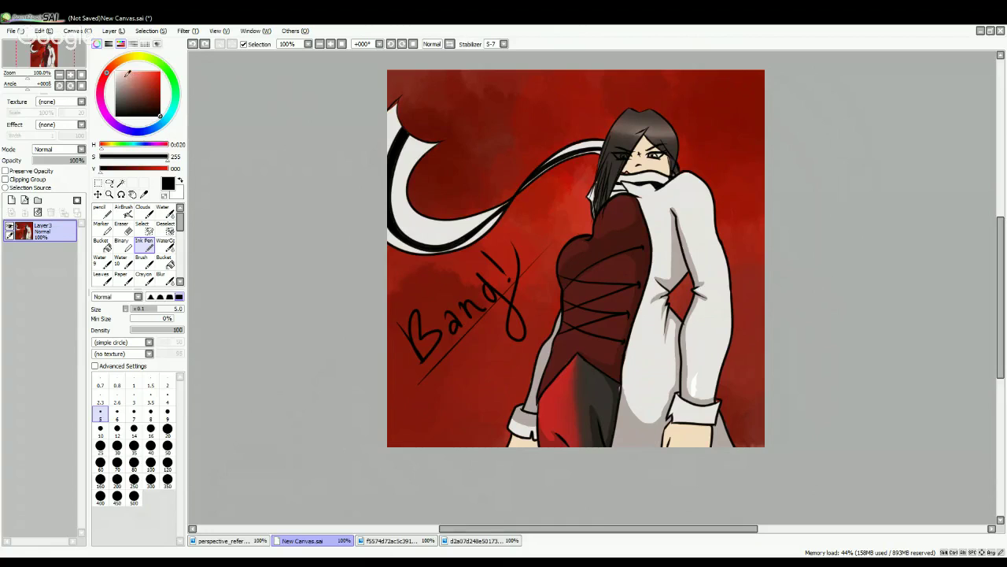
- Handwrite the artist's signature with a heart-shaped dot in black on the red background below the "Bang!" lettering
left_click(329, 44)
left_click(330, 44)
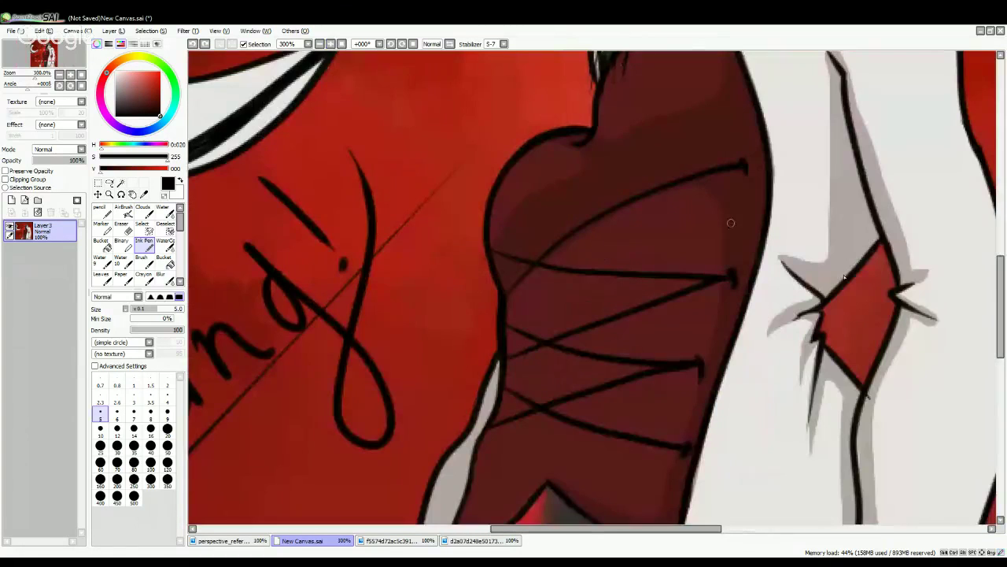
left_click_drag(999, 279, 991, 352)
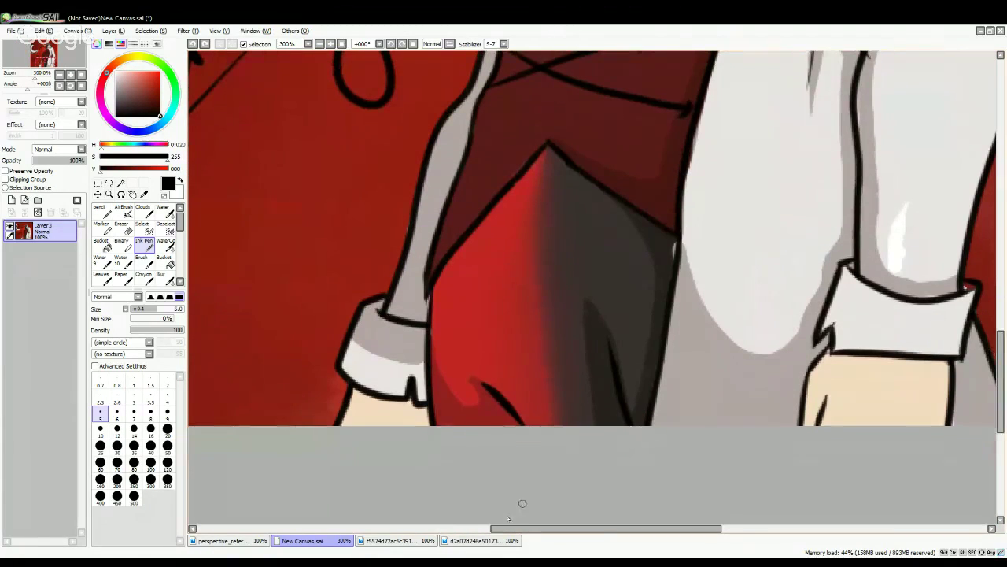
left_click_drag(523, 532, 399, 533)
mouse_move(477, 379)
left_mouse_down()
mouse_move(521, 369)
mouse_move(569, 318)
mouse_move(549, 327)
mouse_move(483, 413)
left_mouse_up()
mouse_move(517, 377)
left_mouse_down()
mouse_move(545, 373)
mouse_move(507, 394)
mouse_move(534, 412)
mouse_move(547, 396)
mouse_move(527, 404)
mouse_move(561, 409)
mouse_move(573, 389)
mouse_move(591, 390)
mouse_move(585, 410)
mouse_move(615, 386)
mouse_move(640, 395)
left_mouse_up()
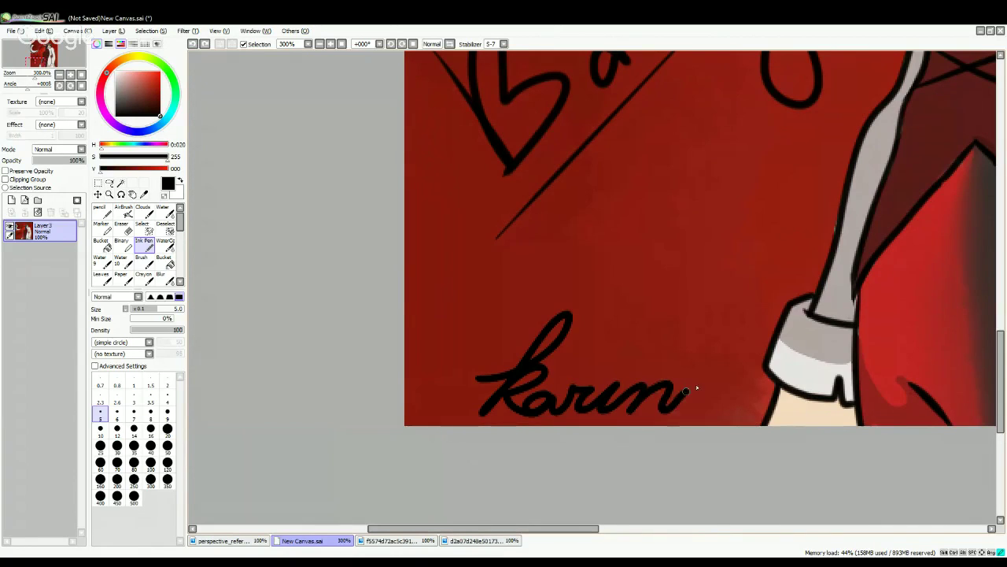
mouse_move(703, 387)
left_mouse_down()
mouse_move(708, 414)
mouse_move(753, 391)
left_mouse_up()
left_click_drag(627, 370, 629, 368)
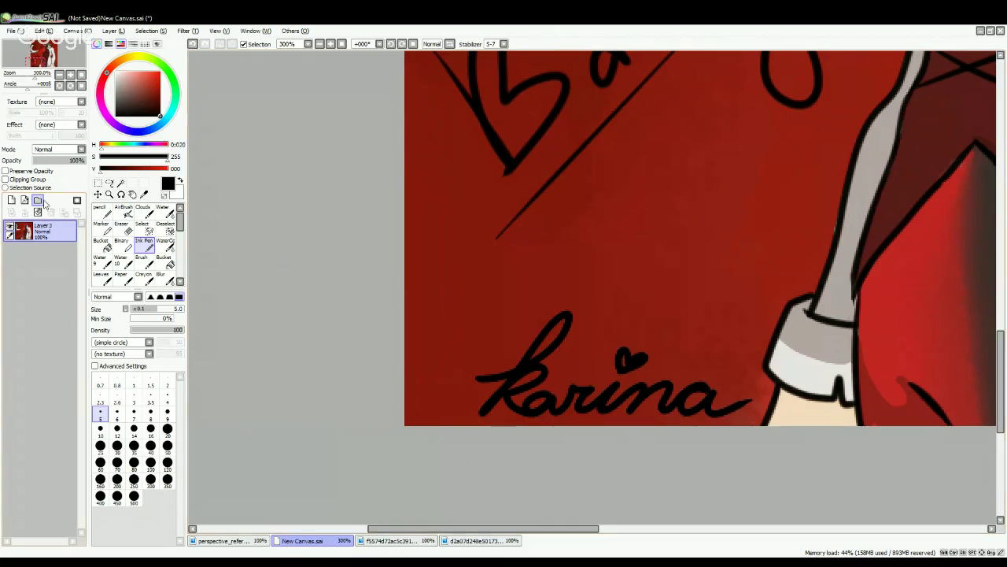
- Undo all strokes of the handwritten signature
left_click(192, 43)
left_click(192, 43)
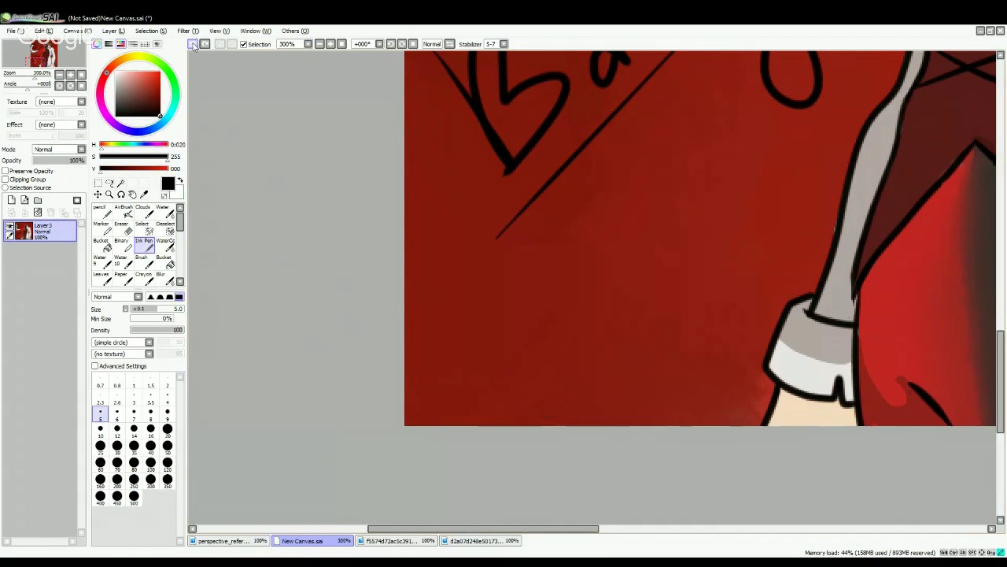
left_click(204, 45)
left_click(195, 44)
- Try a black handwritten signature with a heart-shaped dot at brush size 5 on the red background below the "Bang!" lettering
mouse_move(421, 385)
left_mouse_down()
mouse_move(444, 377)
mouse_move(460, 335)
mouse_move(427, 413)
mouse_move(454, 375)
mouse_move(437, 398)
mouse_move(445, 410)
mouse_move(511, 395)
mouse_move(506, 411)
mouse_move(525, 397)
left_mouse_up()
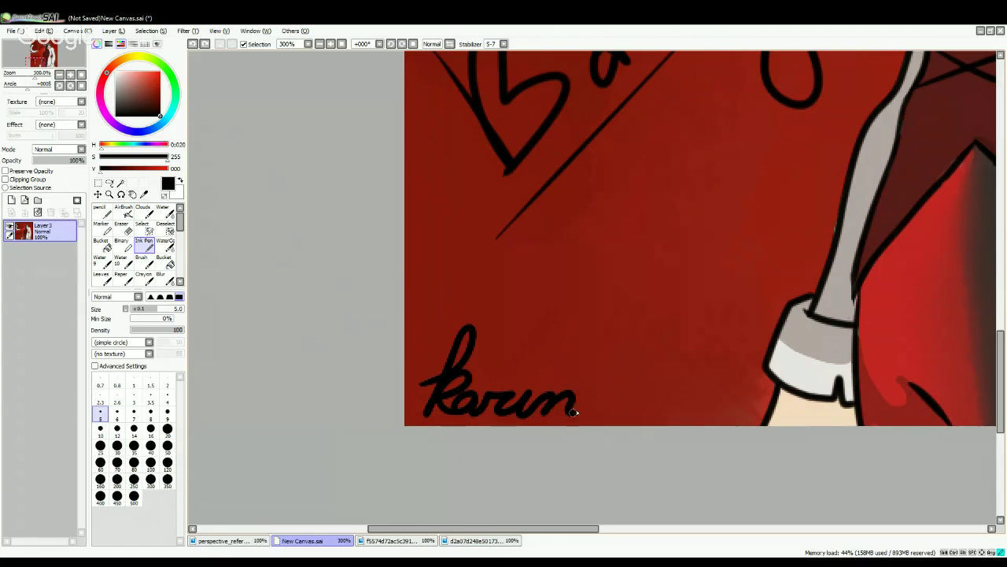
mouse_move(608, 397)
left_mouse_down()
mouse_move(602, 411)
mouse_move(639, 401)
left_mouse_up()
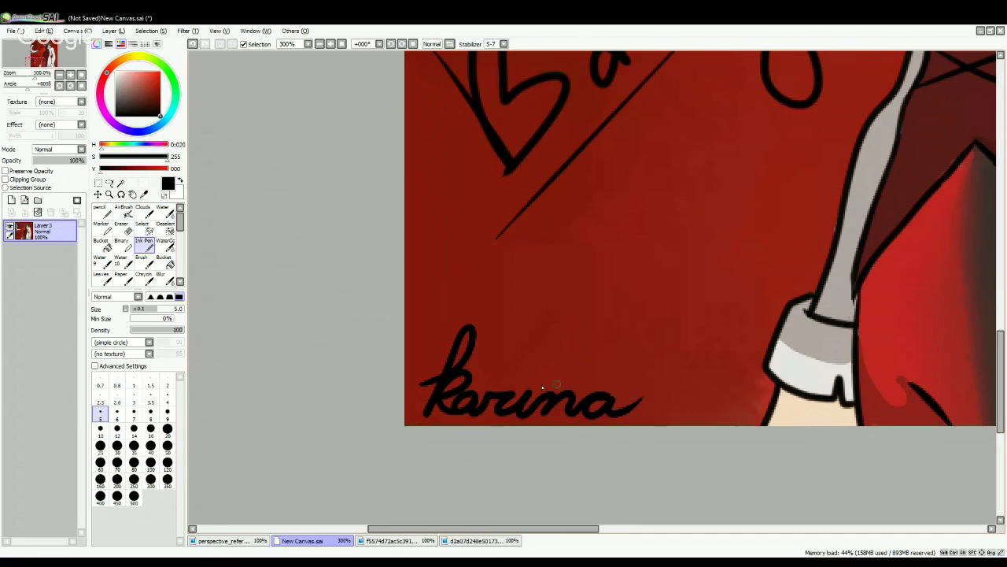
left_click_drag(528, 383, 549, 379)
mouse_move(658, 414)
left_mouse_down()
mouse_move(695, 356)
mouse_move(704, 380)
mouse_move(679, 404)
left_mouse_up()
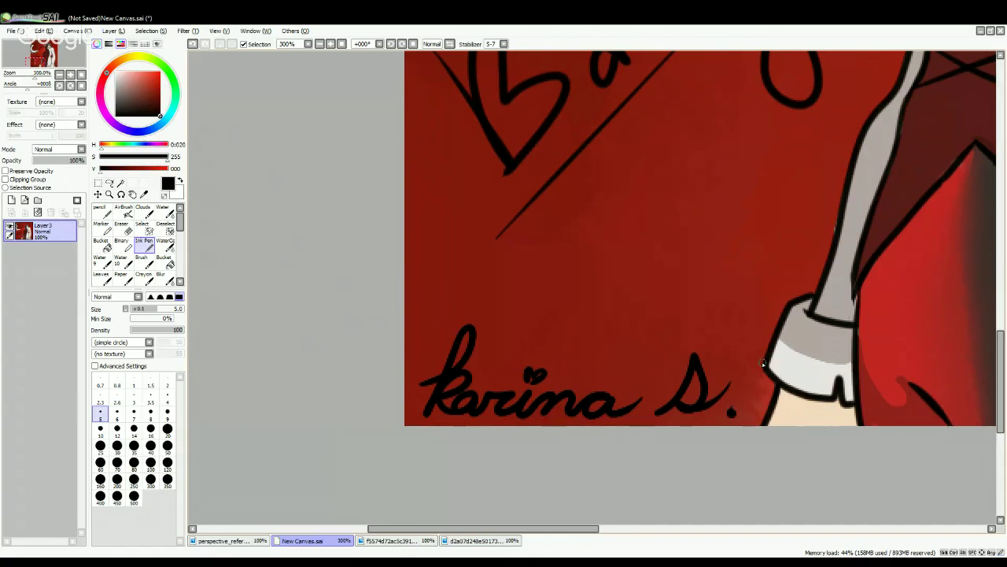
left_click(318, 45)
left_click(318, 45)
left_click(319, 45)
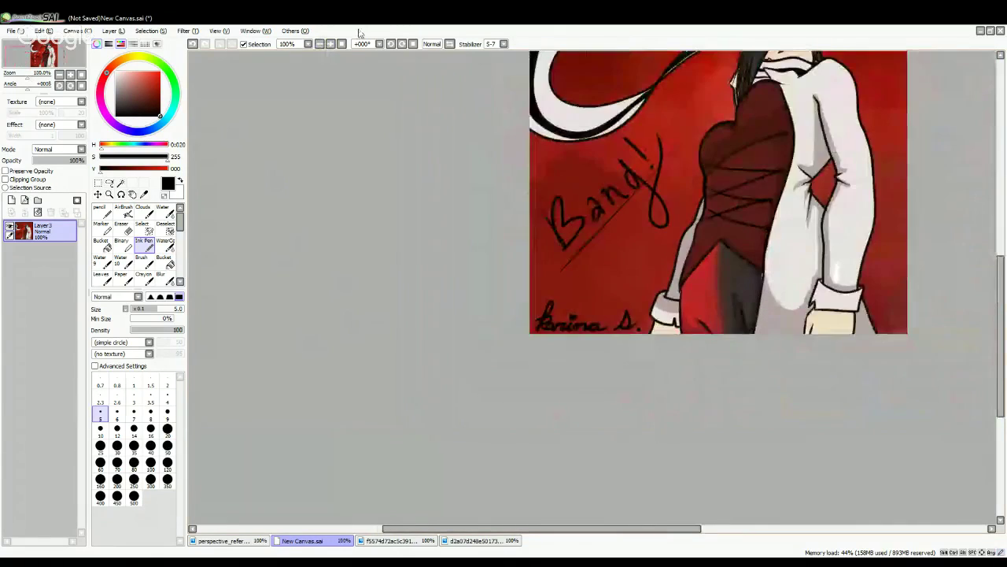
left_click_drag(610, 526, 651, 524)
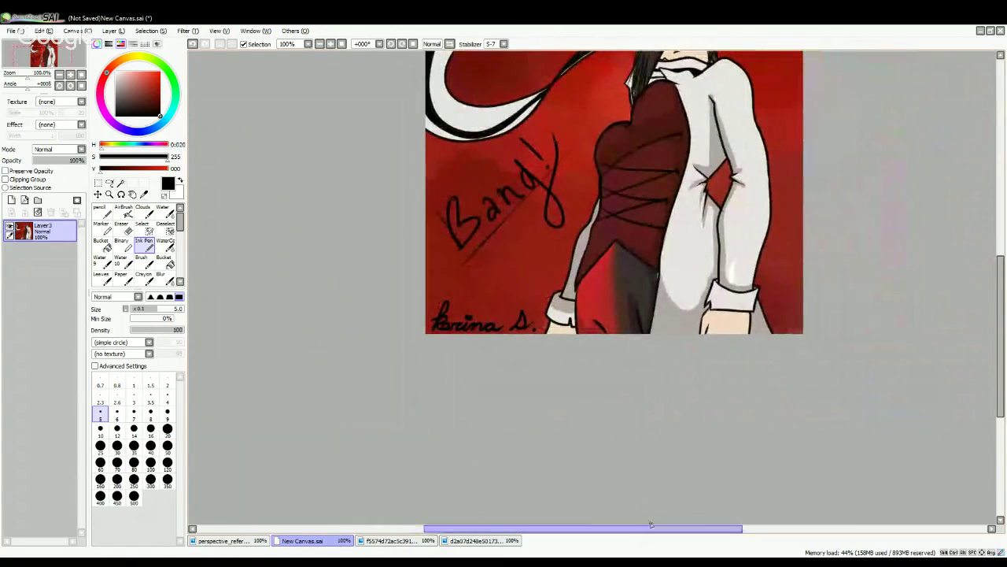
mouse_move(1001, 297)
left_mouse_down()
mouse_move(1000, 250)
mouse_move(983, 254)
left_mouse_up()
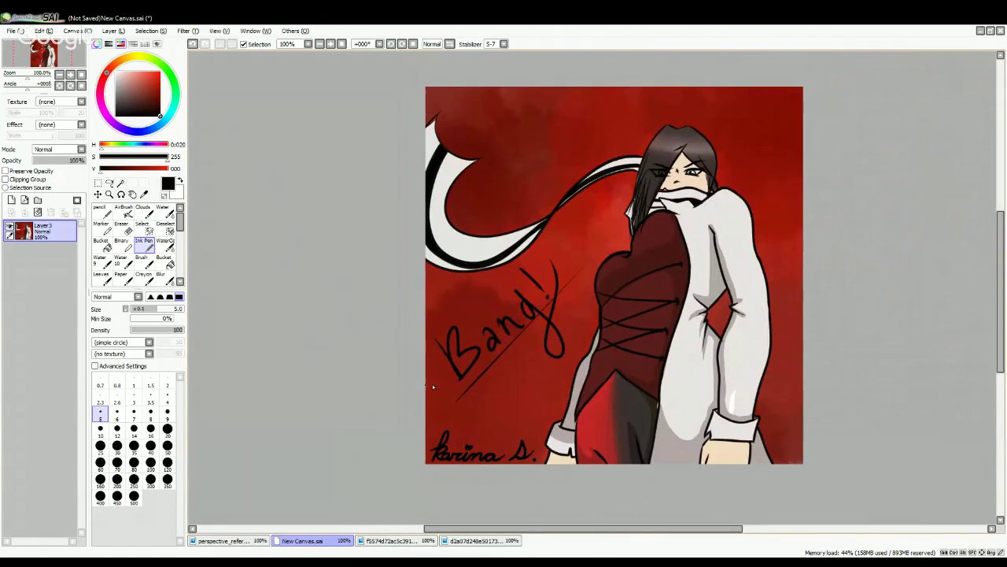
left_click(193, 44)
left_click(193, 44)
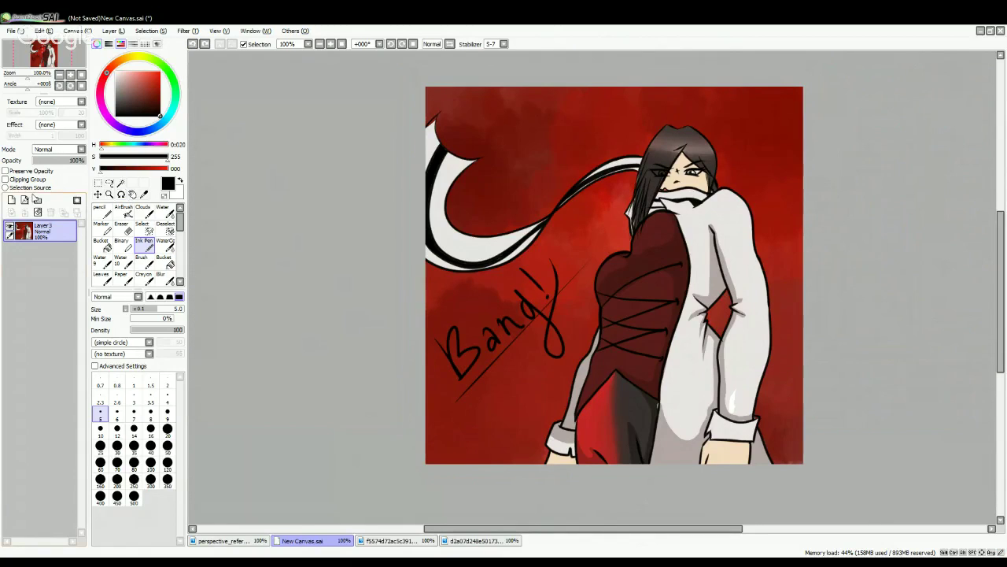
- Add a new layer above the artwork, reduce the Ink Pen size to 2.6, and undo the test strokes
left_click(12, 200)
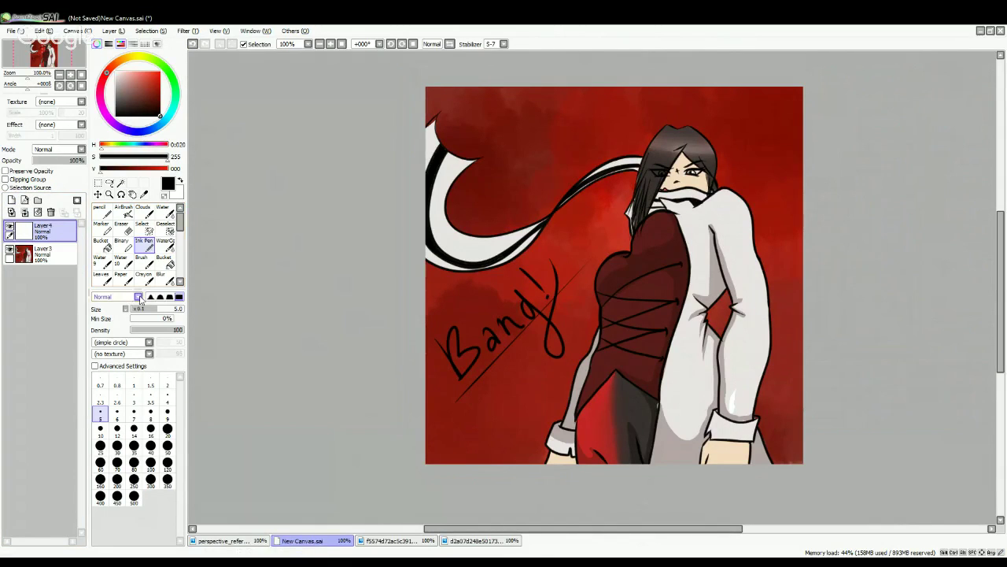
left_click(117, 396)
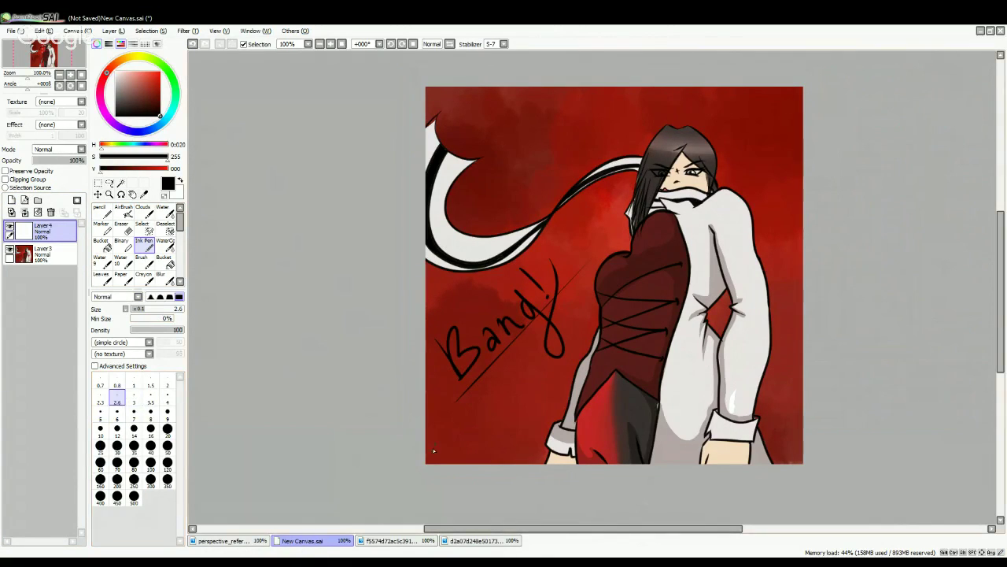
left_click(329, 44)
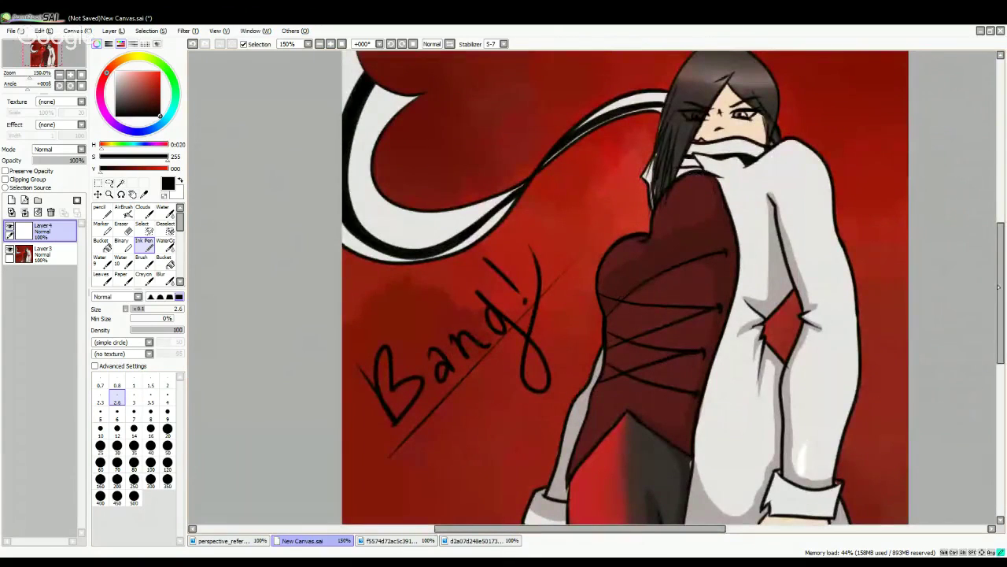
left_click_drag(999, 288, 999, 340)
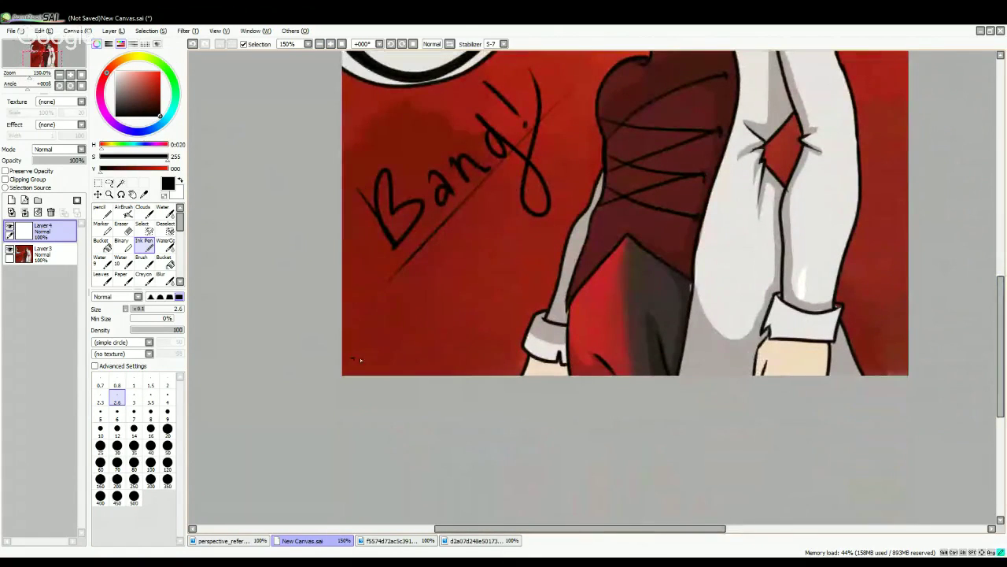
left_click_drag(361, 359, 373, 339)
left_click(194, 44)
left_click_drag(355, 366, 354, 362)
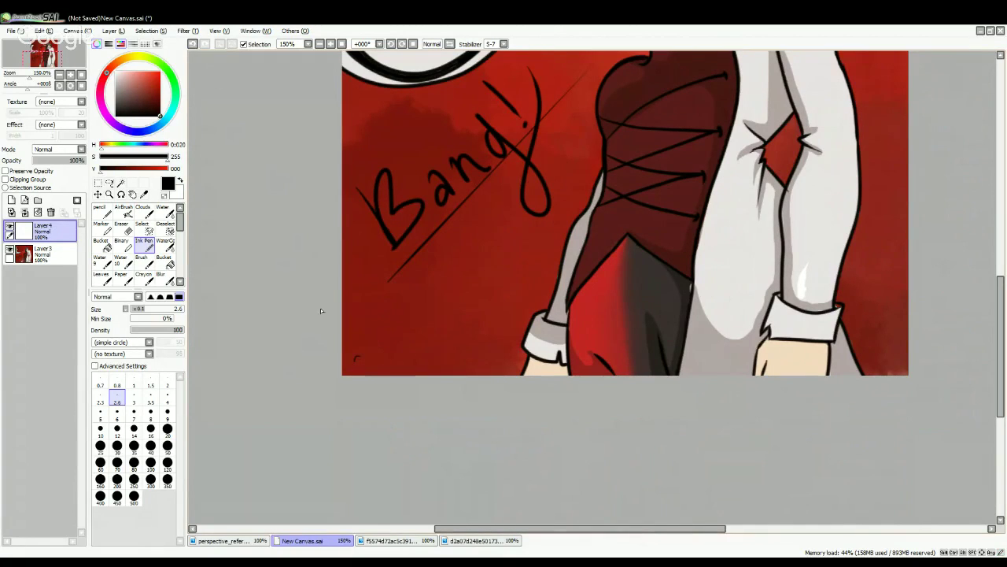
left_click(192, 44)
- Handwrite the artist's signature in black with a heart-shaped dot on the new layer, below the "Bang!" lettering
left_click(330, 46)
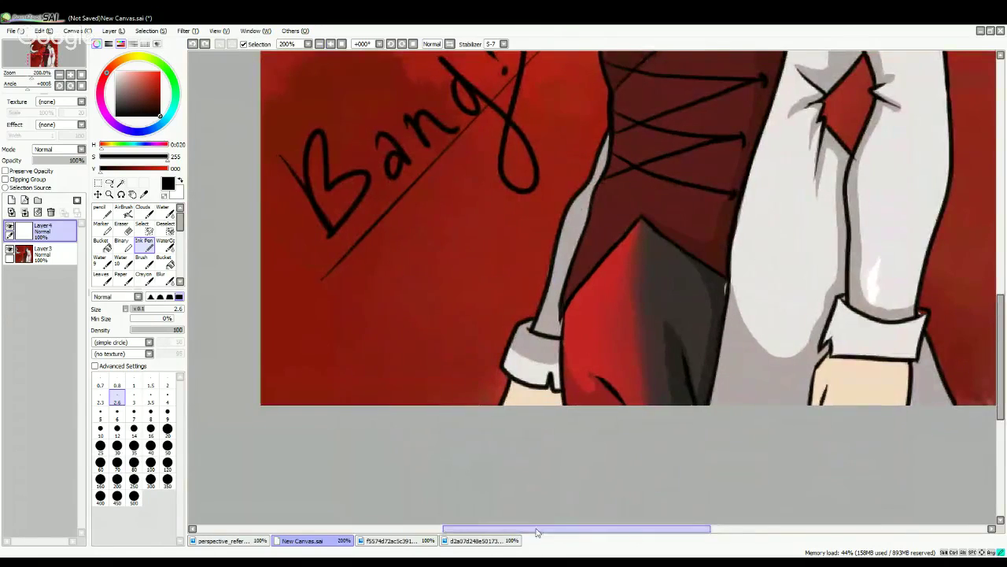
left_click_drag(537, 532, 474, 512)
mouse_move(466, 372)
left_mouse_down()
mouse_move(498, 353)
mouse_move(469, 392)
mouse_move(475, 380)
mouse_move(483, 396)
mouse_move(500, 384)
mouse_move(508, 395)
mouse_move(529, 386)
mouse_move(525, 395)
mouse_move(536, 384)
mouse_move(596, 391)
left_mouse_up()
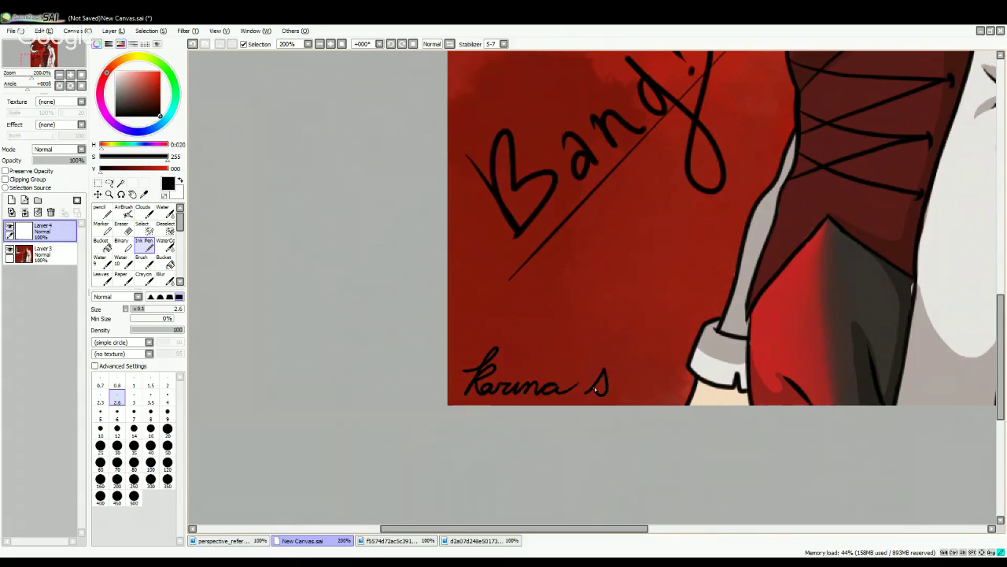
left_click(630, 391)
left_click_drag(521, 371, 524, 371)
- Lasso the signature and move it to the lower edge of the artwork, over the white coat and the hand
left_click(110, 183)
mouse_move(484, 331)
left_mouse_down()
mouse_move(396, 422)
mouse_move(653, 406)
mouse_move(543, 333)
mouse_move(486, 334)
left_mouse_up()
mouse_move(526, 401)
left_mouse_down()
mouse_move(621, 293)
mouse_move(540, 384)
left_mouse_up()
left_click(319, 44)
left_click(320, 44)
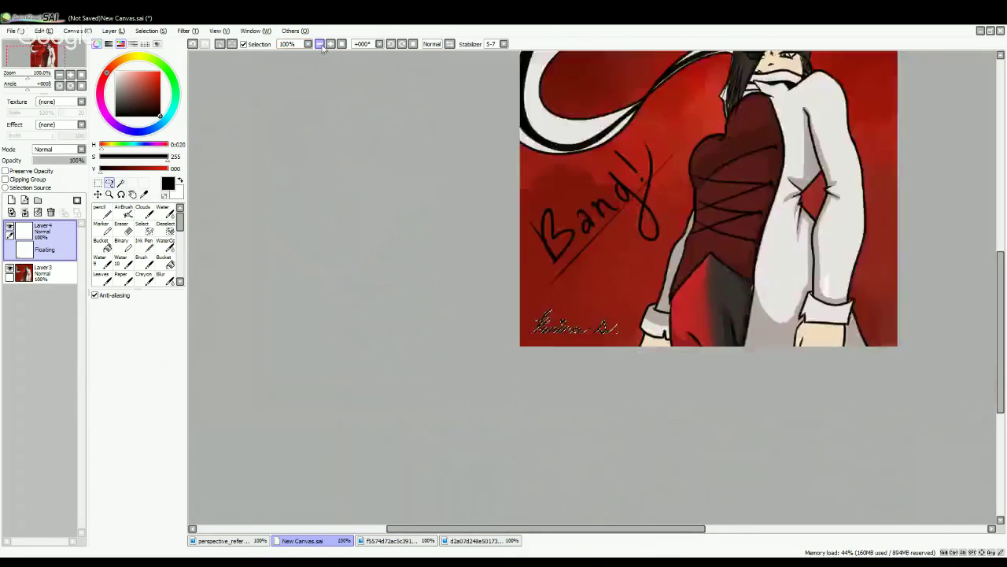
left_click(319, 44)
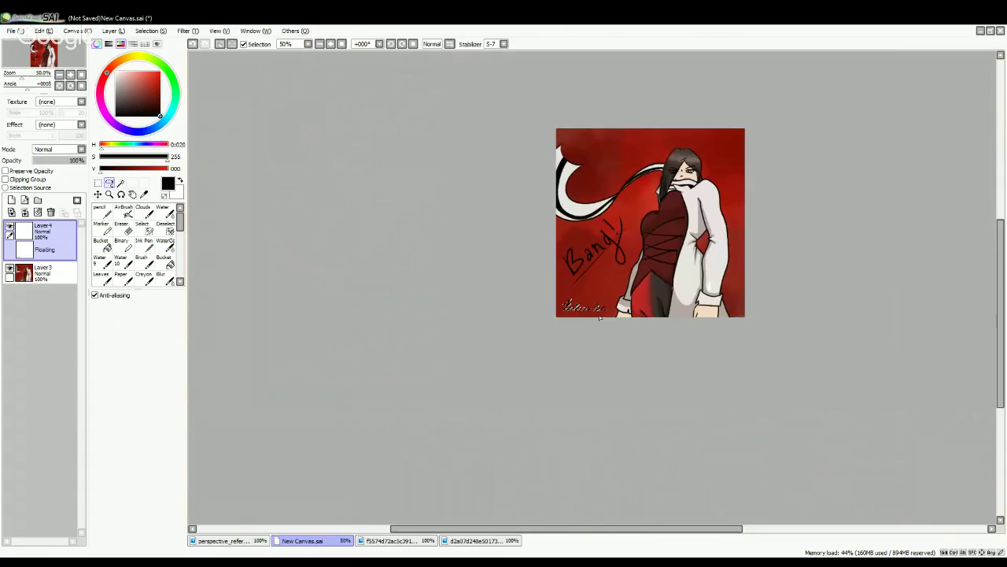
mouse_move(576, 309)
left_mouse_down()
mouse_move(582, 301)
mouse_move(557, 310)
mouse_move(598, 325)
mouse_move(601, 296)
mouse_move(574, 292)
mouse_move(613, 280)
mouse_move(617, 155)
mouse_move(716, 148)
mouse_move(678, 206)
mouse_move(696, 252)
mouse_move(690, 313)
mouse_move(703, 323)
mouse_move(694, 321)
left_mouse_up()
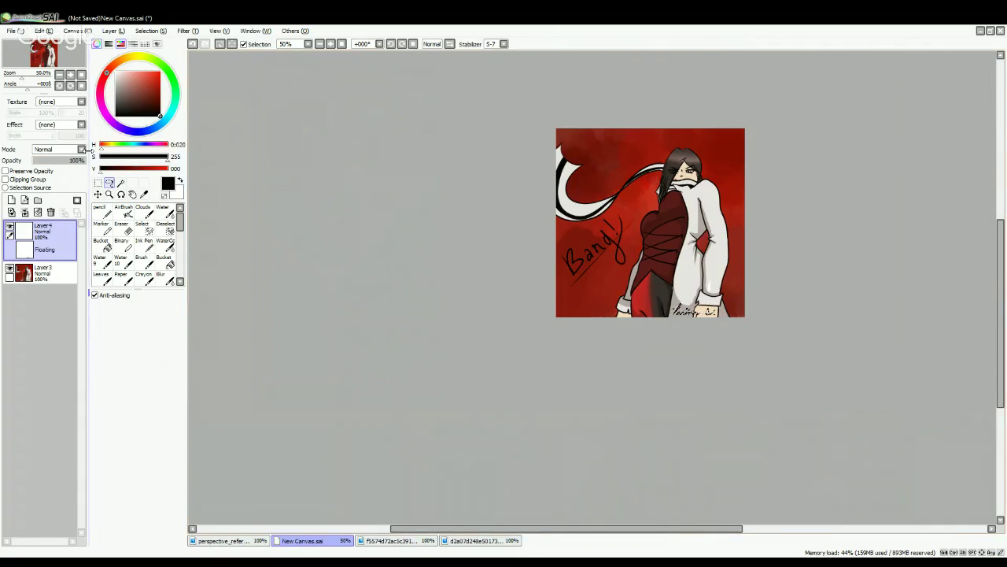
- Lower the signature layer's opacity to 48% and clear the selection
left_click_drag(82, 161, 61, 175)
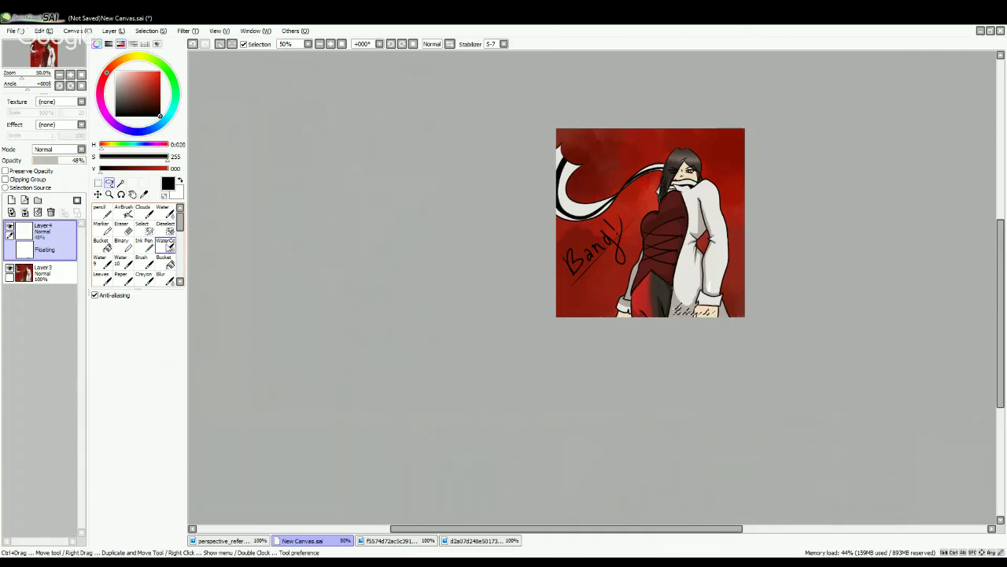
left_click(165, 228)
key("ctrl+d")
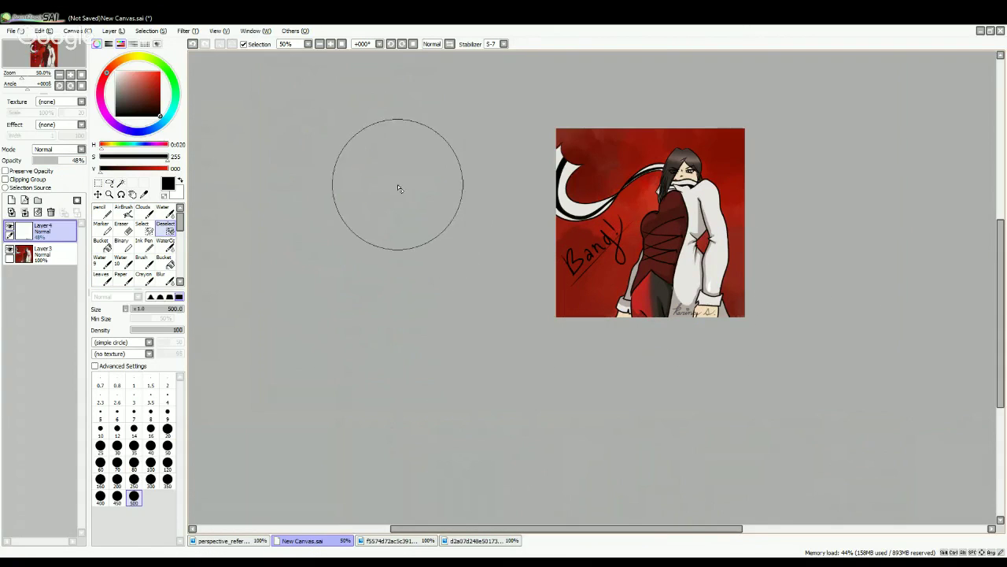
- Merge the signature layer into the artwork layer beneath it
left_click(342, 43)
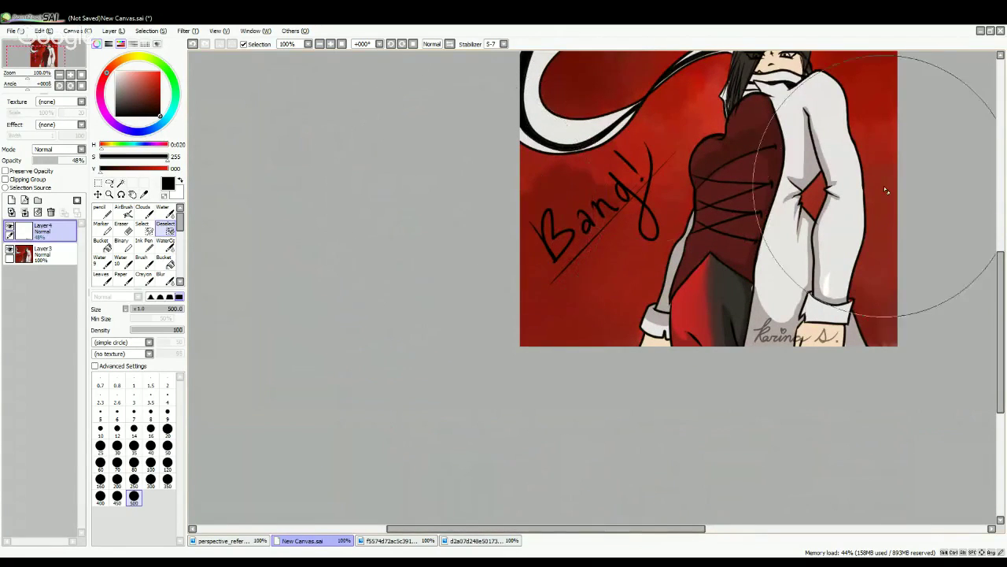
left_click_drag(1004, 263, 1004, 222)
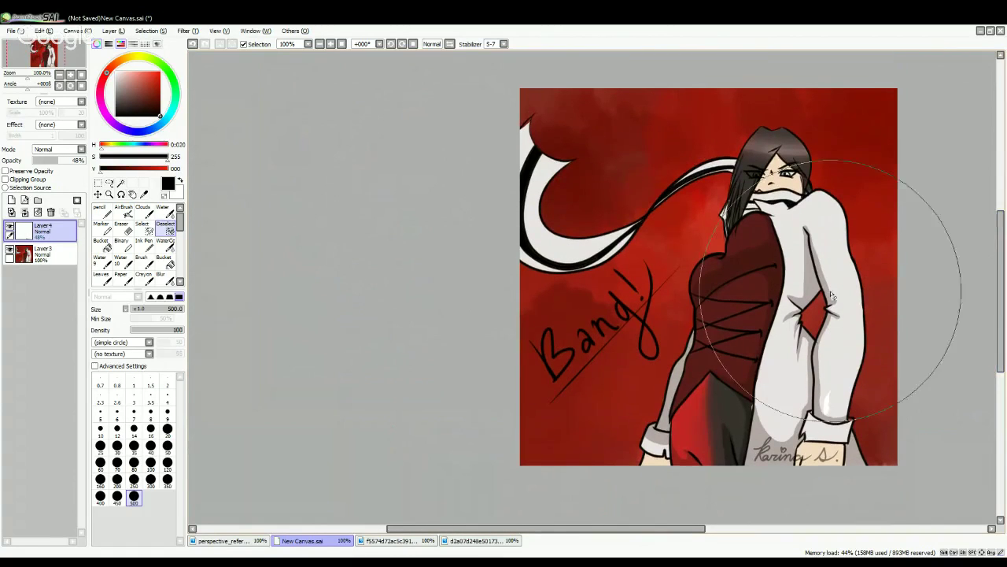
left_click_drag(510, 531, 558, 531)
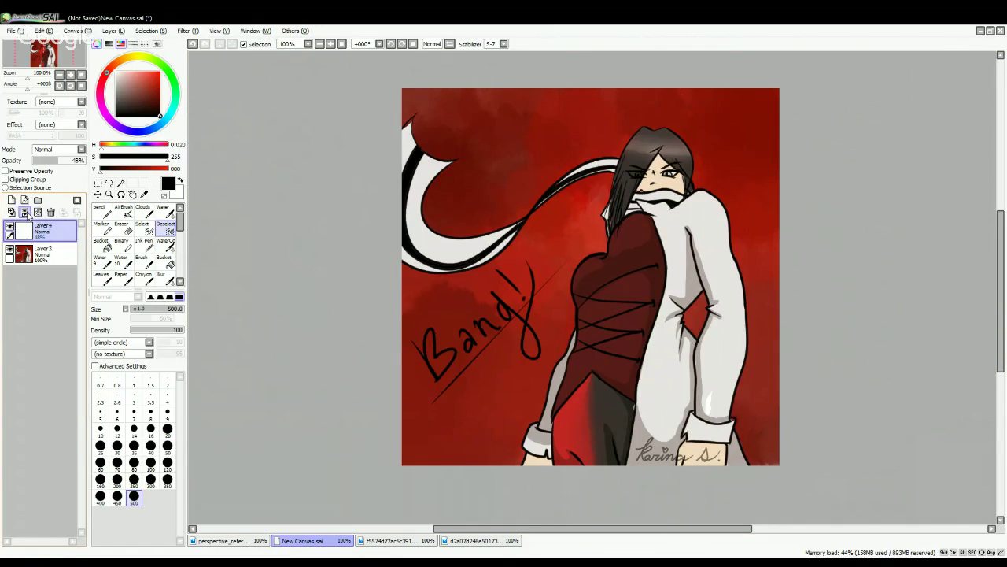
left_click(51, 211)
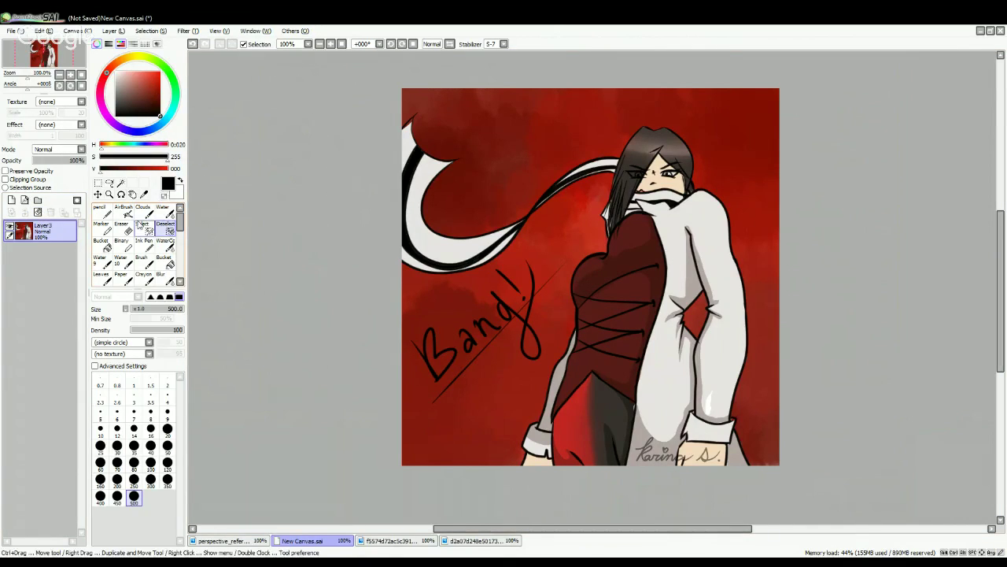
- Handwrite "Agony" diagonally in black beneath the line under "Bang!" with the size 7 pencil
left_click(102, 211)
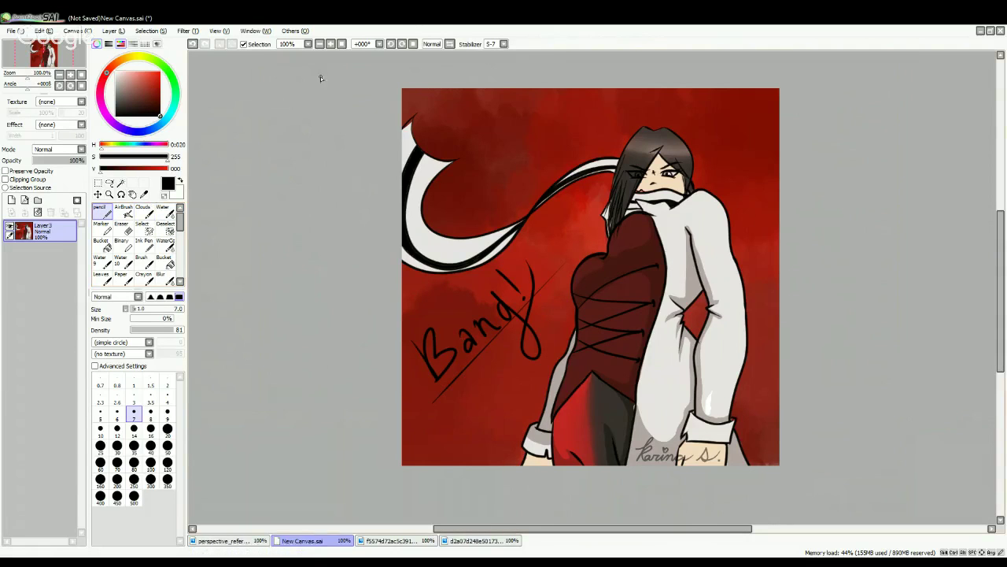
left_click(331, 44)
scroll(1001, 253, "up", 1)
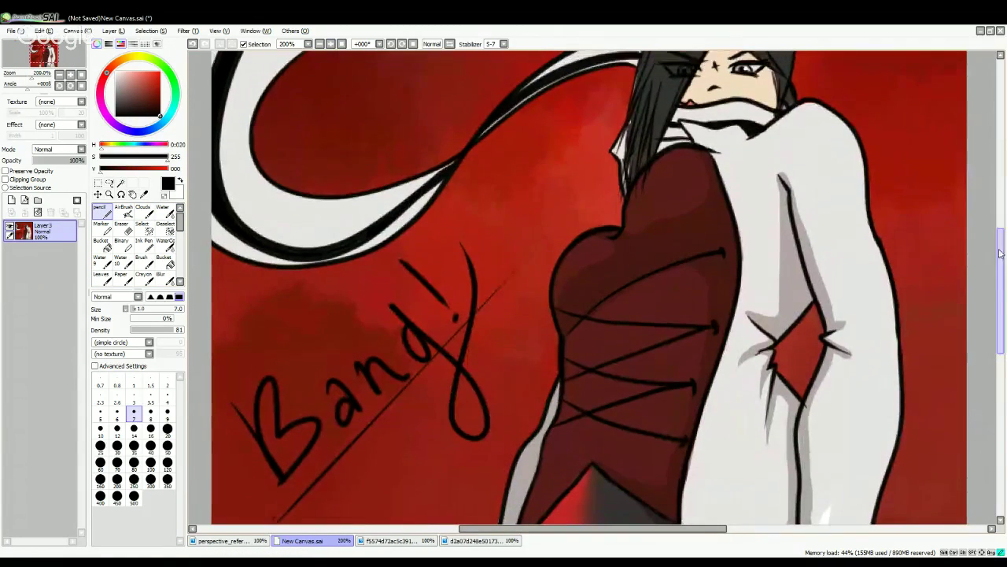
left_click_drag(1001, 254, 1001, 304)
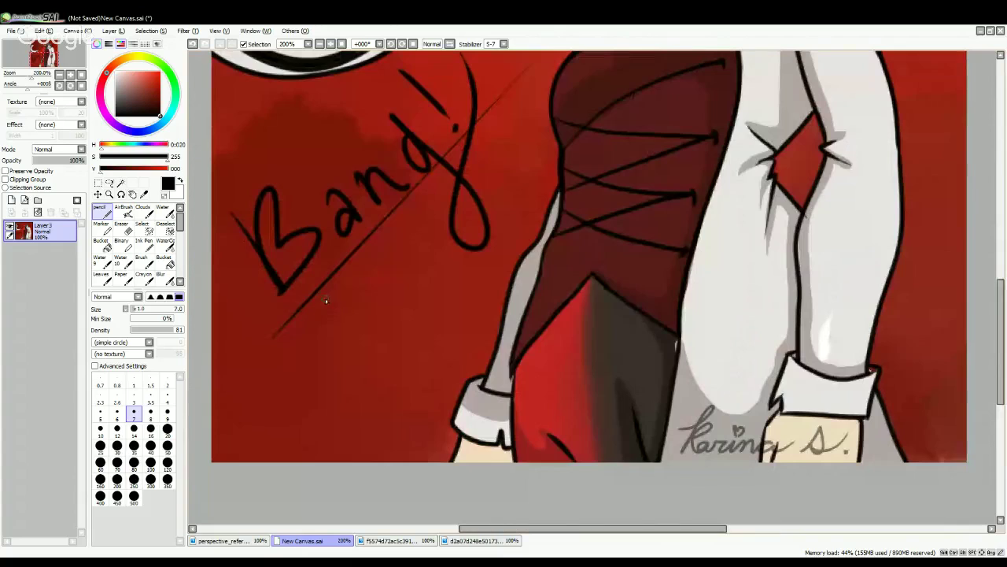
mouse_move(329, 288)
left_mouse_down()
mouse_move(347, 321)
mouse_move(347, 291)
mouse_move(367, 305)
mouse_move(359, 291)
left_mouse_up()
left_click(195, 47)
mouse_move(340, 309)
left_mouse_down()
mouse_move(355, 281)
mouse_move(324, 286)
mouse_move(371, 318)
left_mouse_up()
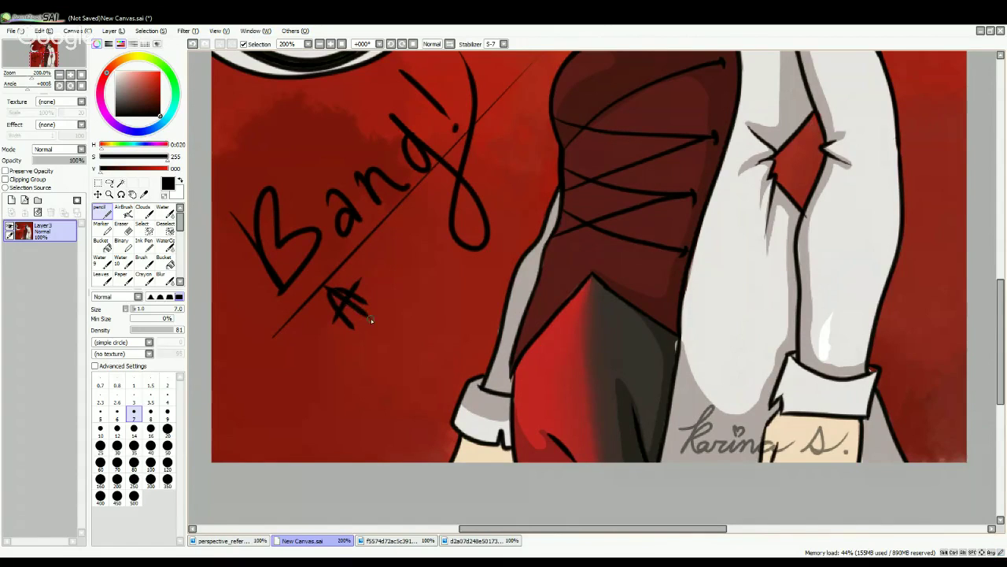
mouse_move(371, 270)
left_mouse_down()
mouse_move(408, 298)
mouse_move(382, 301)
mouse_move(381, 256)
mouse_move(390, 264)
mouse_move(387, 254)
mouse_move(393, 243)
mouse_move(403, 252)
mouse_move(400, 237)
mouse_move(414, 223)
mouse_move(432, 220)
mouse_move(445, 266)
left_mouse_up()
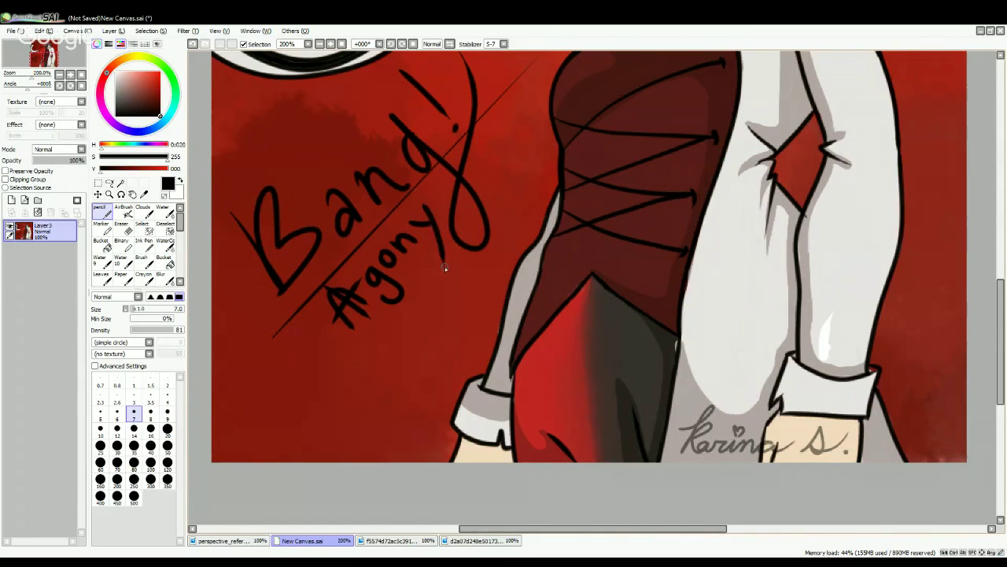
scroll(449, 202, "down", 2)
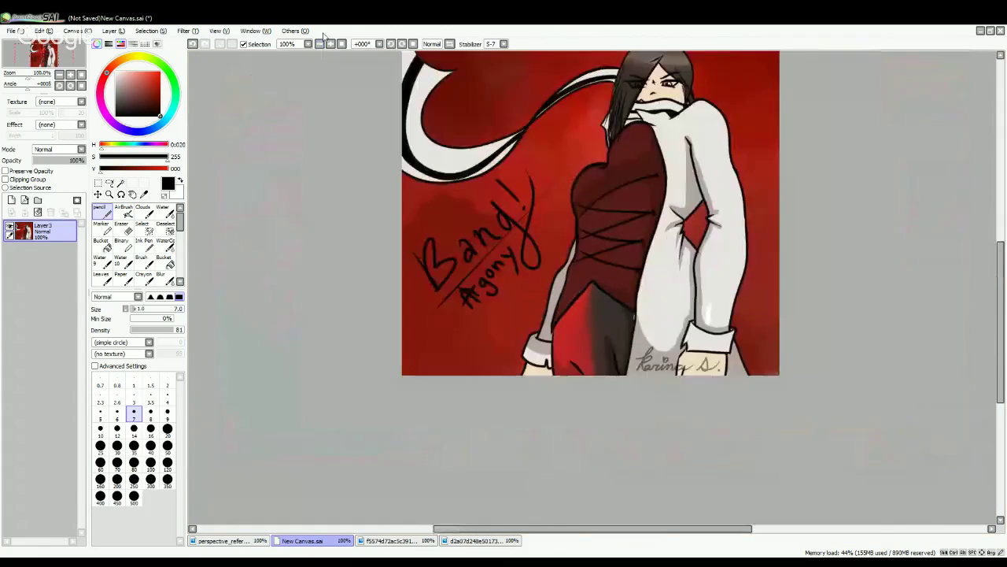
scroll(597, 313, "up", 3)
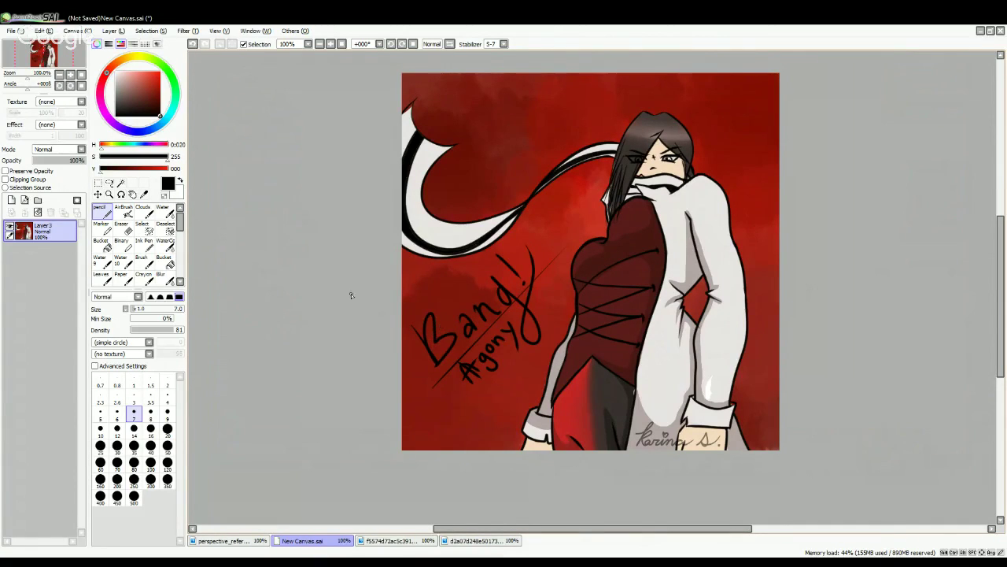
- Save the finished artwork to the desktop as AGONY.jpg
left_click(23, 34)
left_click_drag(483, 529, 479, 530)
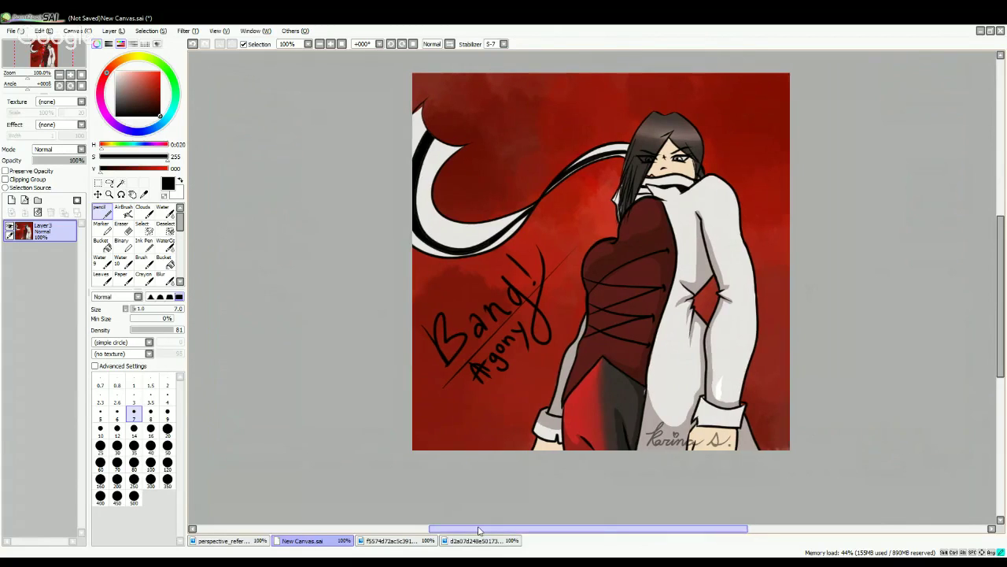
left_click_drag(1002, 264, 1003, 260)
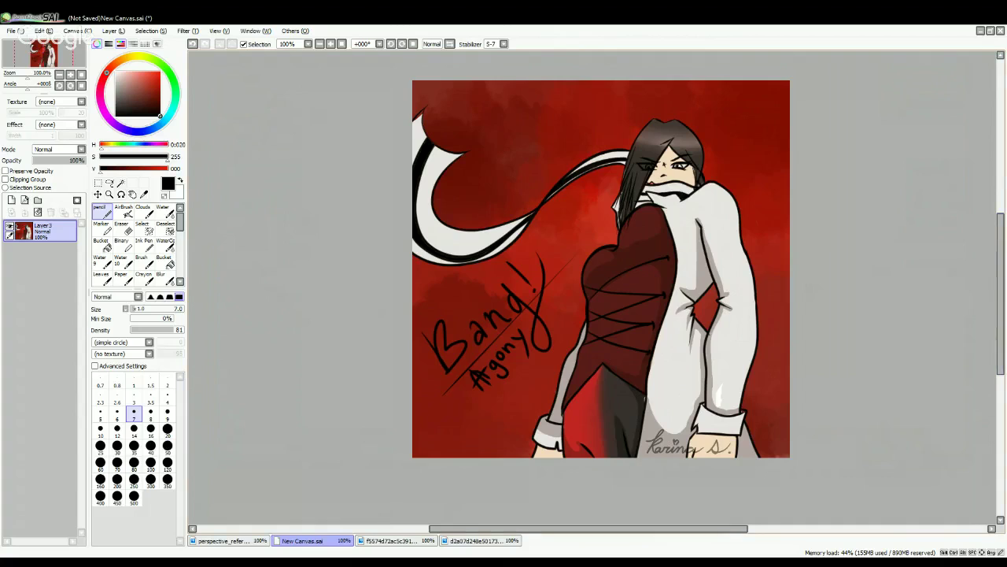
left_click(273, 562)
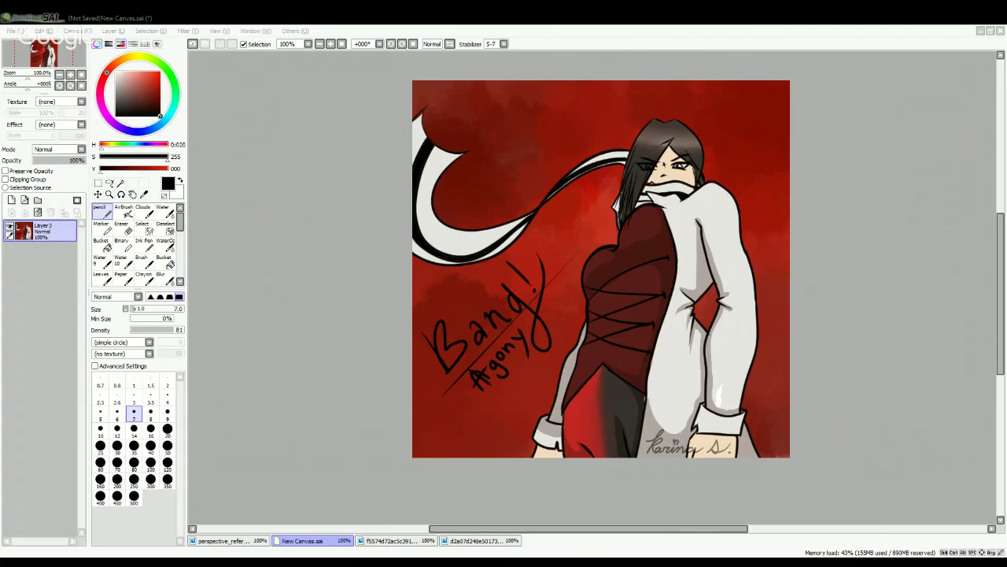
left_click(968, 15)
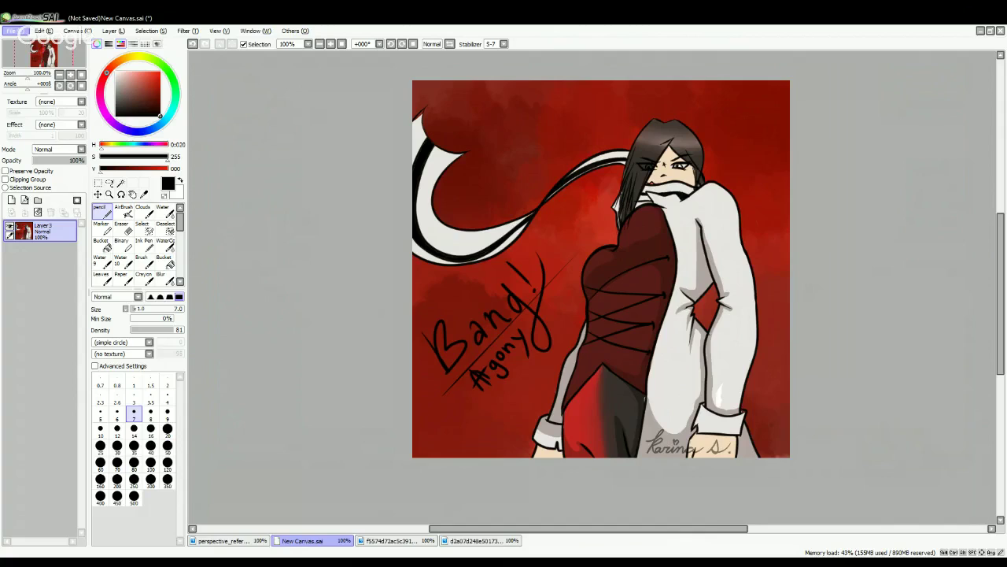
key("alt+Tab")
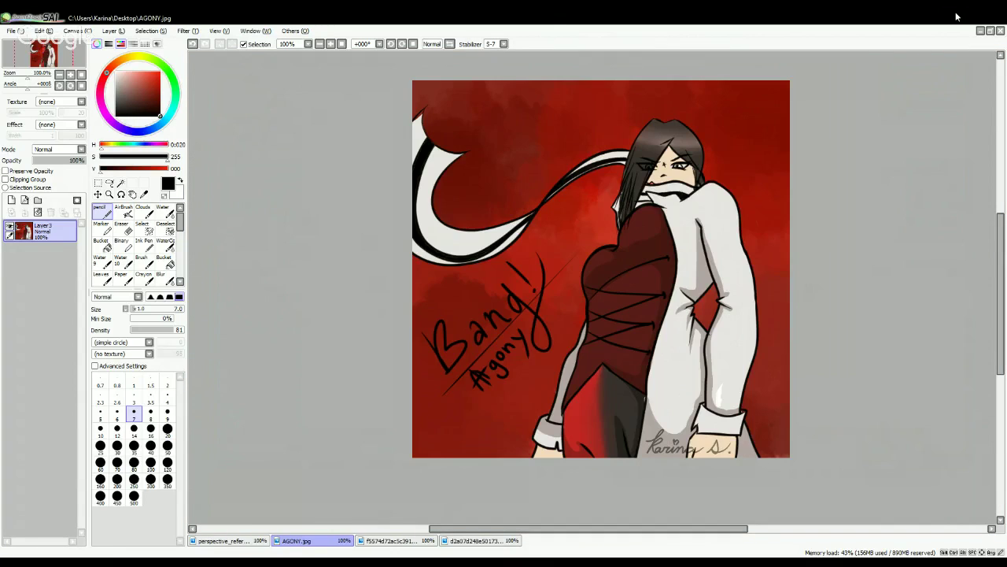
- Close PaintTool SAI and open the saved AGONY.jpg from the desktop in Photos
key("ctrl+w")
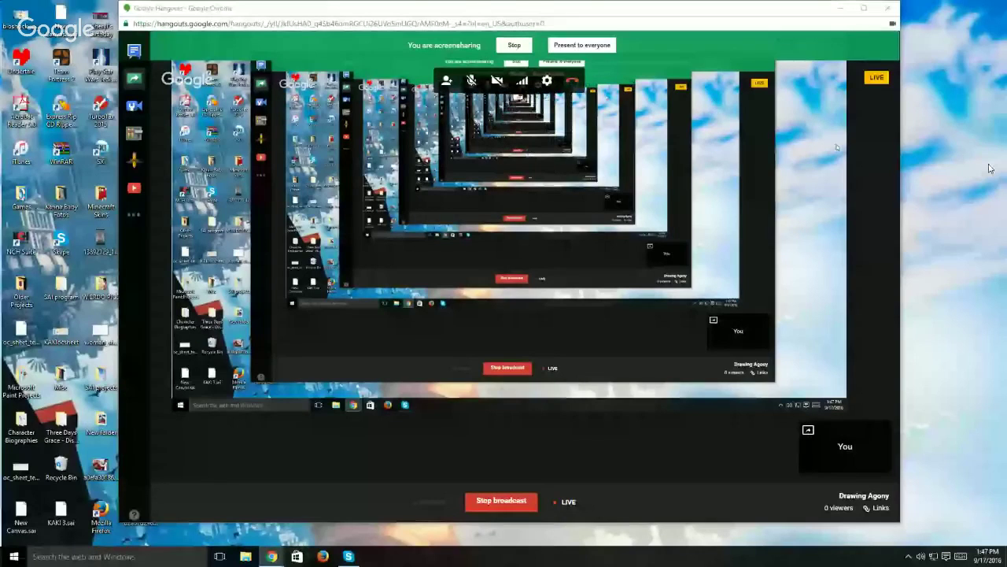
left_click(841, 9)
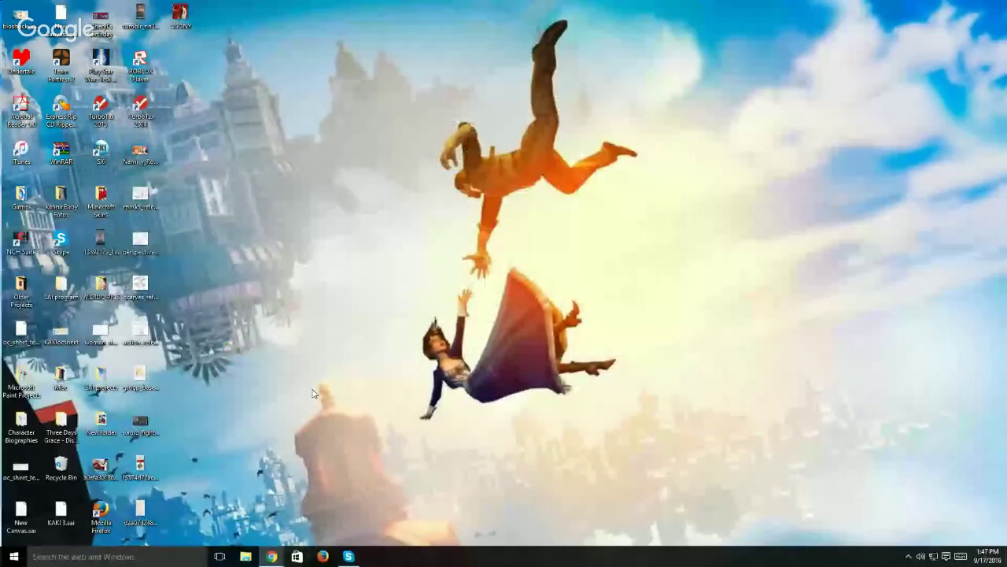
double_click(180, 14)
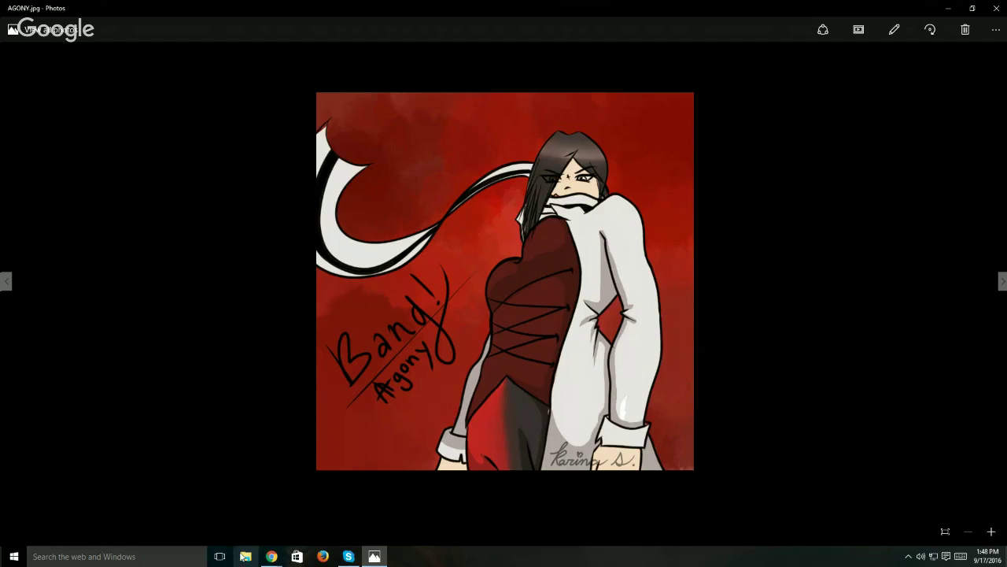
- Switch to the Google Hangouts broadcast window in Chrome
mouse_move(268, 557)
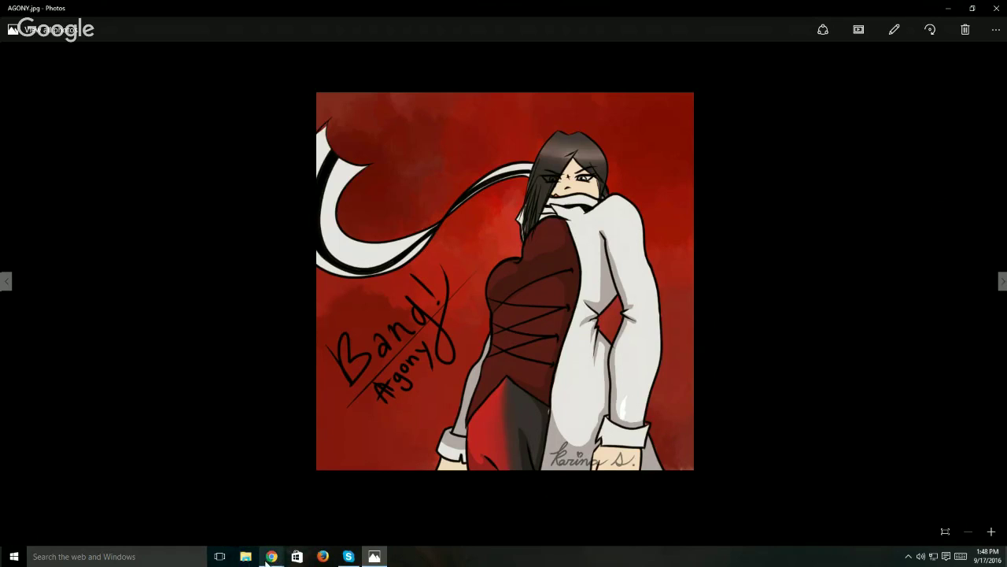
left_click(276, 510)
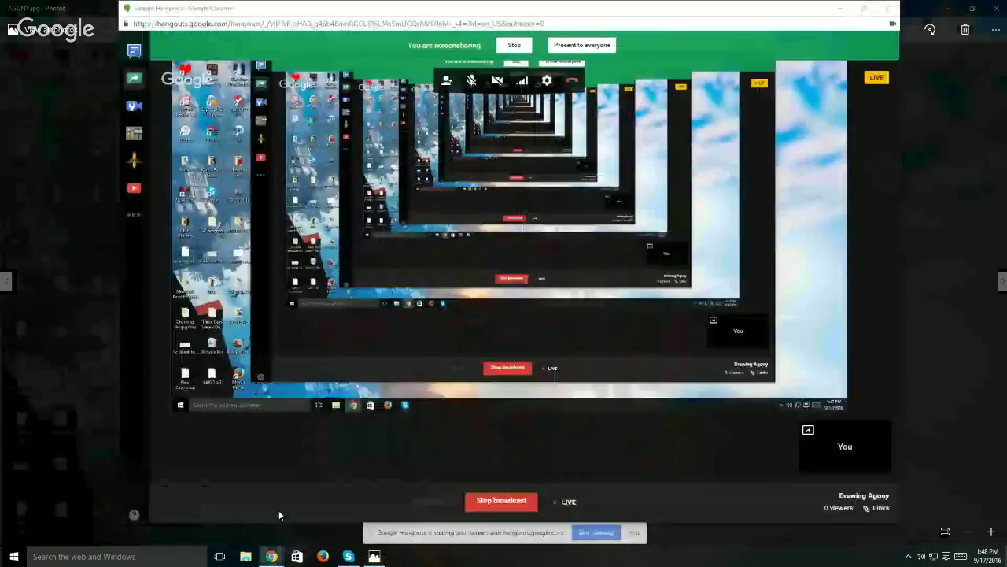